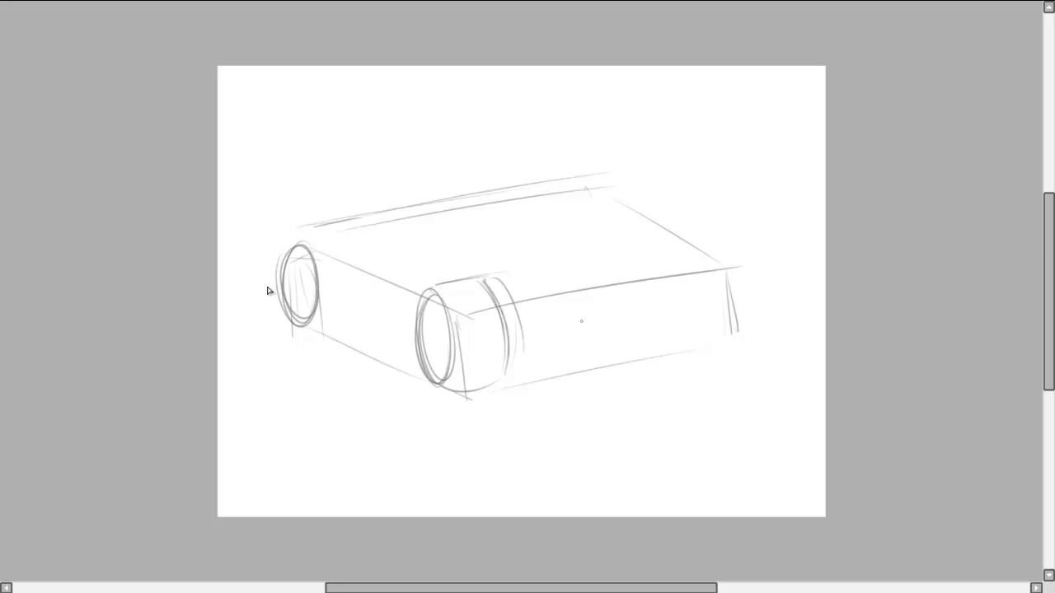
# Sketch the nose cone, front wing line, remaining wheel volumes and near sidepod curve over the race car's box construction.
pyautogui.moveTo(496, 256)
pyautogui.mouseDown()
pyautogui.moveTo(593, 338)
pyautogui.moveTo(679, 358)
pyautogui.mouseUp()
pyautogui.moveTo(534, 367); pyautogui.dragTo(708, 328)
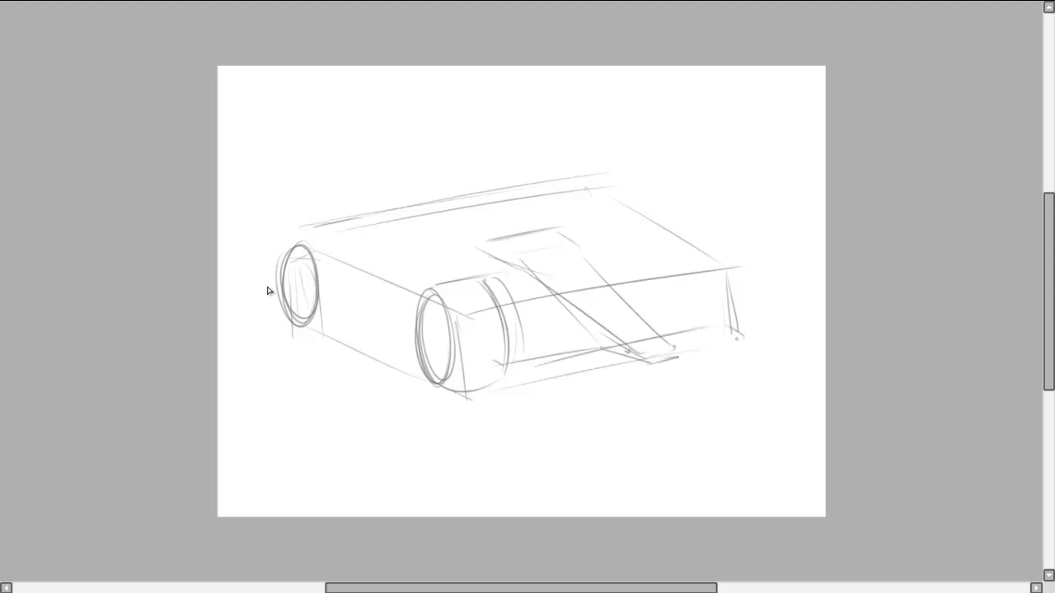
pyautogui.scroll(2, 268, 290)
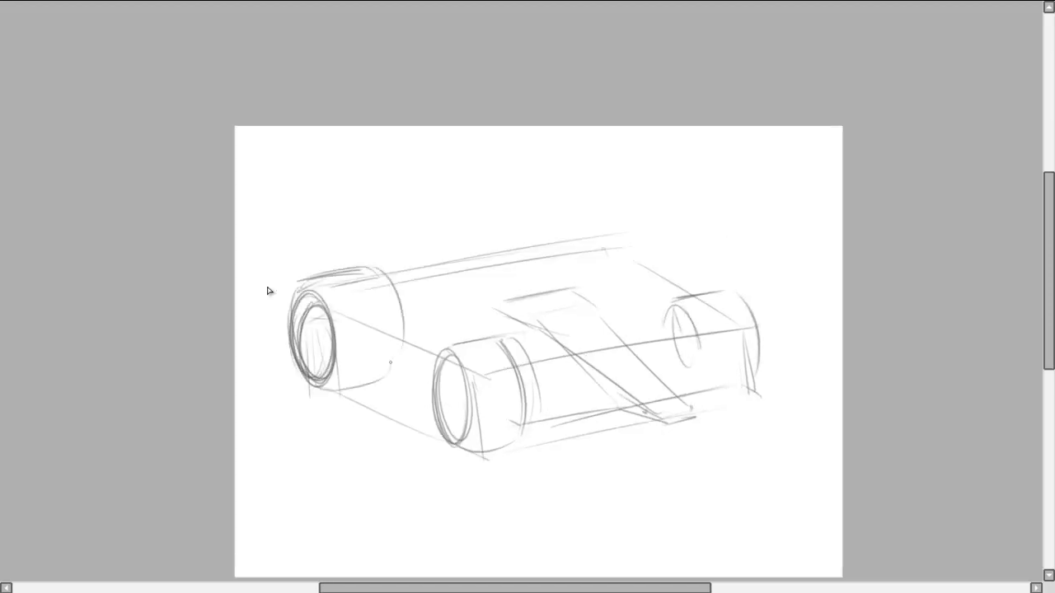
pyautogui.moveTo(416, 410); pyautogui.dragTo(363, 387)
pyautogui.moveTo(381, 308)
pyautogui.mouseDown()
pyautogui.moveTo(362, 354)
pyautogui.moveTo(367, 397)
pyautogui.mouseUp()
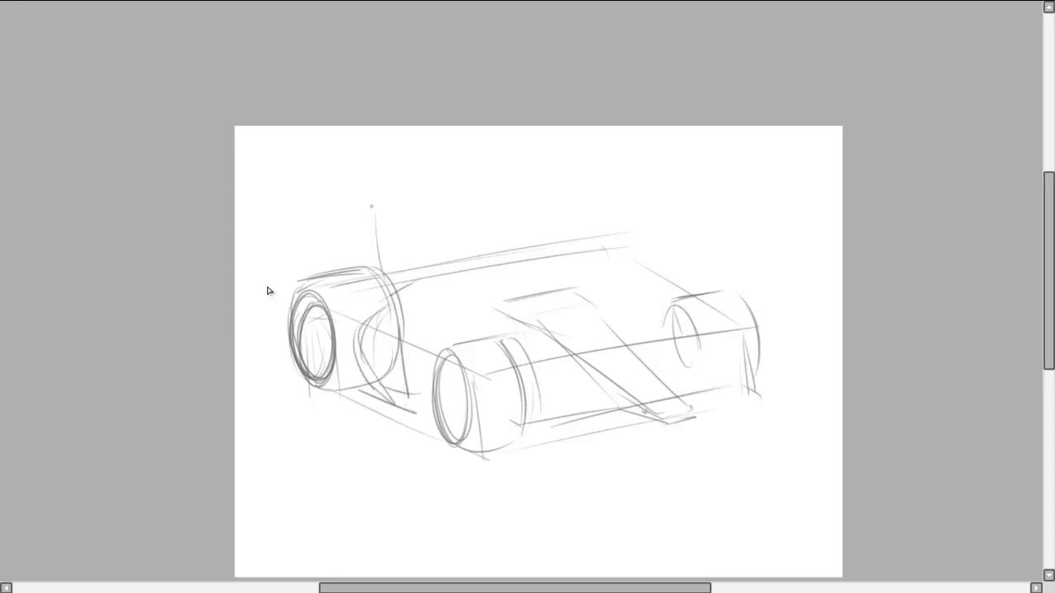
# Sketch the rear wing as an open box behind the cockpit, then add the engine air intake and the helmet circle.
pyautogui.hotkey('ctrl', 'z')
pyautogui.moveTo(386, 178)
pyautogui.mouseDown()
pyautogui.moveTo(399, 274)
pyautogui.moveTo(386, 271)
pyautogui.mouseUp()
pyautogui.hotkey('ctrl', 'z')
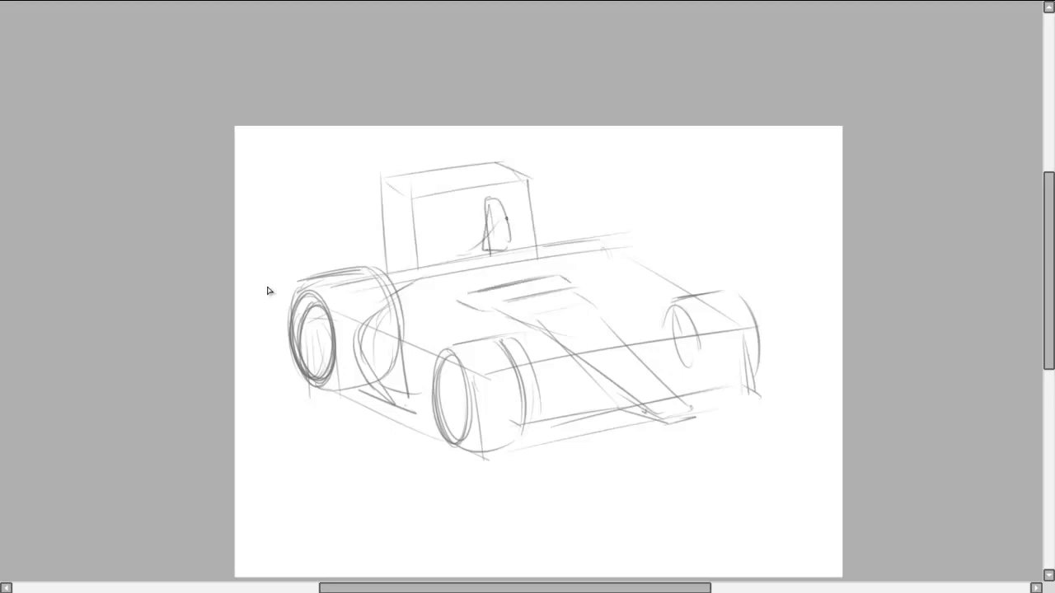
pyautogui.moveTo(506, 216); pyautogui.dragTo(498, 246)
pyautogui.moveTo(440, 262); pyautogui.dragTo(482, 210)
pyautogui.moveTo(514, 255); pyautogui.dragTo(511, 254)
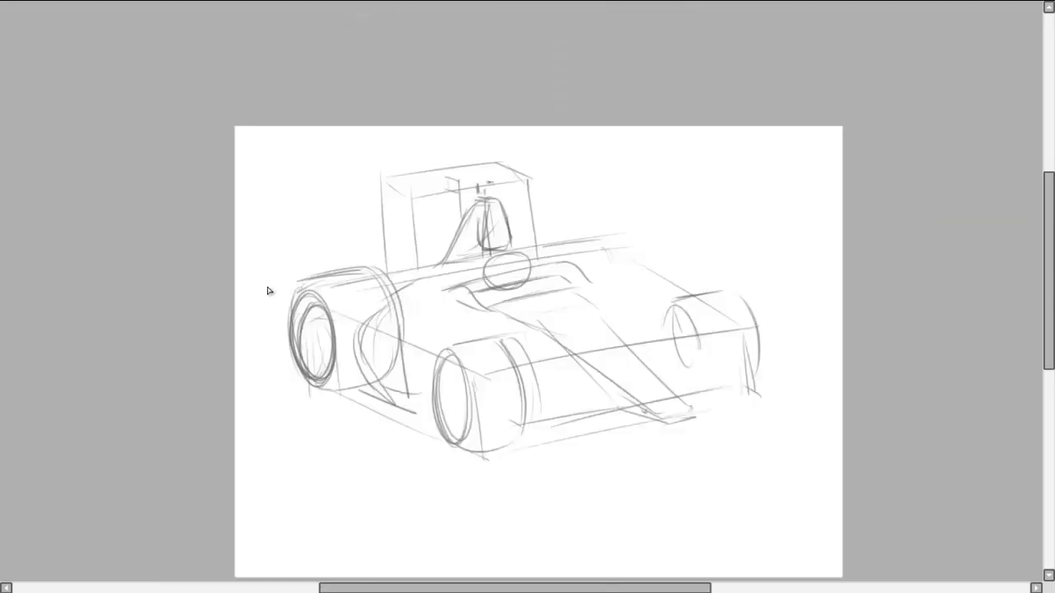
# Reinforce the near rear wheel with heavier loops around its tyre and a stronger upper edge.
pyautogui.press('v')
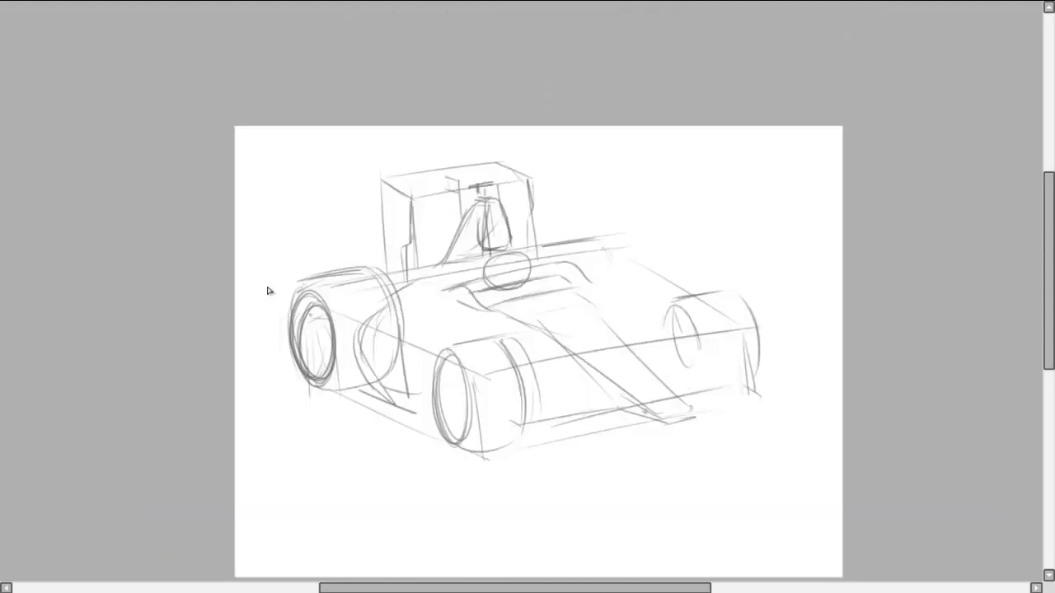
pyautogui.moveTo(314, 282); pyautogui.dragTo(307, 286)
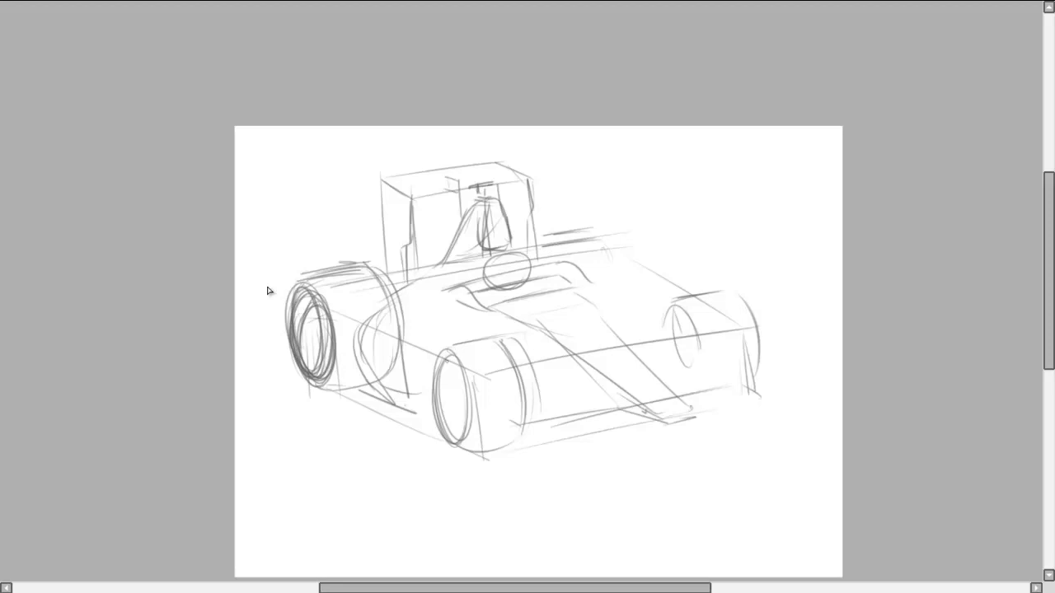
pyautogui.moveTo(268, 290); pyautogui.dragTo(222, 269)
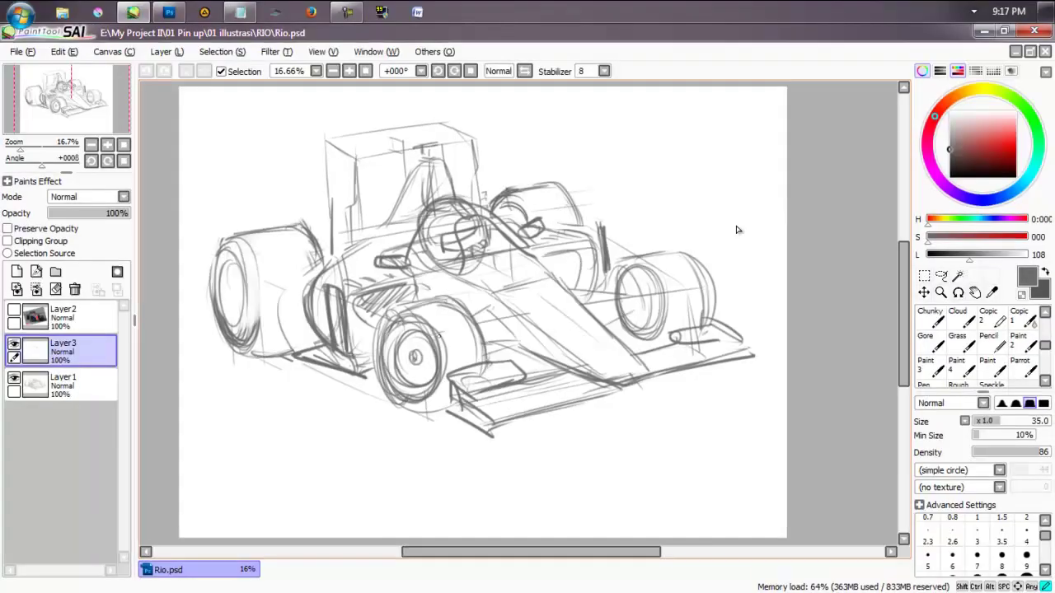
# Darken the tyre and rim outlines of both front wheels, comparing them with the reference photo.
pyautogui.moveTo(413, 404)
pyautogui.mouseDown()
pyautogui.moveTo(463, 396)
pyautogui.moveTo(445, 412)
pyautogui.mouseUp()
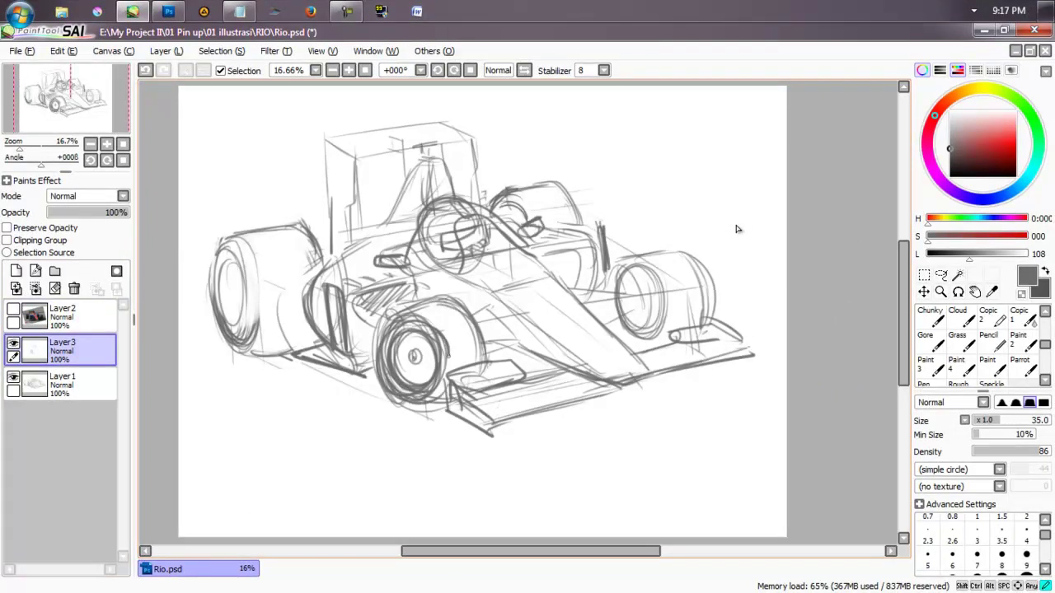
pyautogui.moveTo(647, 267)
pyautogui.mouseDown()
pyautogui.moveTo(620, 287)
pyautogui.moveTo(651, 320)
pyautogui.mouseUp()
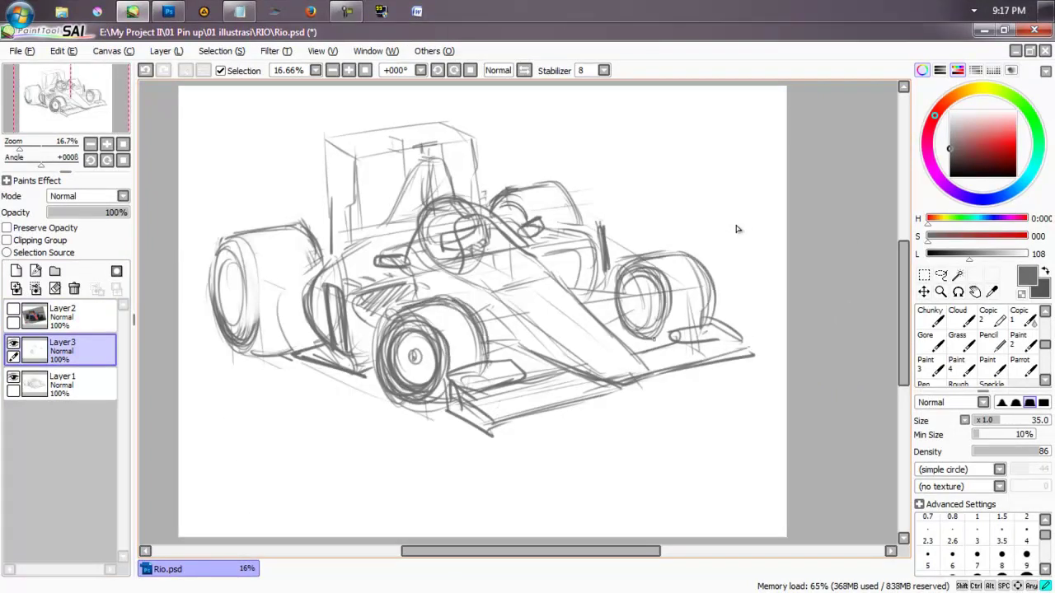
pyautogui.press('v')
pyautogui.press('v')
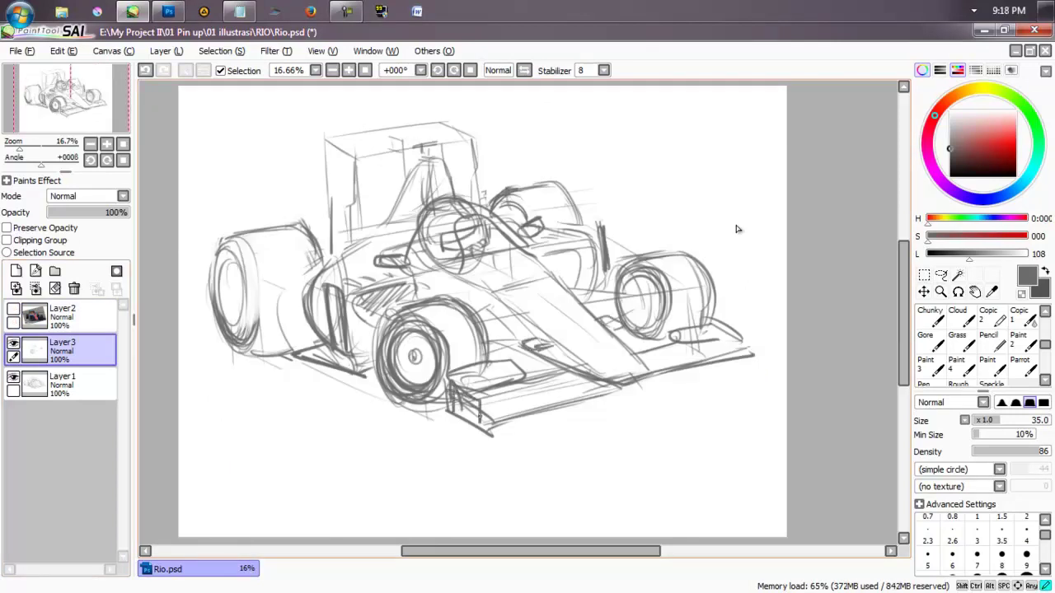
# Check the front wing against the reference photo and refine the near endplate beside the front wheel.
pyautogui.press('v')
pyautogui.scroll(3, 737, 229)
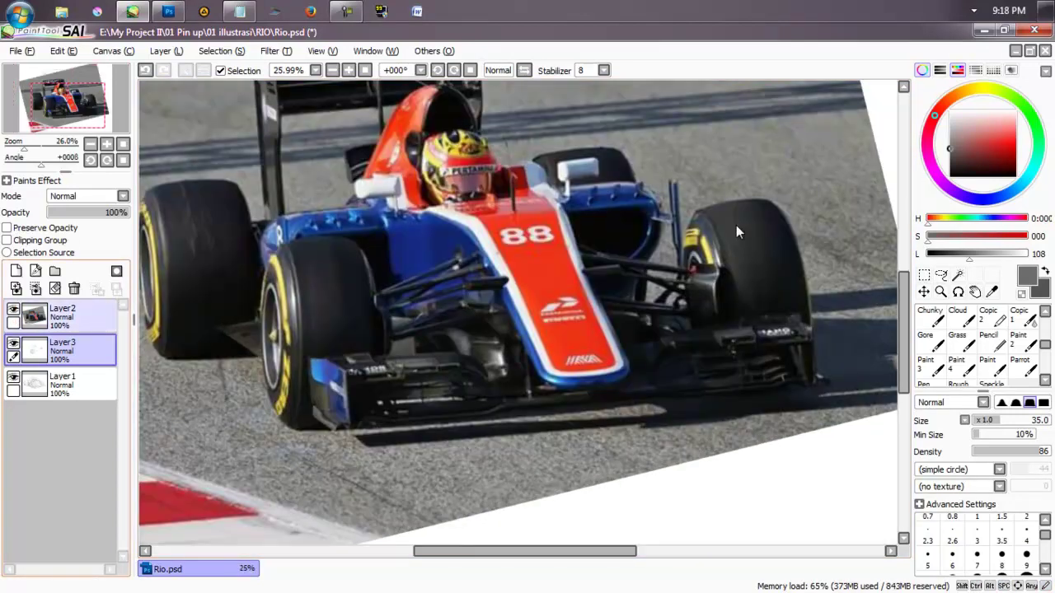
pyautogui.press('v')
pyautogui.moveTo(438, 343)
pyautogui.mouseDown()
pyautogui.moveTo(466, 405)
pyautogui.moveTo(448, 373)
pyautogui.mouseUp()
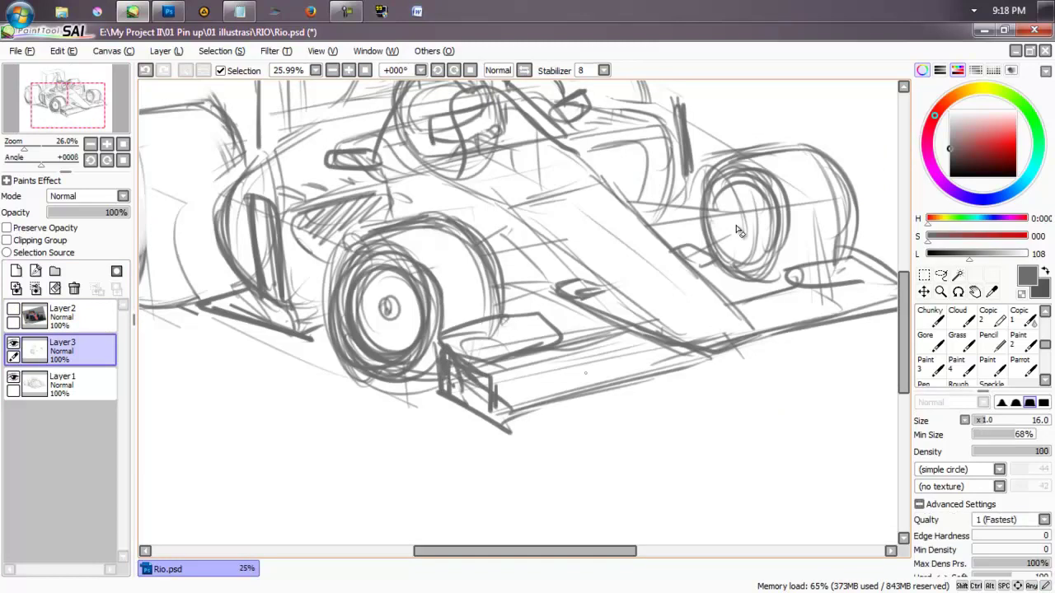
# Clean up the overlapping lines around the driver's helmet and combine Layer3 with Layer1.
pyautogui.scroll(-3, 737, 229)
pyautogui.press('a')
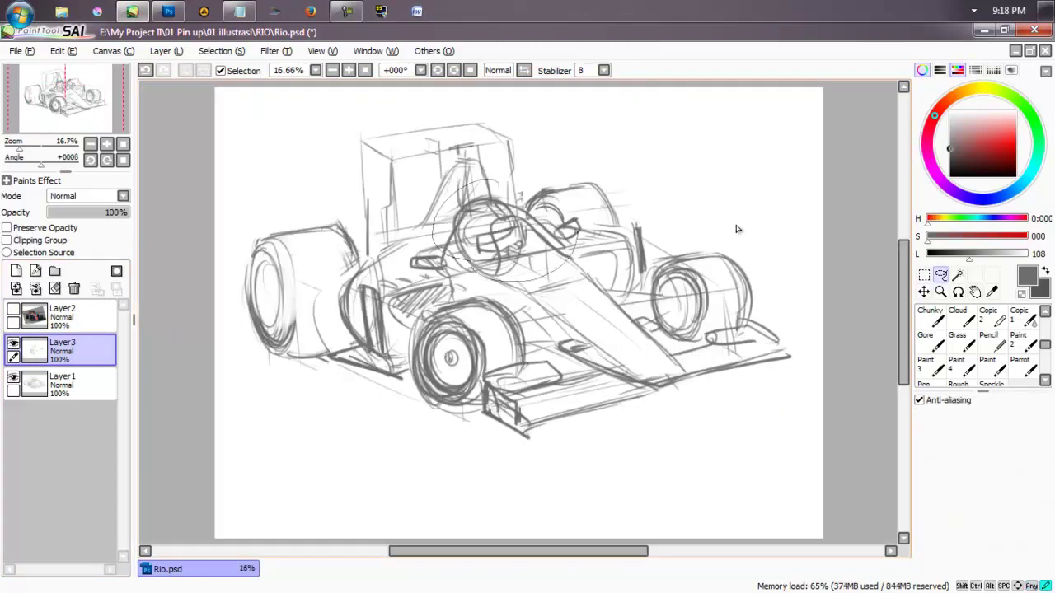
pyautogui.hotkey('ctrl', 'Delete')
pyautogui.press('n')
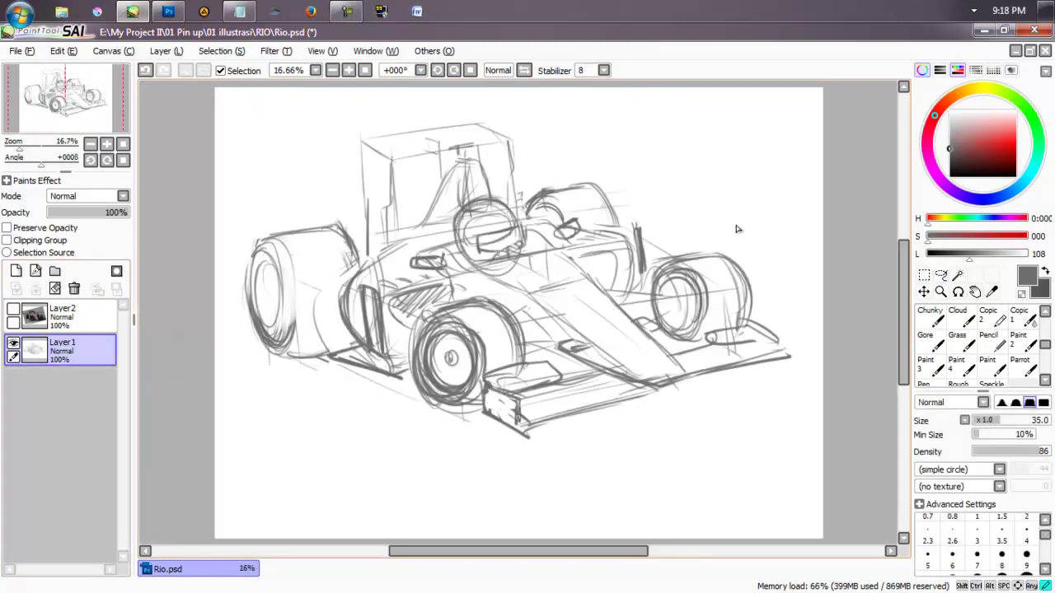
# Strengthen the front wing's edges and draw the raised flaps on both sides of the nose.
pyautogui.hscroll(1, 738, 229)
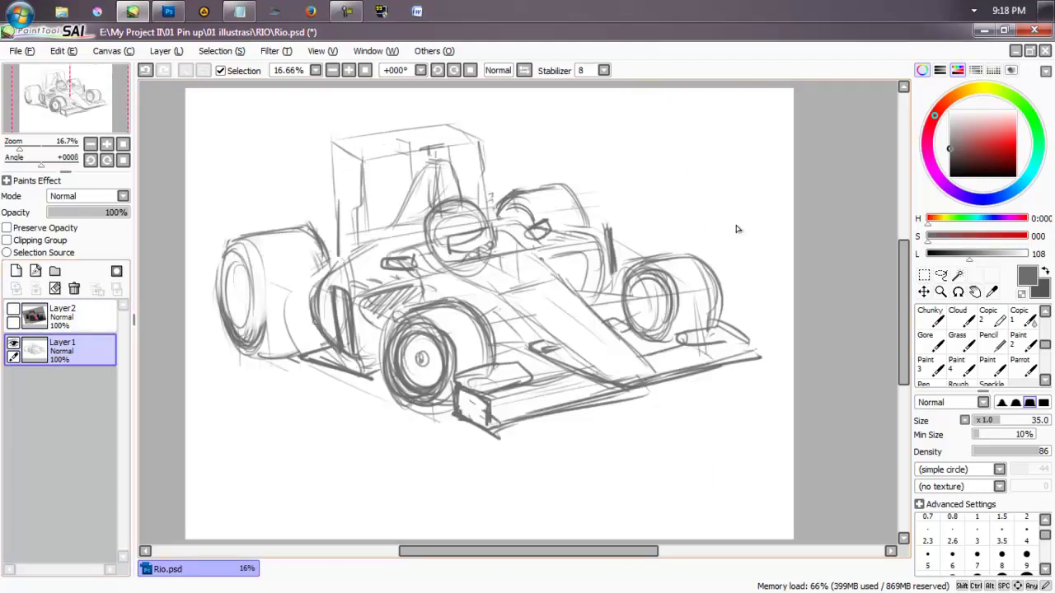
pyautogui.moveTo(675, 350); pyautogui.dragTo(752, 338)
pyautogui.moveTo(457, 381); pyautogui.dragTo(540, 371)
pyautogui.moveTo(495, 404); pyautogui.dragTo(590, 375)
pyautogui.moveTo(651, 363); pyautogui.dragTo(724, 346)
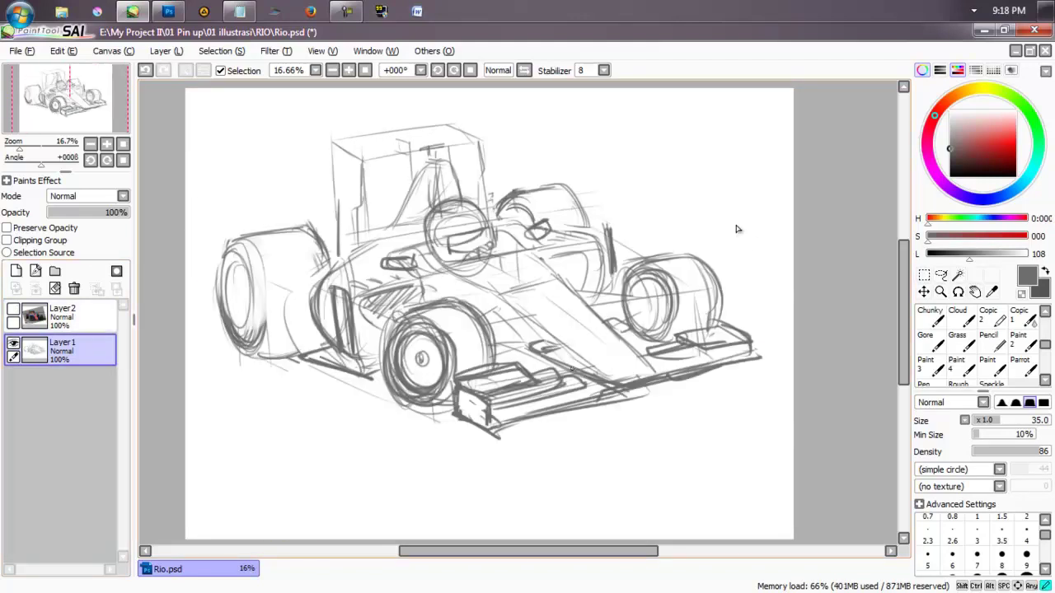
# Erase the construction lines crossing the tip of the nose cone.
pyautogui.press('e')
pyautogui.moveTo(613, 384); pyautogui.dragTo(635, 357)
pyautogui.press('n')
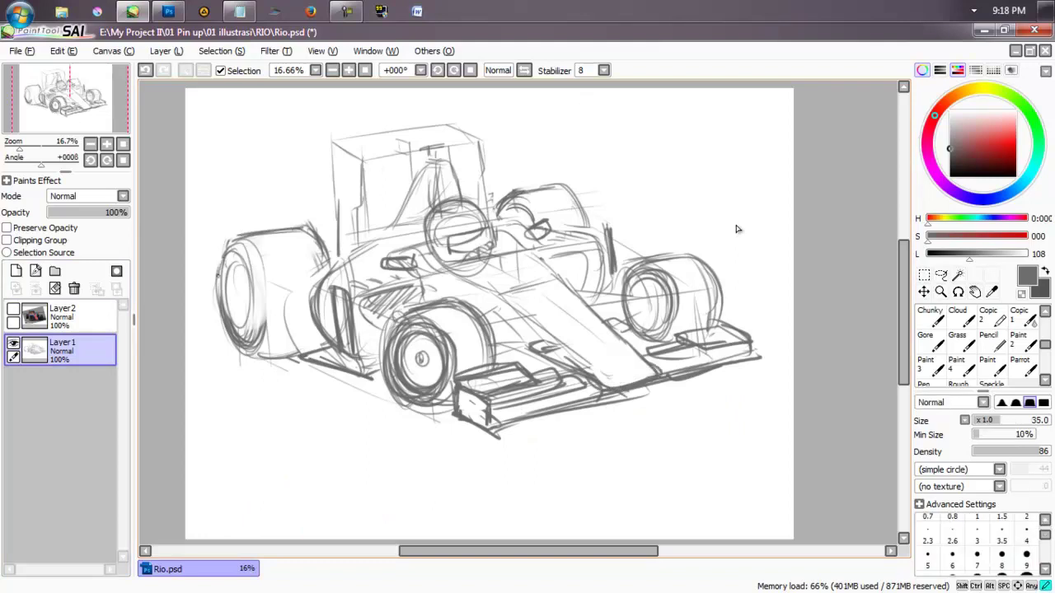
# Darken the near rear wheel's hub and redraw its rim and outer tyre edge.
pyautogui.moveTo(238, 272); pyautogui.dragTo(247, 330)
pyautogui.moveTo(224, 243); pyautogui.dragTo(236, 320)
pyautogui.moveTo(253, 251); pyautogui.dragTo(264, 288)
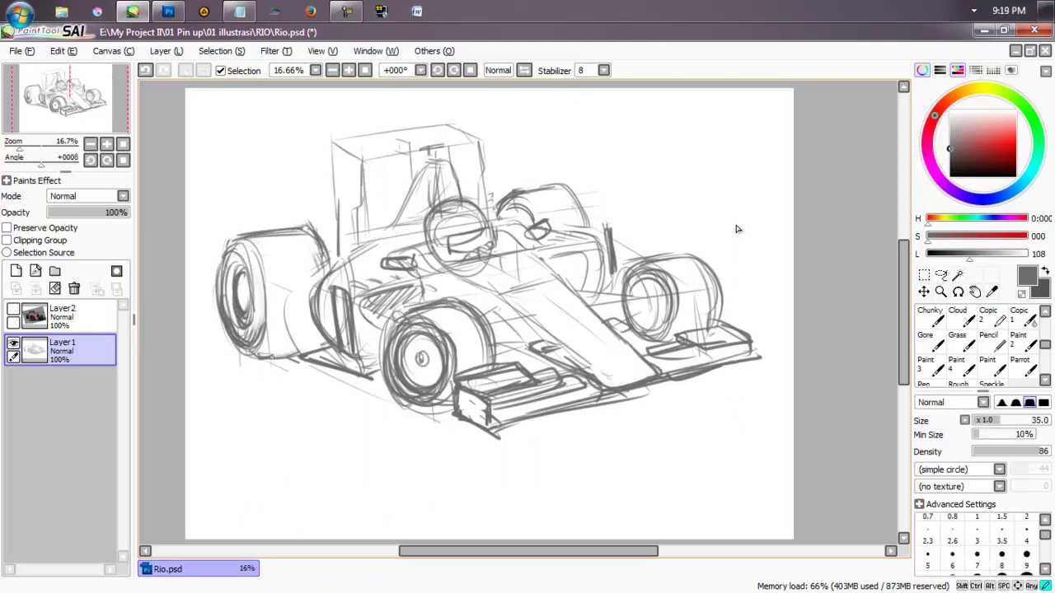
# Compare with the reference photo and draw the floor edge between the near rear wheel and the sidepod.
pyautogui.click(13, 308)
pyautogui.click(13, 308)
pyautogui.moveTo(281, 345)
pyautogui.mouseDown()
pyautogui.moveTo(343, 371)
pyautogui.moveTo(359, 362)
pyautogui.mouseUp()
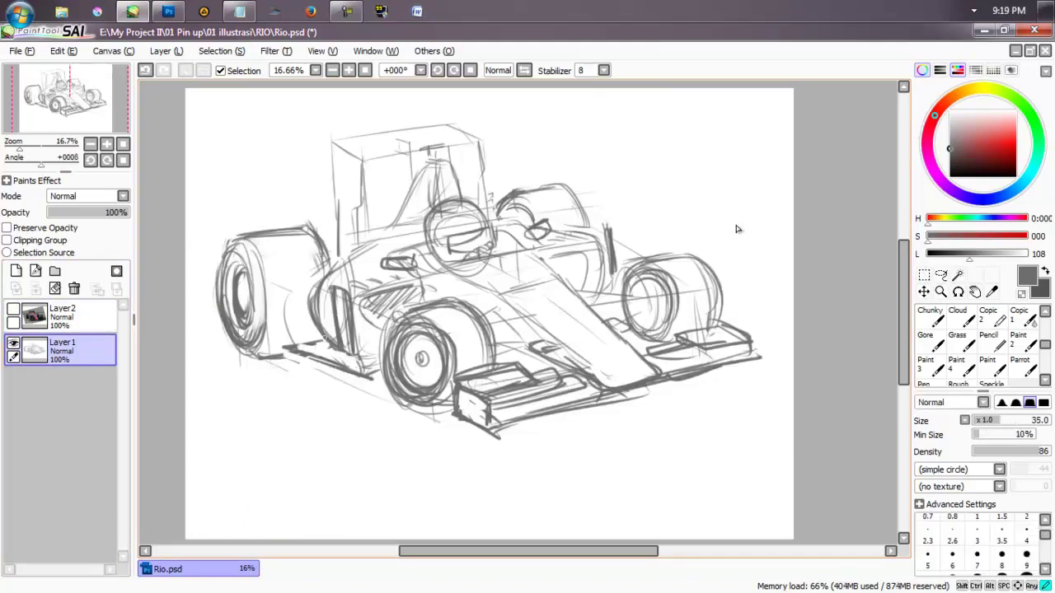
# Rework the near sidepod's vertical vanes and air intake against the reference photo, filling the intake with dark hatching.
pyautogui.click(13, 308)
pyautogui.click(13, 308)
pyautogui.press('e')
pyautogui.moveTo(345, 293)
pyautogui.mouseDown()
pyautogui.moveTo(346, 344)
pyautogui.moveTo(412, 292)
pyautogui.mouseUp()
pyautogui.press('n')
pyautogui.moveTo(373, 336); pyautogui.dragTo(412, 300)
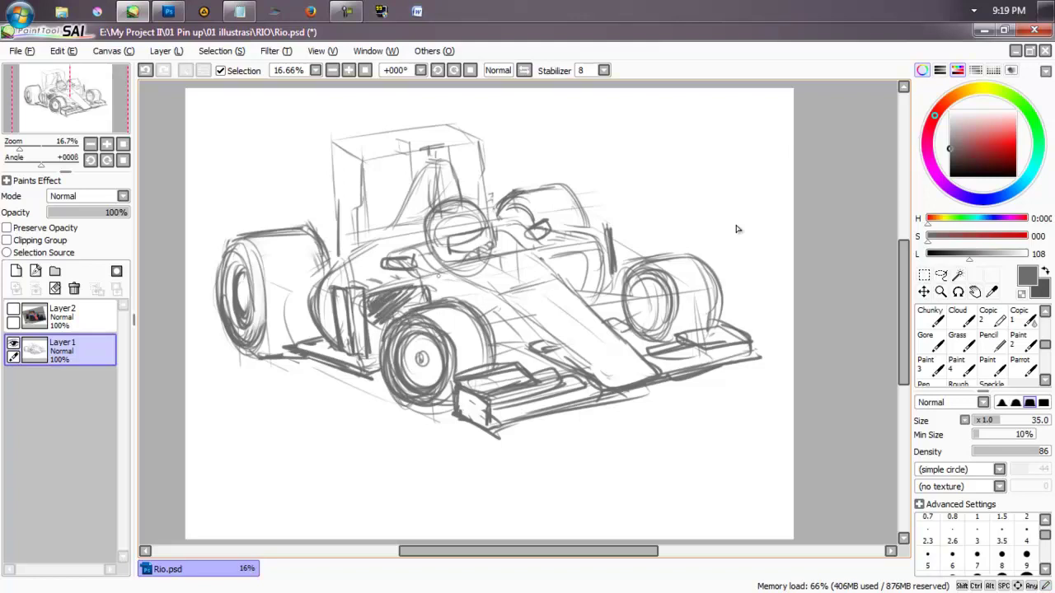
# Redraw the cockpit edge below the helmet and hatch the far sidepod's intake, checking the reference photo.
pyautogui.press('e')
pyautogui.press('n')
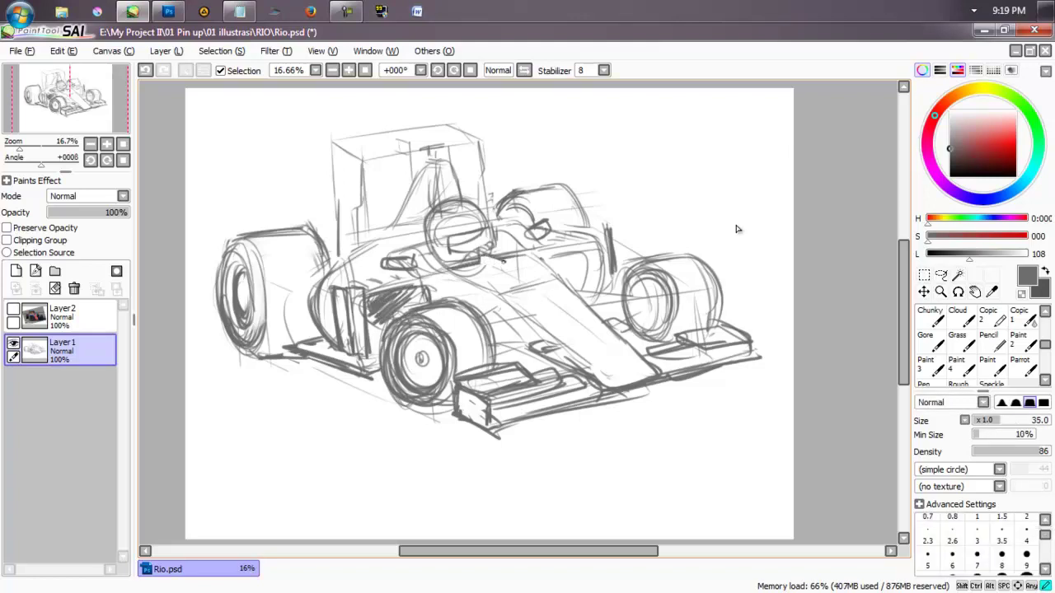
pyautogui.click(13, 308)
pyautogui.click(13, 308)
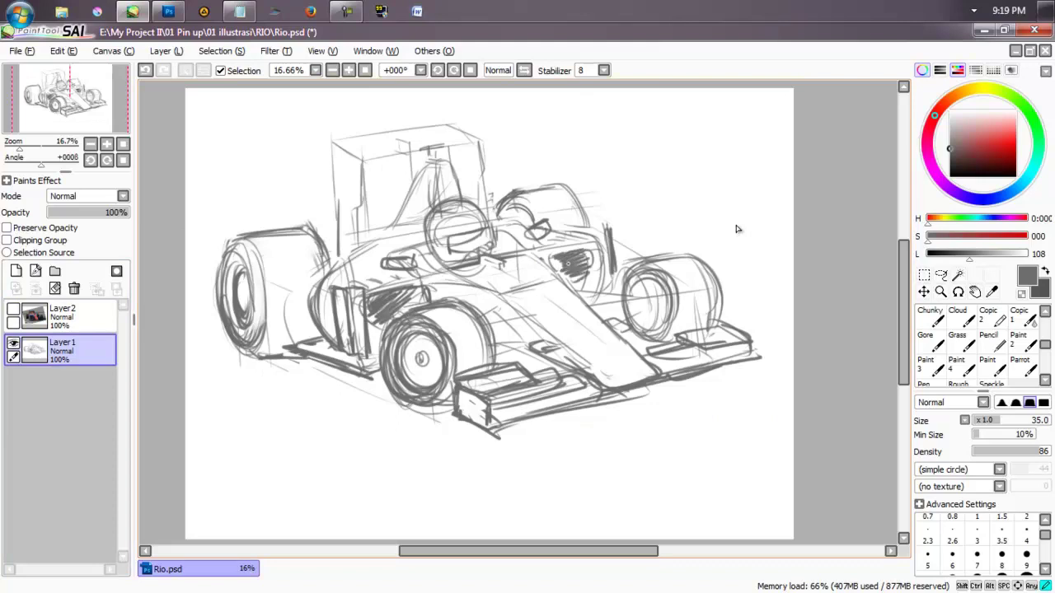
# Erase stray lines around the vertical vane beside the far sidepod.
pyautogui.press('e')
pyautogui.moveTo(610, 276)
pyautogui.mouseDown()
pyautogui.moveTo(611, 229)
pyautogui.moveTo(600, 229)
pyautogui.mouseUp()
pyautogui.press('n')
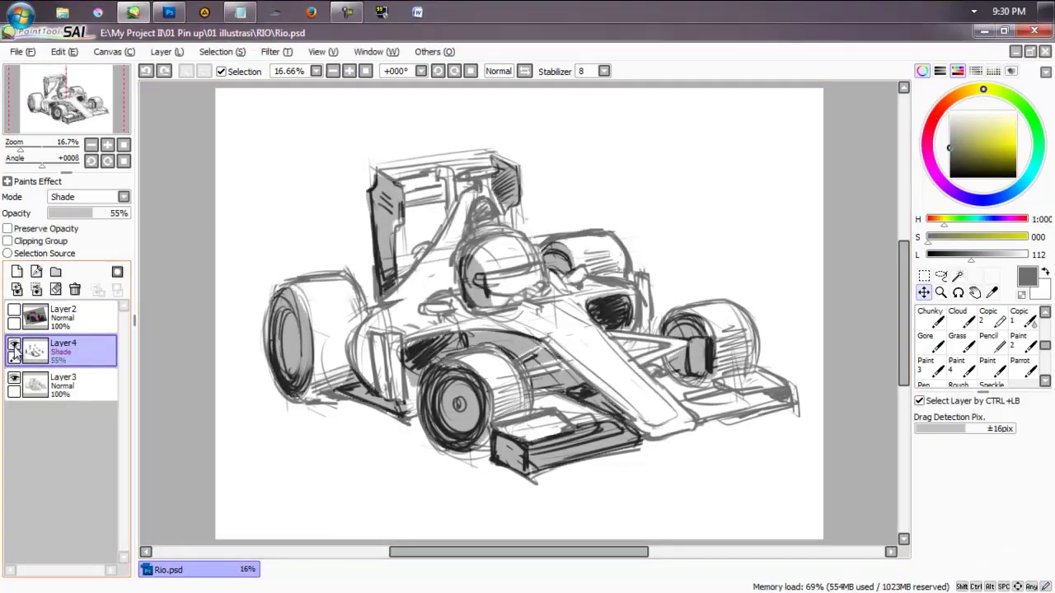
# Compare the car sketch with and without the Layer4 shading.
pyautogui.click(13, 347)
pyautogui.click(13, 348)
pyautogui.click(13, 348)
pyautogui.click(13, 347)
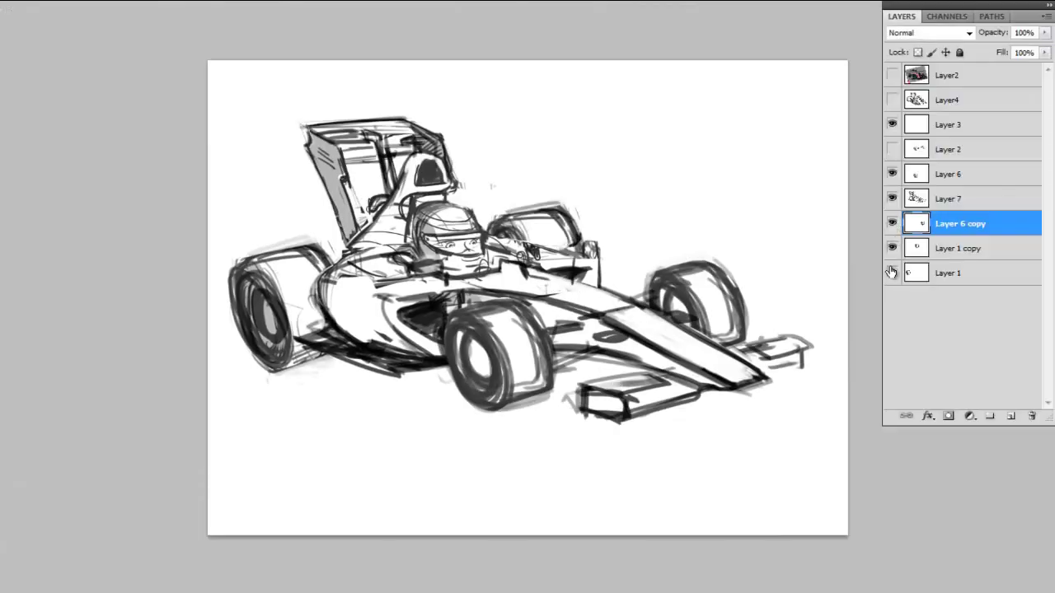
# In Photoshop, merge Layer 6, Layer 7, Layer 6 copy, Layer 1 copy and Layer 1 into one layer.
pyautogui.click(892, 174)
pyautogui.click(948, 174)
pyautogui.click(948, 199)
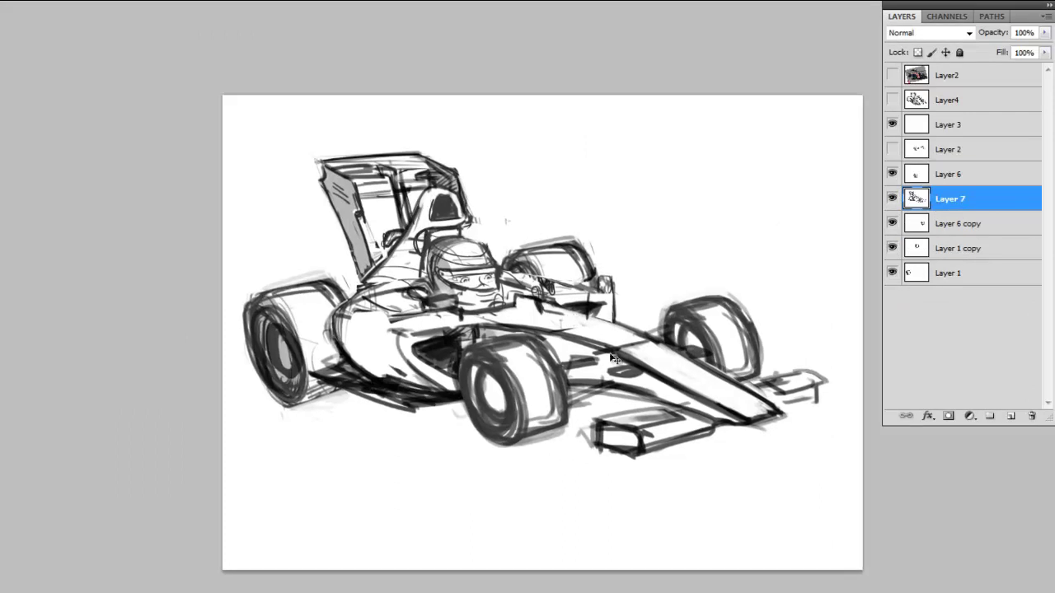
pyautogui.keyDown('shift'); pyautogui.click(984, 275); pyautogui.keyUp('shift')
pyautogui.hotkey('ctrl', 'e')
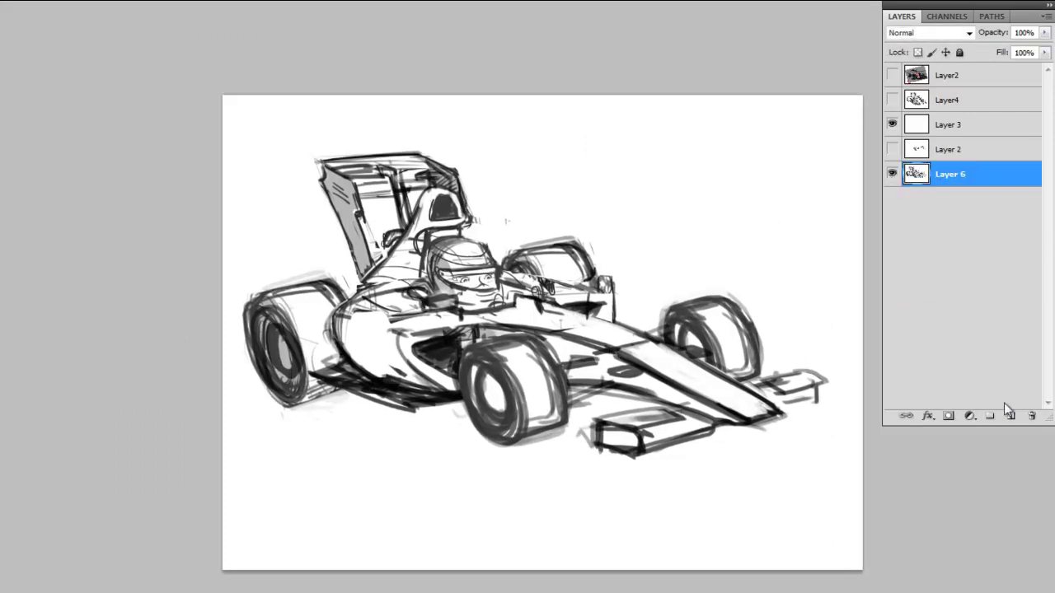
# Add a new layer above the merged car and sketch curved spin lines around the near rear wheel.
pyautogui.hotkey('ctrl', 'shift', 'alt', 'n')
pyautogui.moveTo(247, 295); pyautogui.dragTo(296, 346)
pyautogui.moveTo(297, 276); pyautogui.dragTo(329, 329)
pyautogui.hotkey('ctrl', 'z')
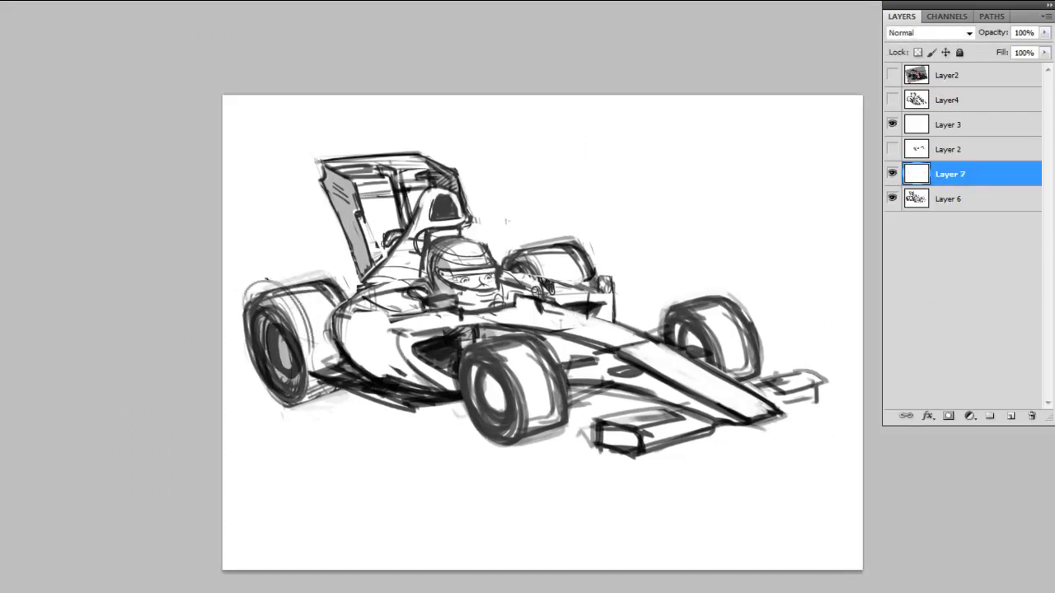
pyautogui.moveTo(268, 288)
pyautogui.mouseDown()
pyautogui.moveTo(321, 272)
pyautogui.moveTo(238, 363)
pyautogui.mouseUp()
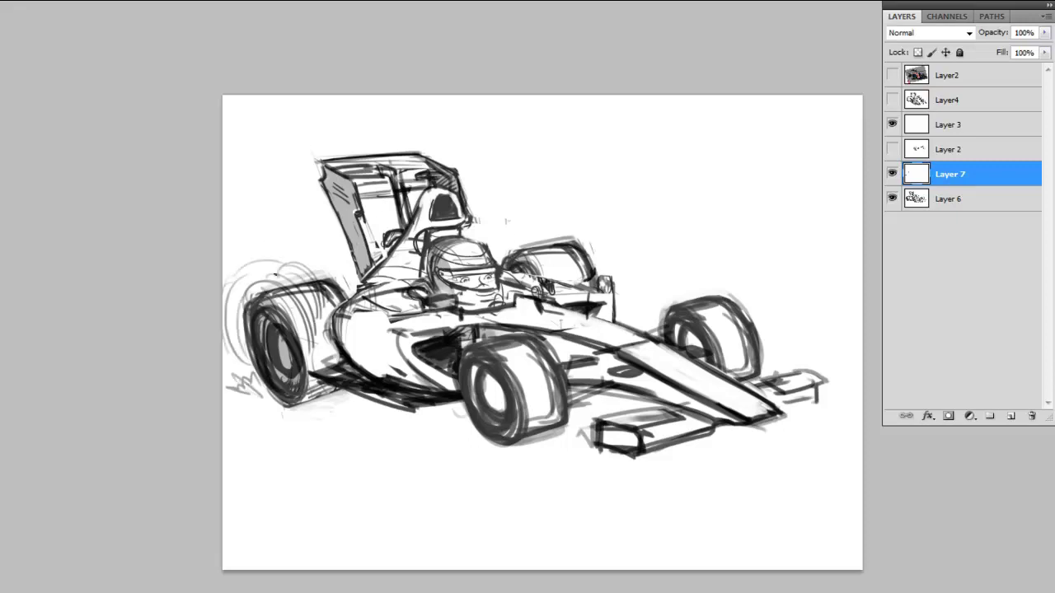
# Sketch spin lines around the far rear wheel and airflow streaks trailing behind it.
pyautogui.moveTo(499, 279)
pyautogui.mouseDown()
pyautogui.moveTo(544, 244)
pyautogui.moveTo(590, 234)
pyautogui.mouseUp()
pyautogui.moveTo(482, 212); pyautogui.dragTo(532, 231)
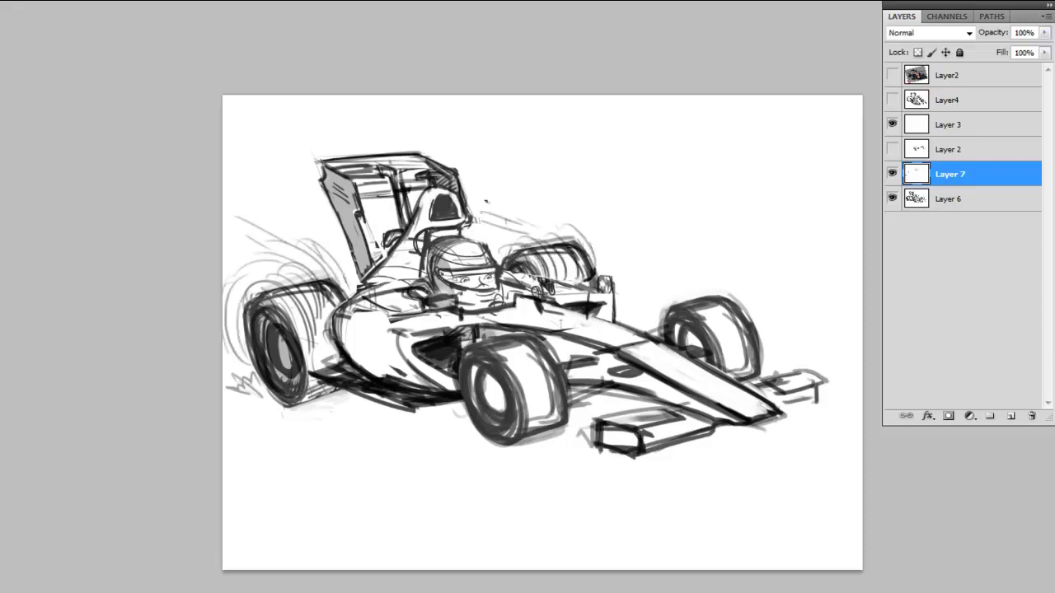
# Sketch a sweeping ground line behind the near front wheel and spin lines around the far front wheel.
pyautogui.moveTo(363, 412); pyautogui.dragTo(486, 441)
pyautogui.moveTo(676, 329); pyautogui.dragTo(744, 363)
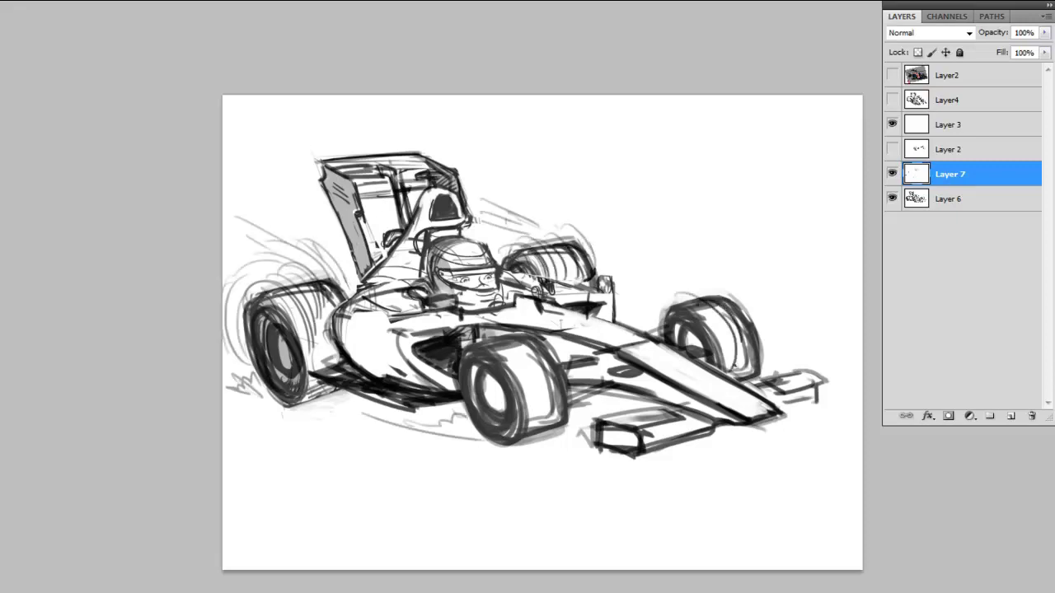
pyautogui.hotkey('ctrl', 'z')
pyautogui.moveTo(676, 330); pyautogui.dragTo(742, 294)
pyautogui.moveTo(710, 290); pyautogui.dragTo(762, 346)
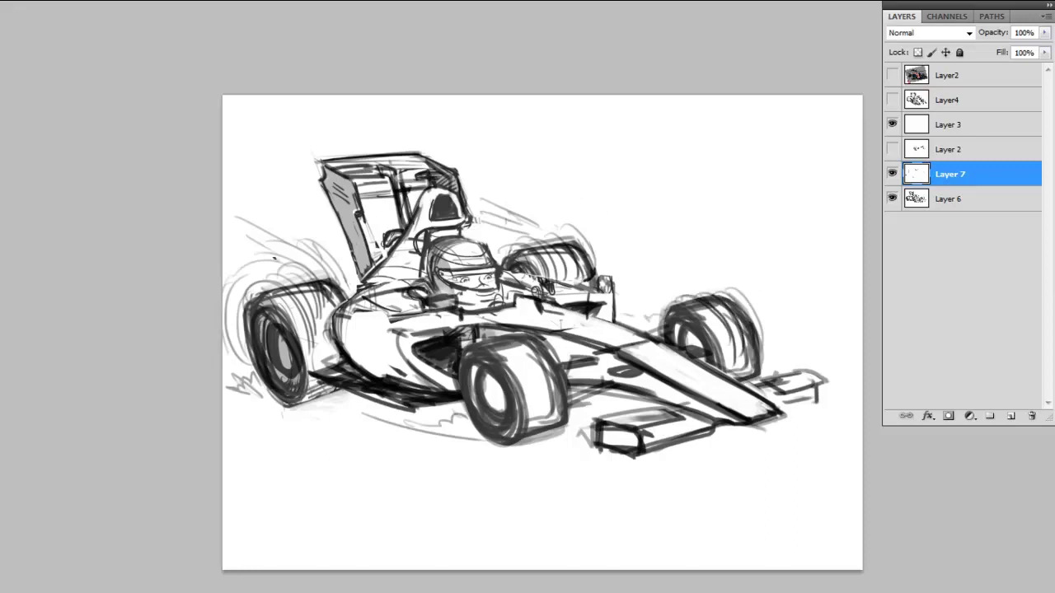
# Add speed streaks around the rear wing and curved motion lines on the near front tyre.
pyautogui.moveTo(266, 164); pyautogui.dragTo(310, 147)
pyautogui.moveTo(341, 139); pyautogui.dragTo(377, 126)
pyautogui.moveTo(495, 330)
pyautogui.mouseDown()
pyautogui.moveTo(481, 287)
pyautogui.moveTo(499, 373)
pyautogui.mouseUp()
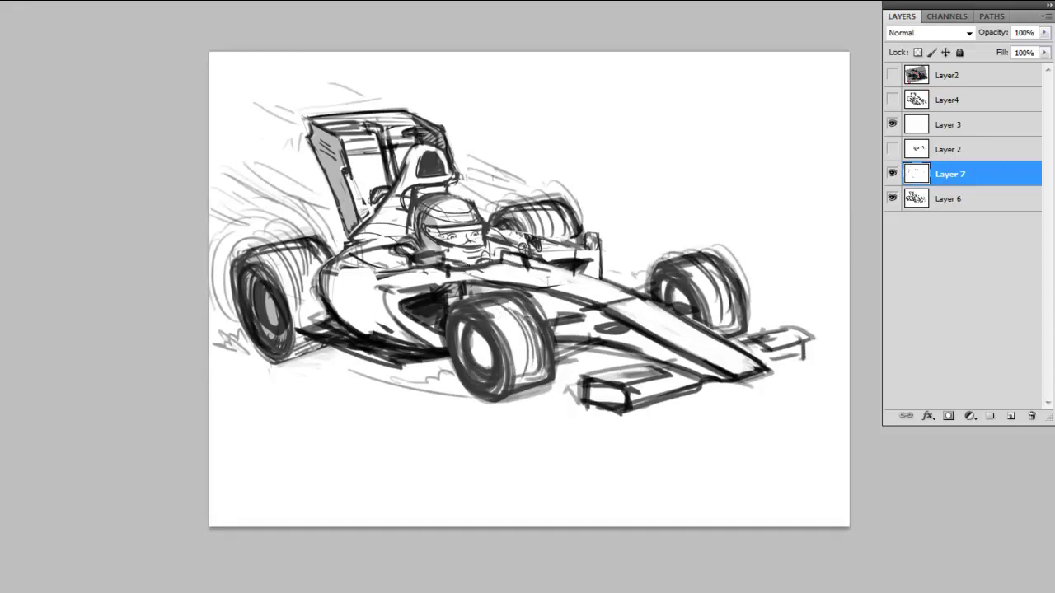
# Link Layer 7 with Layer 6 and slightly adjust both together with Free Transform.
pyautogui.keyDown('shift'); pyautogui.click(976, 205); pyautogui.keyUp('shift')
pyautogui.rightClick(980, 206)
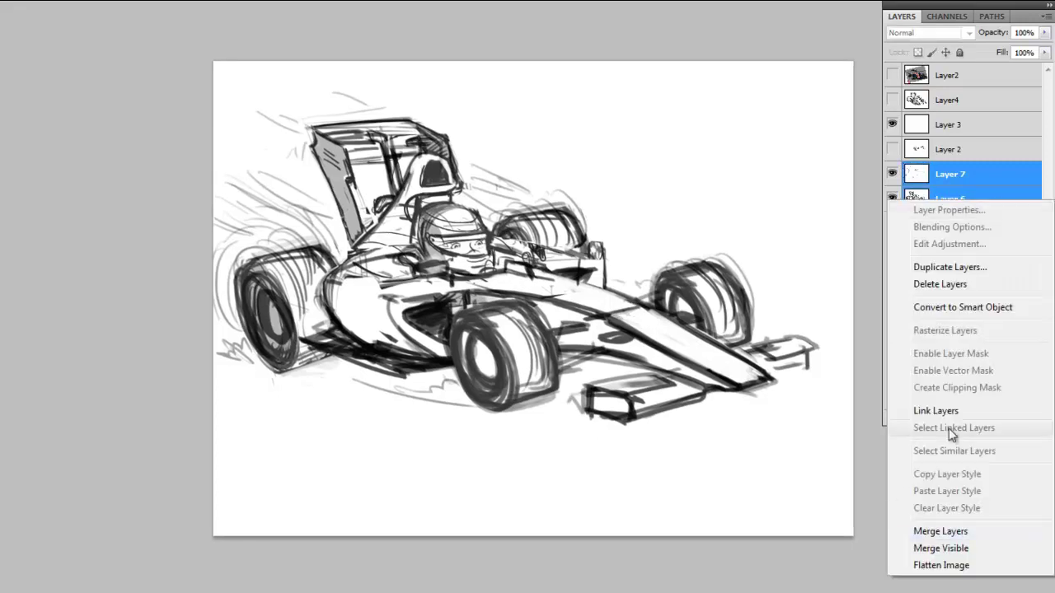
pyautogui.click(951, 410)
pyautogui.hotkey('ctrl', 't')
pyautogui.moveTo(849, 93)
pyautogui.mouseDown()
pyautogui.moveTo(840, 71)
pyautogui.moveTo(848, 90)
pyautogui.mouseUp()
pyautogui.press('Return')
# Unlink the two sketch layers and add more curved strokes around the near rear wheel.
pyautogui.rightClick(1004, 181)
pyautogui.click(941, 390)
pyautogui.moveTo(262, 262); pyautogui.dragTo(244, 333)
pyautogui.moveTo(247, 262); pyautogui.dragTo(238, 323)
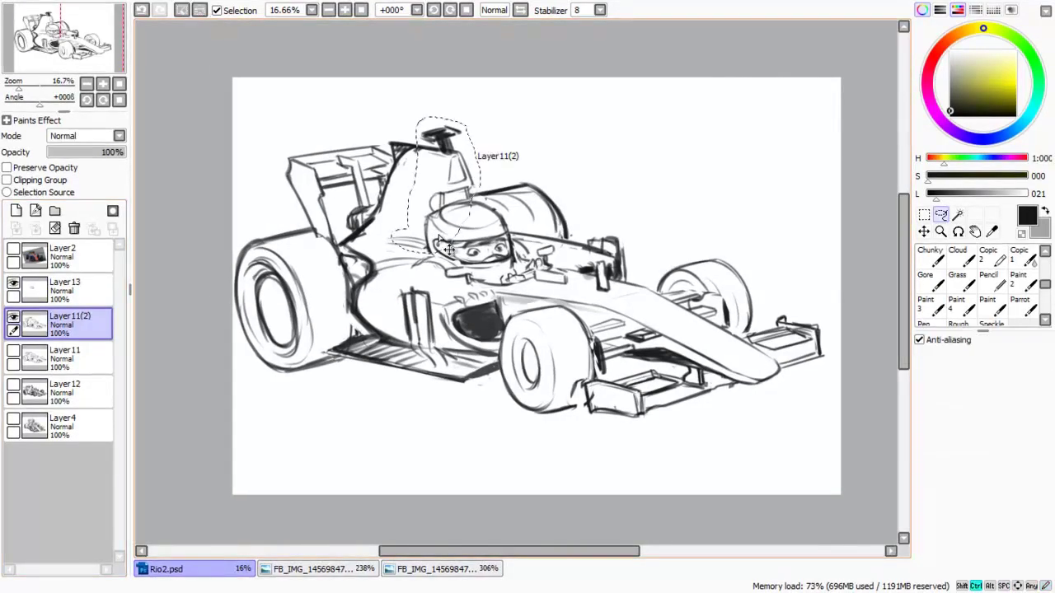
# Move the lassoed airbox sketch slightly toward the rear of the car, deselect it and undo the last edit.
pyautogui.moveTo(439, 239); pyautogui.dragTo(428, 239)
pyautogui.hotkey('ctrl', 'd')
pyautogui.press('b')
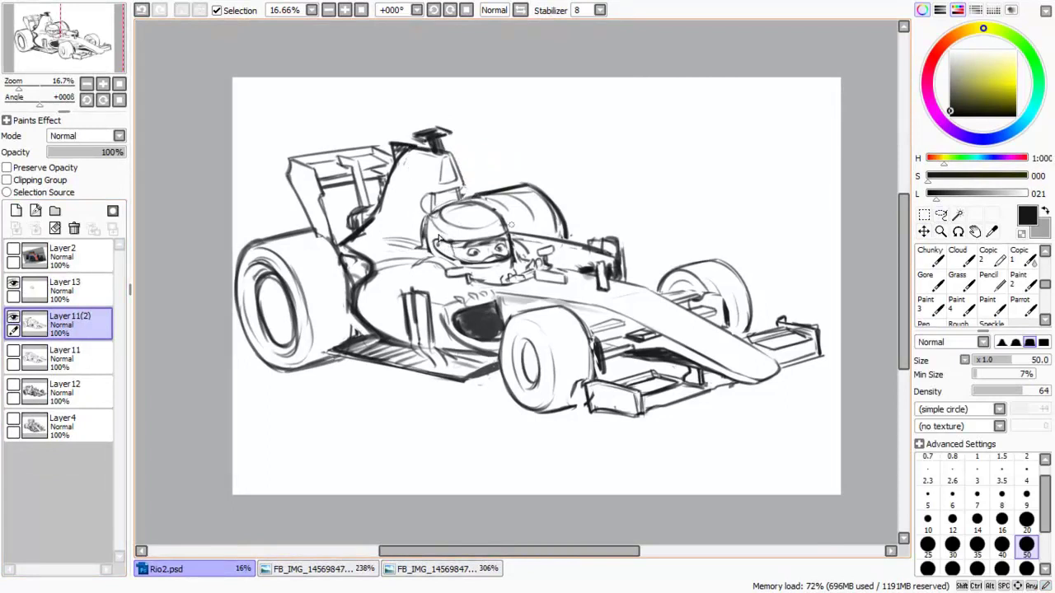
pyautogui.hotkey('ctrl', 'z')
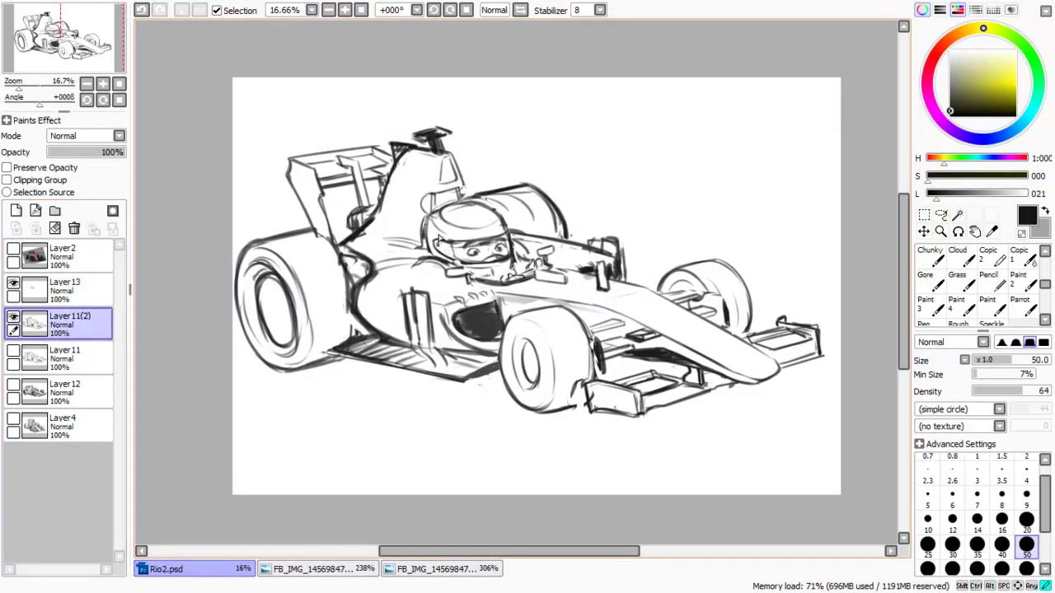
# Lasso the driver's eyes inside the visor and lighten them with Hue and Saturation at Luminescence +59.
pyautogui.hotkey('ctrl', 'shift', 'Tab')
pyautogui.press('Home')
pyautogui.hotkey('ctrl', 'Tab')
pyautogui.scroll(5, 439, 239)
pyautogui.moveTo(440, 239)
pyautogui.mouseDown()
pyautogui.moveTo(346, 297)
pyautogui.moveTo(439, 239)
pyautogui.mouseUp()
pyautogui.hotkey('ctrl', 'u')
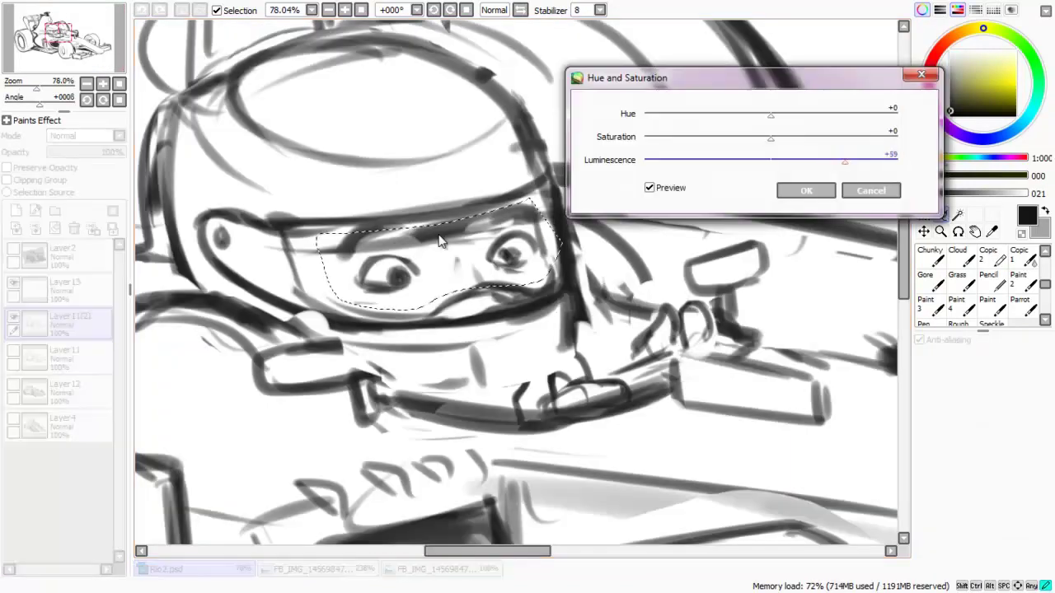
pyautogui.press('Return')
pyautogui.scroll(-5, 439, 234)
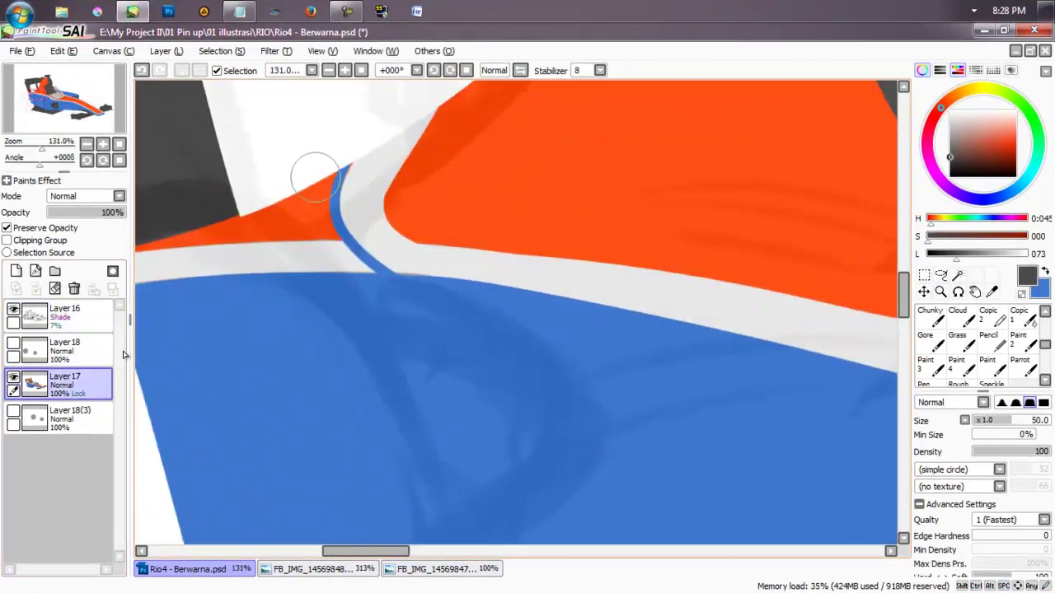
# Paint a dark grey boundary down the rear edge of the blue sidepod on Layer17, reducing the brush size from 50 to 20.
pyautogui.moveTo(329, 173)
pyautogui.mouseDown()
pyautogui.moveTo(317, 198)
pyautogui.moveTo(424, 370)
pyautogui.mouseUp()
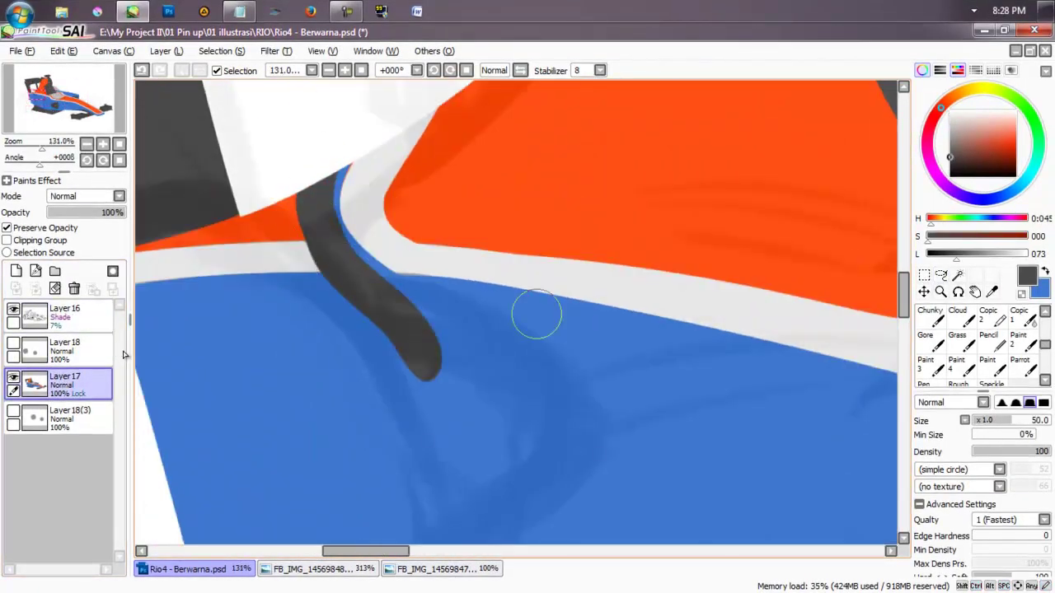
pyautogui.press('x')
pyautogui.press('[')
pyautogui.press('[')
pyautogui.press('[')
pyautogui.press('[')
pyautogui.press('[')
pyautogui.scroll(-3, 384, 194)
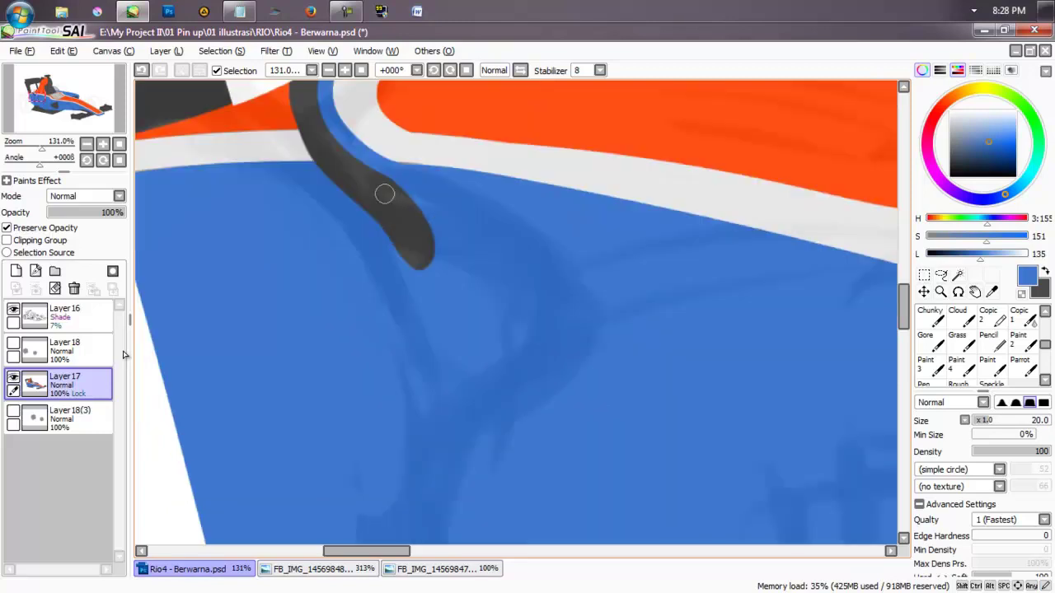
pyautogui.press('x')
pyautogui.moveTo(384, 193); pyautogui.dragTo(473, 367)
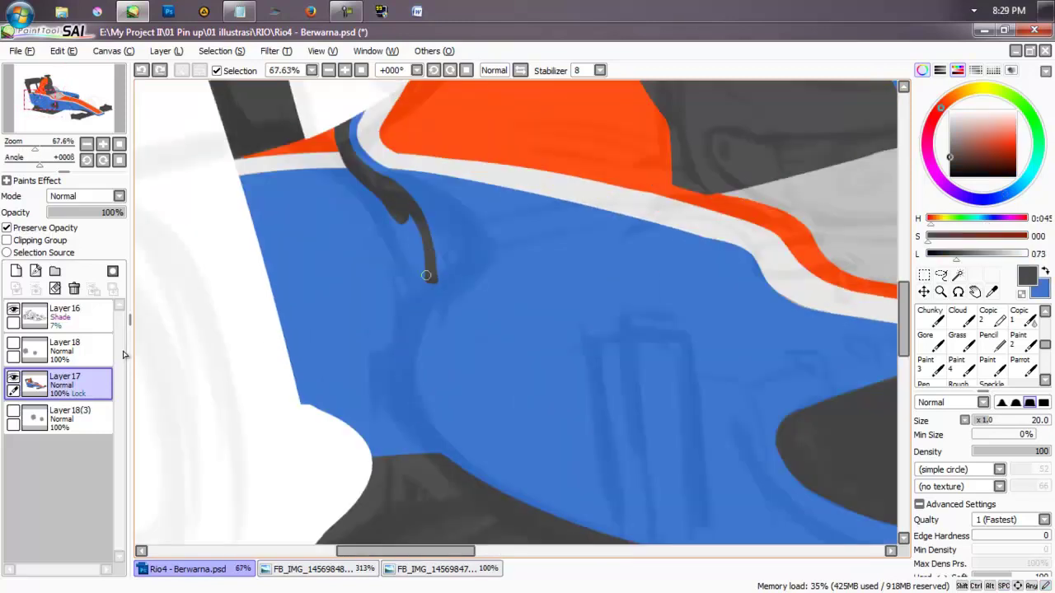
# Fill the area behind the sidepod boundary with dark grey and smooth the sidepod's rear edge with blue.
pyautogui.click(346, 314)
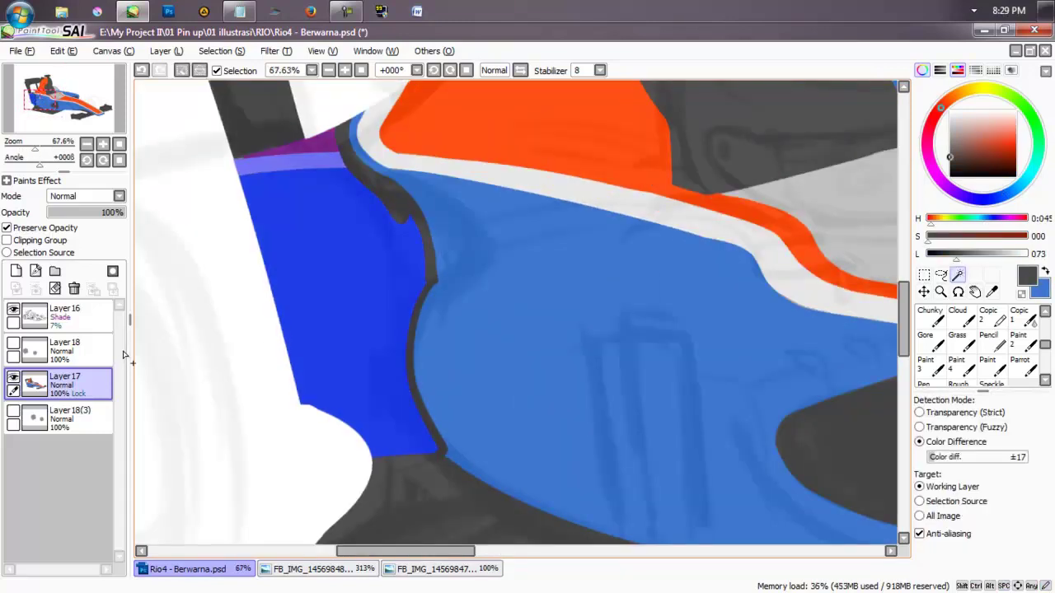
pyautogui.hotkey('ctrl', 'd')
pyautogui.press('b')
pyautogui.press('x')
pyautogui.moveTo(430, 265)
pyautogui.mouseDown()
pyautogui.moveTo(449, 449)
pyautogui.moveTo(431, 404)
pyautogui.mouseUp()
pyautogui.moveTo(428, 310); pyautogui.dragTo(396, 219)
pyautogui.press(']')
pyautogui.press(']')
pyautogui.press(']')
pyautogui.moveTo(403, 173)
pyautogui.mouseDown()
pyautogui.moveTo(387, 311)
pyautogui.moveTo(449, 381)
pyautogui.mouseUp()
pyautogui.press('x')
# Reshape the rear corner of the orange bodywork and even out the light grey stripe around it, using colours picked from the artwork.
pyautogui.scroll(3, 493, 278)
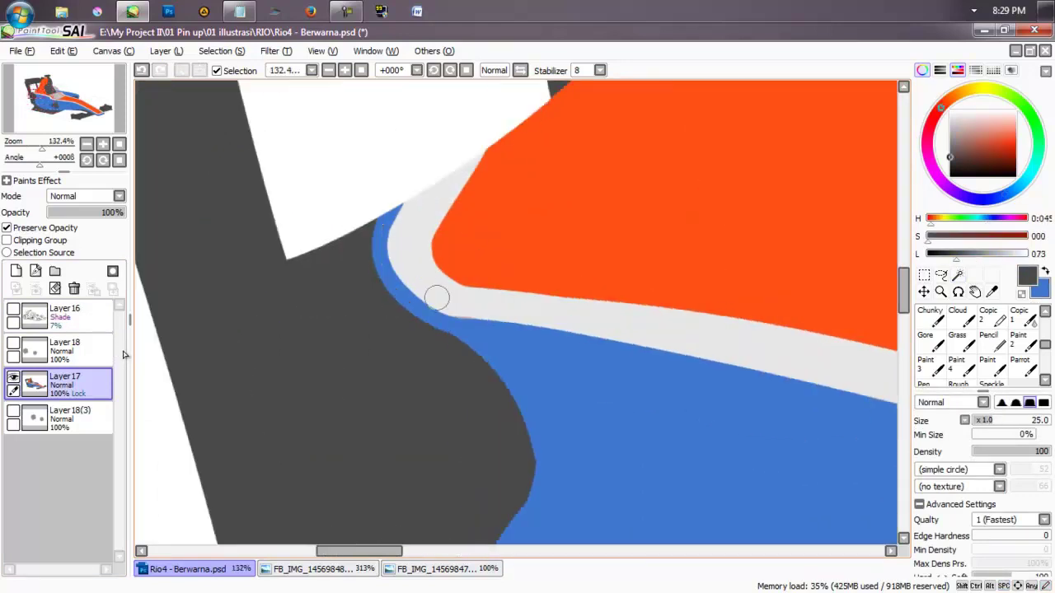
pyautogui.keyDown('alt'); pyautogui.click(477, 263); pyautogui.keyUp('alt')
pyautogui.press('[')
pyautogui.press('[')
pyautogui.press('[')
pyautogui.moveTo(486, 152)
pyautogui.mouseDown()
pyautogui.moveTo(451, 247)
pyautogui.moveTo(431, 263)
pyautogui.moveTo(440, 273)
pyautogui.mouseUp()
pyautogui.moveTo(445, 178); pyautogui.dragTo(518, 271)
pyautogui.keyDown('alt'); pyautogui.click(486, 278); pyautogui.keyUp('alt')
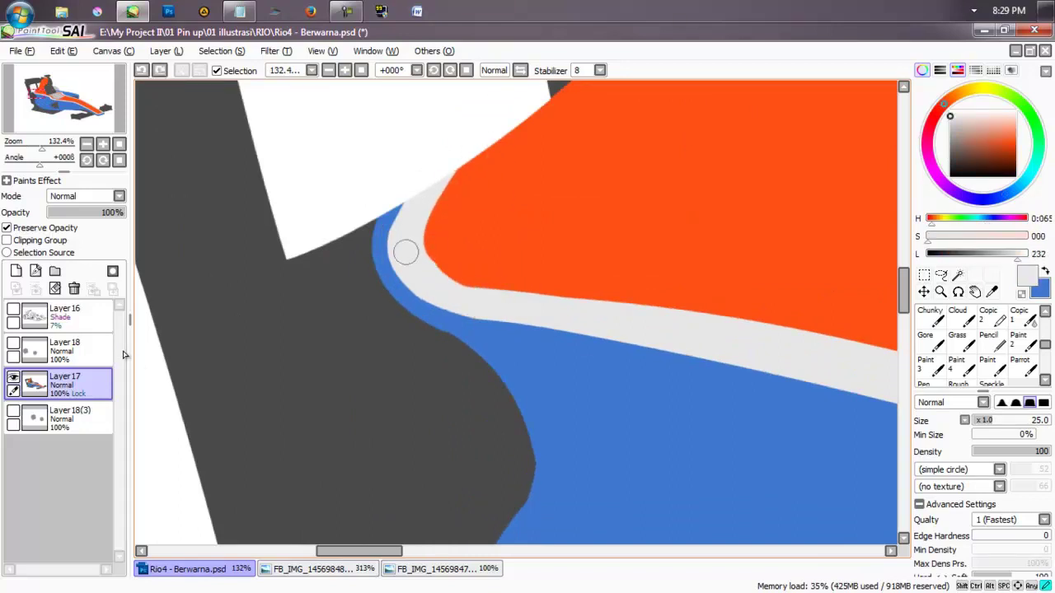
pyautogui.moveTo(405, 247); pyautogui.dragTo(601, 271)
# Paint the foot of the sidepod's vertical fin in blue and check the reference photo of the car.
pyautogui.scroll(-5, 601, 271)
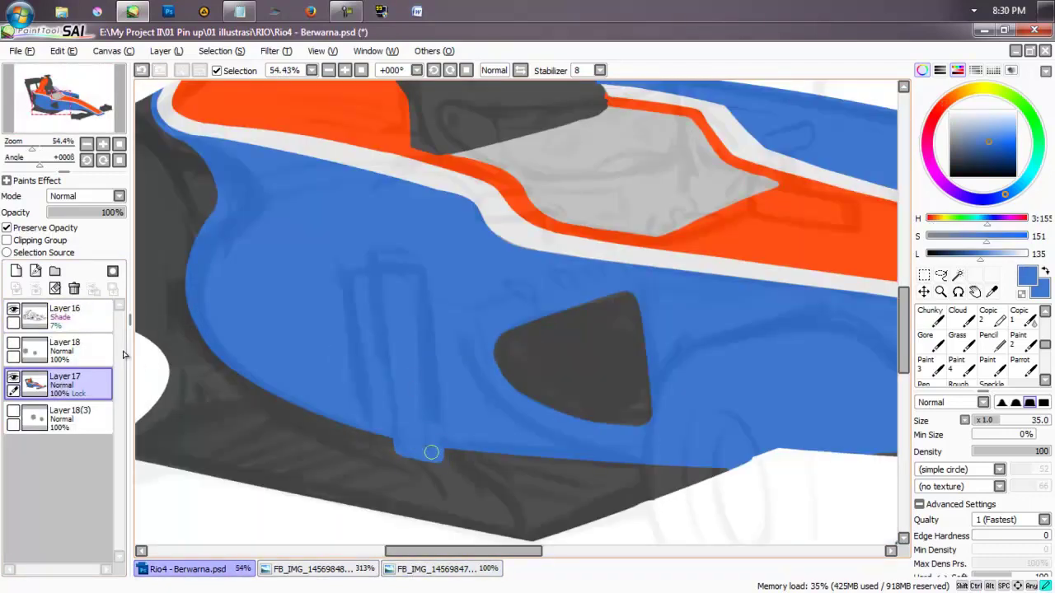
pyautogui.moveTo(365, 442); pyautogui.dragTo(418, 443)
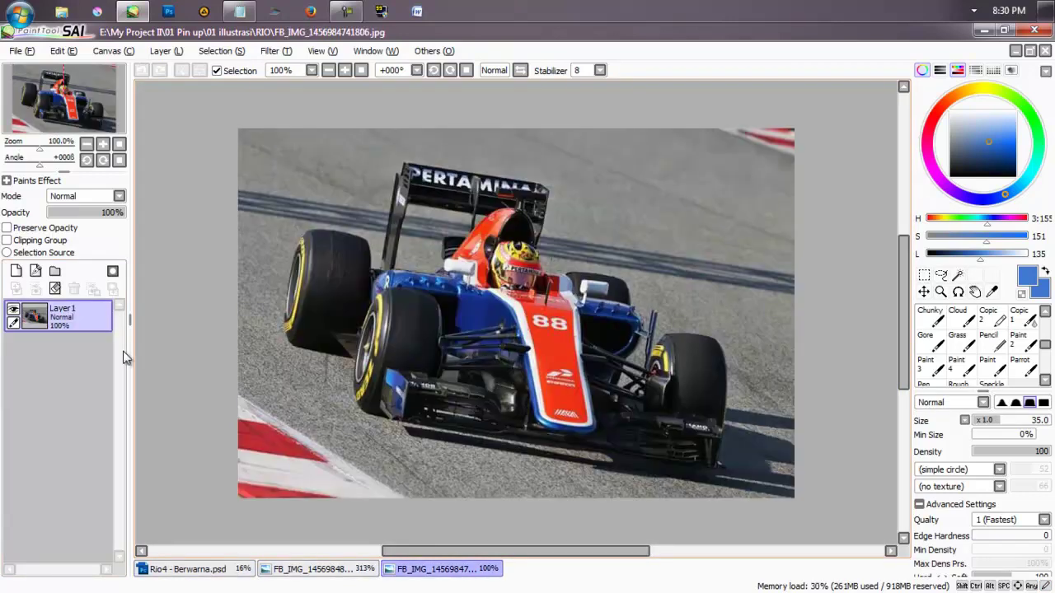
pyautogui.hotkey('ctrl', '+')
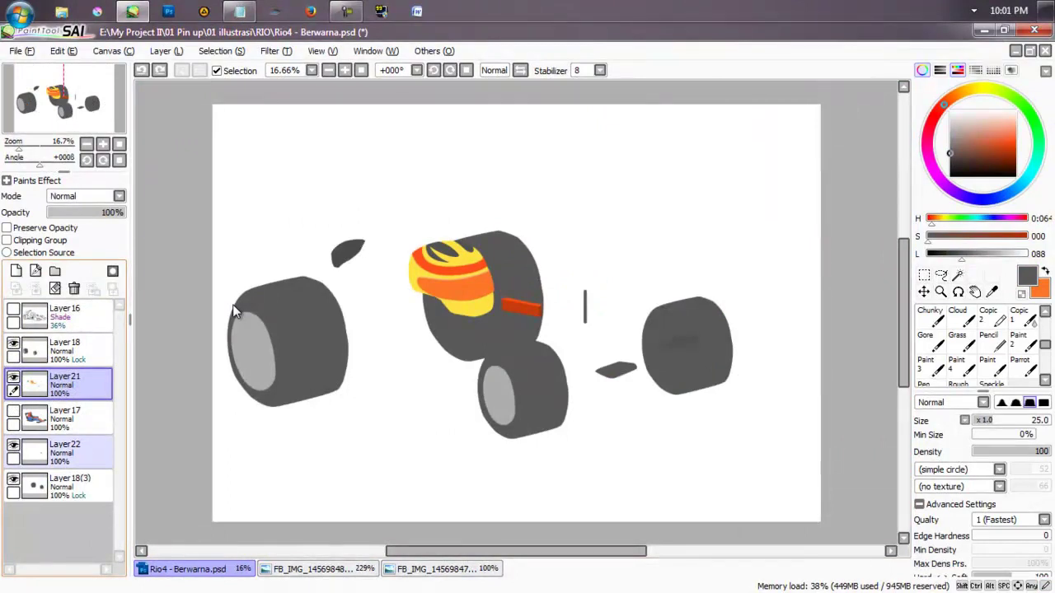
# Outline and fill a dark grey suspension arm beside the near front wheel on Layer21.
pyautogui.scroll(3, 232, 304)
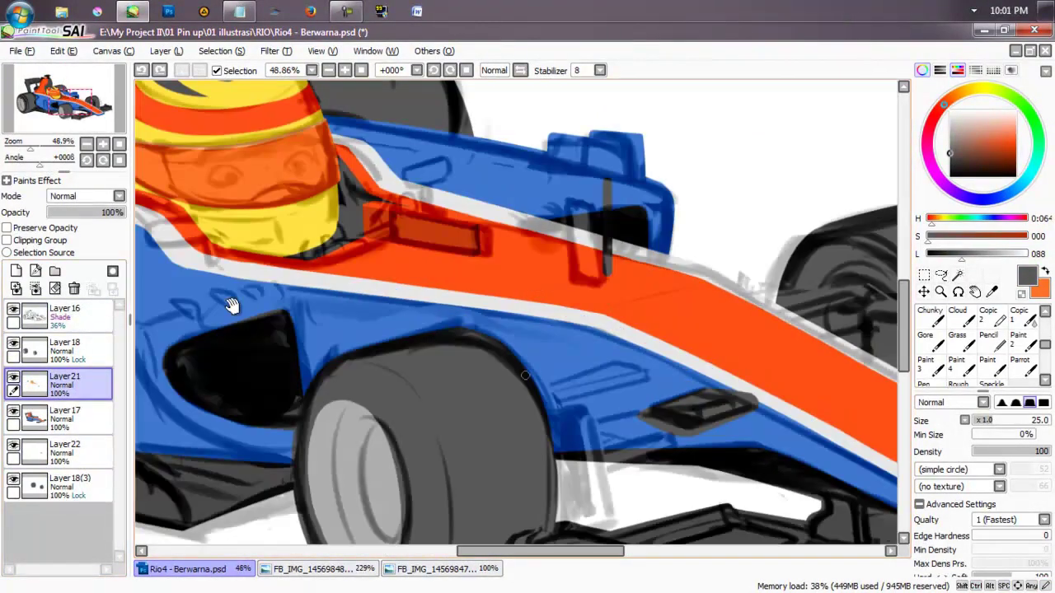
pyautogui.moveTo(582, 318); pyautogui.dragTo(470, 356)
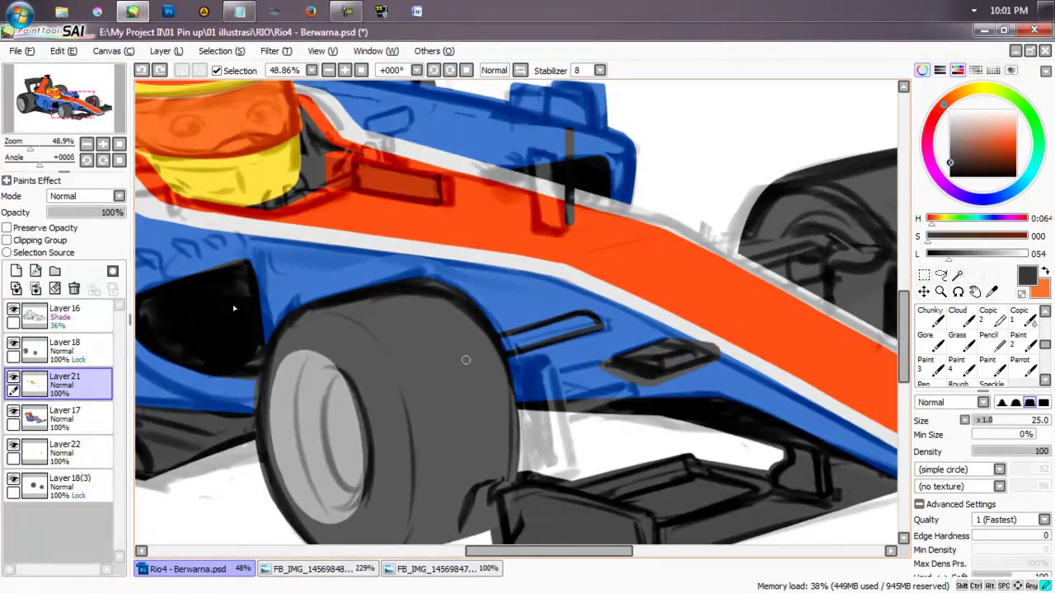
pyautogui.press('w')
pyautogui.moveTo(234, 310); pyautogui.dragTo(233, 311)
pyautogui.press('b')
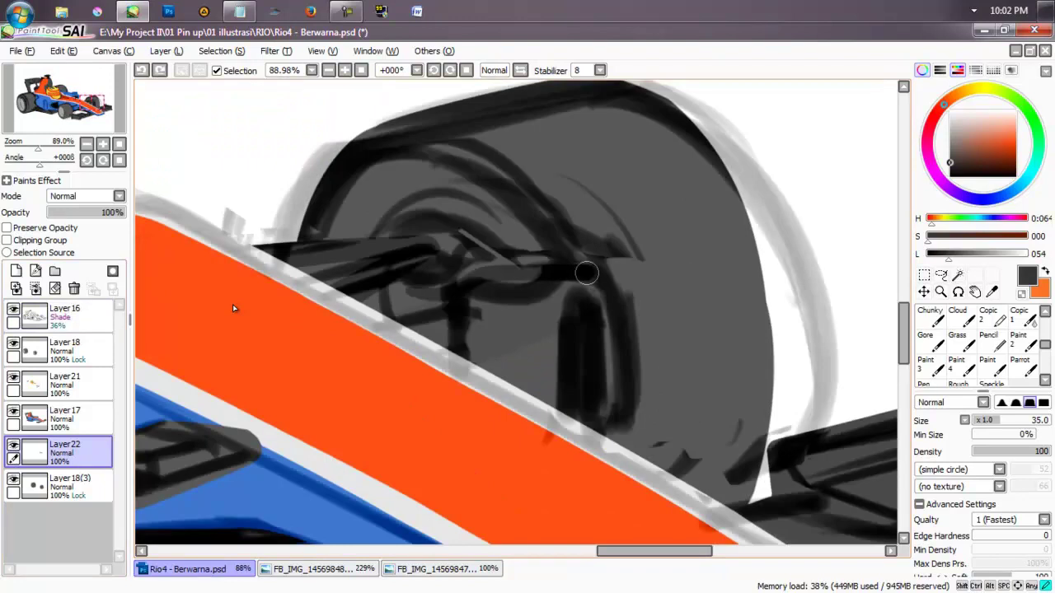
# Outline the brake duct on the far front wheel in dark grey on Layer22 and fill its interior.
pyautogui.moveTo(586, 273); pyautogui.dragTo(630, 425)
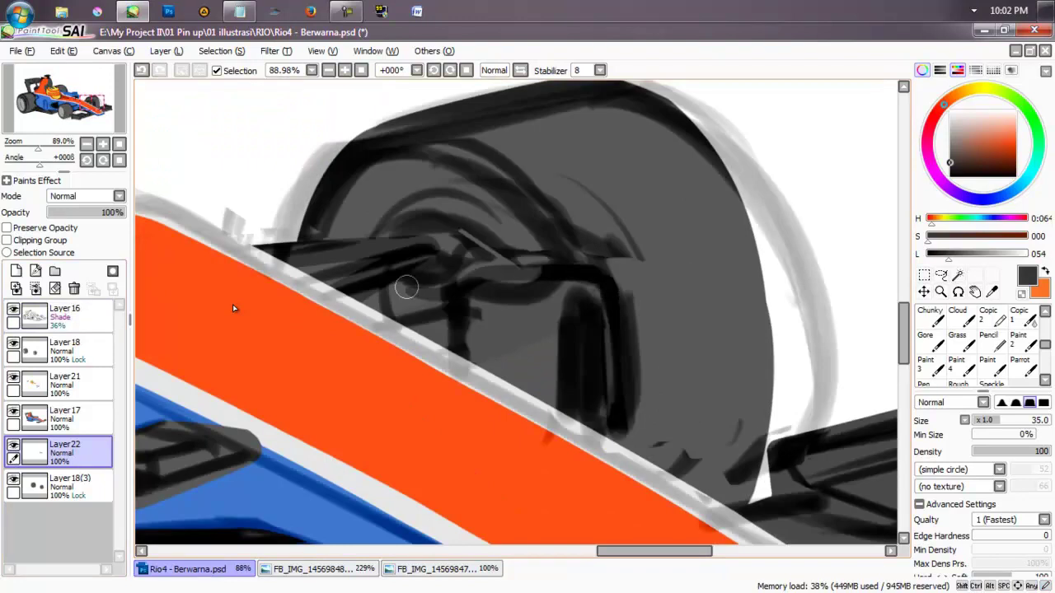
pyautogui.moveTo(610, 387); pyautogui.dragTo(635, 445)
pyautogui.press('e')
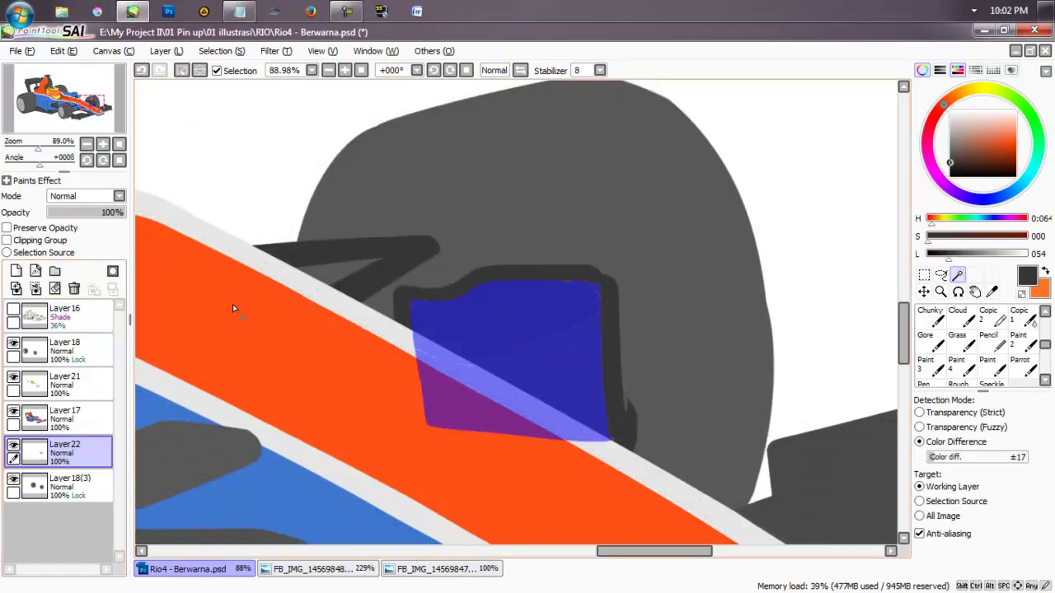
pyautogui.hotkey('ctrl', 'd')
pyautogui.press('e')
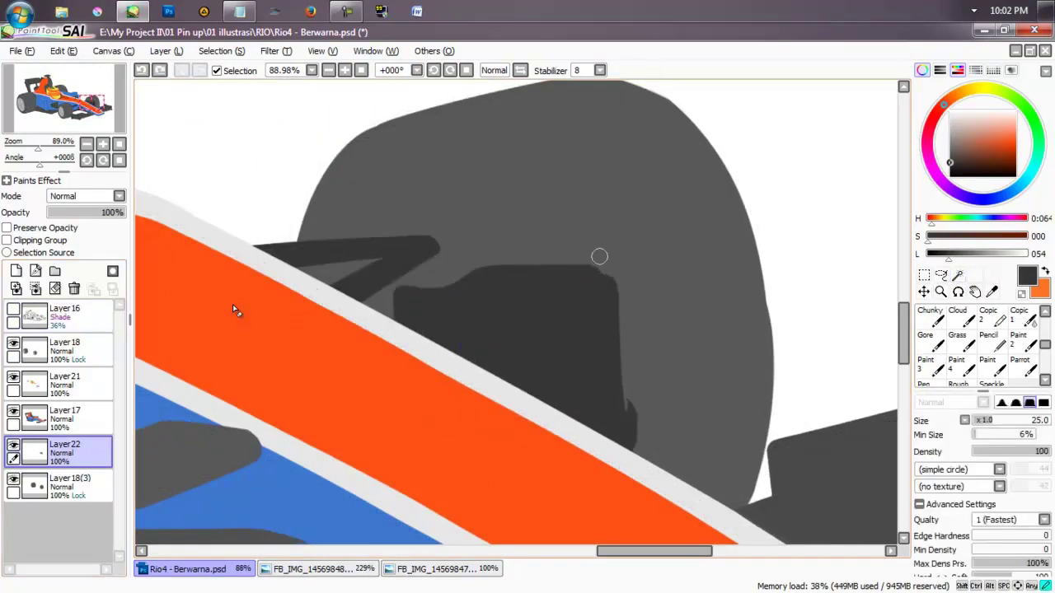
# Trim the outer edge of the far wheel's brake duct with the eraser and smooth it with dark grey strokes.
pyautogui.moveTo(598, 254)
pyautogui.mouseDown()
pyautogui.moveTo(634, 449)
pyautogui.moveTo(626, 469)
pyautogui.mouseUp()
pyautogui.press('n')
pyautogui.moveTo(611, 330); pyautogui.dragTo(611, 396)
pyautogui.moveTo(614, 310); pyautogui.dragTo(618, 445)
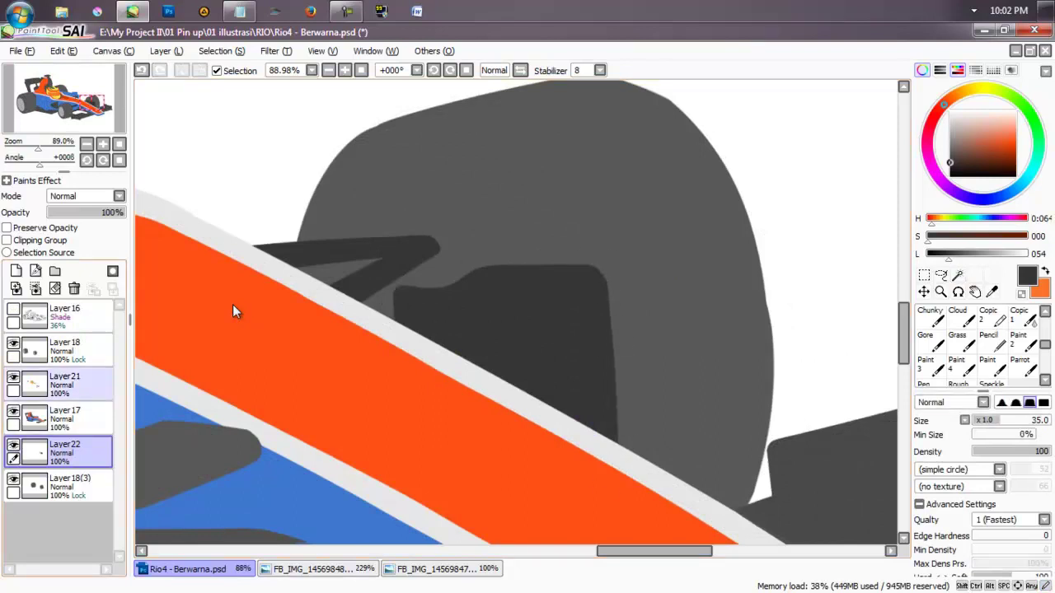
# Outline an upright panel beside the near front wheel on Layer21 and fill its enclosed areas with dark grey.
pyautogui.keyDown('ctrl'); pyautogui.keyDown('shift'); pyautogui.click(232, 304); pyautogui.keyUp('shift'); pyautogui.keyUp('ctrl')
pyautogui.scroll(-4, 232, 304)
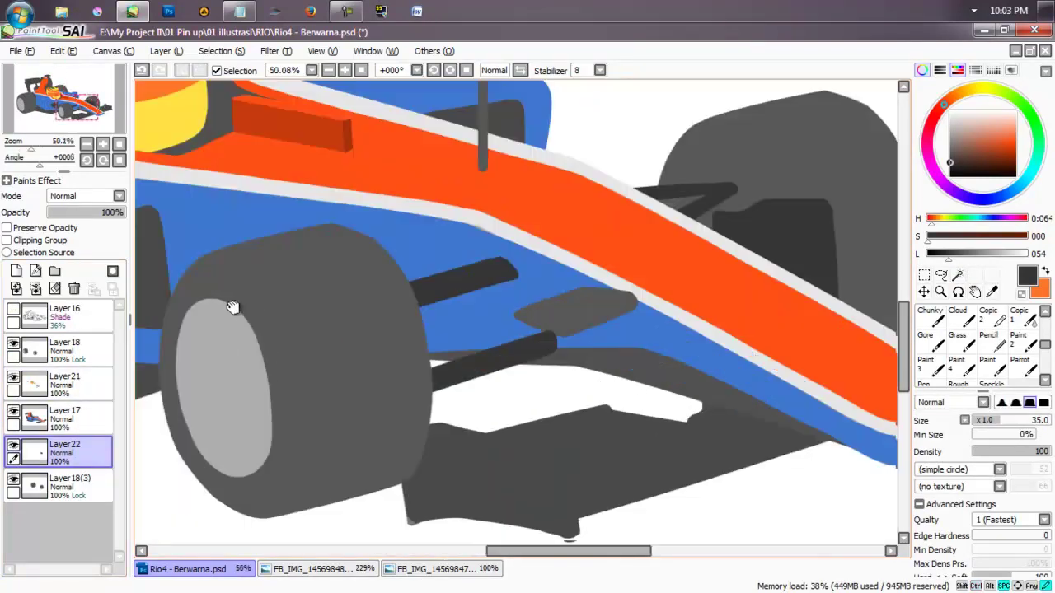
pyautogui.scroll(1, 232, 304)
pyautogui.keyDown('ctrl'); pyautogui.keyDown('shift'); pyautogui.click(232, 304); pyautogui.keyUp('shift'); pyautogui.keyUp('ctrl')
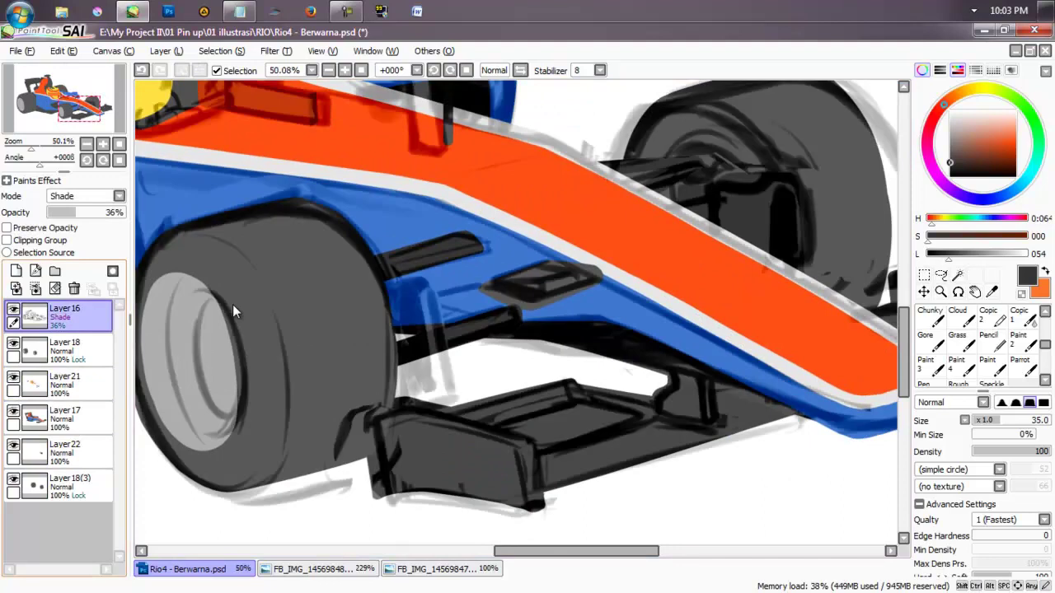
pyautogui.scroll(4, 233, 304)
pyautogui.keyDown('ctrl'); pyautogui.keyDown('shift'); pyautogui.click(233, 304); pyautogui.keyUp('shift'); pyautogui.keyUp('ctrl')
pyautogui.moveTo(330, 264)
pyautogui.mouseDown()
pyautogui.moveTo(408, 247)
pyautogui.moveTo(471, 499)
pyautogui.moveTo(341, 511)
pyautogui.moveTo(458, 495)
pyautogui.mouseUp()
pyautogui.hotkey('ctrl', 'z')
pyautogui.click(379, 297)
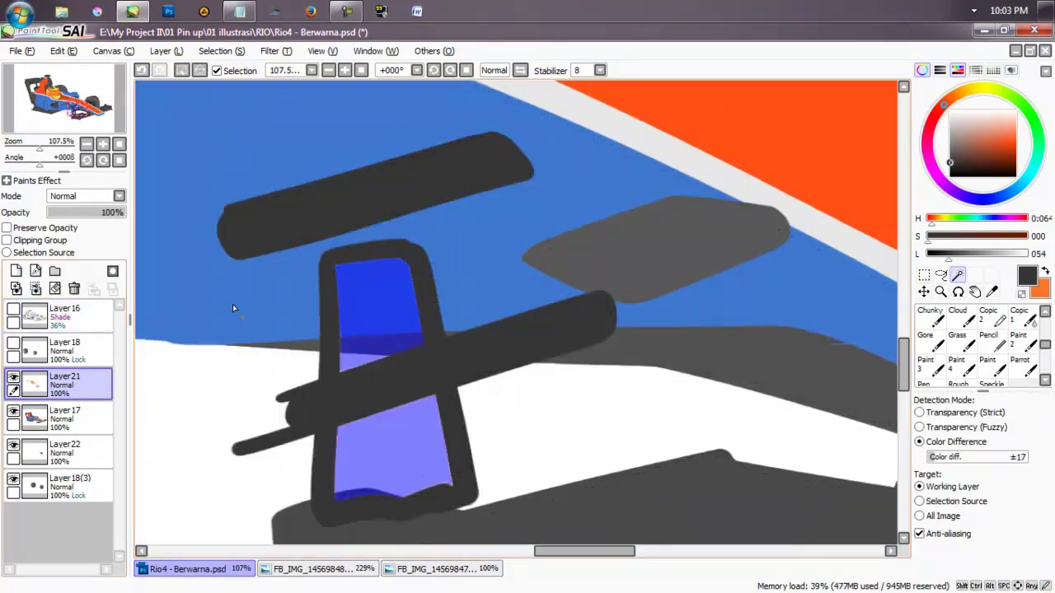
pyautogui.click(412, 461)
pyautogui.press('n')
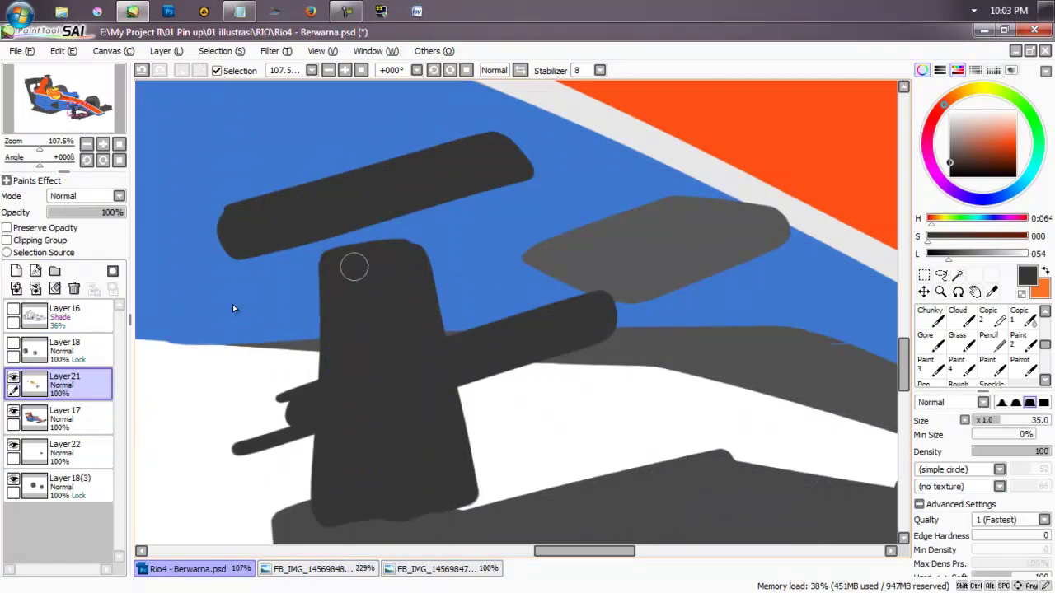
# Erase the upright panel where it overlaps the front wing and clean up the rough ends of the suspension arm.
pyautogui.scroll(-3, 233, 308)
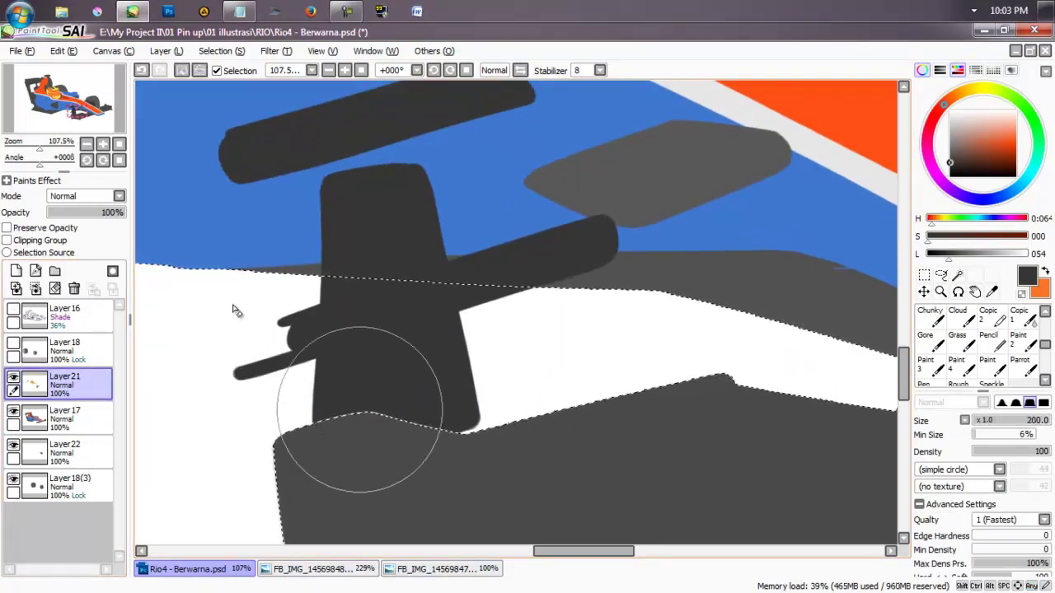
pyautogui.scroll(5, 407, 410)
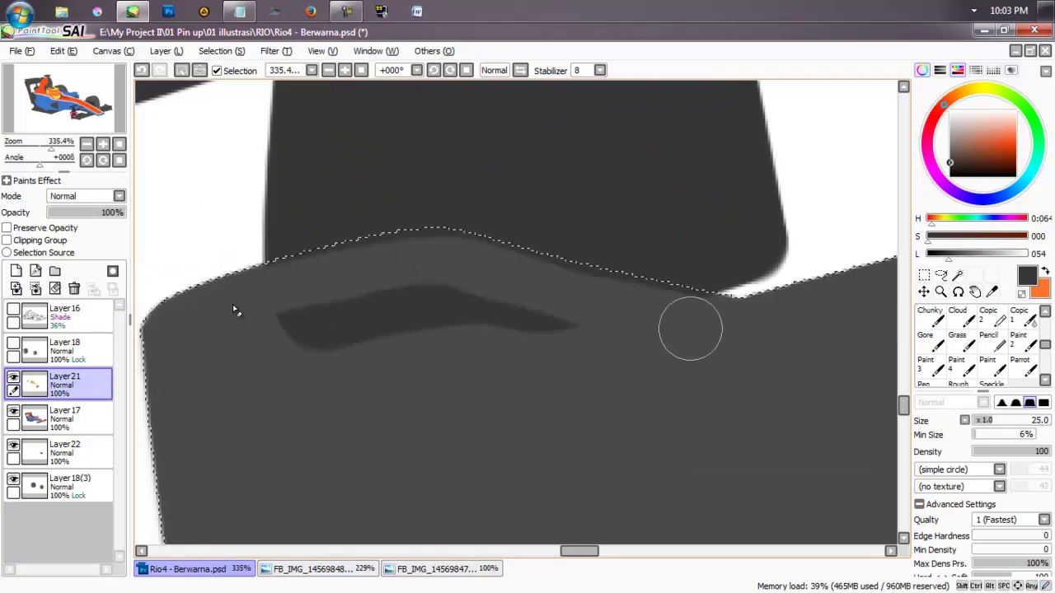
pyautogui.scroll(-5, 688, 327)
pyautogui.scroll(3, 510, 336)
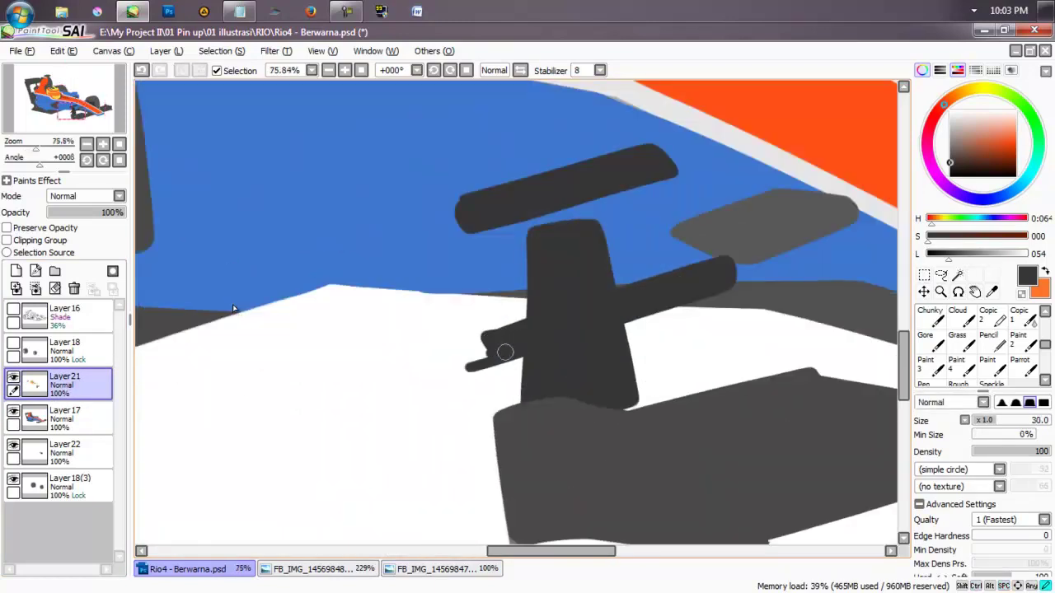
pyautogui.press('e')
pyautogui.scroll(-5, 234, 308)
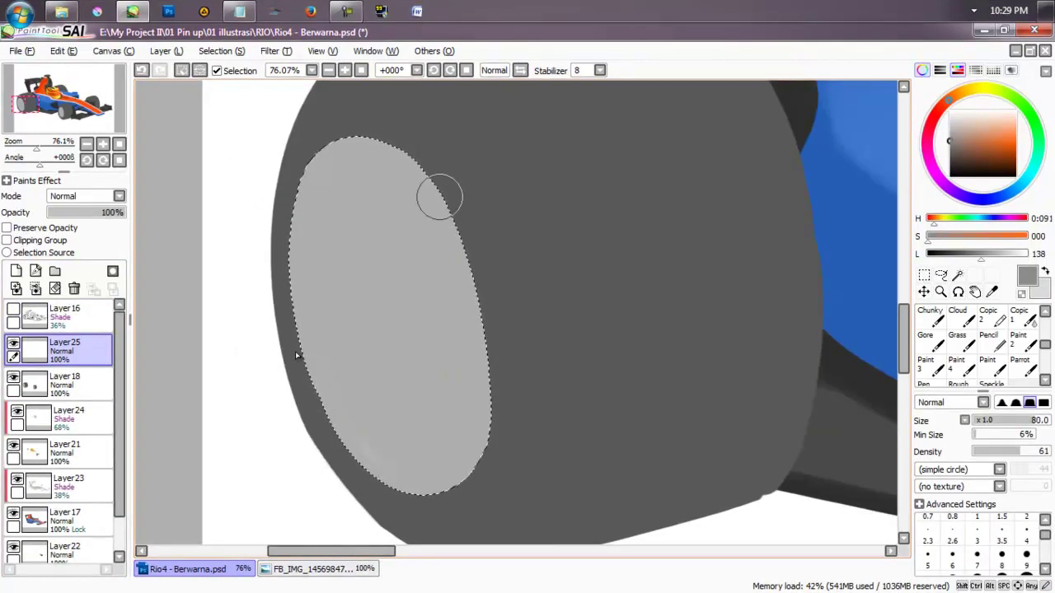
# Shade the outer edge of the near rear wheel's rim on Layer25 with a size 70 grey brush, checking the reference photo.
pyautogui.press('[')
pyautogui.moveTo(439, 197)
pyautogui.mouseDown()
pyautogui.moveTo(327, 327)
pyautogui.moveTo(317, 214)
pyautogui.moveTo(395, 459)
pyautogui.moveTo(381, 383)
pyautogui.moveTo(314, 220)
pyautogui.moveTo(348, 160)
pyautogui.moveTo(341, 168)
pyautogui.moveTo(383, 452)
pyautogui.mouseUp()
pyautogui.hotkey('ctrl', 'Tab')
pyautogui.hotkey('ctrl', 'Tab')
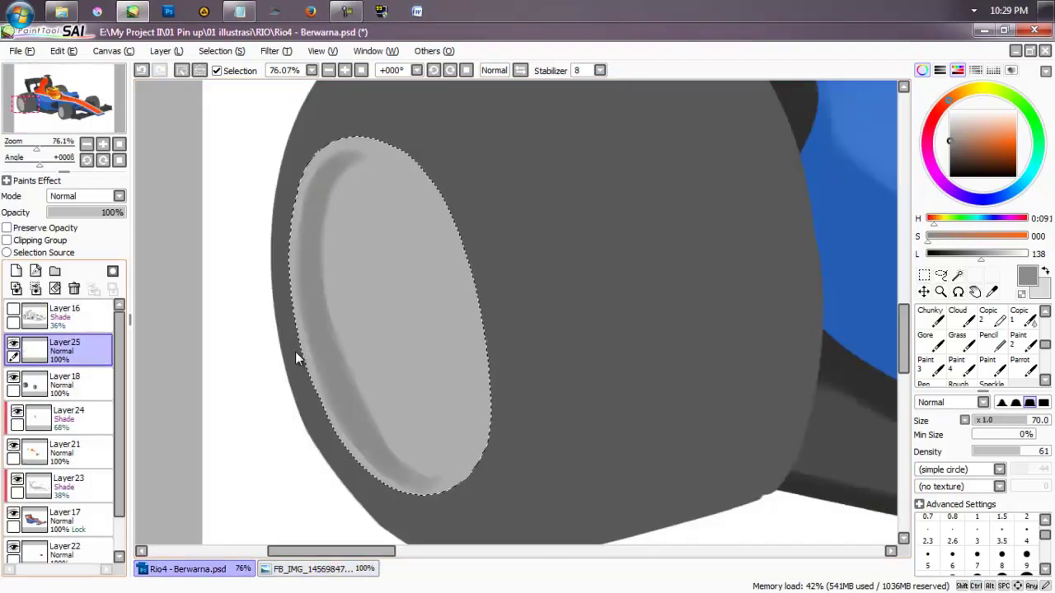
# Undo the extra rim stroke and paint a thin light grey highlight along the inside of the rim's shading.
pyautogui.moveTo(350, 161); pyautogui.dragTo(317, 318)
pyautogui.hotkey('ctrl', 'z')
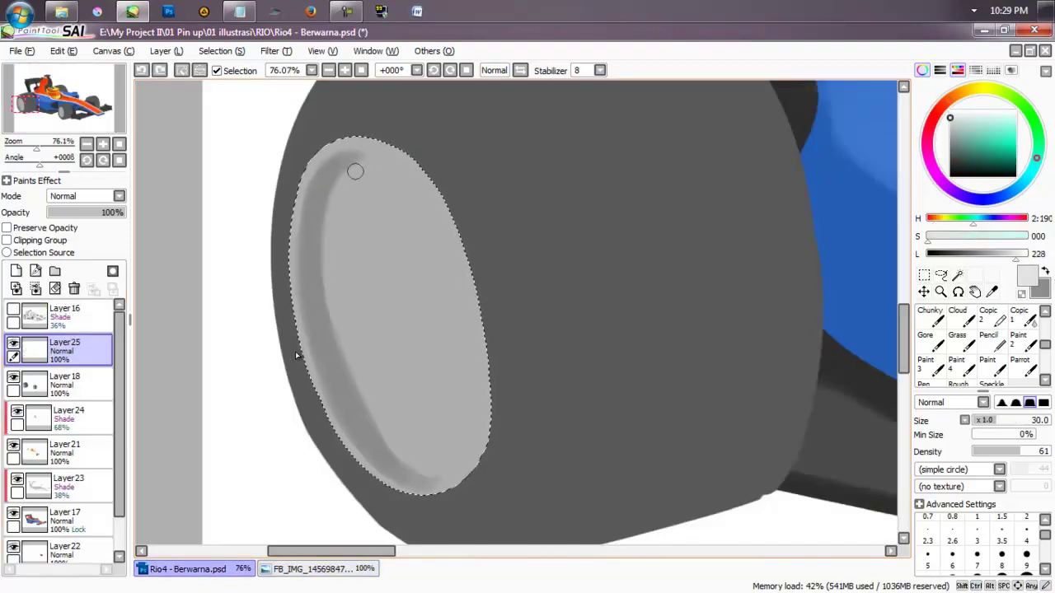
pyautogui.moveTo(341, 165)
pyautogui.mouseDown()
pyautogui.moveTo(324, 239)
pyautogui.moveTo(344, 372)
pyautogui.moveTo(367, 421)
pyautogui.mouseUp()
# Paint a mid-grey stroke on the rim's inner face, refine it with the eraser and compare it with the reference photo.
pyautogui.keyDown('alt'); pyautogui.click(372, 207); pyautogui.keyUp('alt')
pyautogui.press(']')
pyautogui.press(']')
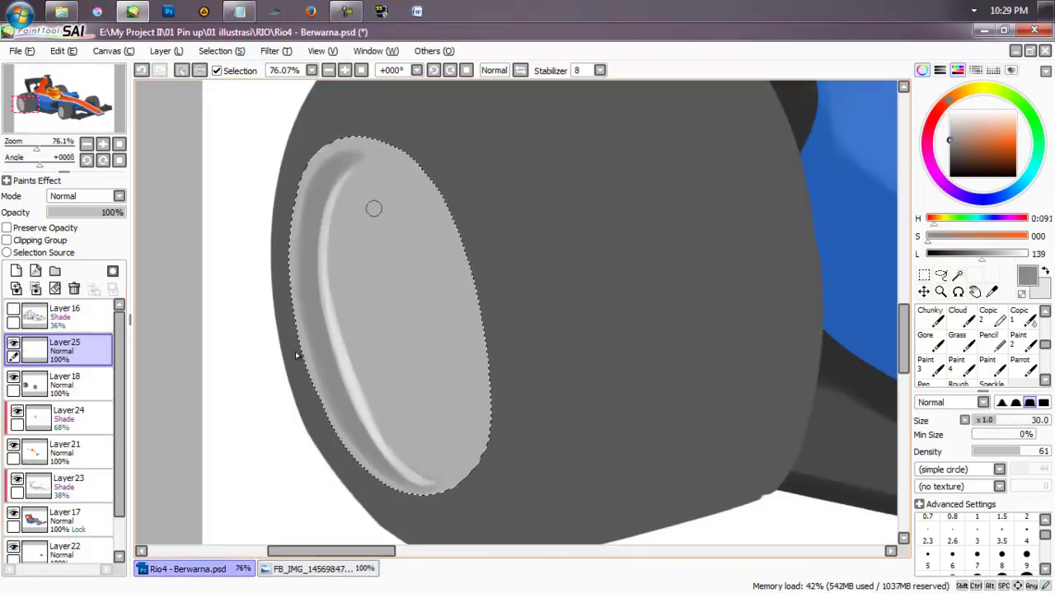
pyautogui.moveTo(372, 206)
pyautogui.mouseDown()
pyautogui.moveTo(355, 231)
pyautogui.moveTo(370, 176)
pyautogui.moveTo(346, 249)
pyautogui.moveTo(341, 242)
pyautogui.moveTo(412, 332)
pyautogui.mouseUp()
pyautogui.scroll(-3, 412, 332)
pyautogui.hotkey('ctrl', 'Tab')
pyautogui.hotkey('ctrl', 'Tab')
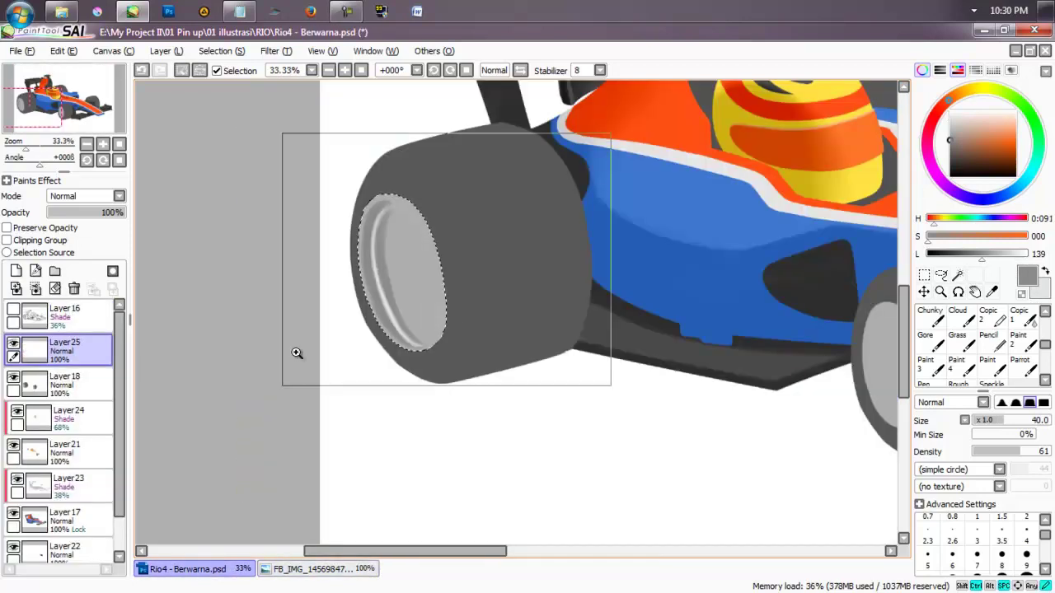
pyautogui.scroll(2, 295, 353)
pyautogui.press('e')
pyautogui.moveTo(410, 212)
pyautogui.mouseDown()
pyautogui.moveTo(390, 328)
pyautogui.moveTo(407, 240)
pyautogui.moveTo(394, 255)
pyautogui.moveTo(388, 346)
pyautogui.moveTo(379, 304)
pyautogui.moveTo(440, 462)
pyautogui.moveTo(412, 414)
pyautogui.moveTo(463, 460)
pyautogui.moveTo(440, 438)
pyautogui.moveTo(416, 443)
pyautogui.moveTo(471, 472)
pyautogui.moveTo(422, 257)
pyautogui.moveTo(398, 278)
pyautogui.moveTo(410, 210)
pyautogui.moveTo(400, 221)
pyautogui.moveTo(446, 234)
pyautogui.moveTo(401, 264)
pyautogui.moveTo(404, 314)
pyautogui.moveTo(458, 389)
pyautogui.mouseUp()
pyautogui.press('b')
pyautogui.hotkey('ctrl', 'Tab')
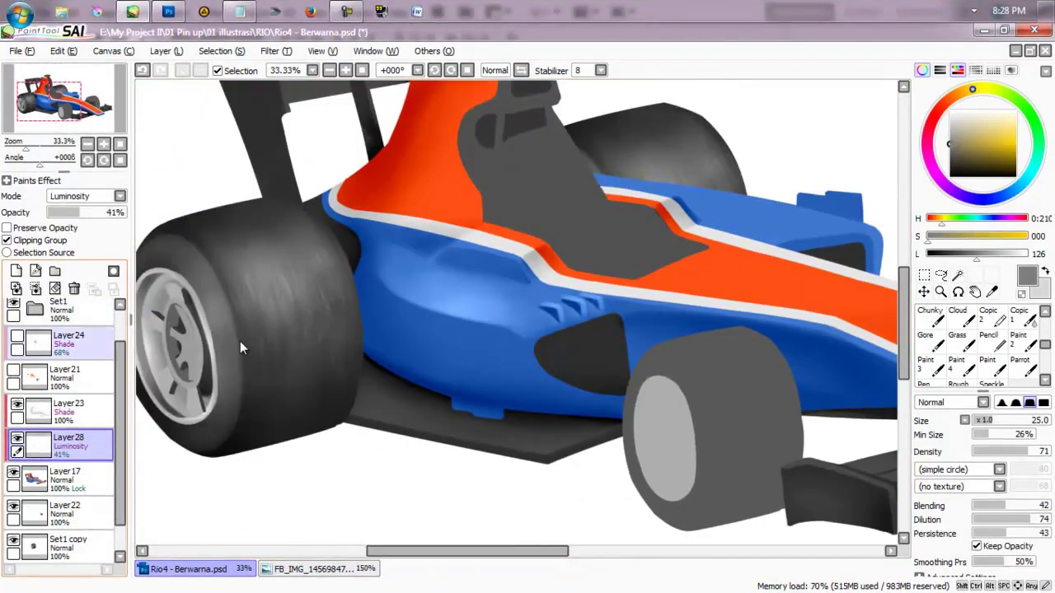
# On Layer17, paint hard-edged orange over the section of white stripe running along the engine cover's lower edge.
pyautogui.press('Up')
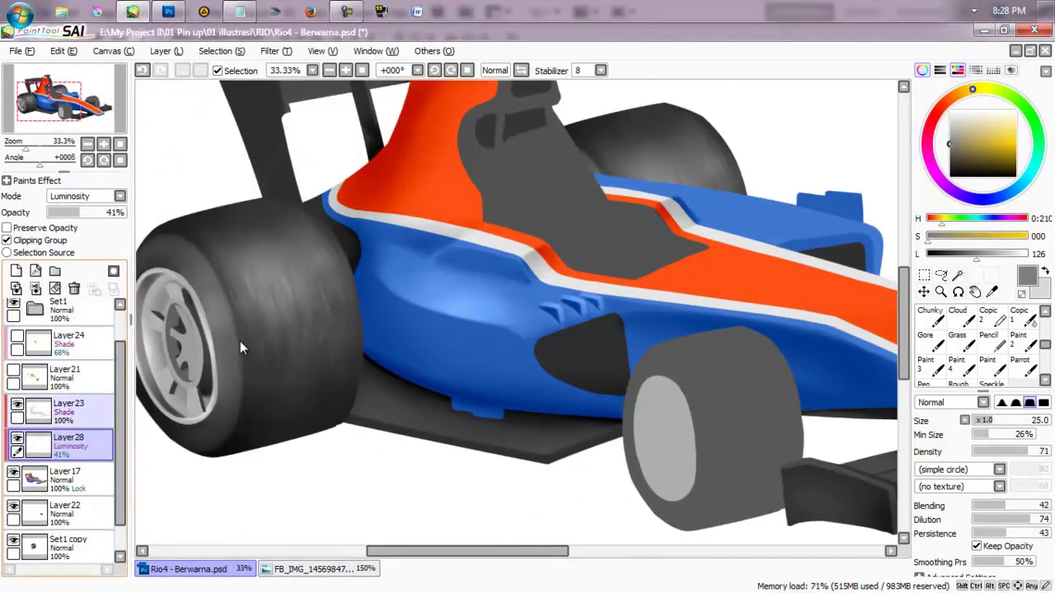
pyautogui.press('Down')
pyautogui.press('Down')
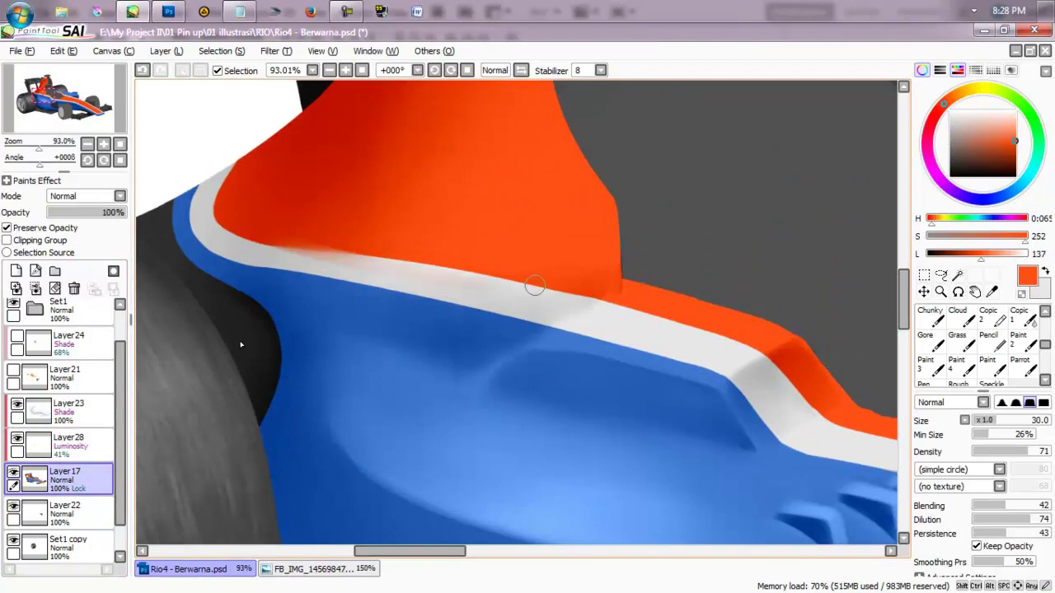
pyautogui.press('n')
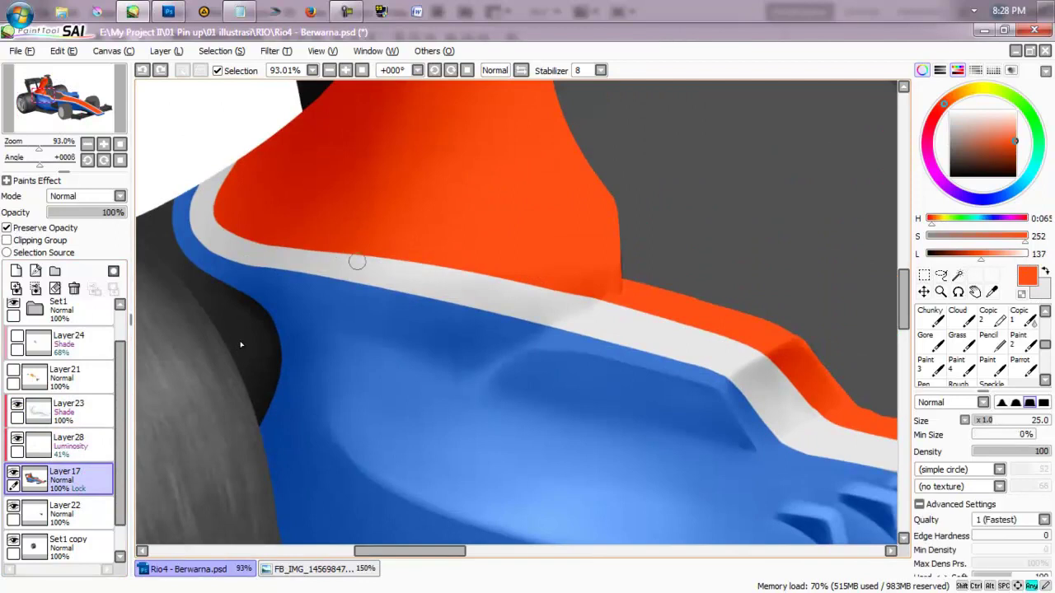
pyautogui.moveTo(288, 247); pyautogui.dragTo(557, 321)
pyautogui.hotkey('ctrl', 'z')
pyautogui.hotkey('ctrl', 'y')
pyautogui.hotkey('ctrl', 'z')
pyautogui.hotkey('ctrl', 'y')
pyautogui.hotkey('ctrl', 'z')
pyautogui.moveTo(298, 249)
pyautogui.mouseDown()
pyautogui.moveTo(559, 313)
pyautogui.moveTo(298, 251)
pyautogui.mouseUp()
pyautogui.press('Delete')
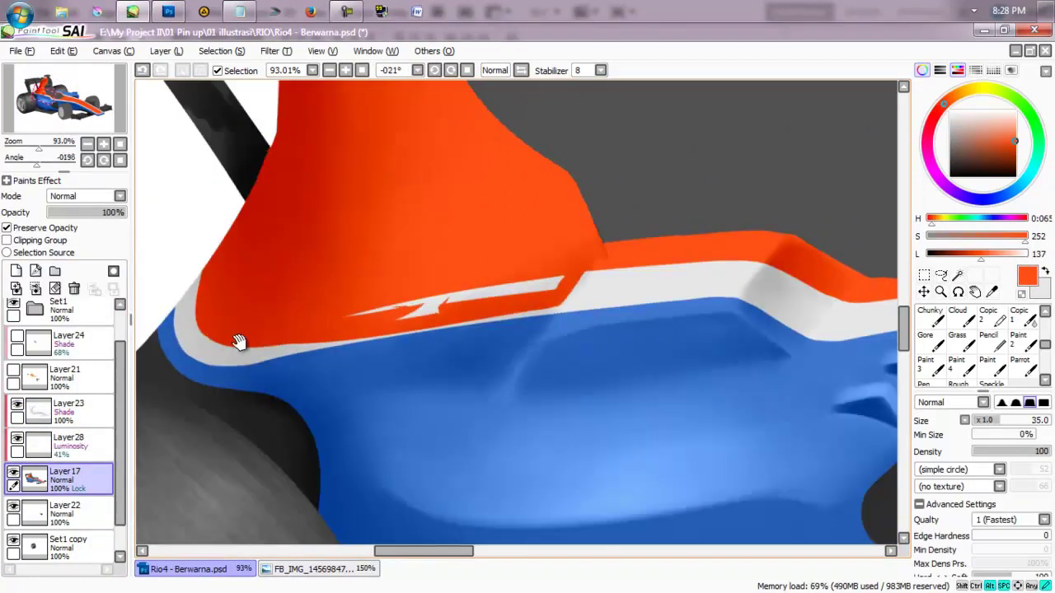
pyautogui.moveTo(297, 327); pyautogui.dragTo(544, 286)
# Repaint the white stripe below the engine cover in light grey with a size 14 brush, angling it up into the cockpit-side stripe.
pyautogui.press('x')
pyautogui.press('[')
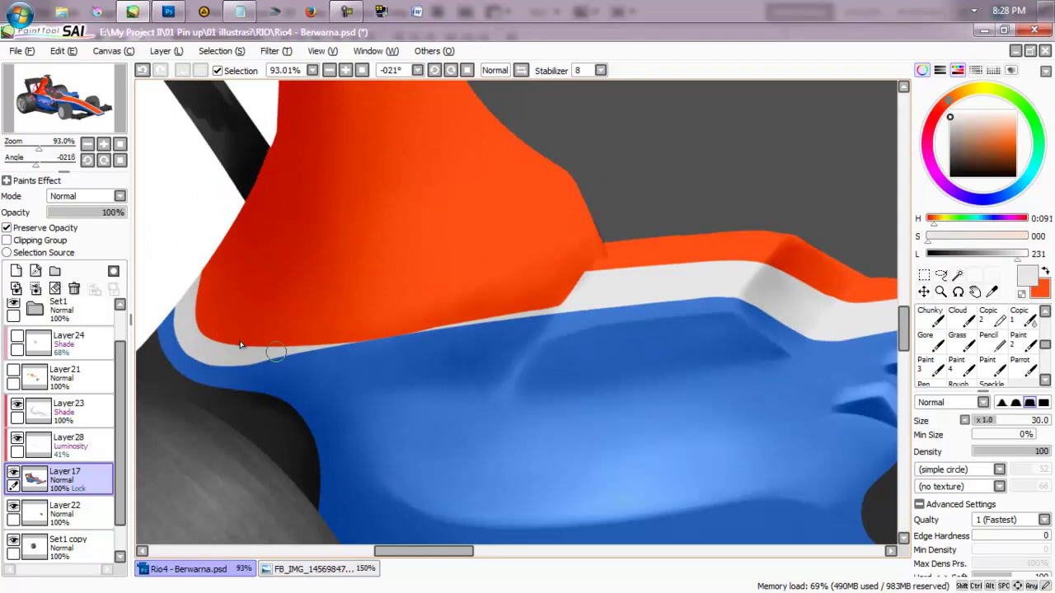
pyautogui.moveTo(276, 352); pyautogui.dragTo(370, 340)
pyautogui.hotkey('ctrl', 'z')
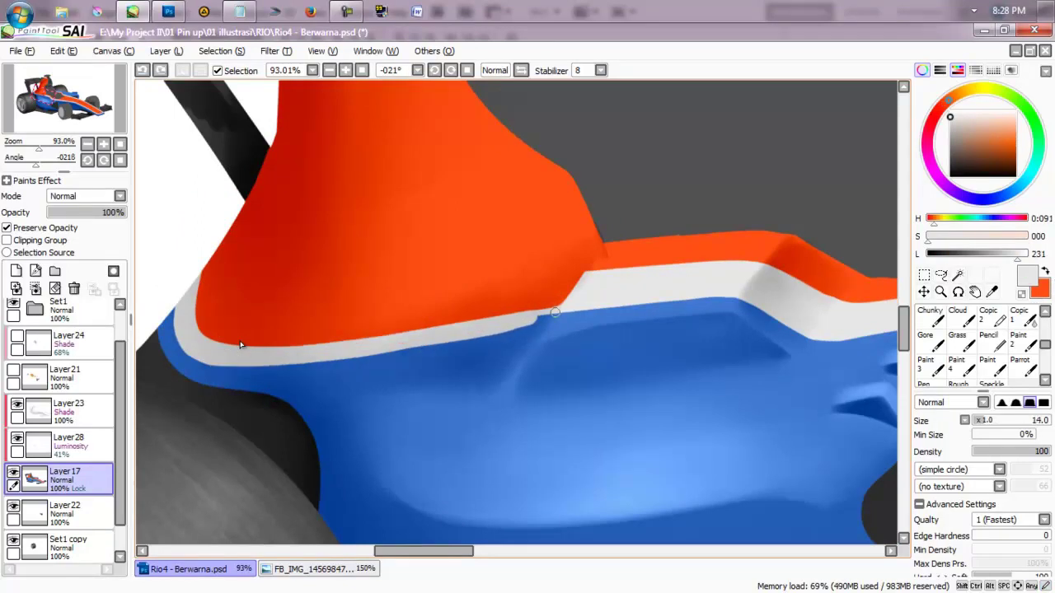
pyautogui.moveTo(535, 320)
pyautogui.mouseDown()
pyautogui.moveTo(544, 327)
pyautogui.moveTo(567, 311)
pyautogui.mouseUp()
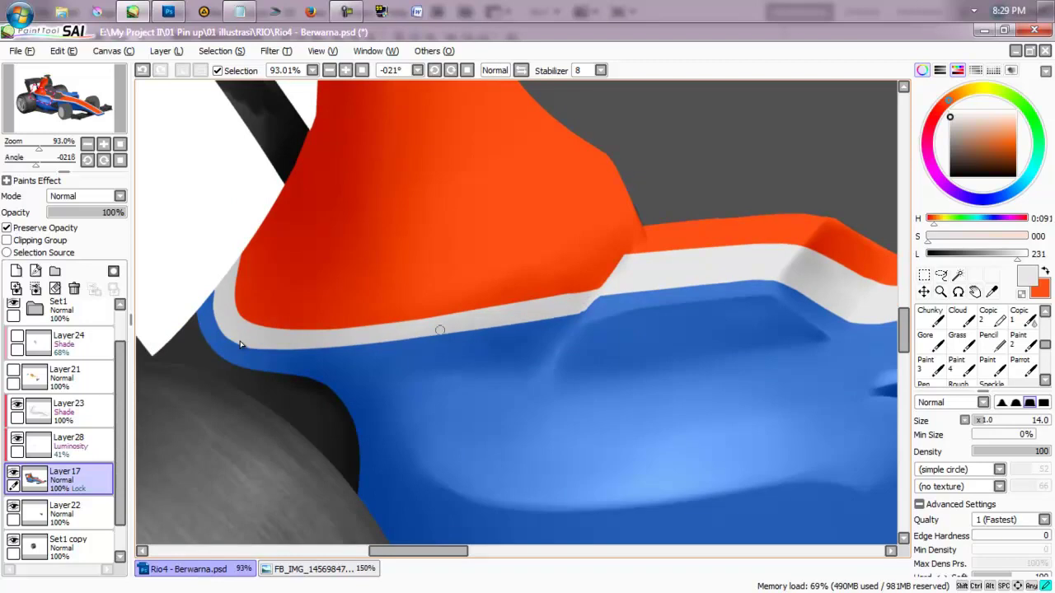
pyautogui.moveTo(440, 201); pyautogui.dragTo(687, 275)
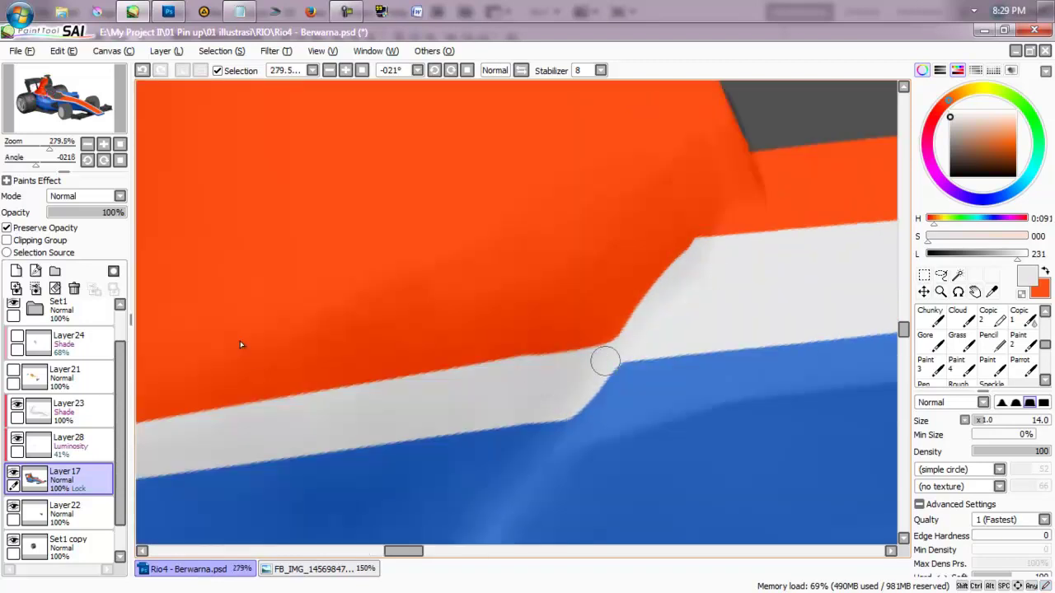
pyautogui.press('-')
pyautogui.press('-')
pyautogui.press('Delete')
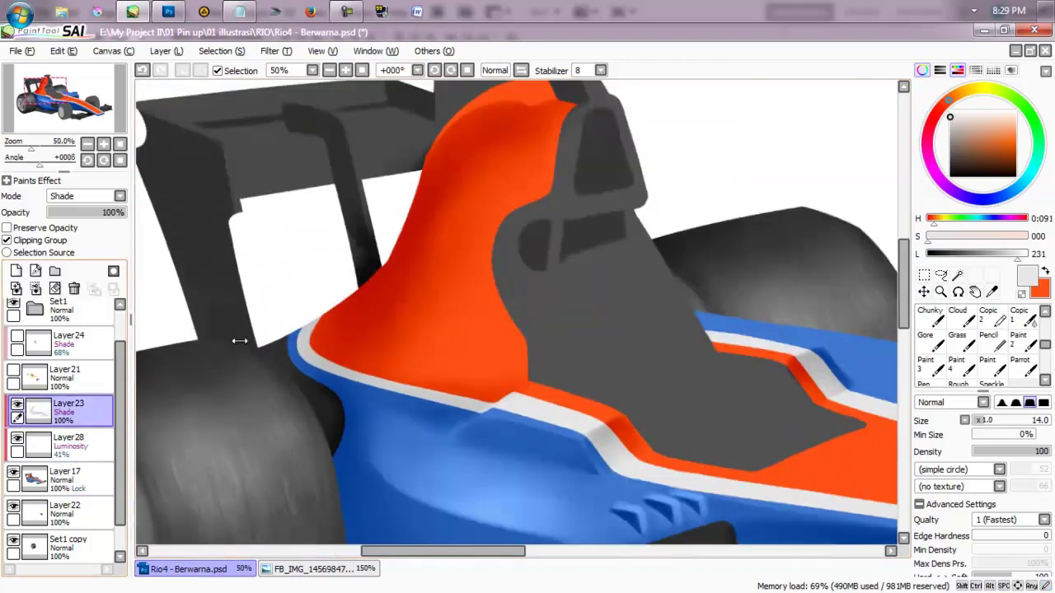
# Refine the Layer23 shading around the stripe's bend and blend the sidepod recess beneath it with a soft brush.
pyautogui.press(']')
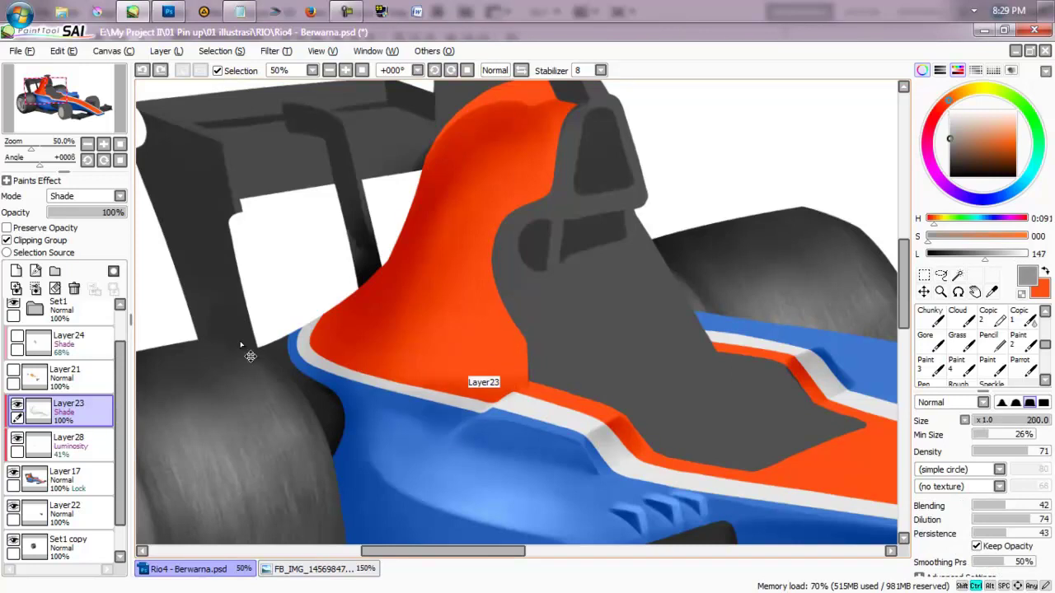
pyautogui.moveTo(499, 387); pyautogui.dragTo(416, 371)
pyautogui.scroll(3, 509, 488)
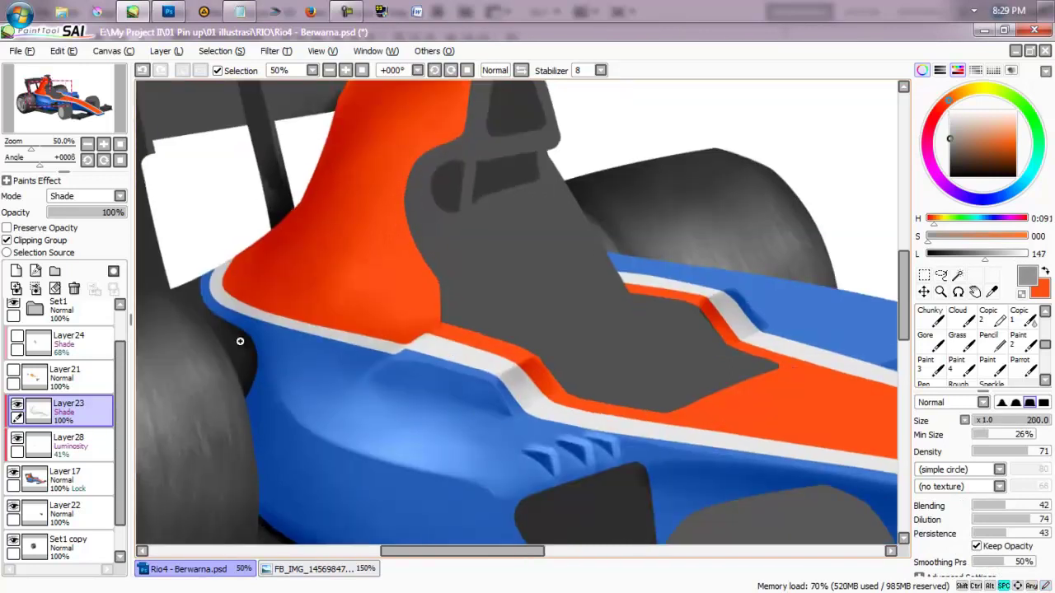
pyautogui.press('e')
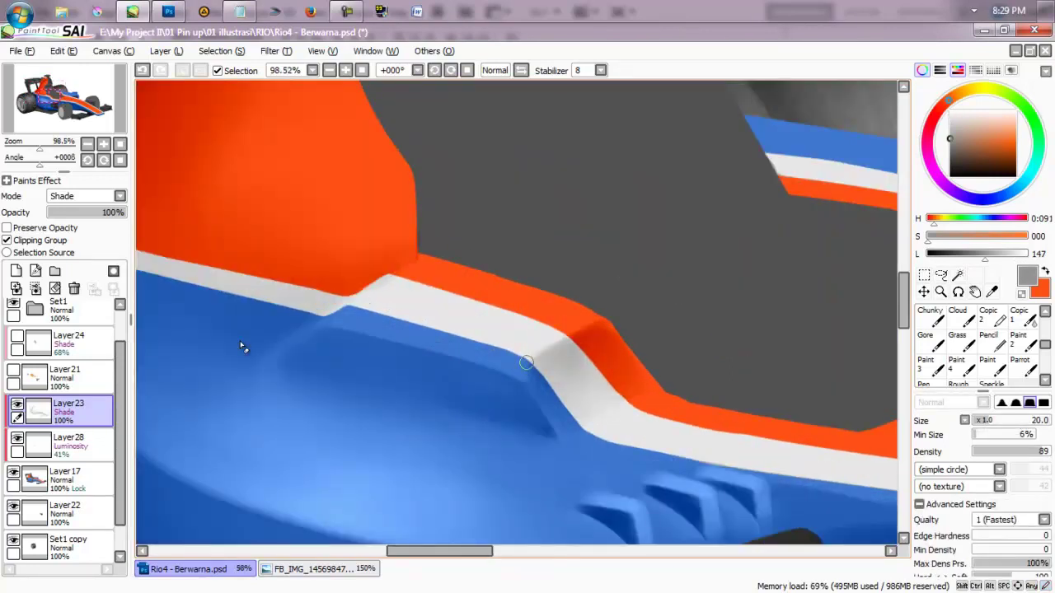
pyautogui.press('b')
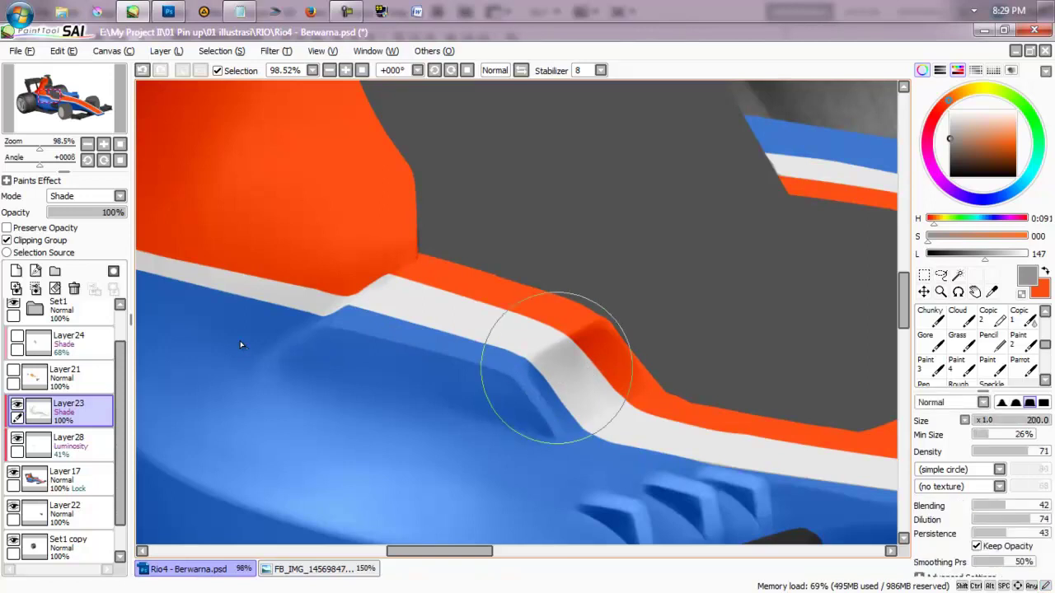
pyautogui.moveTo(539, 371); pyautogui.dragTo(605, 352)
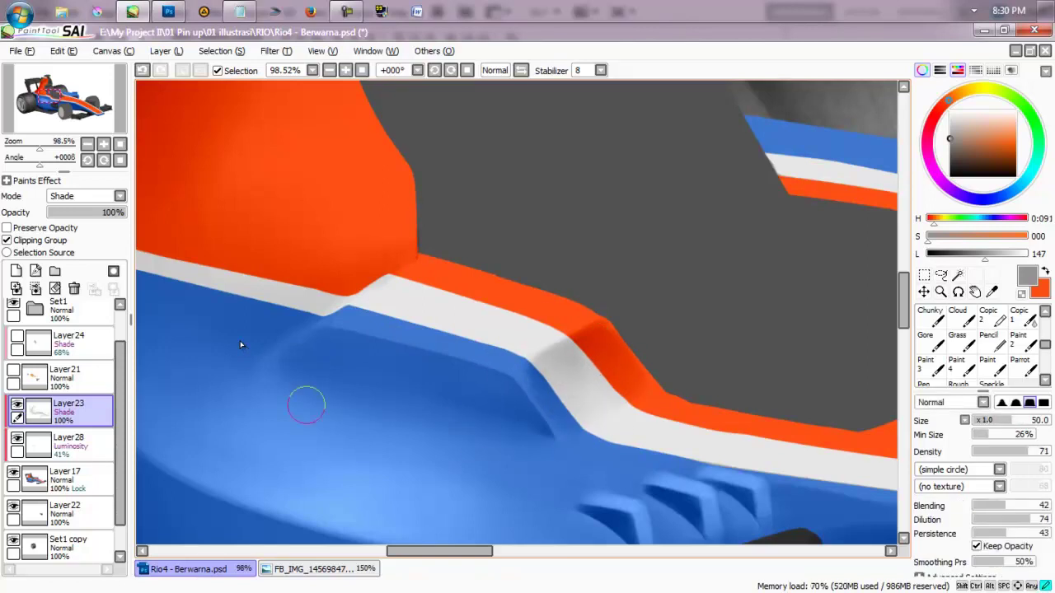
pyautogui.press('b')
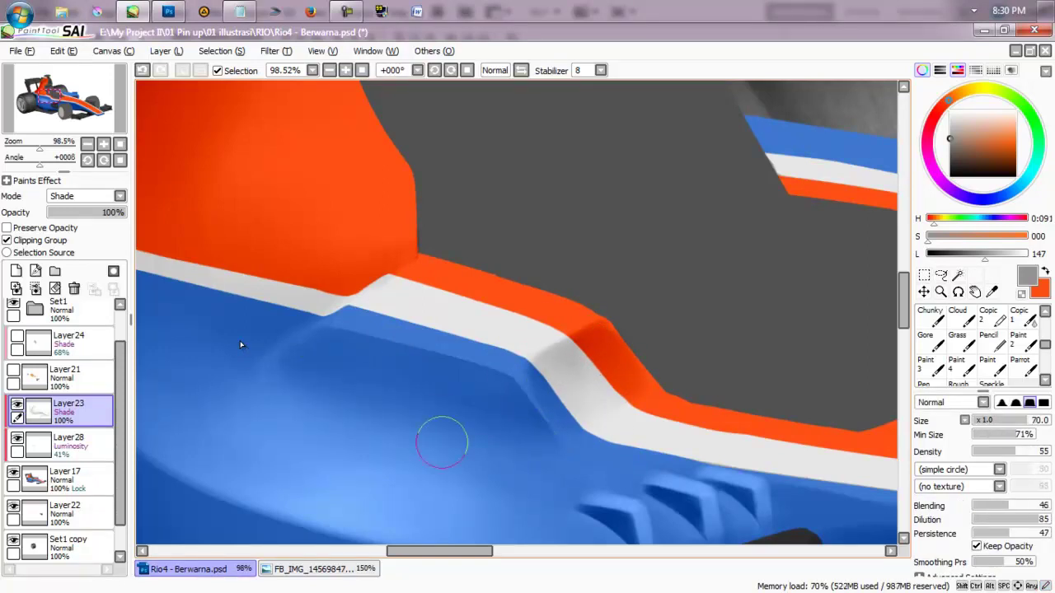
pyautogui.scroll(-2, 441, 442)
# Darken the selected cockpit area on Layer17 ahead of the red headrest with dark grey and blend it smooth.
pyautogui.keyDown('ctrl'); pyautogui.click(211, 426); pyautogui.keyUp('ctrl')
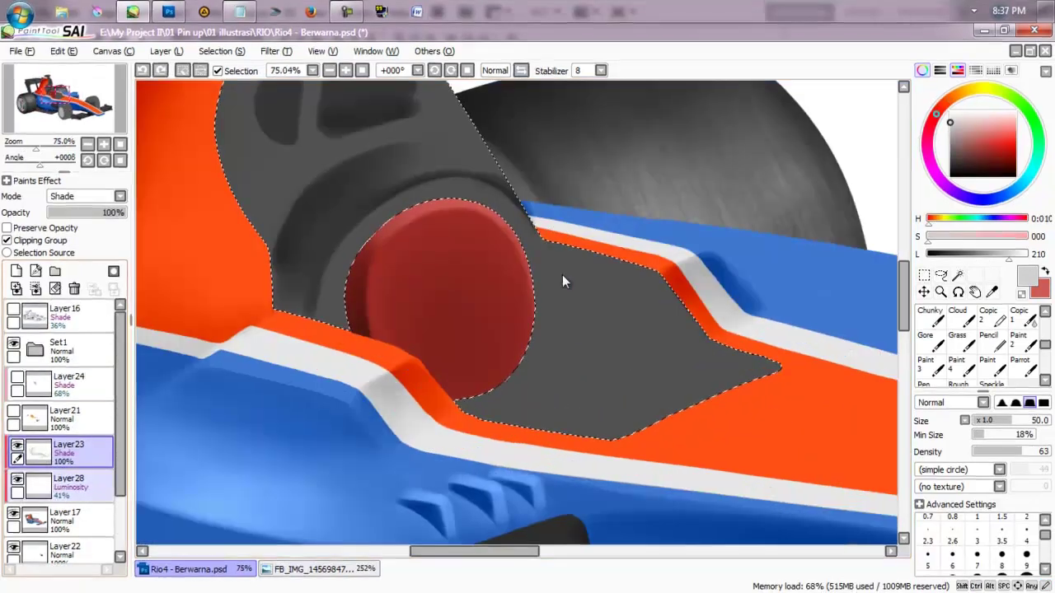
pyautogui.moveTo(557, 266); pyautogui.dragTo(560, 275)
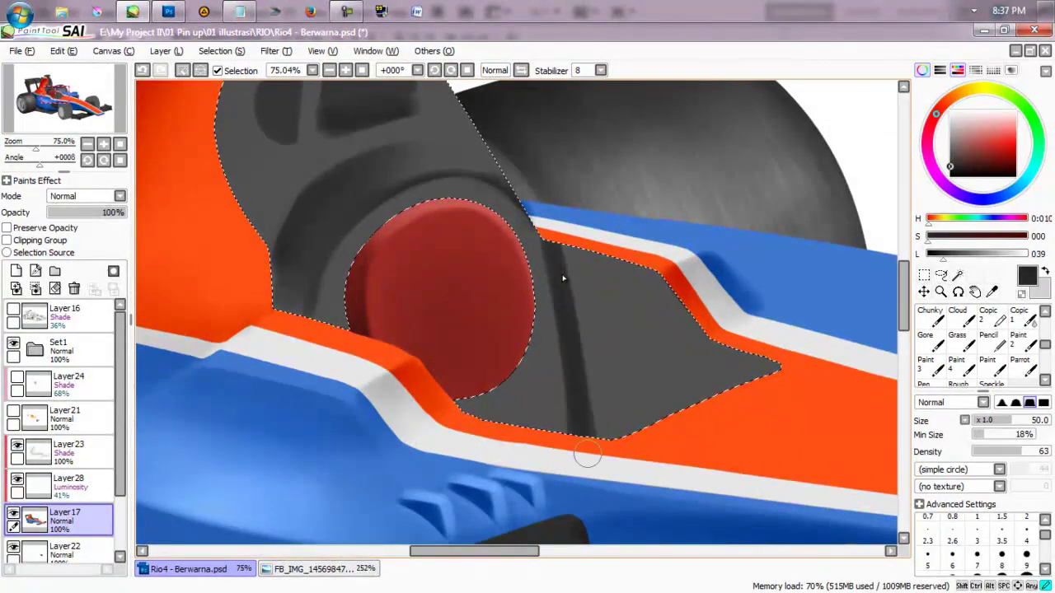
pyautogui.moveTo(664, 400); pyautogui.dragTo(698, 398)
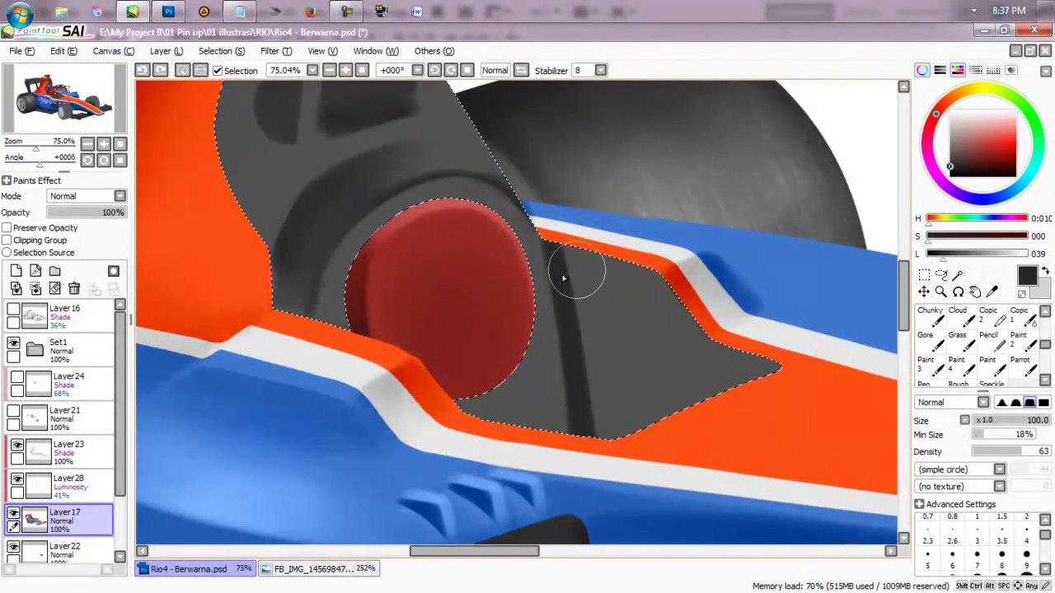
pyautogui.moveTo(585, 266)
pyautogui.mouseDown()
pyautogui.moveTo(763, 355)
pyautogui.moveTo(601, 296)
pyautogui.moveTo(681, 332)
pyautogui.moveTo(615, 323)
pyautogui.moveTo(598, 332)
pyautogui.moveTo(581, 288)
pyautogui.moveTo(639, 370)
pyautogui.moveTo(692, 348)
pyautogui.mouseUp()
pyautogui.press('b')
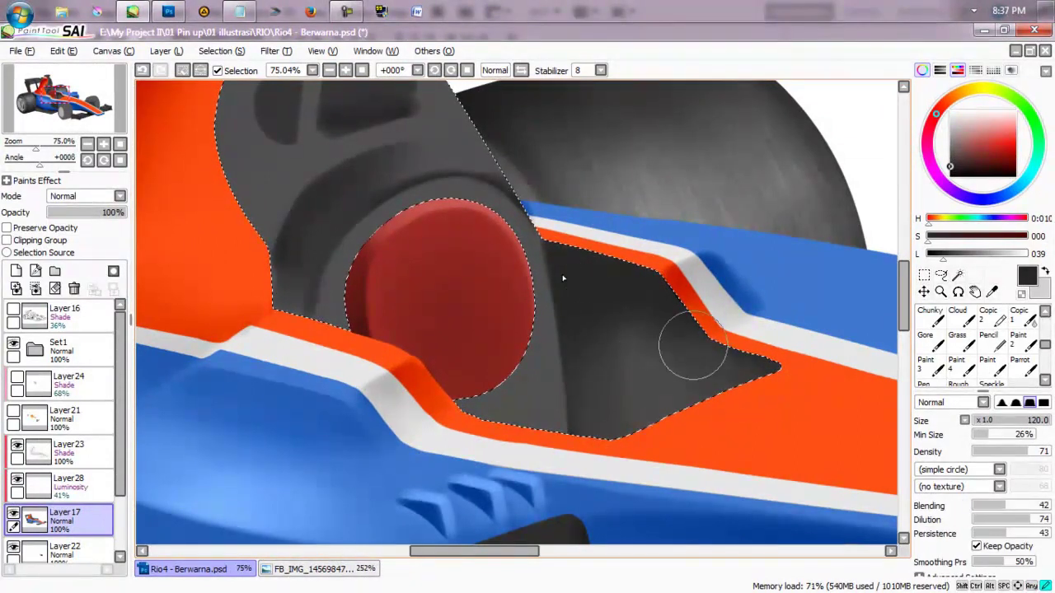
pyautogui.moveTo(590, 425)
pyautogui.mouseDown()
pyautogui.moveTo(669, 317)
pyautogui.moveTo(673, 364)
pyautogui.moveTo(631, 305)
pyautogui.mouseUp()
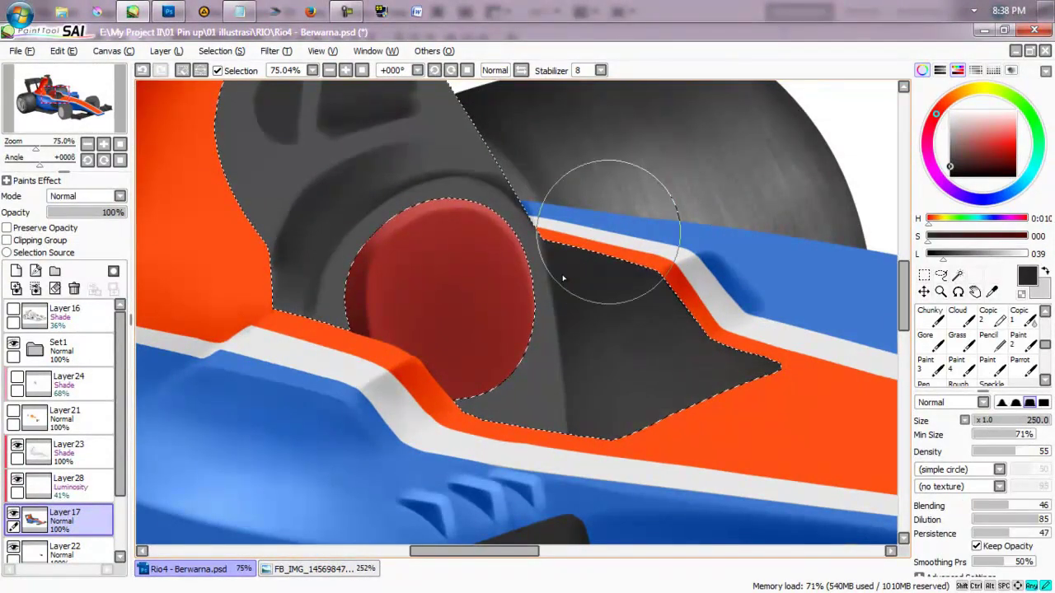
# Clear the selection and paint grey highlights on Layer28 over the headrest arch and the struts beside the lower opening.
pyautogui.hotkey('ctrl', 'd')
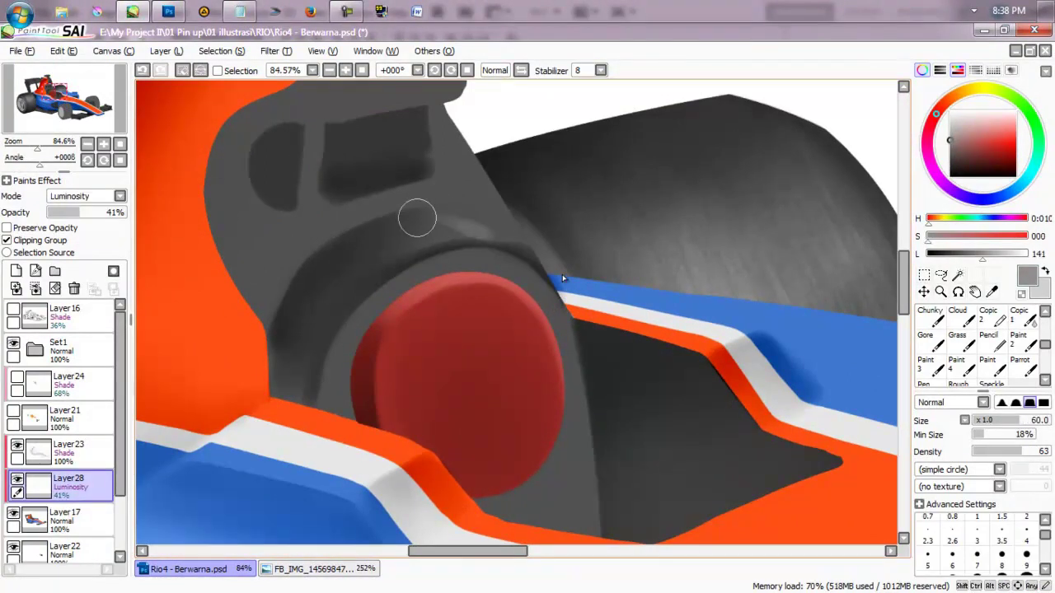
pyautogui.moveTo(417, 217)
pyautogui.mouseDown()
pyautogui.moveTo(473, 215)
pyautogui.moveTo(516, 243)
pyautogui.moveTo(449, 214)
pyautogui.moveTo(375, 233)
pyautogui.mouseUp()
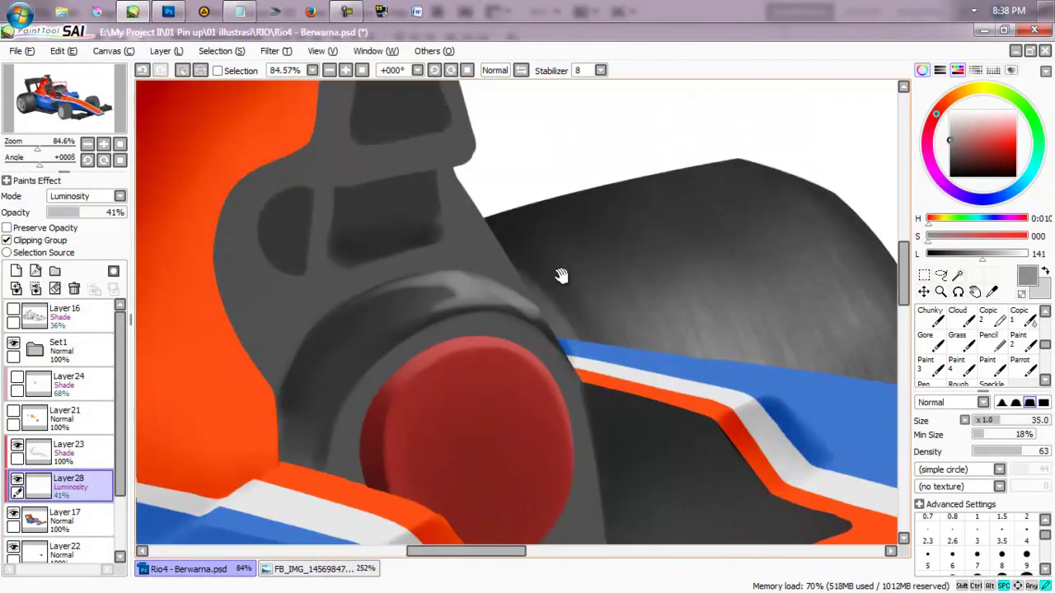
pyautogui.moveTo(333, 193); pyautogui.dragTo(332, 269)
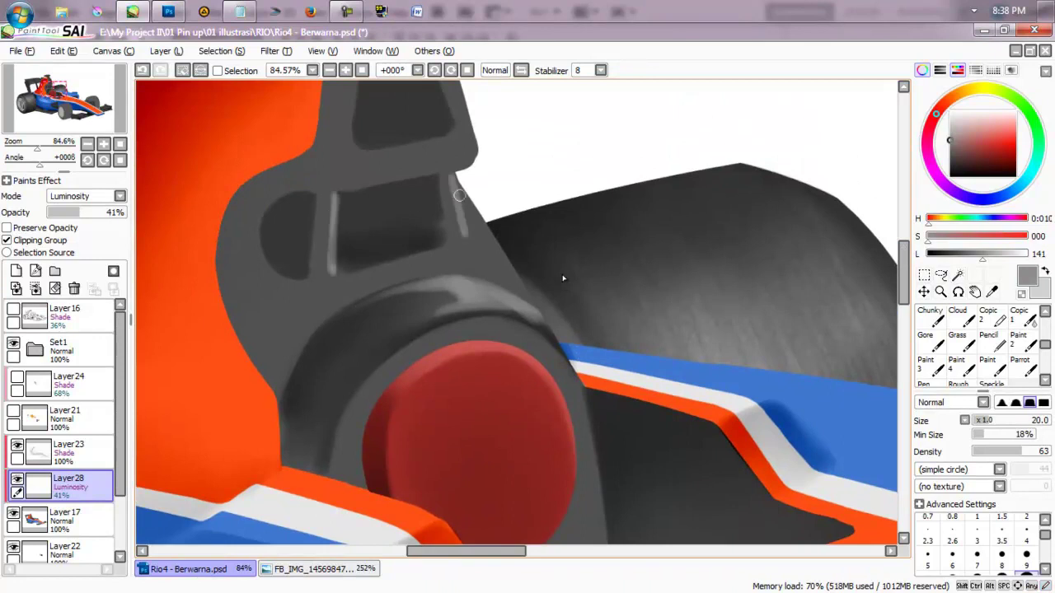
# Shade the inner edges of the roll hoop's upper opening on Layer23 with a size 30 light grey brush.
pyautogui.hotkey('ctrl', 'Up')
pyautogui.press('x')
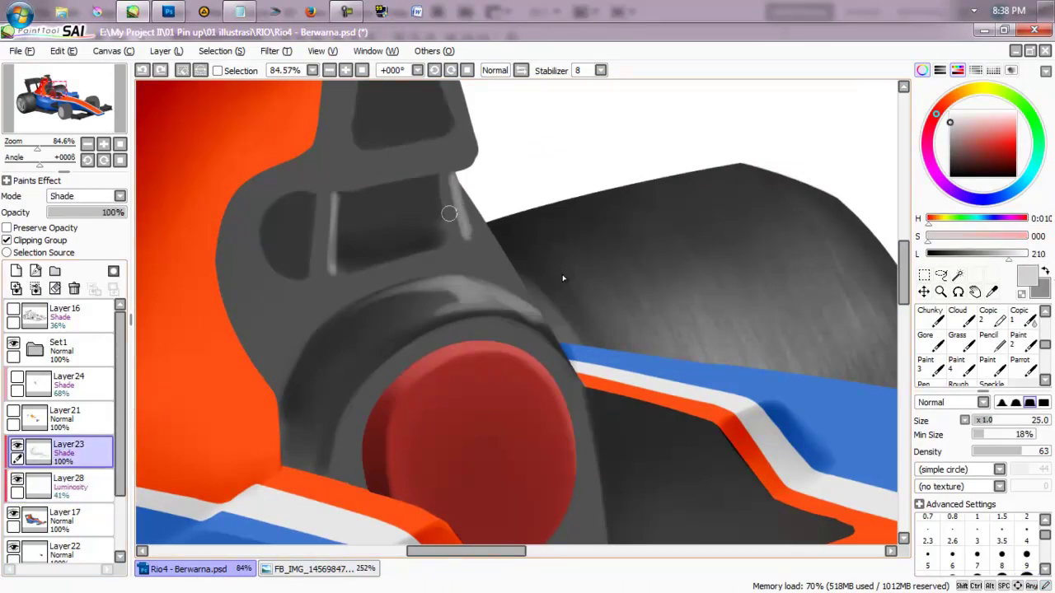
pyautogui.press(']')
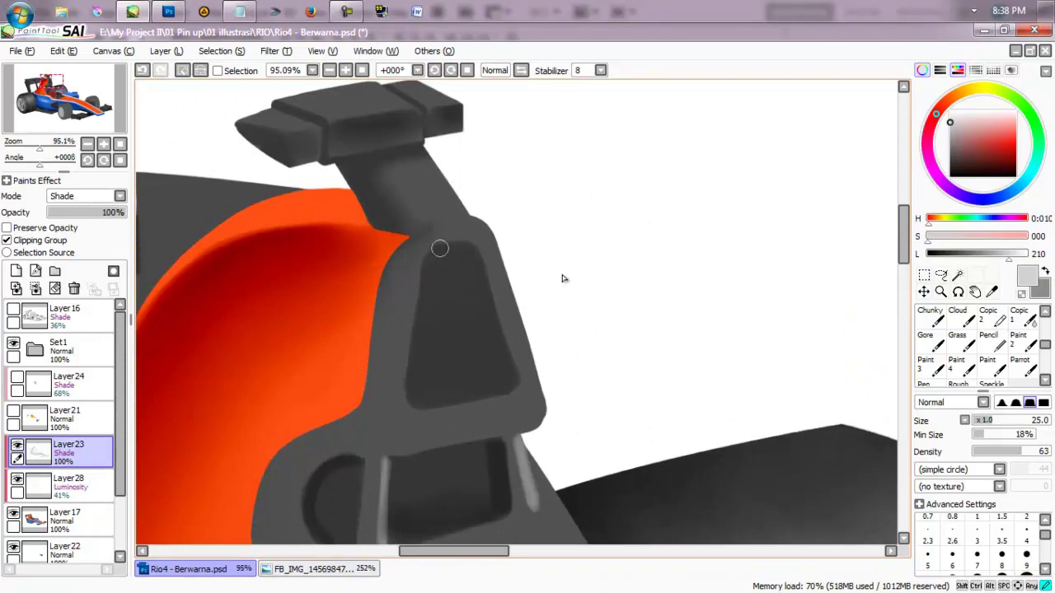
pyautogui.moveTo(440, 244)
pyautogui.mouseDown()
pyautogui.moveTo(466, 255)
pyautogui.moveTo(486, 320)
pyautogui.mouseUp()
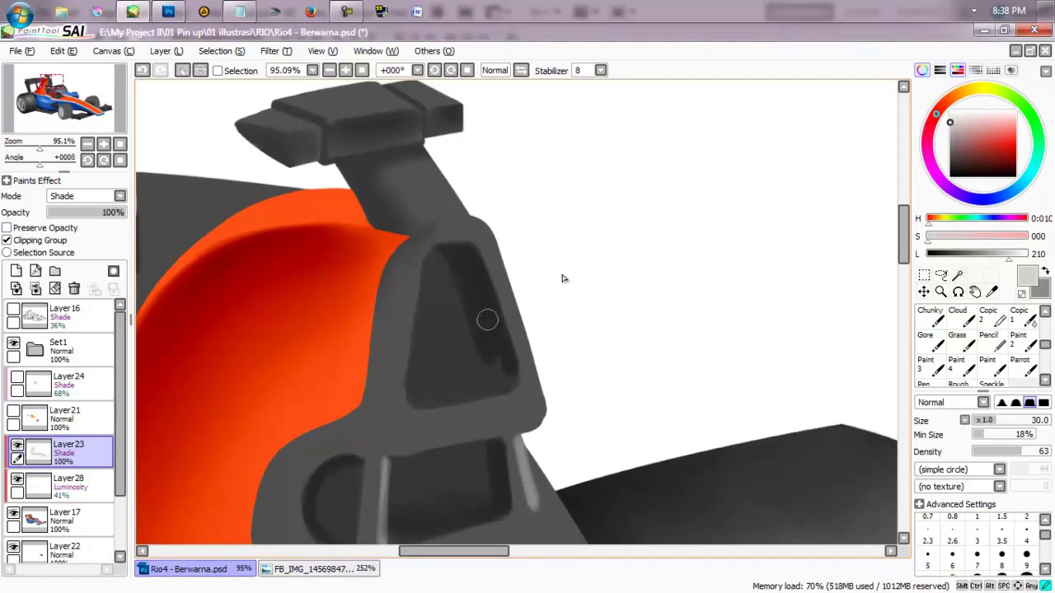
pyautogui.moveTo(461, 256)
pyautogui.mouseDown()
pyautogui.moveTo(488, 353)
pyautogui.moveTo(480, 272)
pyautogui.moveTo(506, 354)
pyautogui.moveTo(462, 379)
pyautogui.moveTo(499, 382)
pyautogui.mouseUp()
pyautogui.hotkey('ctrl', 'z')
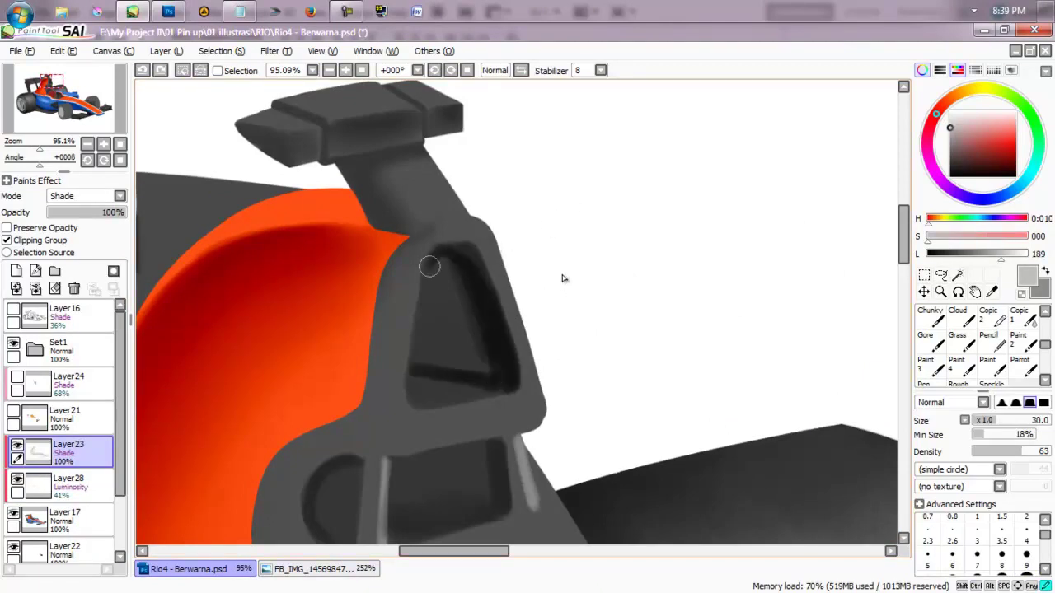
pyautogui.moveTo(429, 266); pyautogui.dragTo(412, 372)
# Darken the rest of the upper opening with a size 60 brush and clean its top edge with the eraser.
pyautogui.press(']')
pyautogui.press(']')
pyautogui.press(']')
pyautogui.press(']')
pyautogui.press(']')
pyautogui.press(']')
pyautogui.moveTo(448, 262)
pyautogui.mouseDown()
pyautogui.moveTo(478, 363)
pyautogui.moveTo(439, 322)
pyautogui.moveTo(485, 366)
pyautogui.mouseUp()
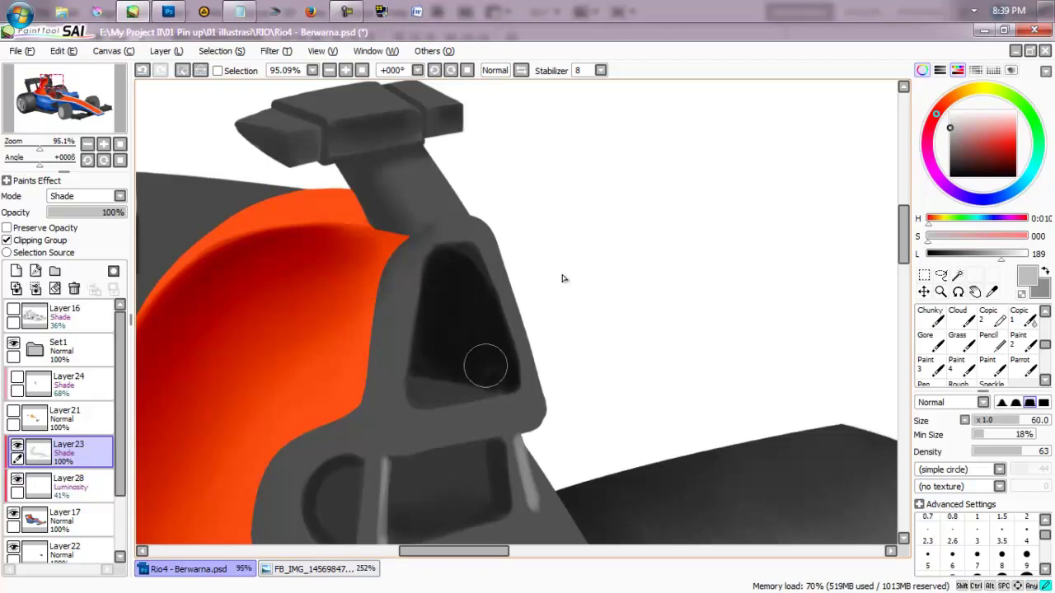
pyautogui.press('e')
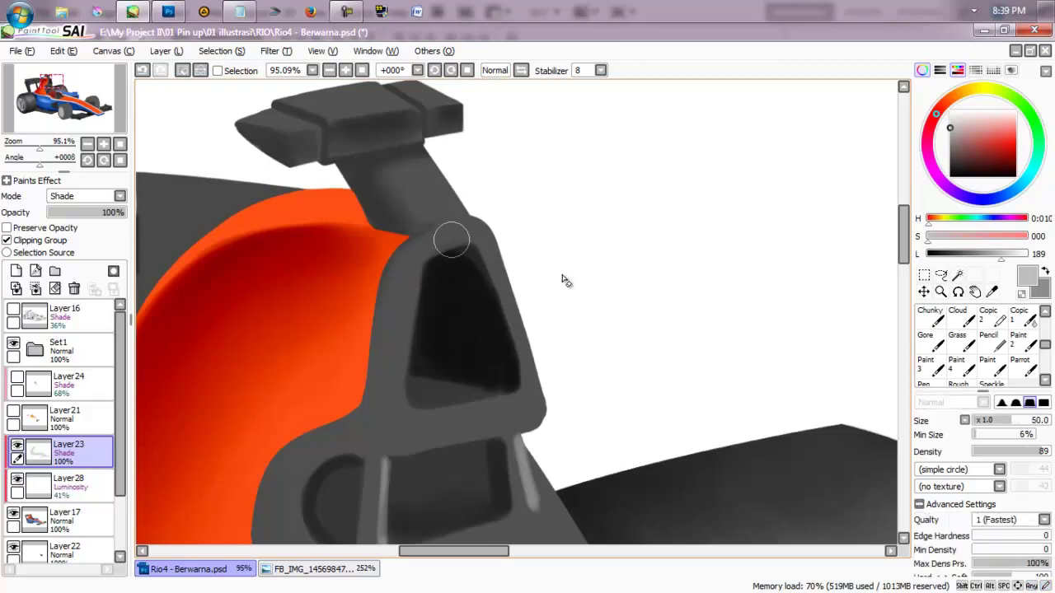
pyautogui.press('b')
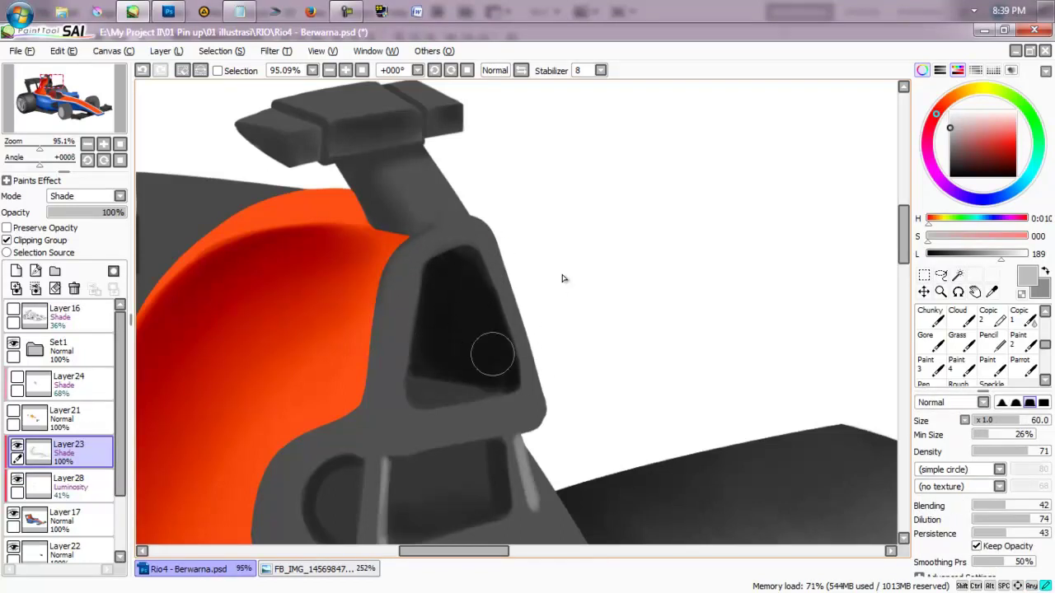
# Highlight the top of the roll hoop and the edge of the camera mast on Layer28 with a size 50 light grey brush.
pyautogui.click(68, 486)
pyautogui.press('a')
pyautogui.moveTo(447, 223)
pyautogui.mouseDown()
pyautogui.moveTo(438, 229)
pyautogui.moveTo(459, 215)
pyautogui.mouseUp()
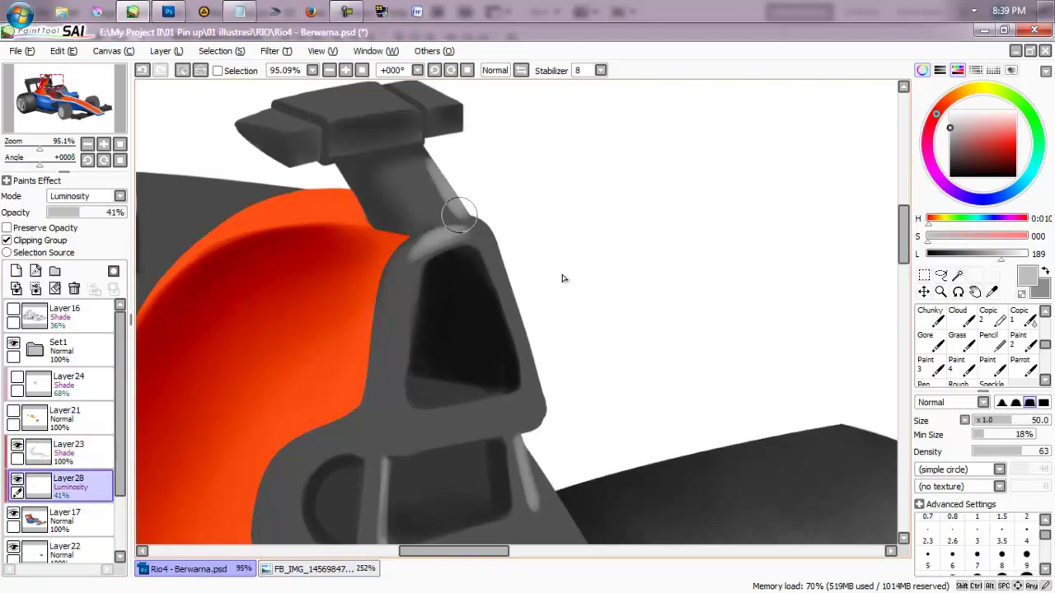
# Paint thin light grey highlights down both sides of the roll hoop's upper opening with a size 20 brush.
pyautogui.press('[')
pyautogui.press('[')
pyautogui.press('[')
pyautogui.press('[')
pyautogui.moveTo(421, 272)
pyautogui.mouseDown()
pyautogui.moveTo(408, 408)
pyautogui.moveTo(416, 416)
pyautogui.mouseUp()
pyautogui.moveTo(421, 412); pyautogui.dragTo(421, 376)
pyautogui.moveTo(415, 234); pyautogui.dragTo(408, 375)
pyautogui.moveTo(524, 370); pyautogui.dragTo(524, 354)
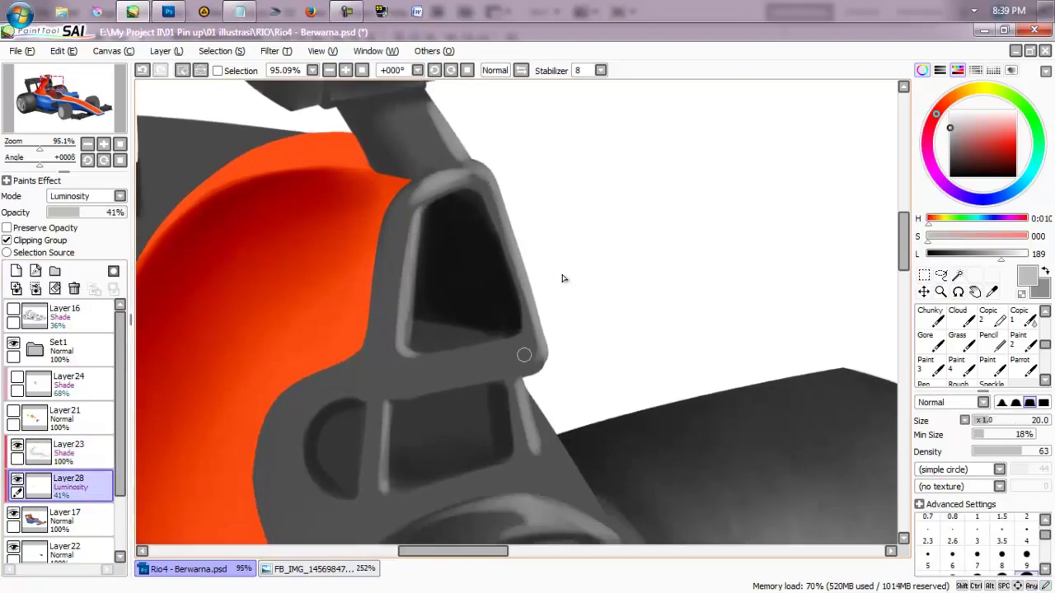
# Extend the thin highlights along the hoop's crossbar, top edge and the camera housing's upper edges, tidying them with the eraser.
pyautogui.moveTo(440, 386)
pyautogui.mouseDown()
pyautogui.moveTo(536, 366)
pyautogui.moveTo(527, 334)
pyautogui.mouseUp()
pyautogui.moveTo(457, 173); pyautogui.dragTo(458, 189)
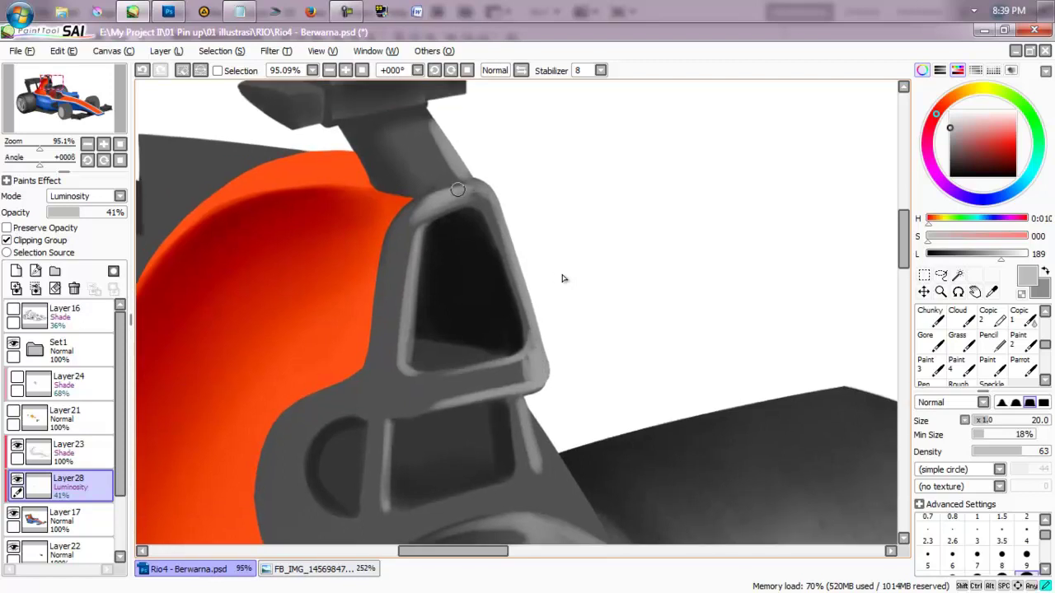
pyautogui.press('e')
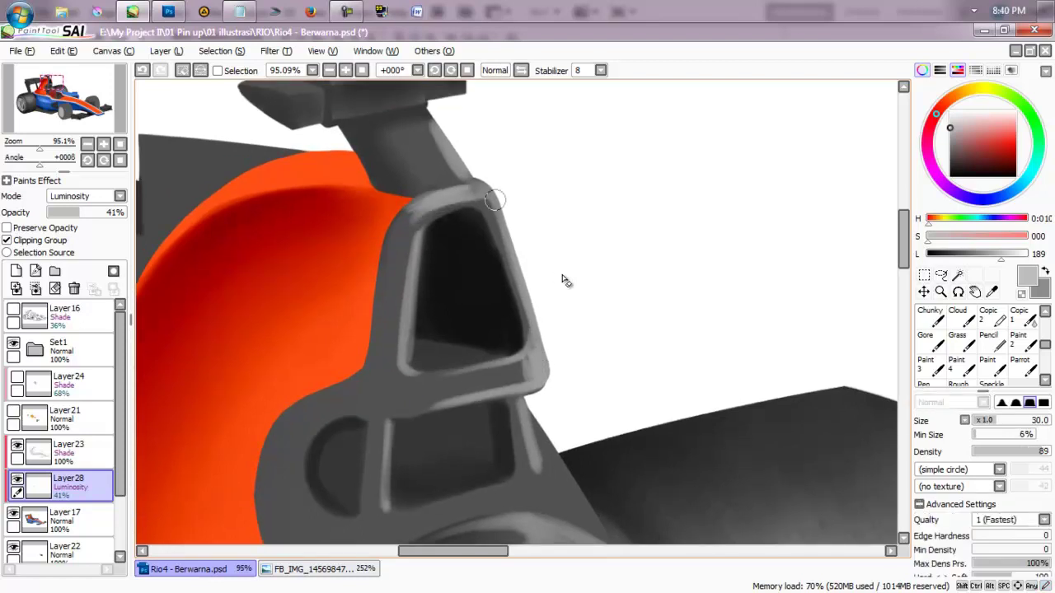
pyautogui.press('b')
pyautogui.moveTo(494, 199); pyautogui.dragTo(527, 315)
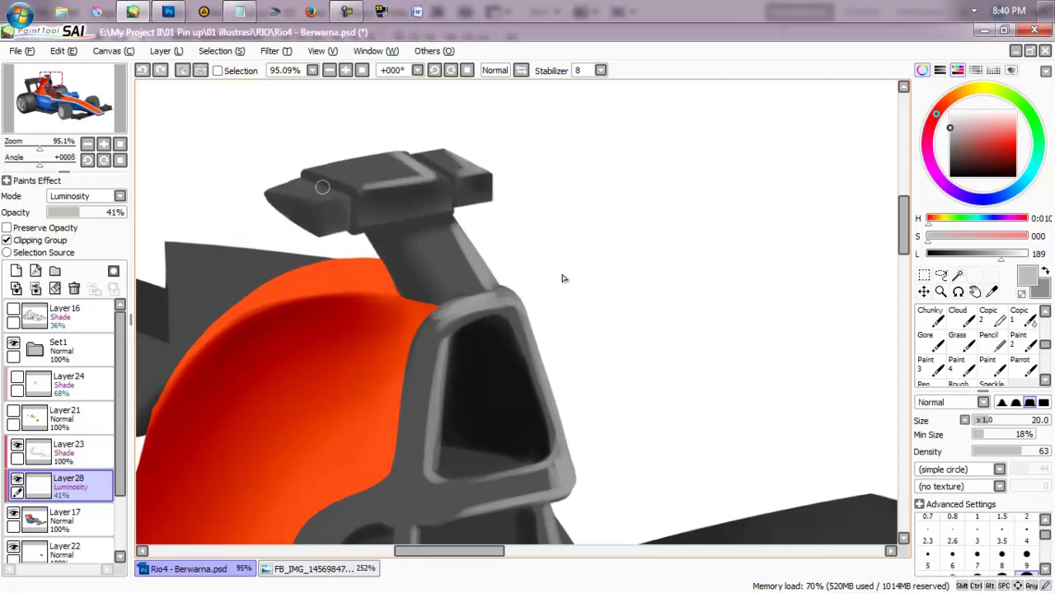
# Paint thin light grey highlights down the struts of the roll hoop's lower opening with a size 16 brush, checking the reference photo.
pyautogui.scroll(-4, 451, 169)
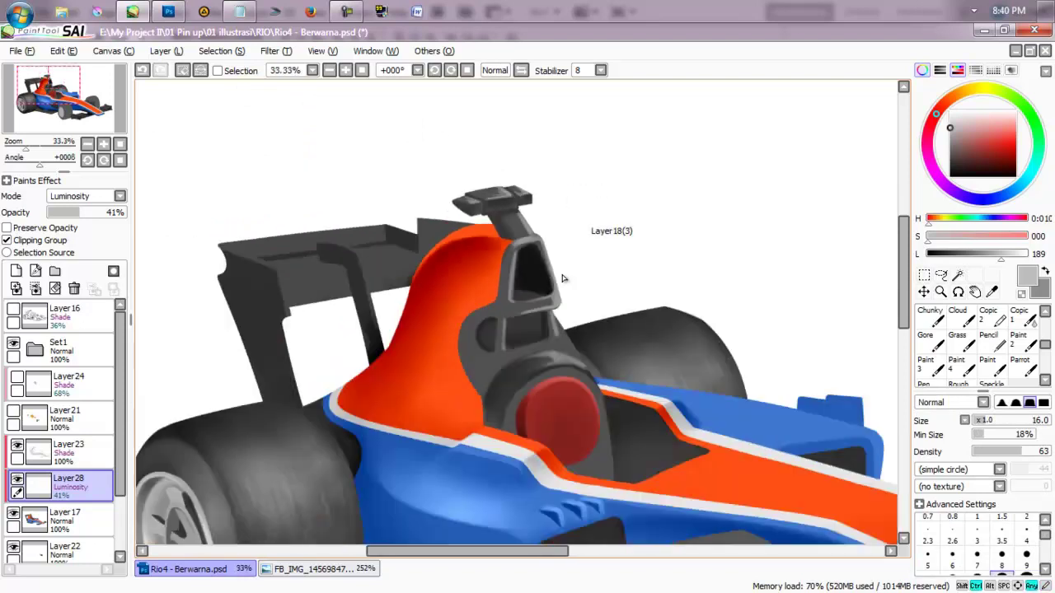
pyautogui.press('b')
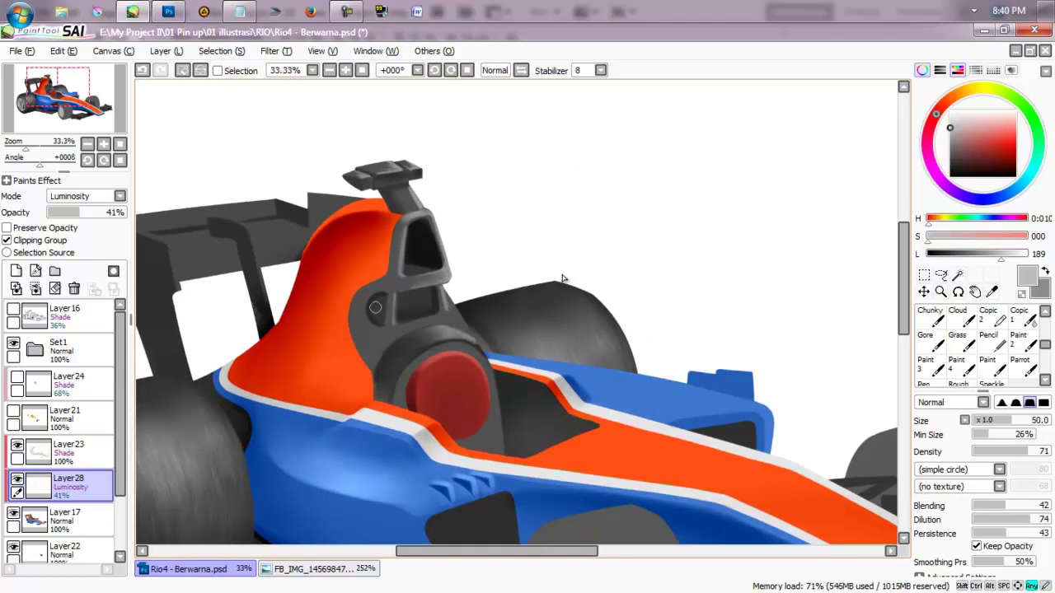
pyautogui.press('n')
pyautogui.scroll(1, 502, 294)
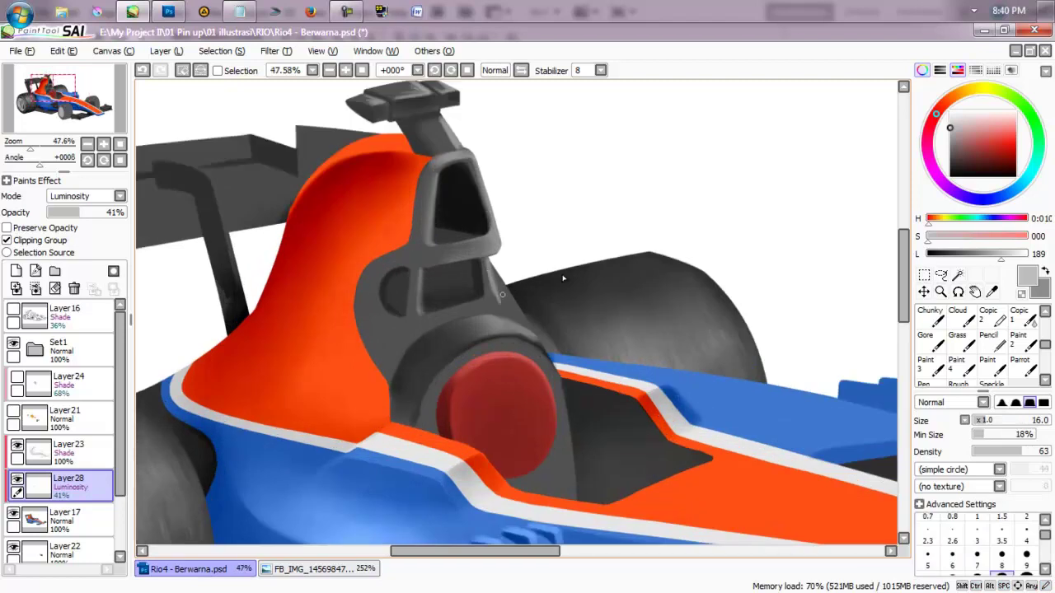
pyautogui.hotkey('ctrl', 'Tab')
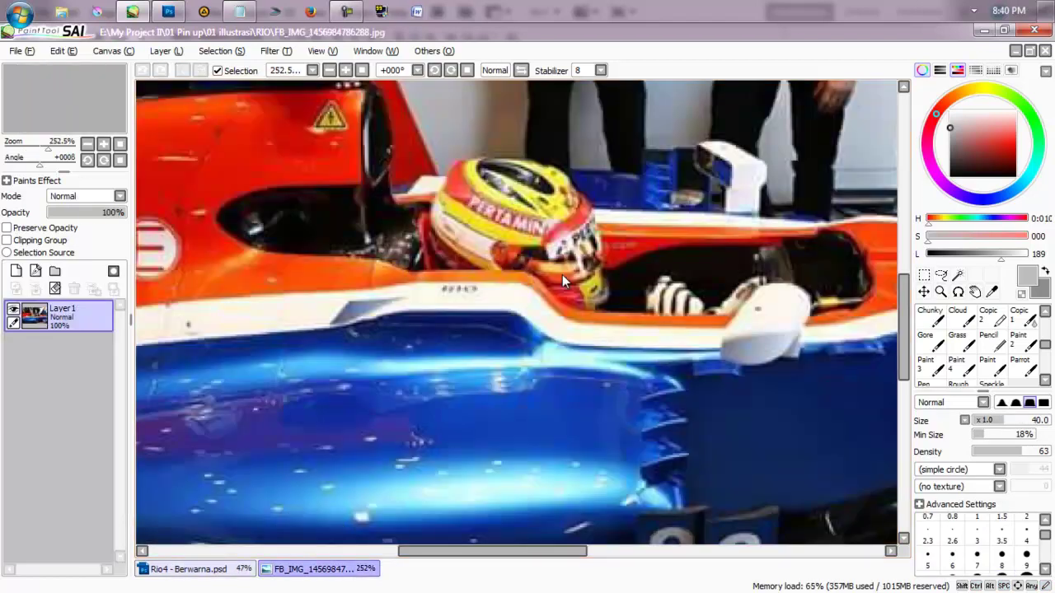
pyautogui.hotkey('ctrl', 'Tab')
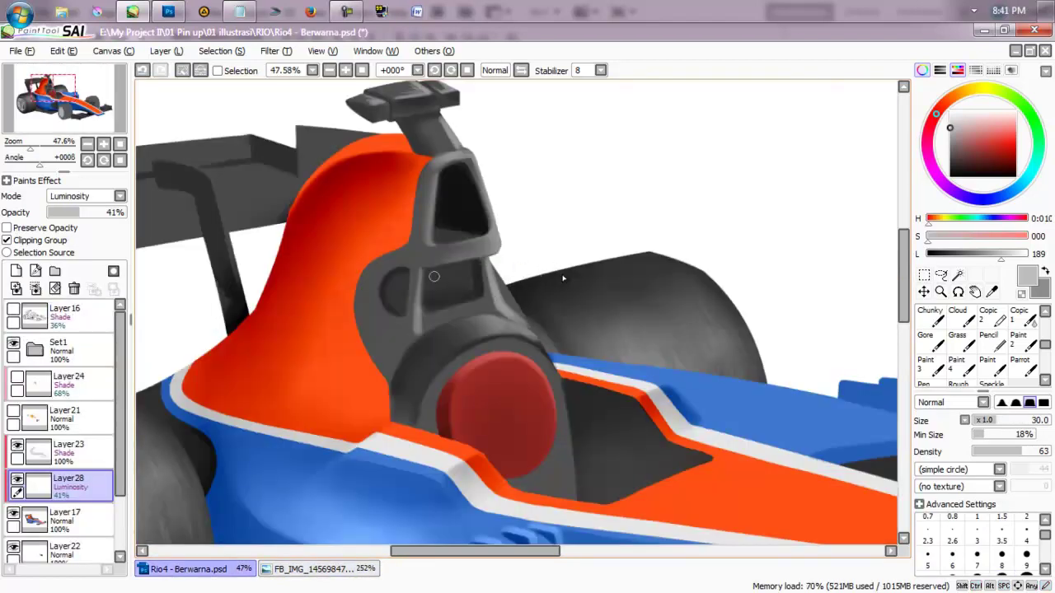
# Darken the roll hoop's lower opening and the small round intake beside it on Layer23 with a size 30 brush.
pyautogui.hotkey('alt', ']')
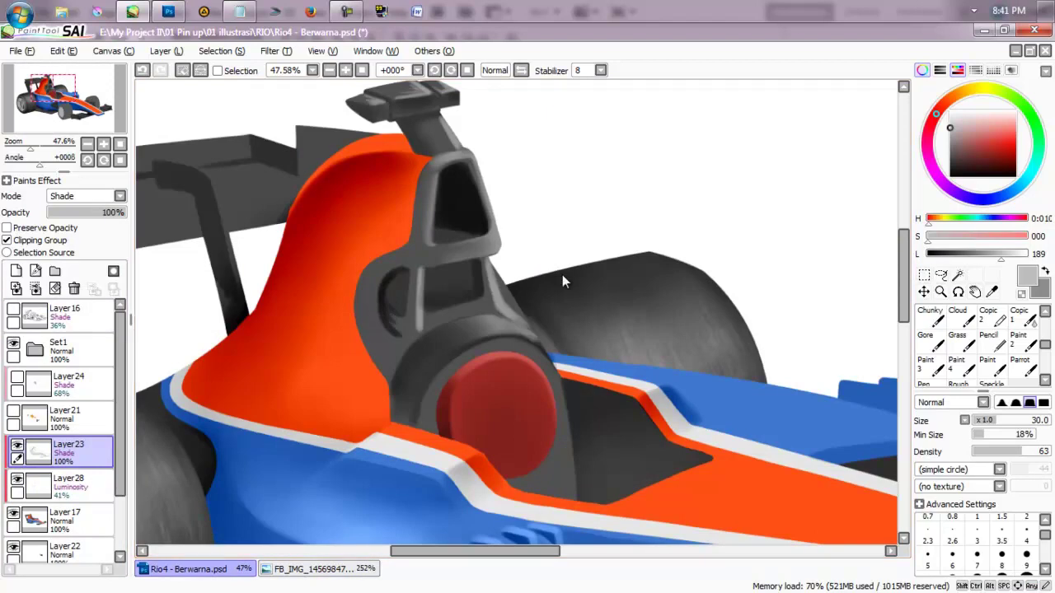
pyautogui.keyDown('alt'); pyautogui.click(411, 273); pyautogui.keyUp('alt')
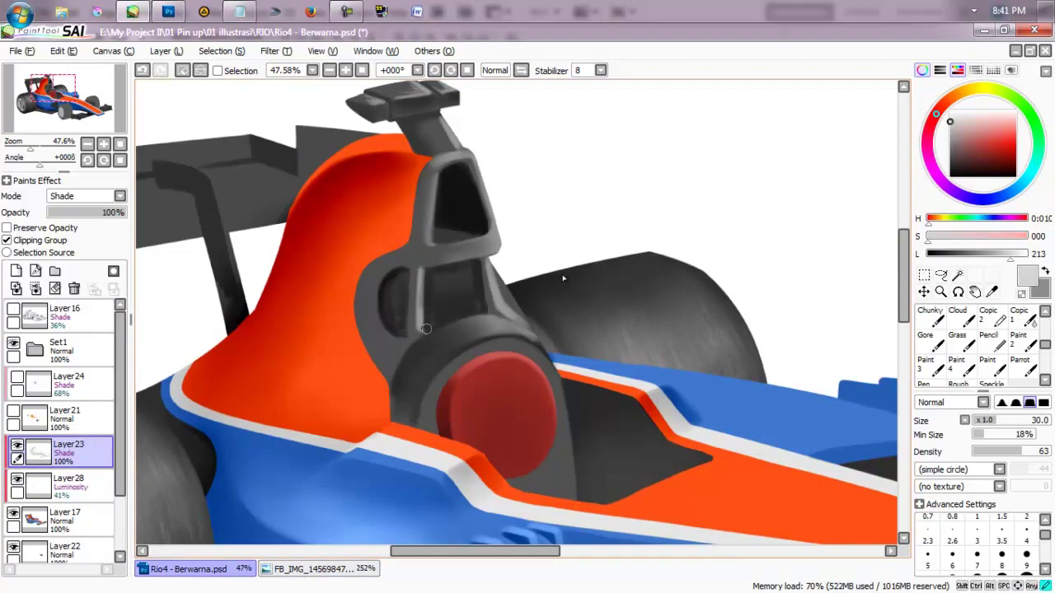
pyautogui.keyDown('alt'); pyautogui.click(414, 295); pyautogui.keyUp('alt')
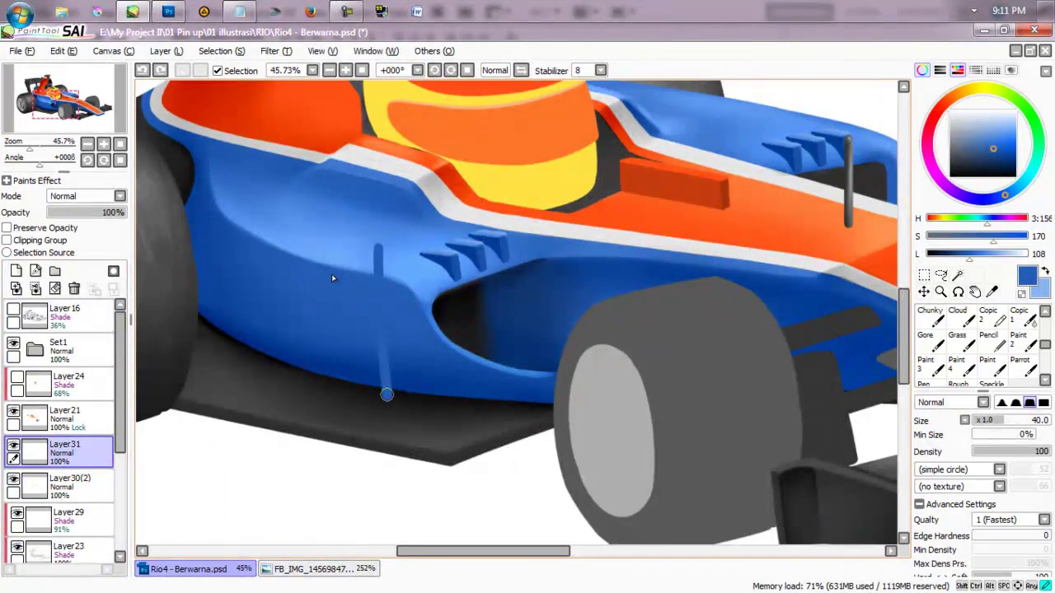
# Outline a tall upright blue panel in front of the sidepod intake on Layer31 with a size 40 brush and fill it.
pyautogui.moveTo(379, 247)
pyautogui.mouseDown()
pyautogui.moveTo(380, 407)
pyautogui.moveTo(429, 257)
pyautogui.moveTo(430, 409)
pyautogui.mouseUp()
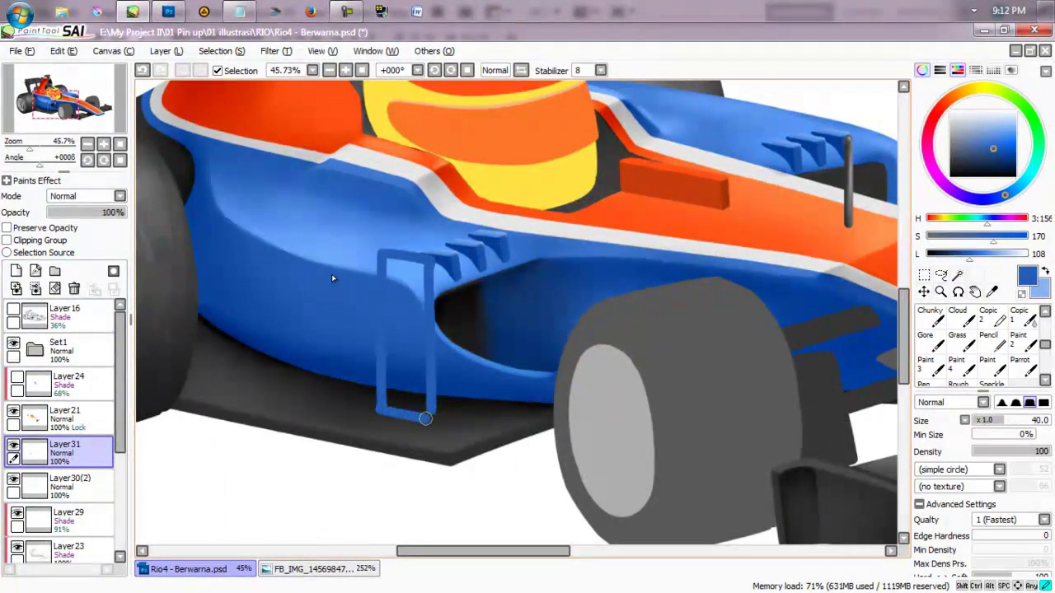
pyautogui.scroll(3, 381, 408)
pyautogui.moveTo(421, 355); pyautogui.dragTo(536, 377)
pyautogui.press('w')
pyautogui.click(478, 272)
pyautogui.scroll(-5, 333, 278)
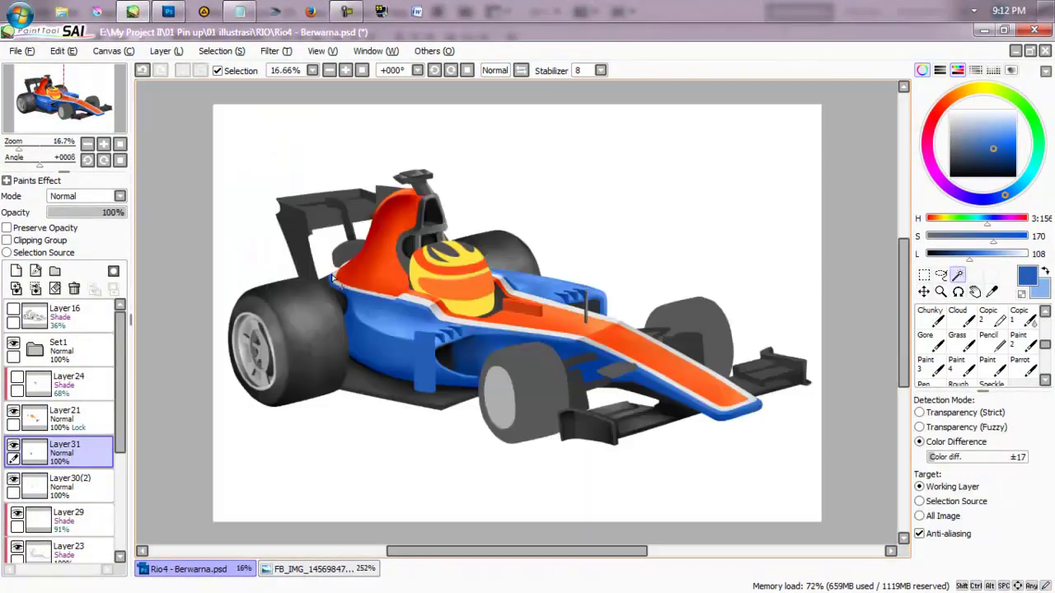
# Compare the panel with the reference photo and reshape its top edge with a size 60 eraser and size 25 brush.
pyautogui.scroll(3, 331, 274)
pyautogui.press('b')
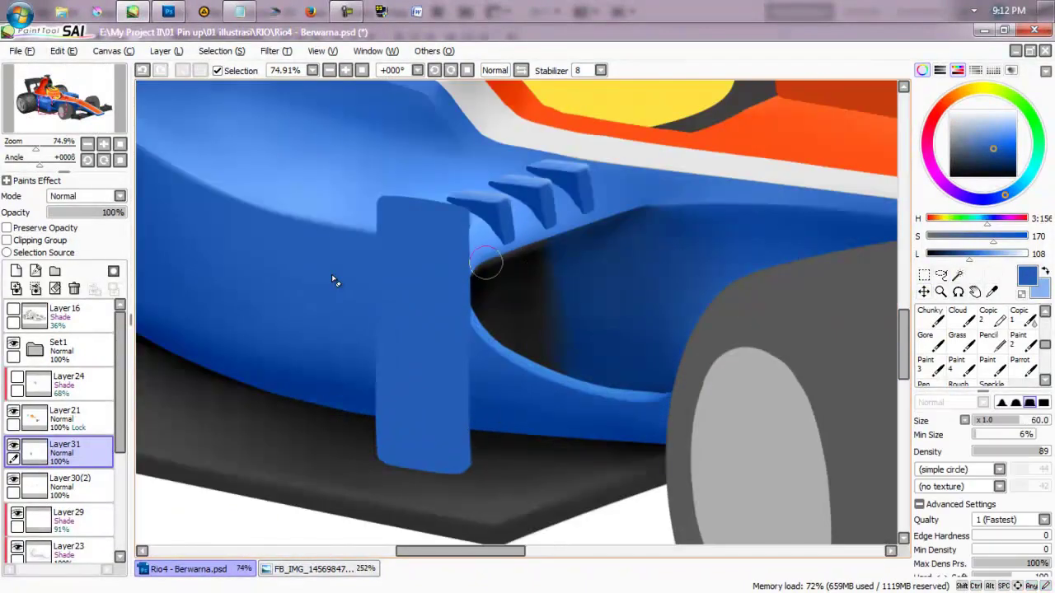
pyautogui.hotkey('ctrl', 'Tab')
pyautogui.hotkey('ctrl', 'Tab')
pyautogui.scroll(4, 332, 277)
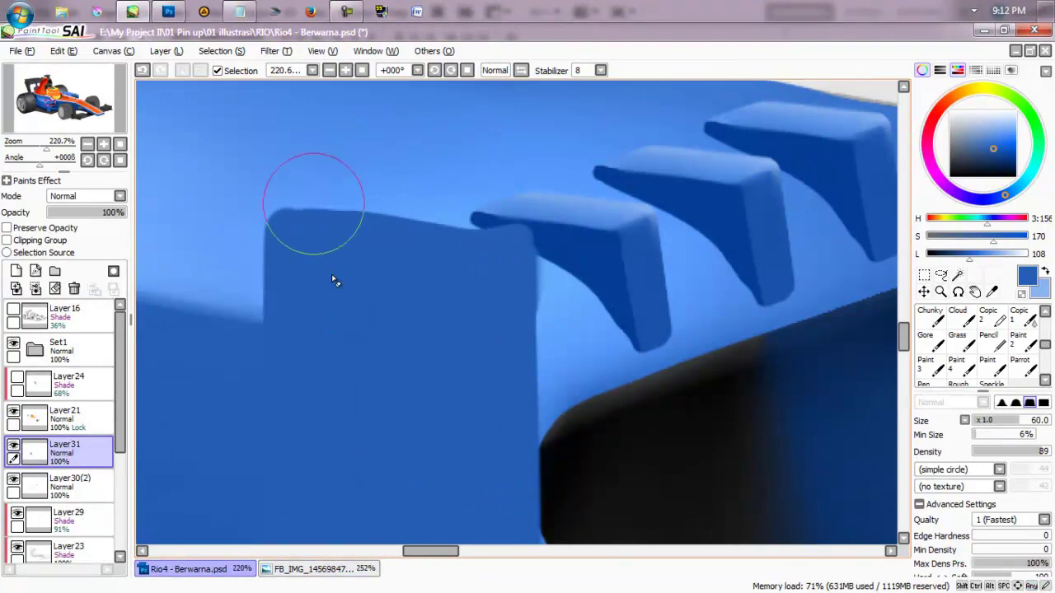
pyautogui.moveTo(299, 200); pyautogui.dragTo(470, 202)
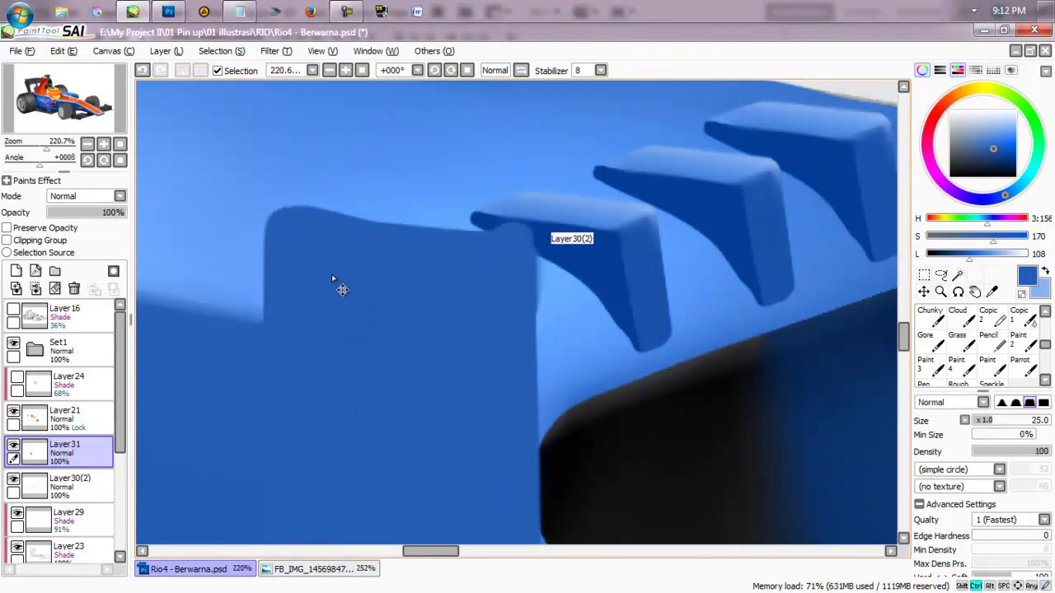
pyautogui.moveTo(278, 223); pyautogui.dragTo(409, 238)
pyautogui.scroll(-3, 331, 277)
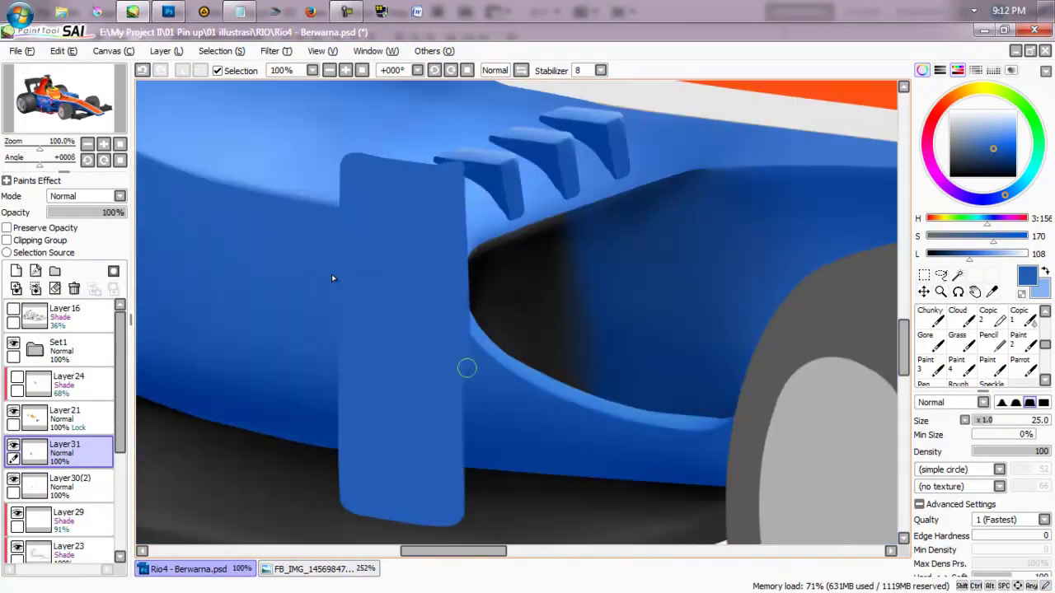
# Rotate the canvas to -105° and clean up the panel's intake-side edge and its top corner beside the fins.
pyautogui.press('End')
pyautogui.press('End')
pyautogui.press('End')
pyautogui.press('End')
pyautogui.press('End')
pyautogui.press('End')
pyautogui.press('End')
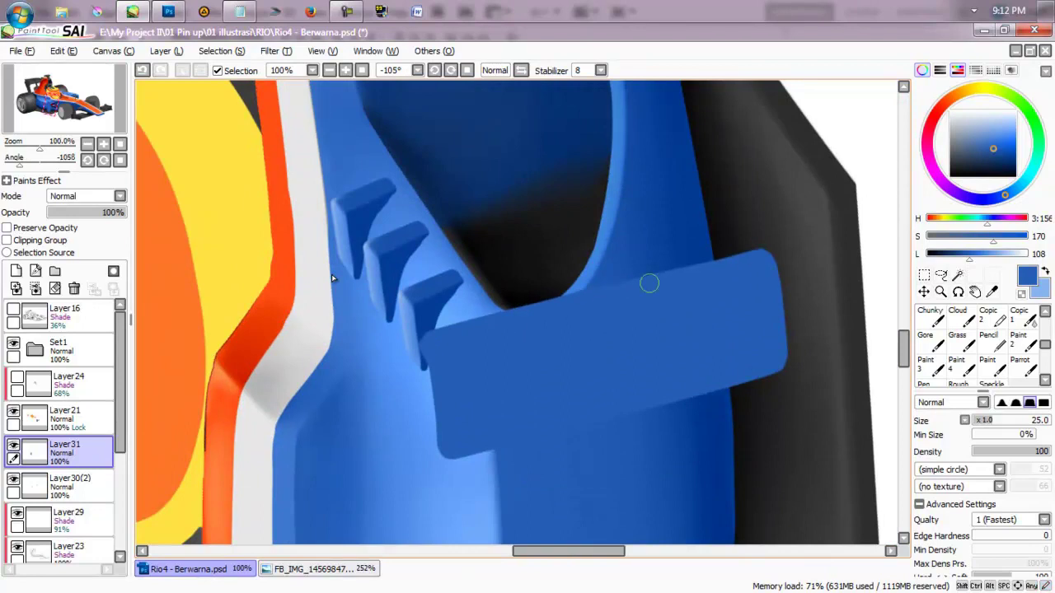
pyautogui.press('e')
pyautogui.press('Home')
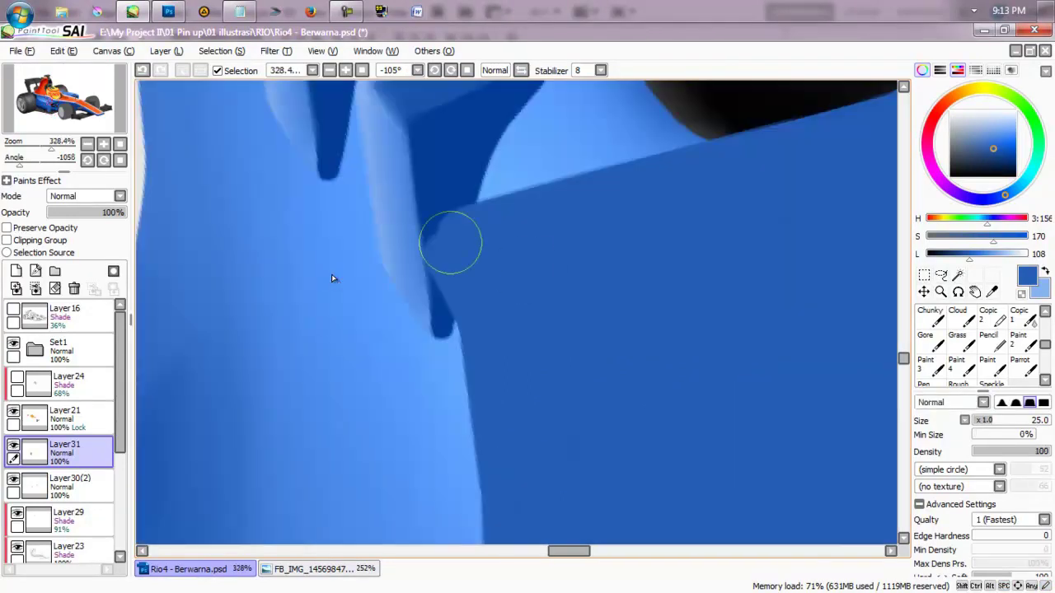
# Reshape the panel's bottom edge and corners with a size 25 eraser in the unrotated view.
pyautogui.scroll(-5, 331, 273)
pyautogui.press('b')
pyautogui.scroll(6, 331, 273)
pyautogui.press('e')
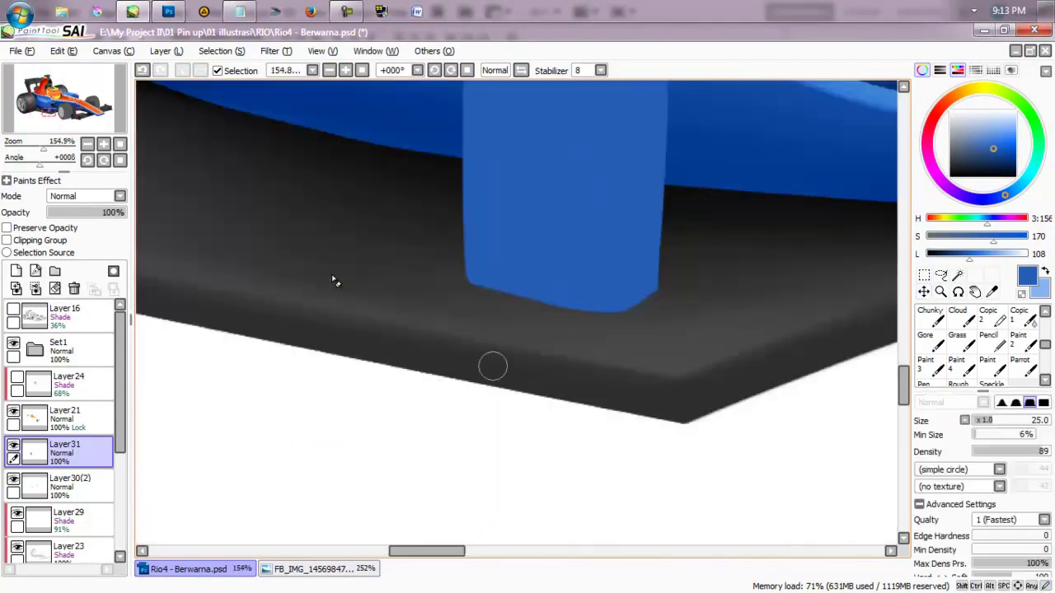
pyautogui.scroll(-6, 570, 306)
pyautogui.scroll(4, 331, 275)
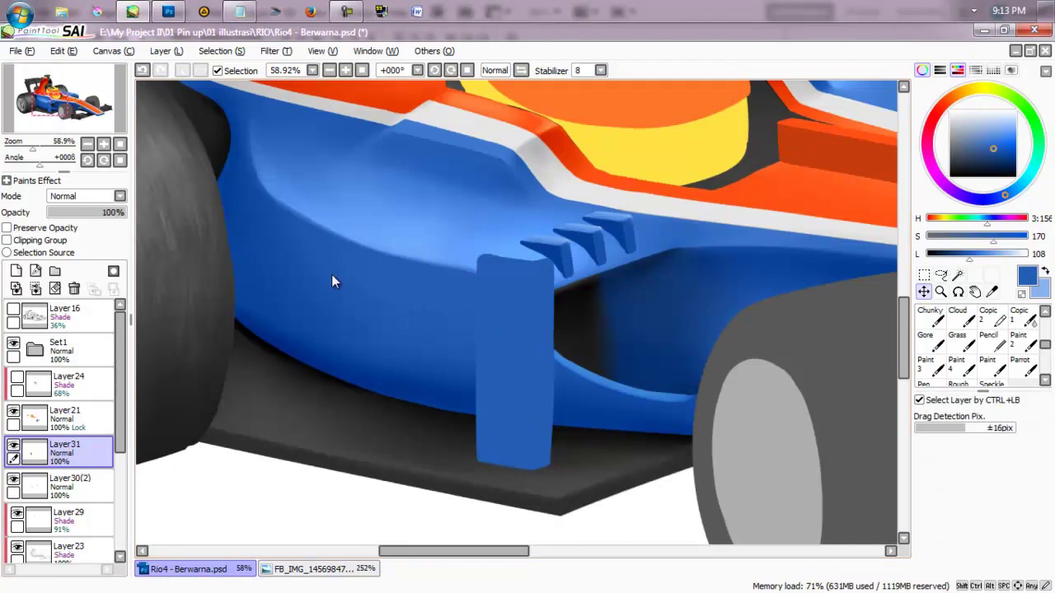
# Preserve Layer31's opacity and shade the panel's face darker blue with a size 70 brush, keeping the intake-side edge lighter.
pyautogui.press('b')
pyautogui.moveTo(492, 274)
pyautogui.mouseDown()
pyautogui.moveTo(524, 328)
pyautogui.moveTo(478, 304)
pyautogui.moveTo(477, 405)
pyautogui.mouseUp()
pyautogui.press('c')
pyautogui.moveTo(495, 298)
pyautogui.mouseDown()
pyautogui.moveTo(508, 341)
pyautogui.moveTo(497, 266)
pyautogui.mouseUp()
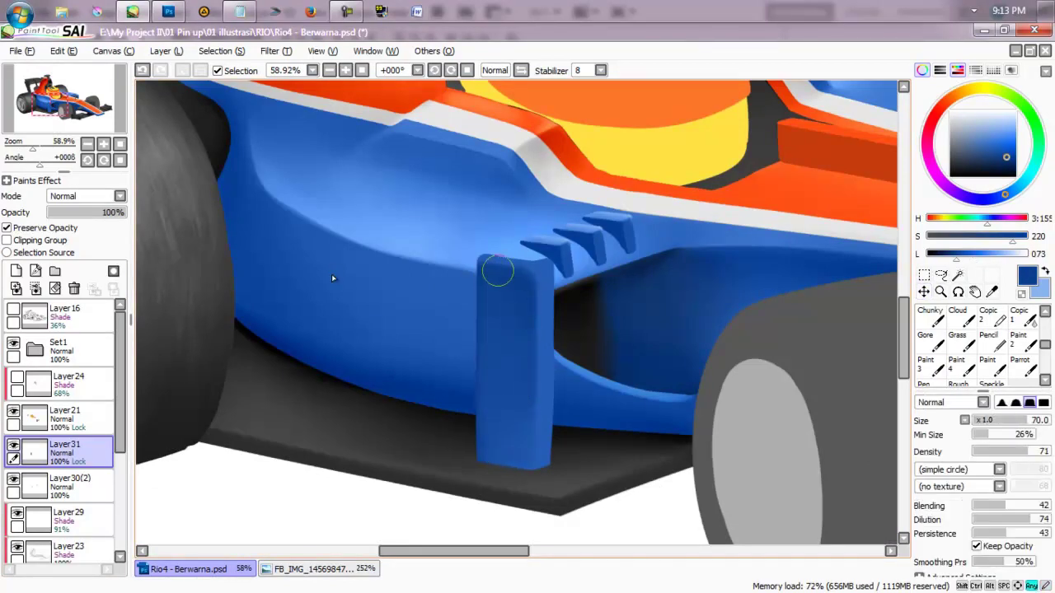
# Deepen the panel's face with dark blue sampled from the bodywork using a size 100 brush, and blend the shading.
pyautogui.keyDown('alt'); pyautogui.click(489, 259); pyautogui.keyUp('alt')
pyautogui.press('b')
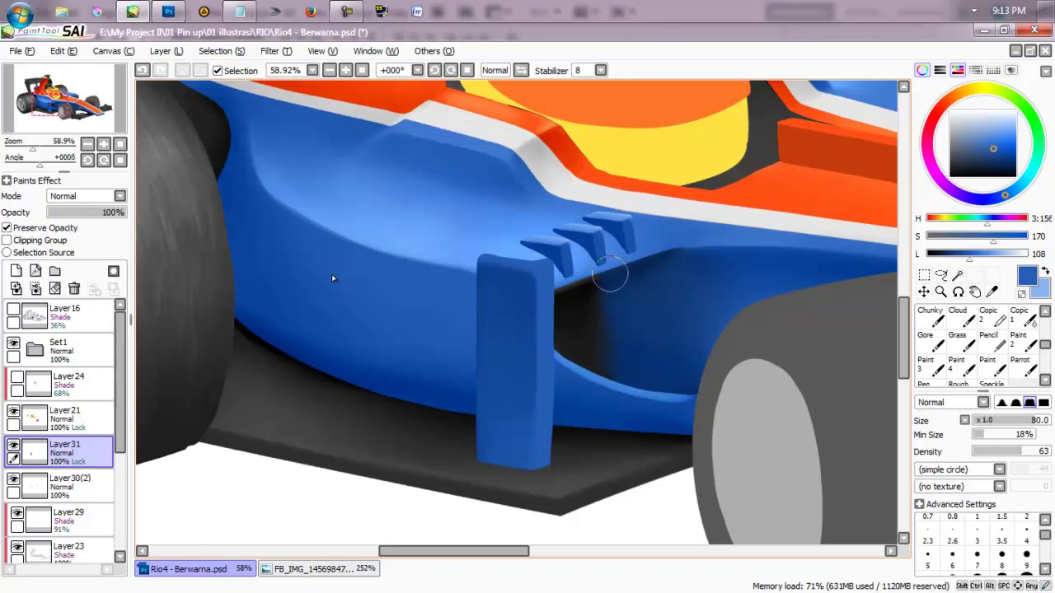
pyautogui.keyDown('alt'); pyautogui.click(607, 275); pyautogui.keyUp('alt')
pyautogui.keyDown('alt'); pyautogui.click(336, 270); pyautogui.keyUp('alt')
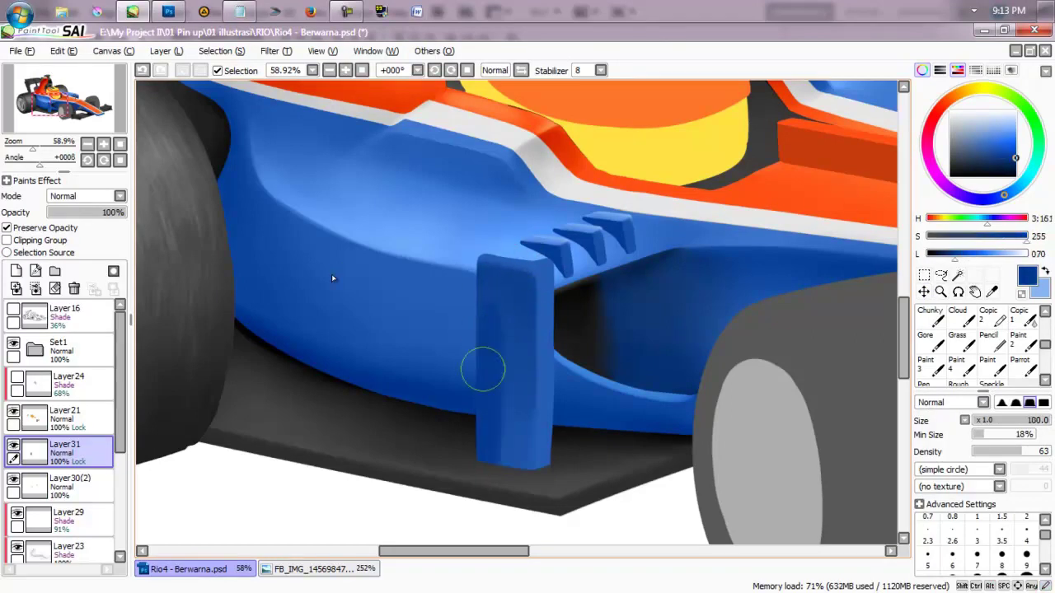
pyautogui.press('c')
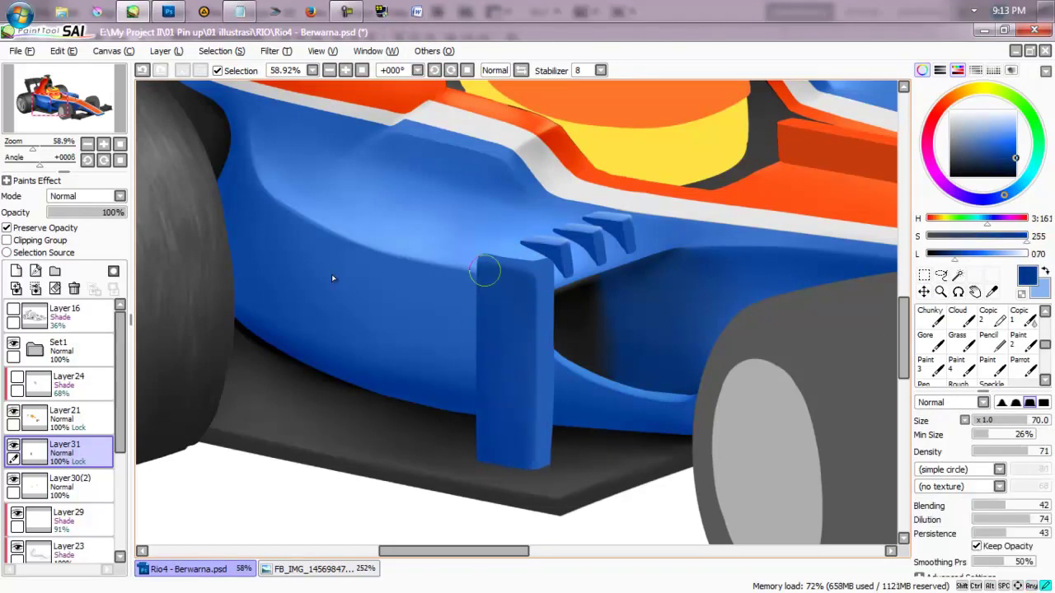
# Lighten the panel's top surface with light blue from the bodywork using a size 50 brush, and blend it at size 80.
pyautogui.press('b')
pyautogui.keyDown('alt'); pyautogui.click(505, 244); pyautogui.keyUp('alt')
pyautogui.press('[')
pyautogui.press('[')
pyautogui.press('[')
pyautogui.press('[')
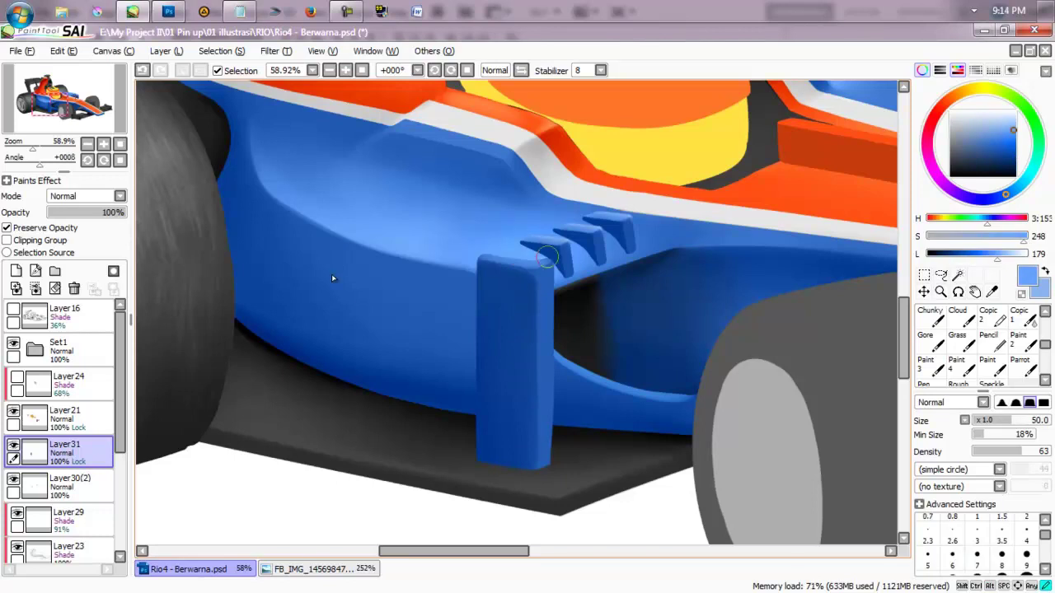
pyautogui.press('c')
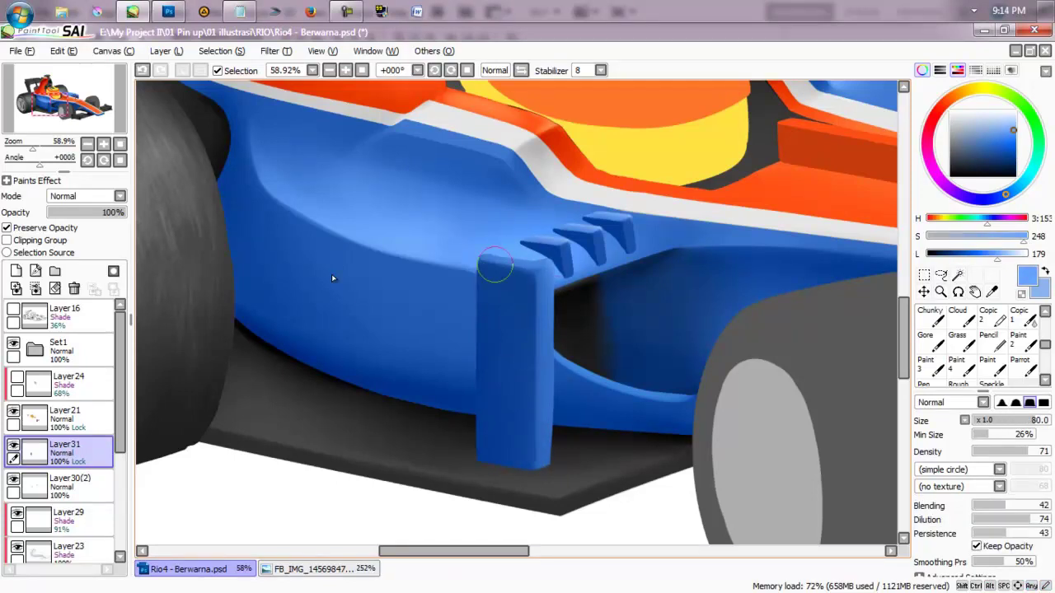
# Paint a thin light blue highlight along the front rim of the panel's top with a smaller brush.
pyautogui.press('b')
pyautogui.scroll(3, 610, 302)
pyautogui.press('[')
pyautogui.press('[')
pyautogui.press('[')
pyautogui.press('[')
pyautogui.press('[')
pyautogui.press('[')
pyautogui.press('[')
pyautogui.moveTo(404, 240)
pyautogui.mouseDown()
pyautogui.moveTo(494, 230)
pyautogui.moveTo(466, 235)
pyautogui.moveTo(482, 422)
pyautogui.mouseUp()
# Paint a vertical light blue highlight down the panel's front corner with a size 30 brush, undoing the stray strokes.
pyautogui.scroll(-2, 449, 202)
pyautogui.press(']')
pyautogui.press(']')
pyautogui.press(']')
pyautogui.hotkey('ctrl', 'z')
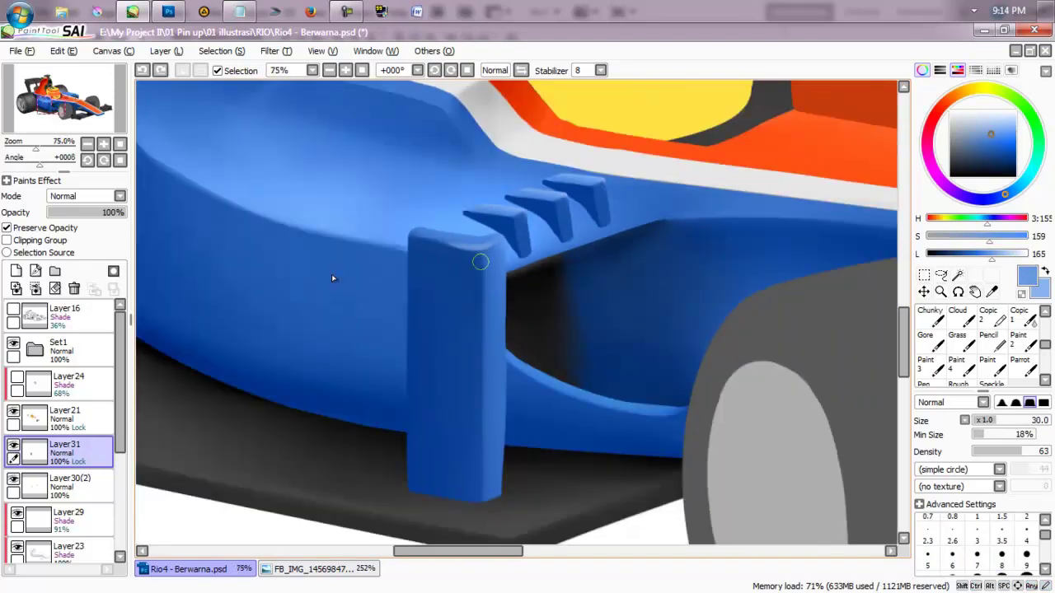
pyautogui.moveTo(482, 259); pyautogui.dragTo(480, 435)
pyautogui.moveTo(478, 371); pyautogui.dragTo(474, 484)
pyautogui.hotkey('ctrl', 'z')
# Blend the vertical highlight softly into the panel's face with size 40 and size 100 brushes.
pyautogui.press('b')
pyautogui.moveTo(471, 263); pyautogui.dragTo(464, 308)
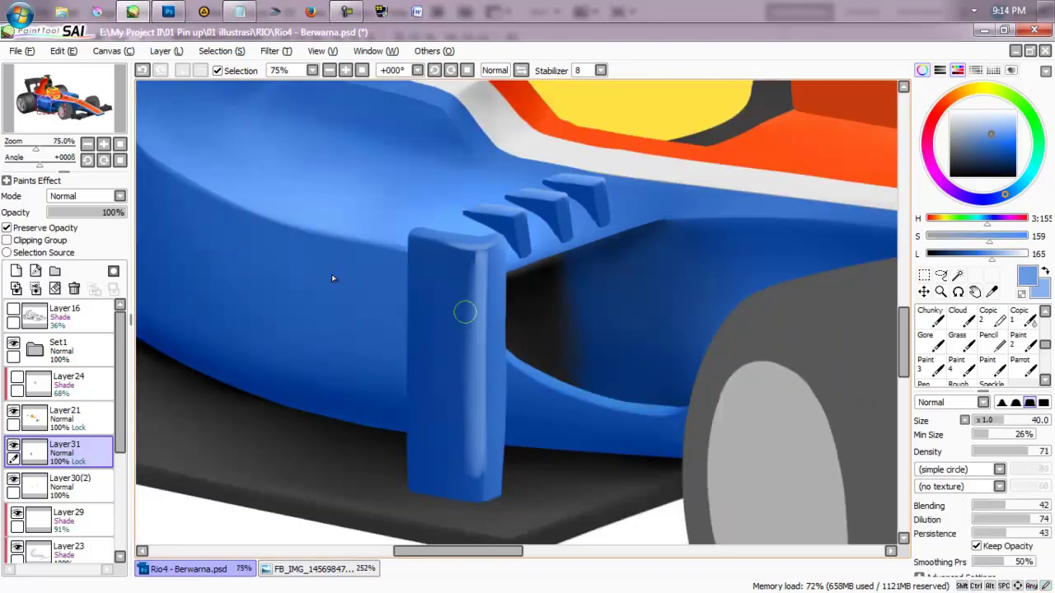
pyautogui.moveTo(482, 251); pyautogui.dragTo(478, 478)
pyautogui.press('n')
pyautogui.moveTo(466, 272)
pyautogui.mouseDown()
pyautogui.moveTo(464, 461)
pyautogui.moveTo(450, 376)
pyautogui.mouseUp()
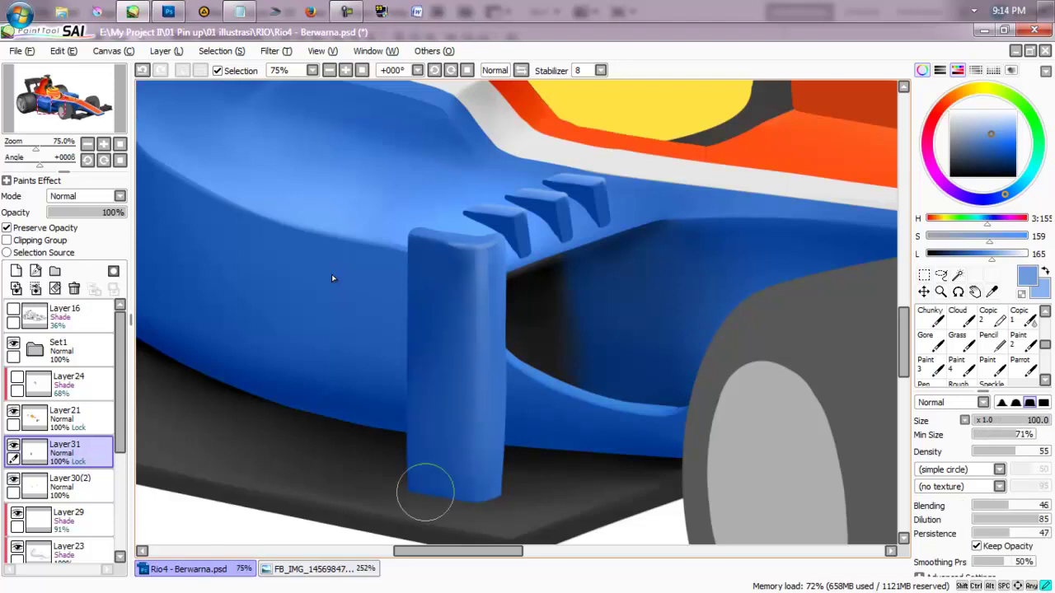
pyautogui.press('b')
pyautogui.scroll(-5, 342, 288)
pyautogui.scroll(3, 331, 274)
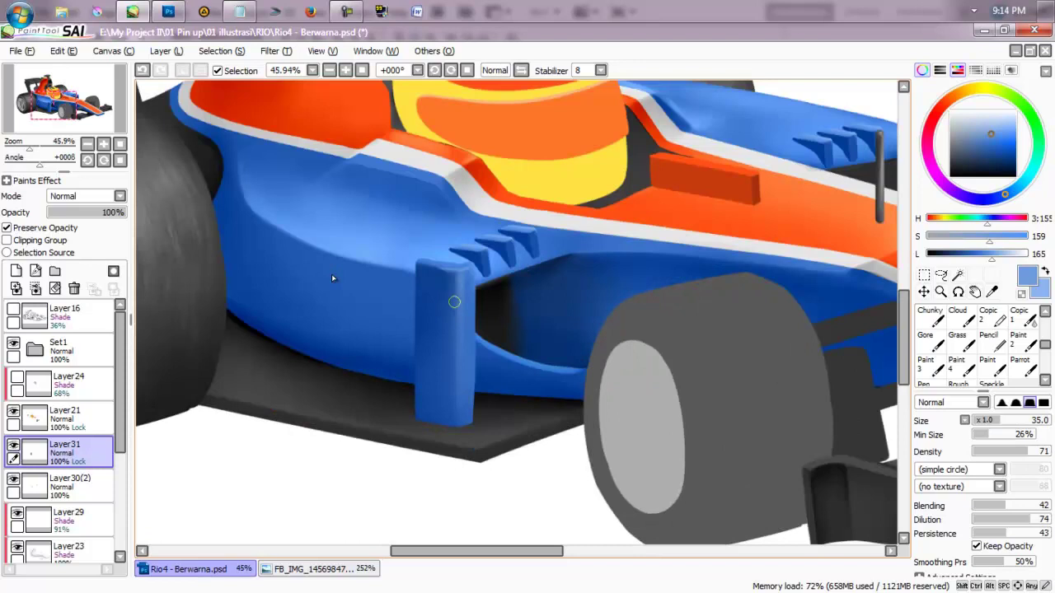
# Add a clipped Luminosity layer at 37% opacity above Layer31 and lighten the panel's top rim with a size 30 brush.
pyautogui.hotkey('ctrl', 'shift', 'n')
pyautogui.click(70, 256)
pyautogui.scroll(3, 277, 305)
pyautogui.press('a')
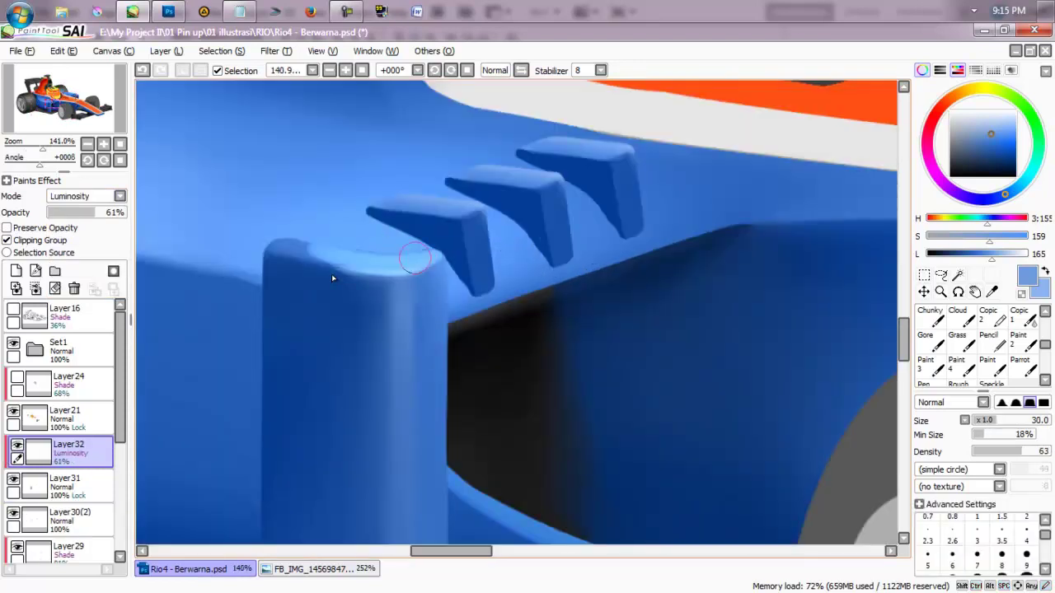
pyautogui.click(76, 212)
# Paint a light blue highlight down the panel's intake-side edge with a size 40 brush, redoing the uneven stroke.
pyautogui.scroll(-2, 439, 248)
pyautogui.press(']')
pyautogui.moveTo(443, 270); pyautogui.dragTo(443, 469)
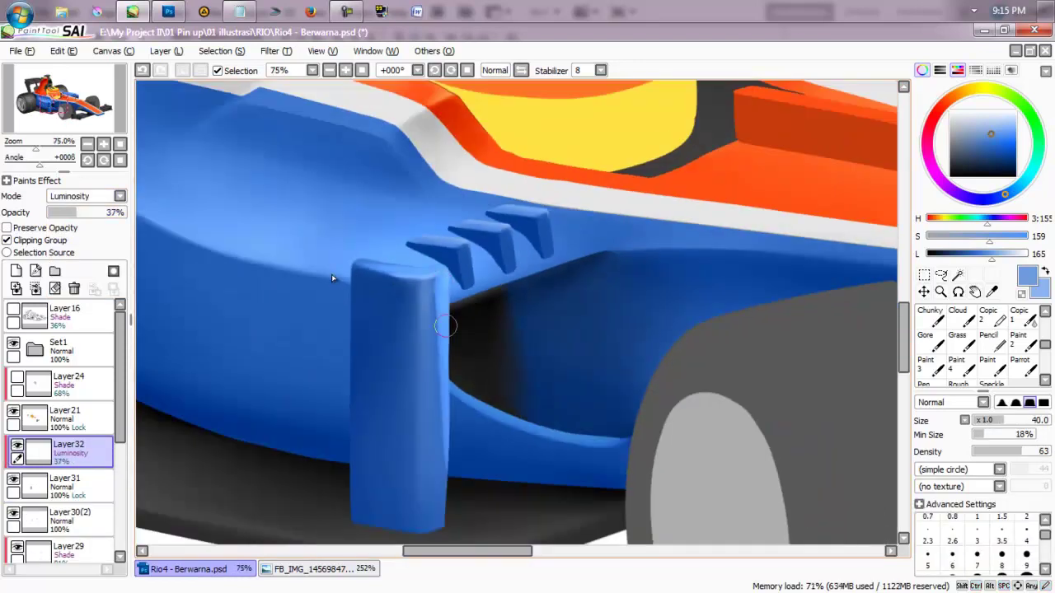
pyautogui.moveTo(444, 356); pyautogui.dragTo(444, 500)
pyautogui.hotkey('ctrl', 'z')
pyautogui.moveTo(443, 289); pyautogui.dragTo(443, 536)
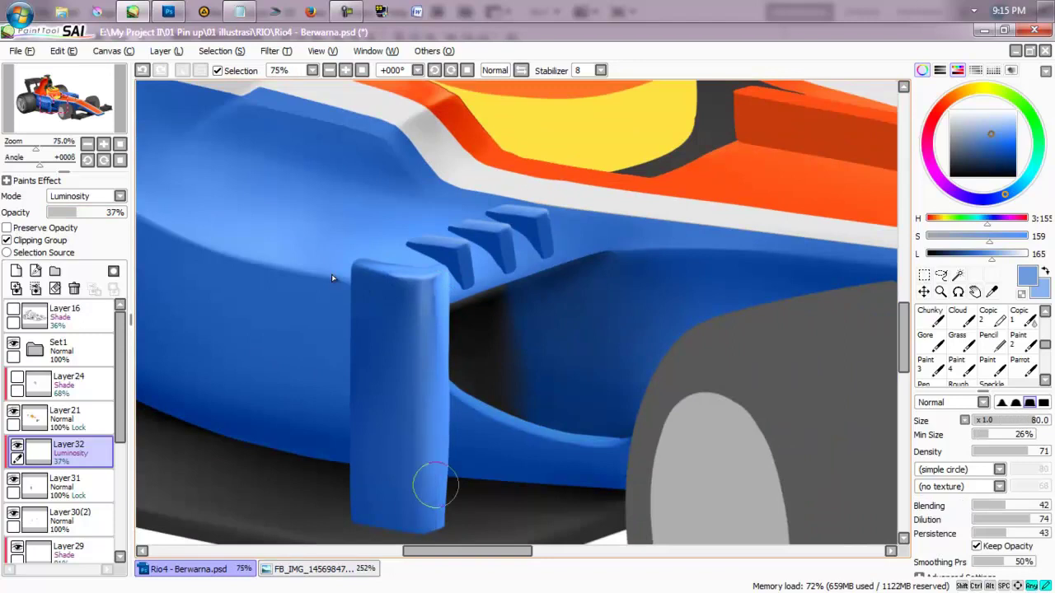
# Soften the panel's edge highlight on Layer32 with blending brushes of sizes 80 and 60.
pyautogui.moveTo(452, 284); pyautogui.dragTo(435, 379)
pyautogui.press('[')
pyautogui.press('[')
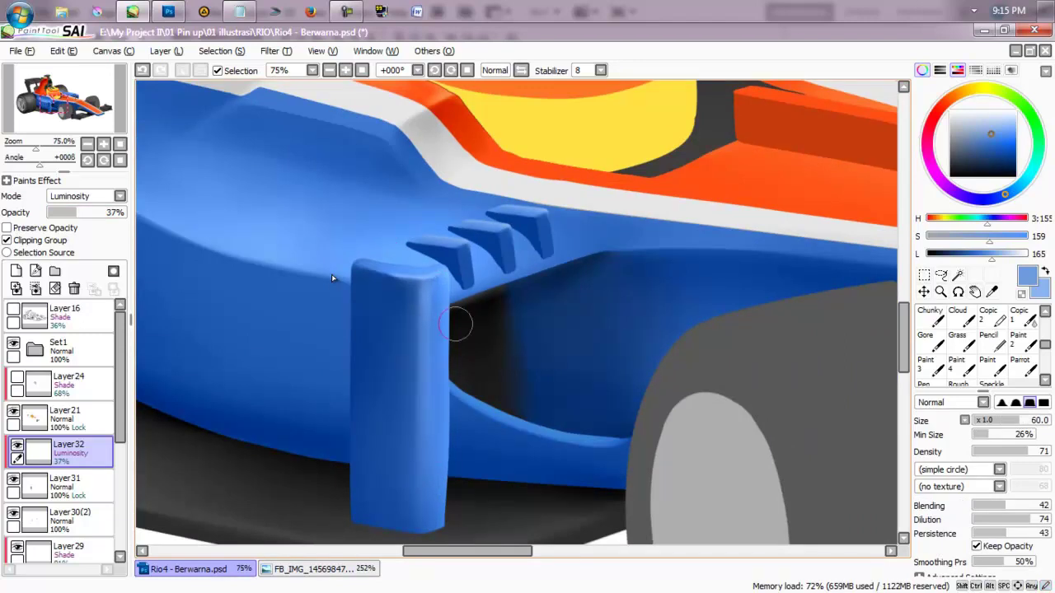
pyautogui.click(66, 486)
pyautogui.click(66, 451)
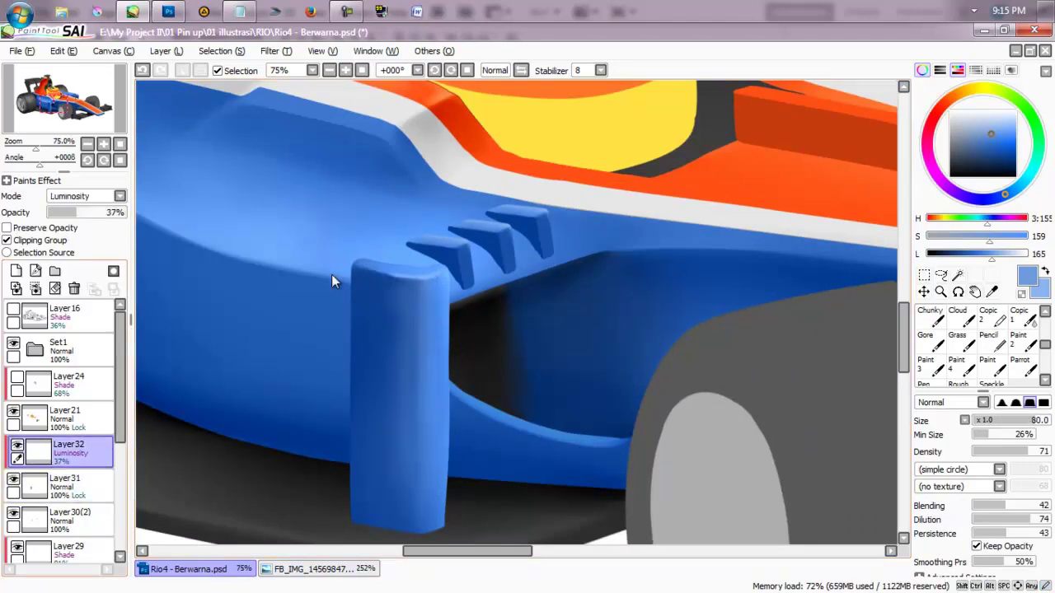
# Darken the panel's face on Layer31 with a size 120 brush while Layer32 is hidden, and show Layer32 again.
pyautogui.click(66, 486)
pyautogui.press(']')
pyautogui.keyDown('alt'); pyautogui.click(377, 343); pyautogui.keyUp('alt')
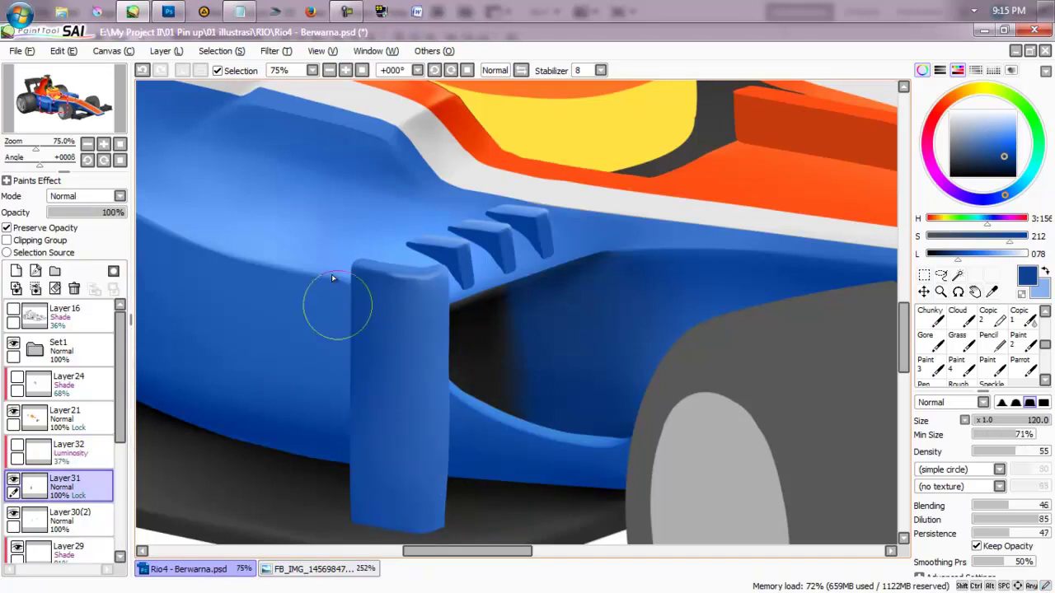
pyautogui.click(17, 444)
pyautogui.click(66, 451)
pyautogui.moveTo(332, 274); pyautogui.dragTo(333, 277)
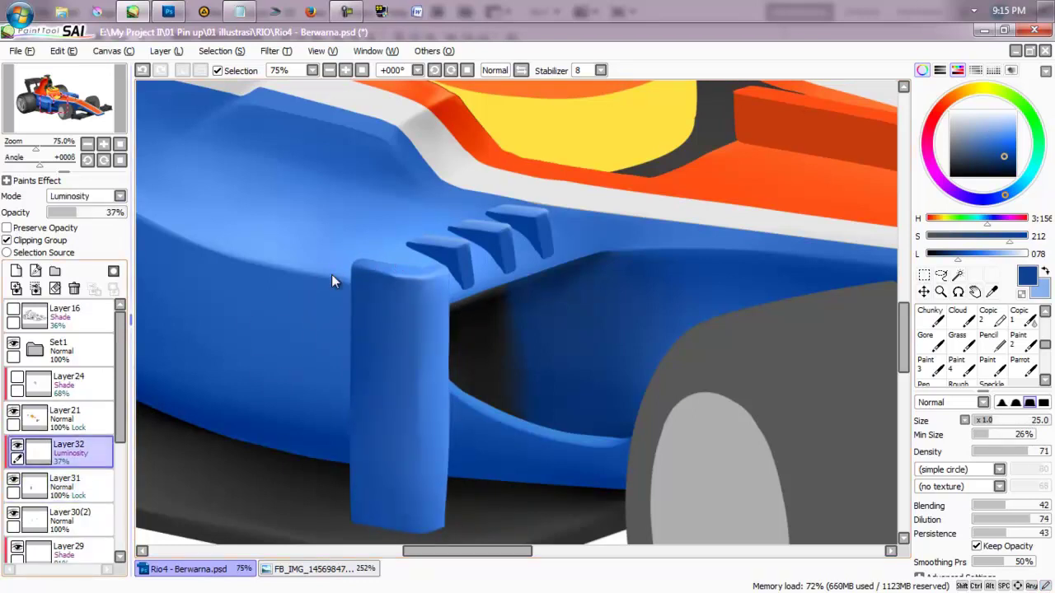
# Smooth the sidepod panel's lower intake-side edge on Layer32 with a size 80 blending brush.
pyautogui.press(']')
pyautogui.press(']')
pyautogui.press(']')
pyautogui.press(']')
pyautogui.press(']')
pyautogui.press(']')
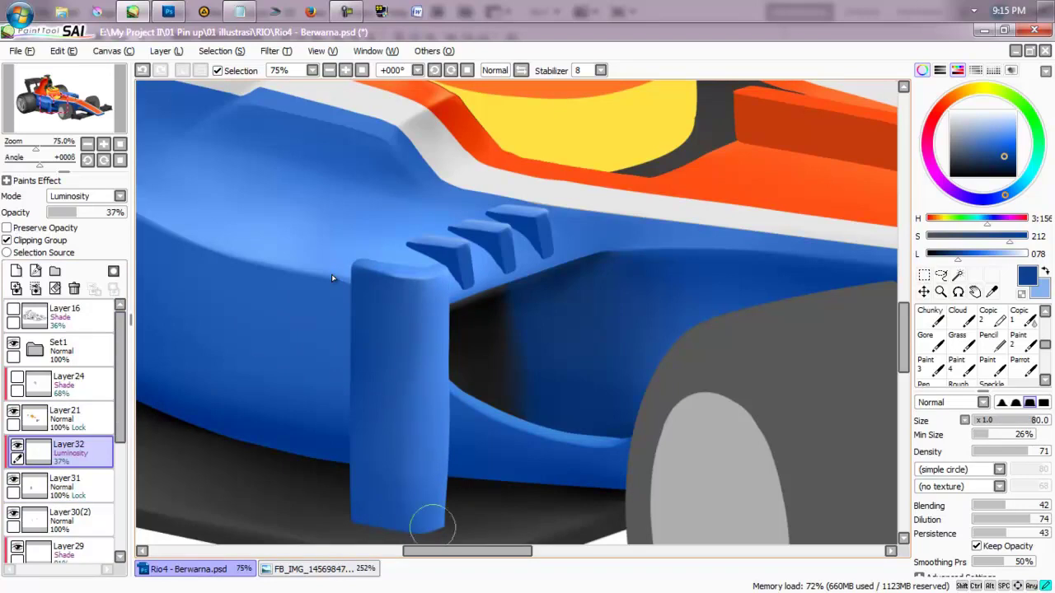
# Paint a pale blue highlight down the panel's intake-side edge with a size 20 brush and blend it at sizes 40 and 80.
pyautogui.press('b')
pyautogui.keyDown('alt'); pyautogui.click(452, 266); pyautogui.keyUp('alt')
pyautogui.keyDown('alt'); pyautogui.click(336, 271); pyautogui.keyUp('alt')
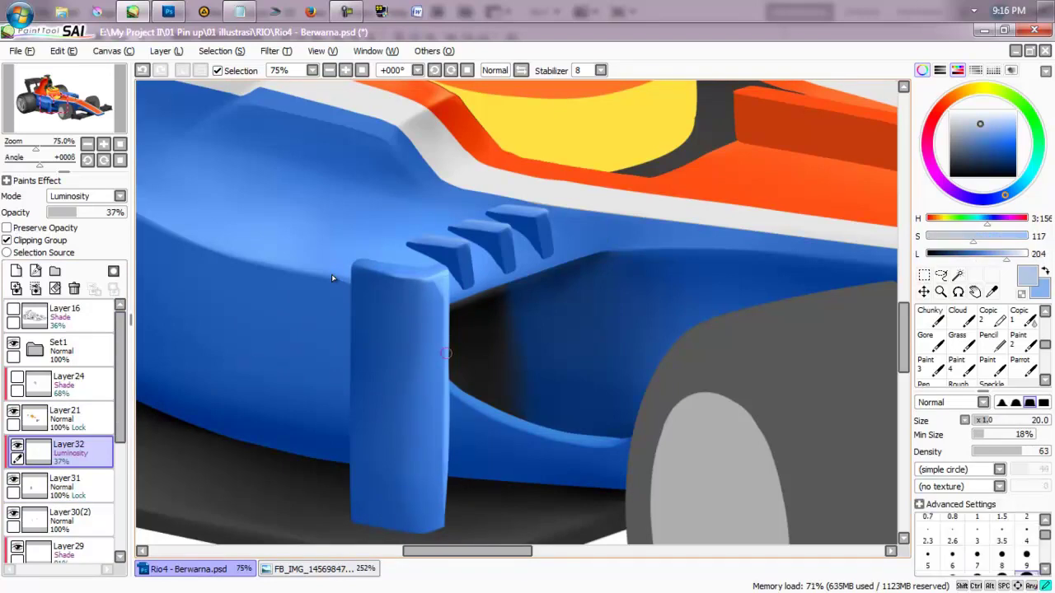
pyautogui.press('b')
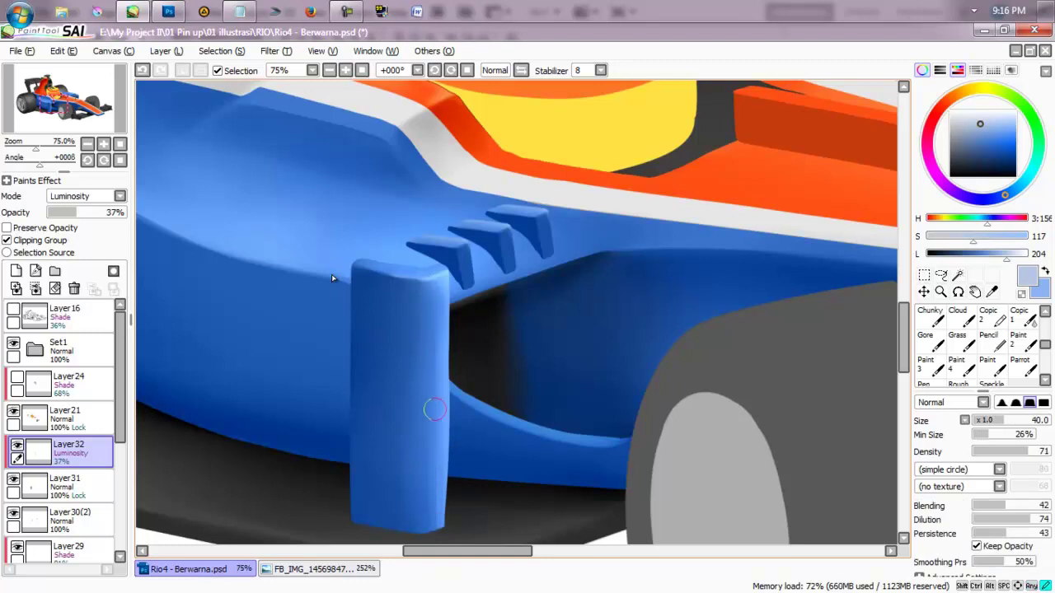
pyautogui.press('b')
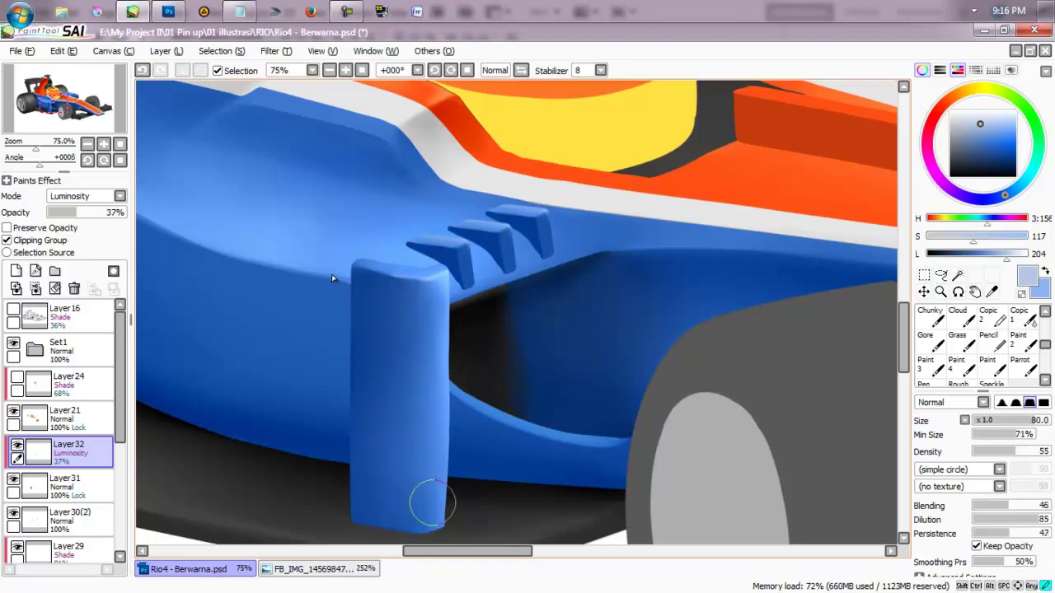
# Merge the highlight layer into Layer31 and clean up the panel's edges with the eraser at sizes 25 and 14.
pyautogui.scroll(-1, 432, 502)
pyautogui.keyDown('ctrl'); pyautogui.click(504, 313); pyautogui.keyUp('ctrl')
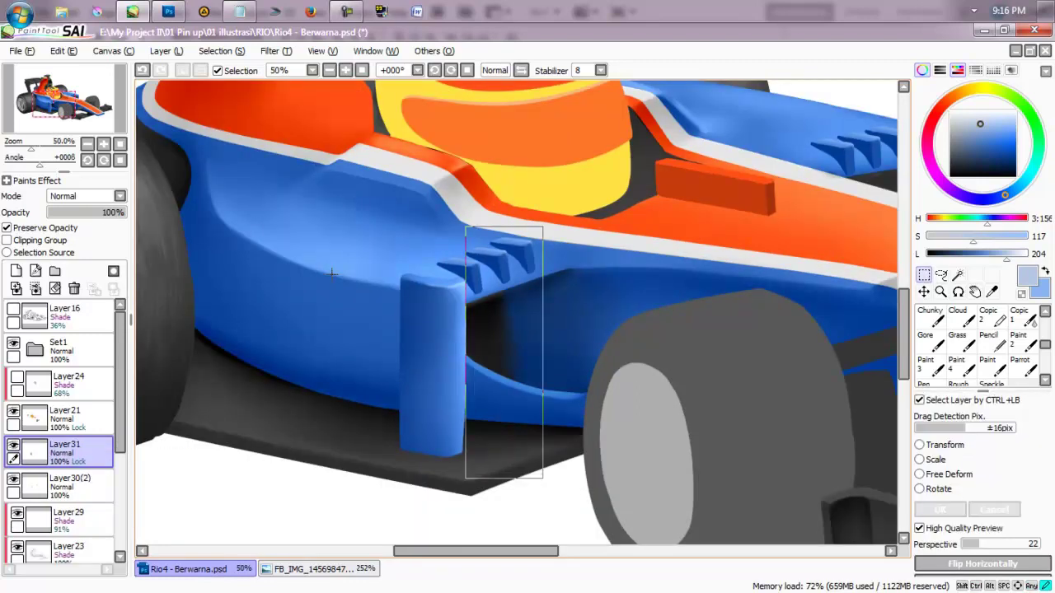
pyautogui.scroll(6, 331, 277)
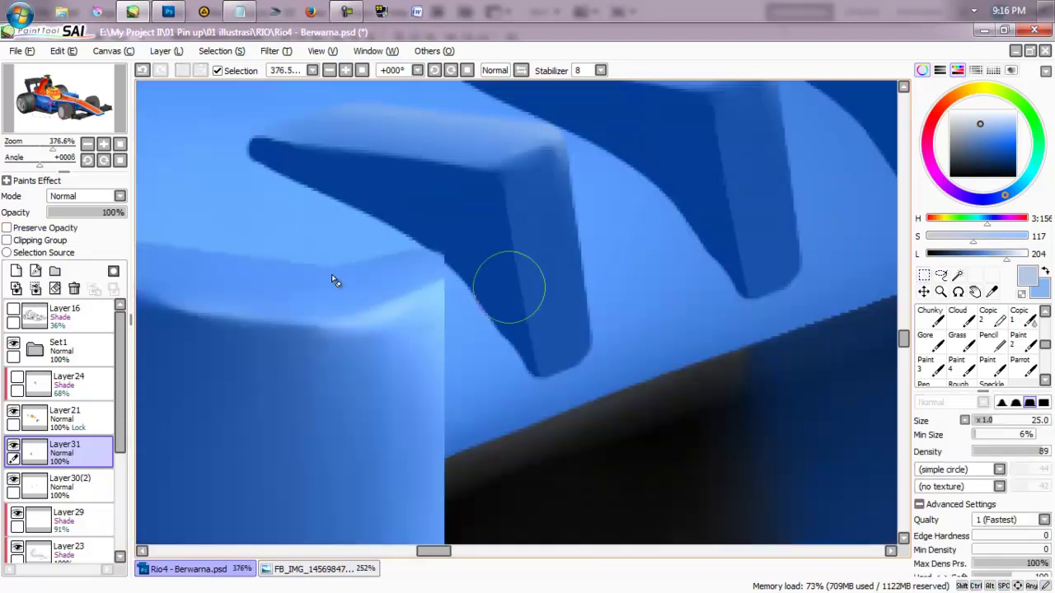
pyautogui.scroll(-5, 331, 280)
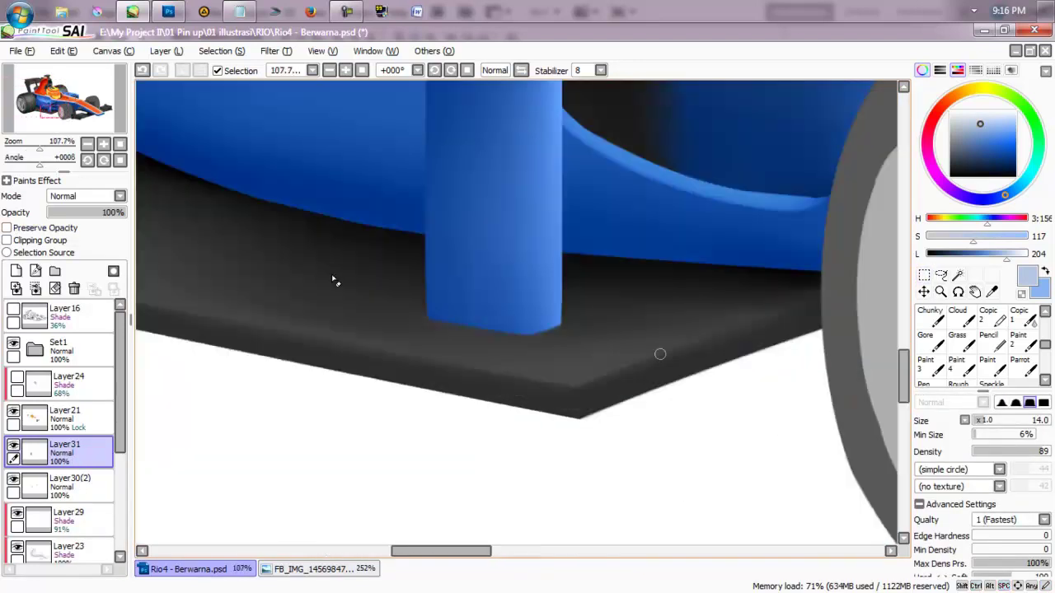
# Shade the panel's lower part on Layer31 in dark blue with a size 200 brush and Preserve Opacity on.
pyautogui.scroll(-2, 333, 279)
pyautogui.press('b')
pyautogui.keyDown('alt'); pyautogui.click(525, 253); pyautogui.keyUp('alt')
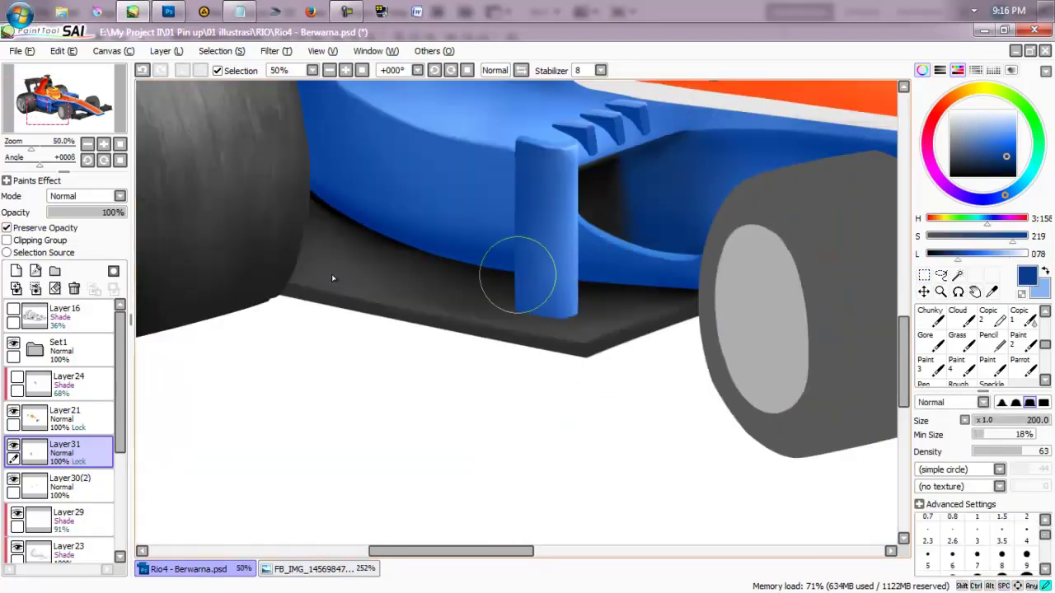
pyautogui.scroll(1, 333, 280)
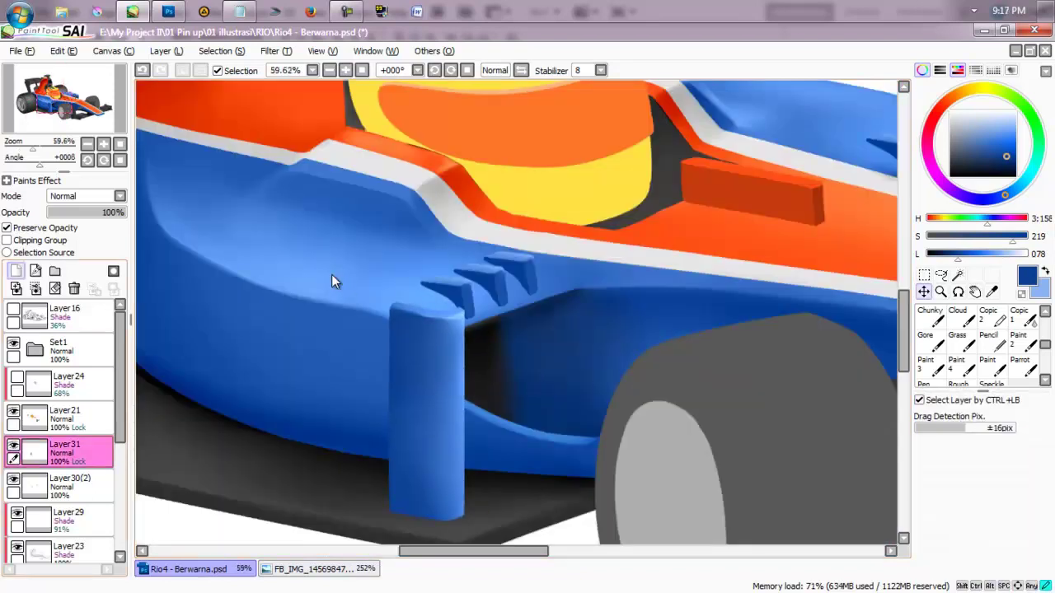
# Duplicate the panel, place the copy beneath Layer31 offset toward the rear wheel, and tidy its top corner with a size 20 eraser.
pyautogui.moveTo(333, 280); pyautogui.dragTo(331, 283)
pyautogui.hotkey('ctrl', 'Down')
pyautogui.press('n')
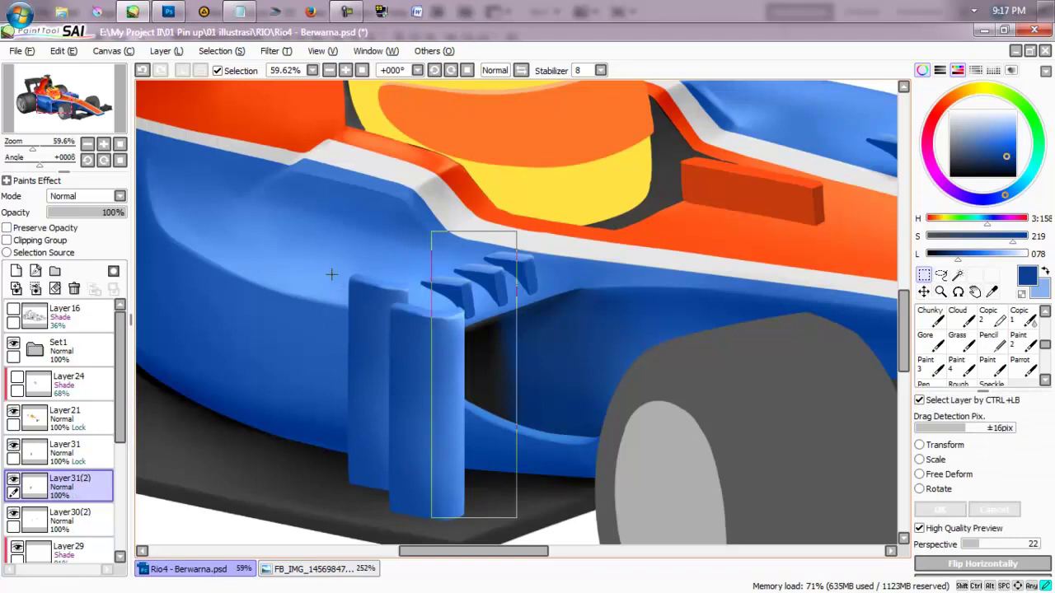
pyautogui.scroll(4, 333, 279)
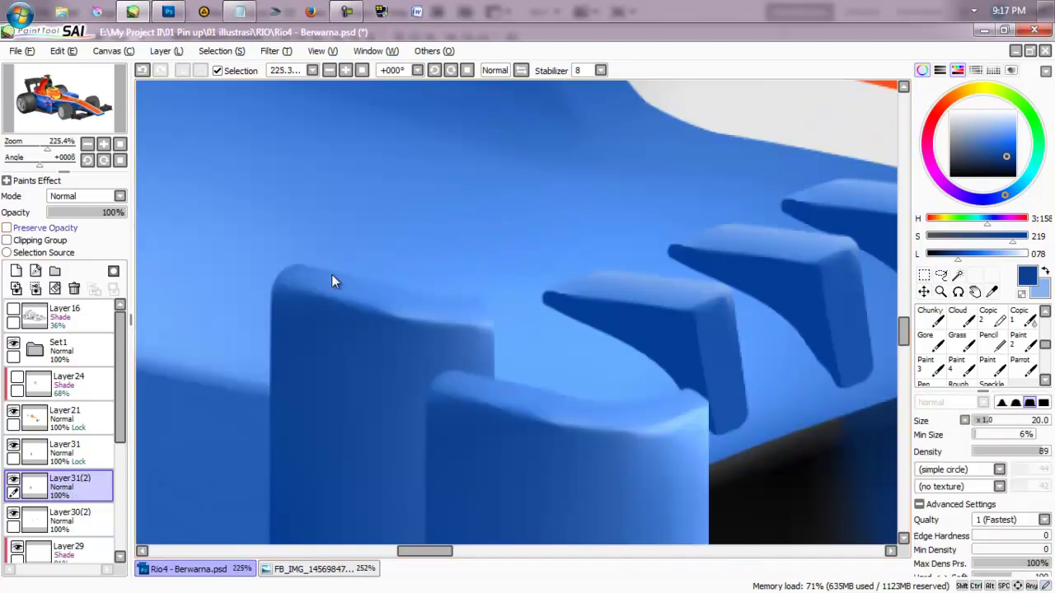
# Add a Shade layer at 57% opacity clipped to the rear panel copy and darken its top corner with a size 50 brush.
pyautogui.click(16, 271)
pyautogui.click(86, 196)
pyautogui.click(71, 215)
pyautogui.click(91, 212)
pyautogui.click(6, 240)
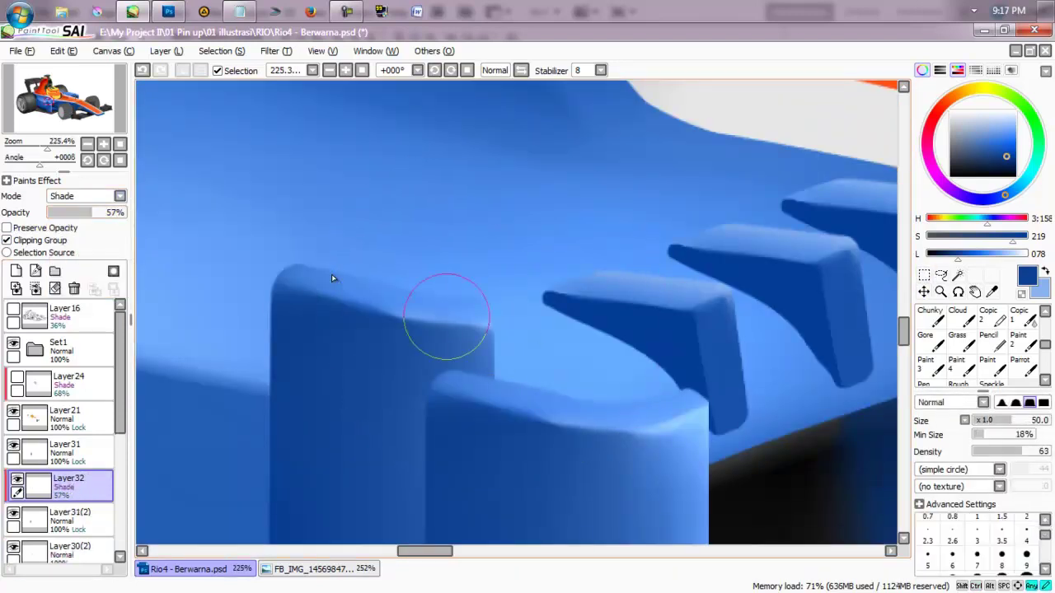
pyautogui.moveTo(446, 316)
pyautogui.mouseDown()
pyautogui.moveTo(498, 280)
pyautogui.moveTo(501, 341)
pyautogui.mouseUp()
pyautogui.scroll(-3, 336, 270)
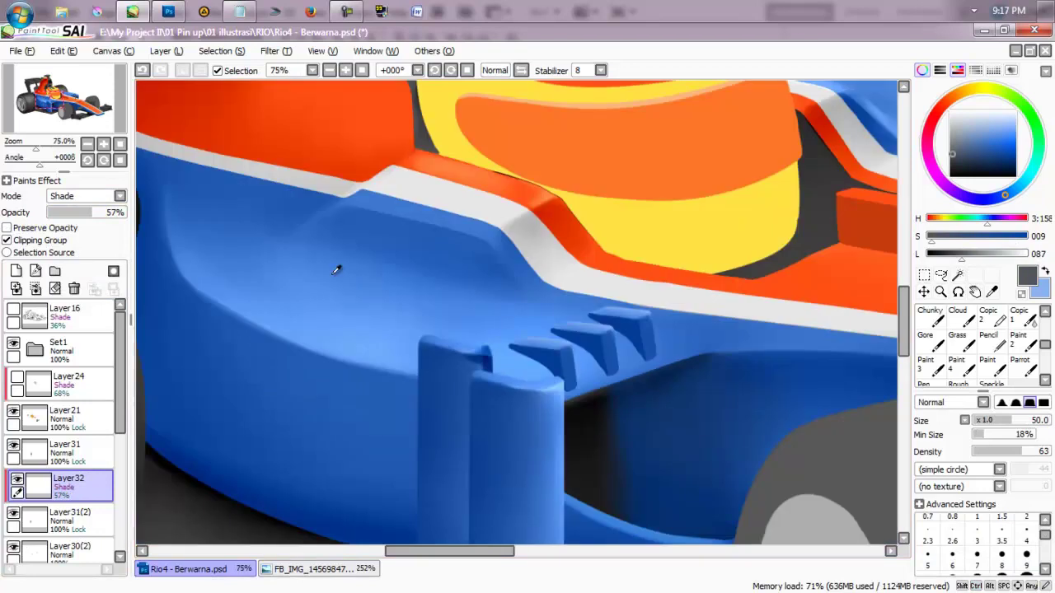
# Shade the rear panel in grey along the front panel's edge and down its face, using brush sizes 50 and 70.
pyautogui.keyDown('alt'); pyautogui.click(336, 270); pyautogui.keyUp('alt')
pyautogui.scroll(-3, 333, 279)
pyautogui.moveTo(493, 216); pyautogui.dragTo(482, 480)
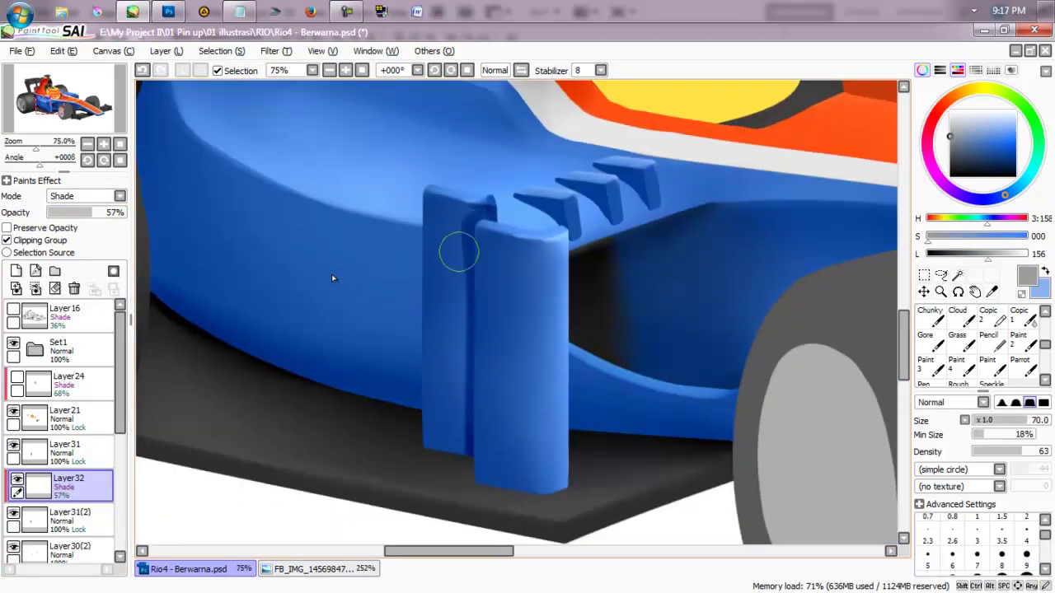
pyautogui.press('b')
pyautogui.moveTo(447, 236)
pyautogui.mouseDown()
pyautogui.moveTo(476, 294)
pyautogui.moveTo(460, 454)
pyautogui.mouseUp()
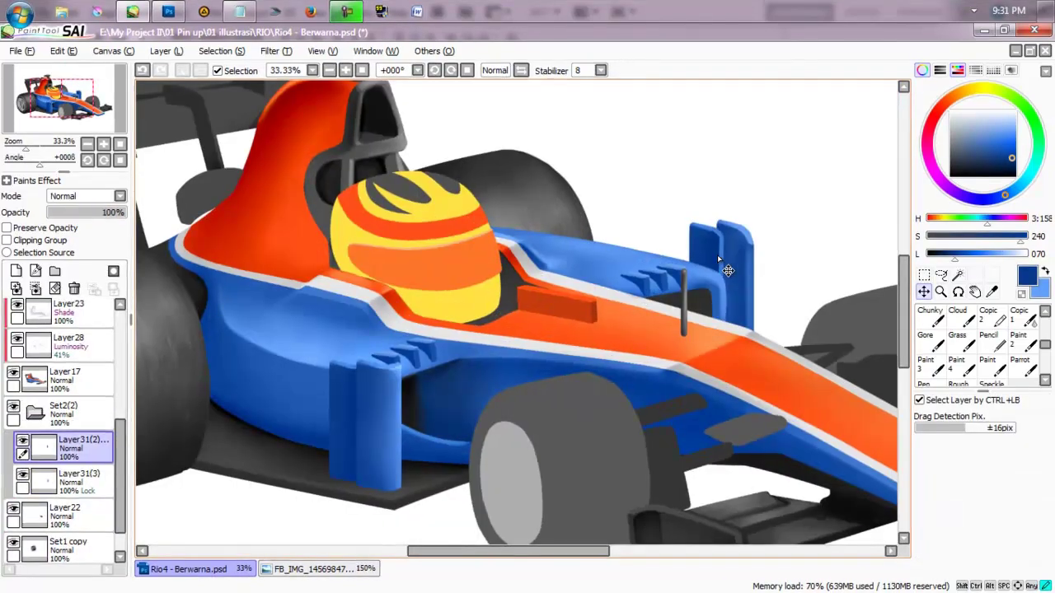
# Shift the far-side outer panel on Layer31(3) slightly closer to its neighbouring panel.
pyautogui.keyDown('ctrl'); pyautogui.click(717, 259); pyautogui.keyUp('ctrl')
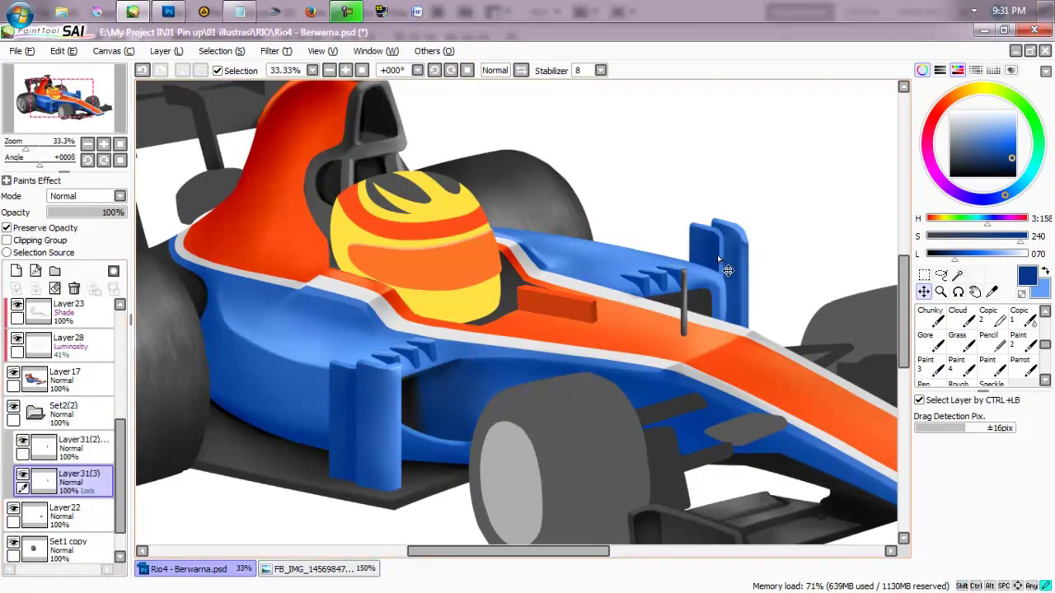
pyautogui.keyDown('ctrl'); pyautogui.click(718, 259); pyautogui.keyUp('ctrl')
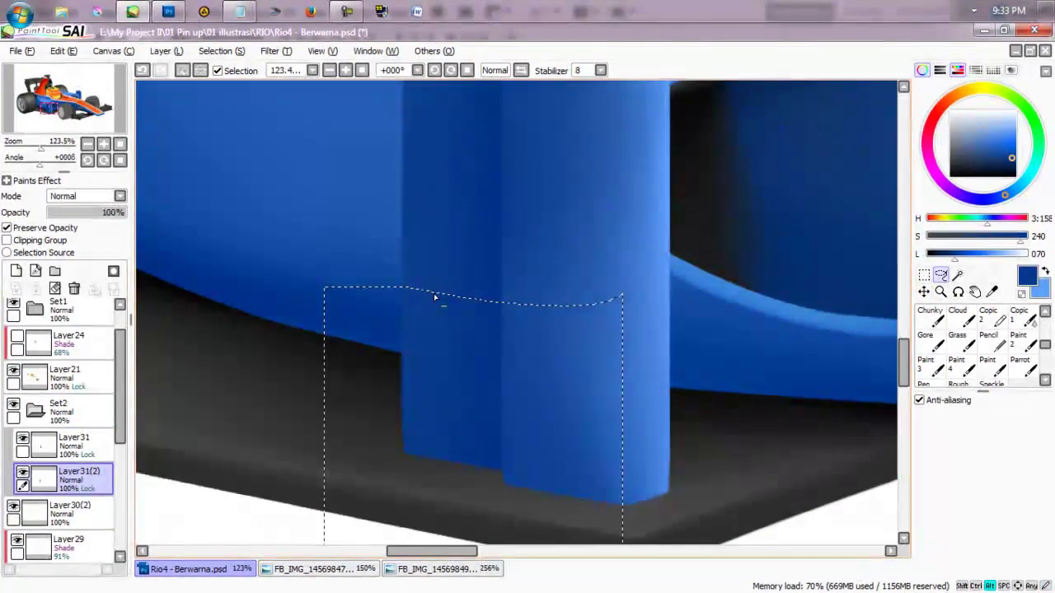
# Transform the selected lower part of the near-side rear panel on Layer31(2) so its bottom flares toward the rear wheel, and deselect.
pyautogui.hotkey('ctrl', 't')
pyautogui.moveTo(400, 492)
pyautogui.mouseDown()
pyautogui.moveTo(384, 493)
pyautogui.moveTo(394, 493)
pyautogui.mouseUp()
pyautogui.press('Return')
pyautogui.hotkey('ctrl', 'd')
pyautogui.hotkey('ctrl', 't')
pyautogui.press('Return')
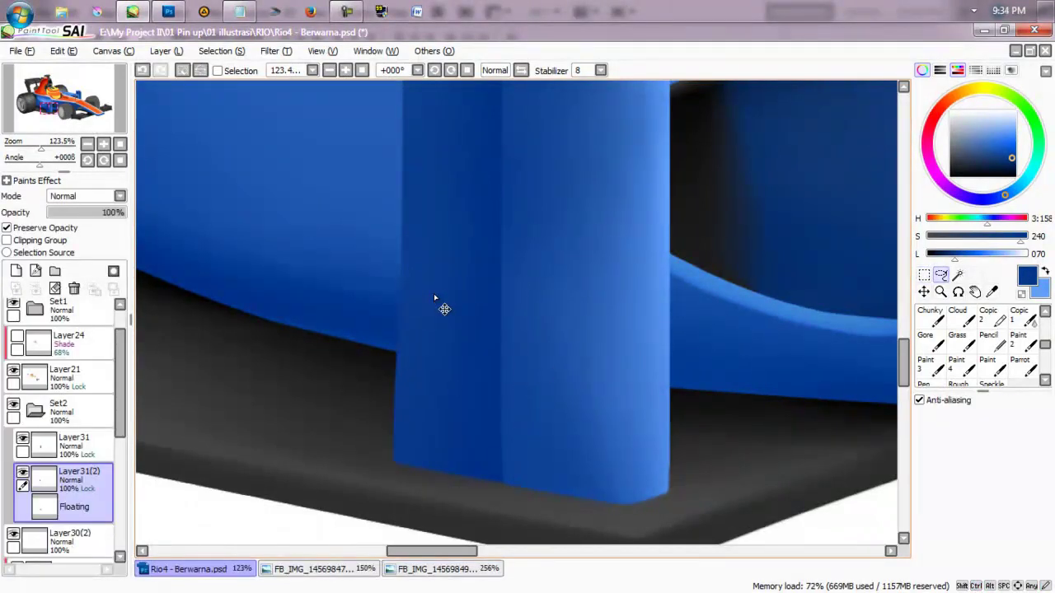
# Shade the rear panel's flared lower section in medium blue with a size 100 brush, lightening it at the bend.
pyautogui.press('b')
pyautogui.moveTo(412, 282)
pyautogui.mouseDown()
pyautogui.moveTo(501, 314)
pyautogui.moveTo(417, 327)
pyautogui.moveTo(439, 353)
pyautogui.moveTo(406, 415)
pyautogui.mouseUp()
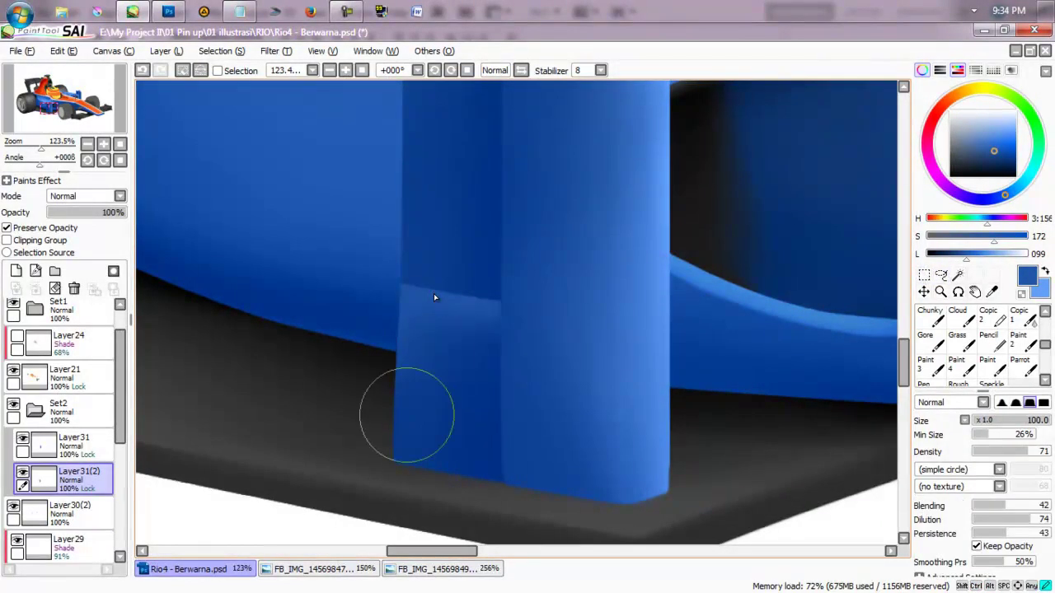
pyautogui.scroll(-10, 511, 345)
pyautogui.scroll(8, 444, 308)
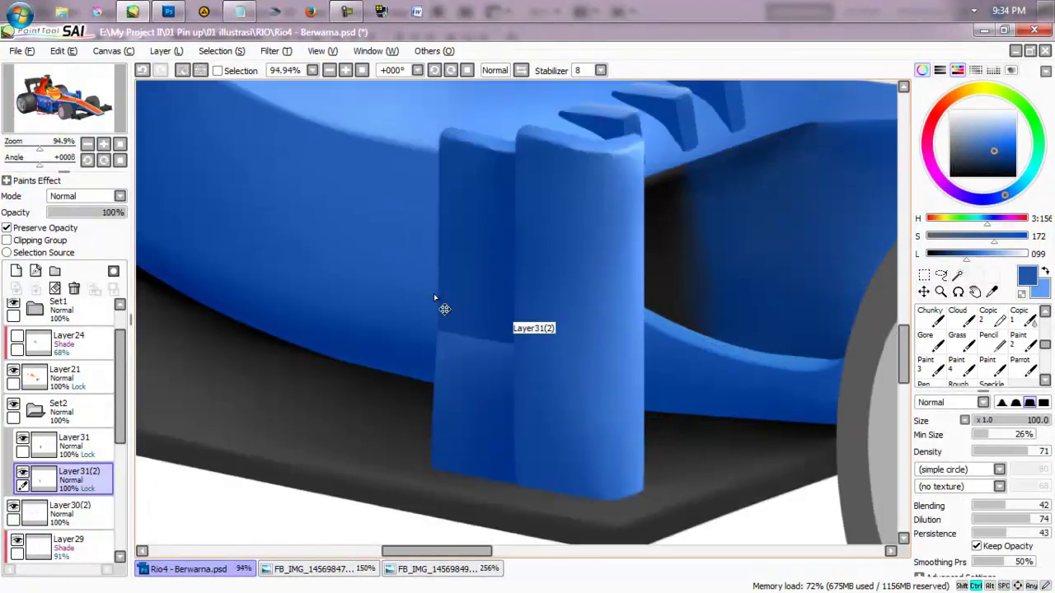
# Transform the rear panel on Layer31(2), rework its top portion with a lasso selection, and clear the selection.
pyautogui.hotkey('ctrl', 't')
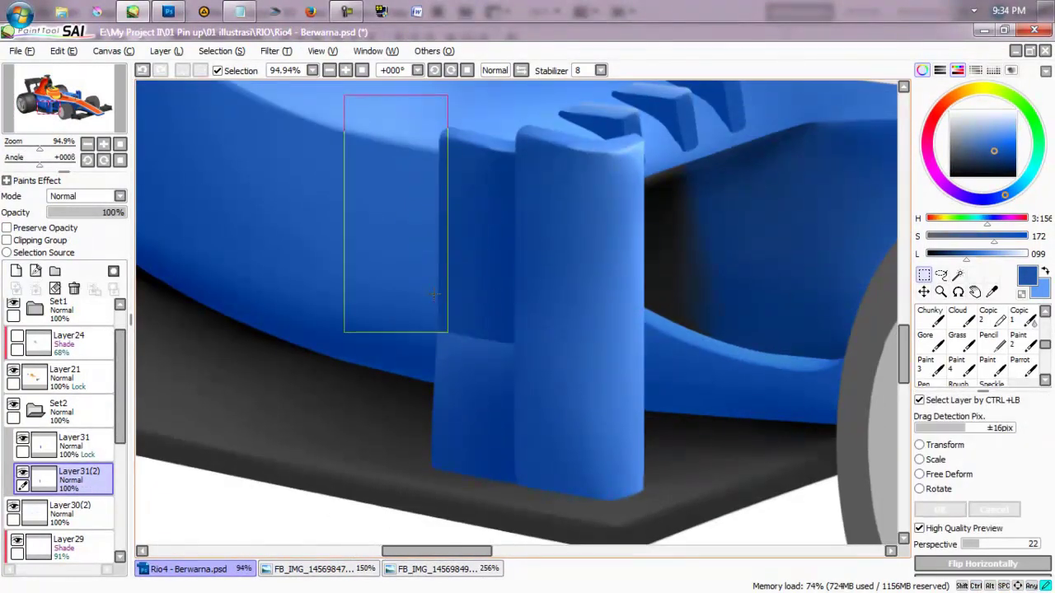
pyautogui.scroll(4, 434, 294)
pyautogui.press('a')
pyautogui.moveTo(443, 212)
pyautogui.mouseDown()
pyautogui.moveTo(462, 515)
pyautogui.moveTo(516, 210)
pyautogui.mouseUp()
pyautogui.hotkey('ctrl', 'd')
pyautogui.scroll(-5, 434, 298)
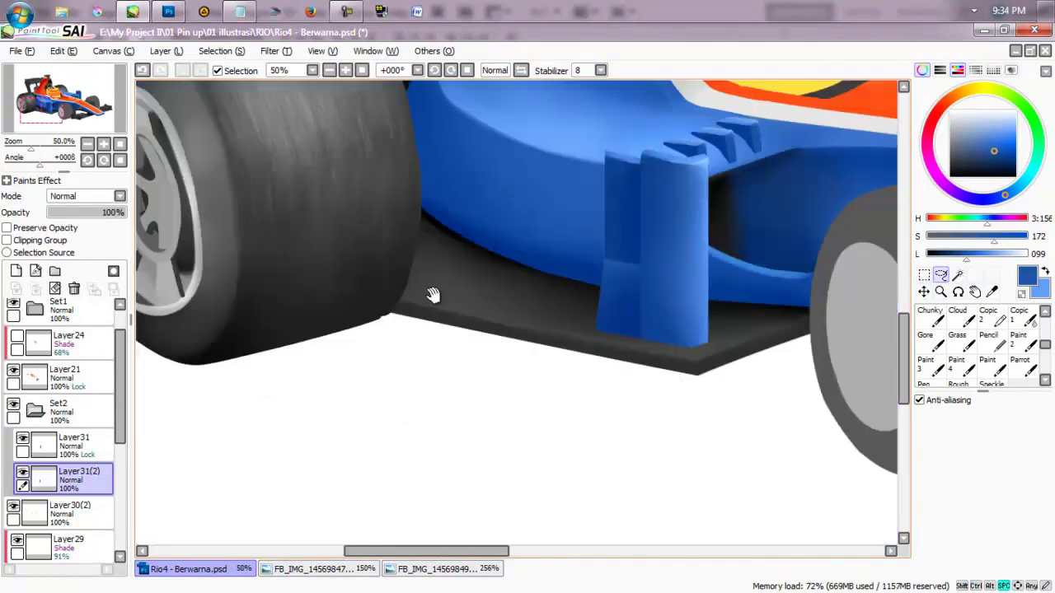
pyautogui.scroll(5, 434, 297)
pyautogui.scroll(-5, 433, 293)
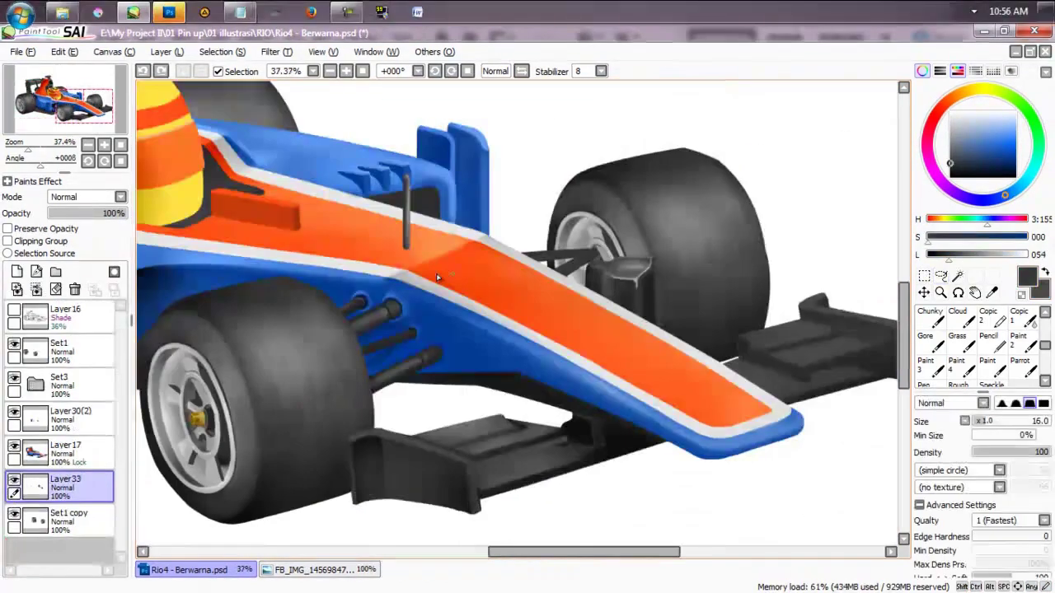
# Add a layer above Layer30(2) and block in a dark grey piece behind the near front wheel with a size 35 brush.
pyautogui.press(']')
pyautogui.press(']')
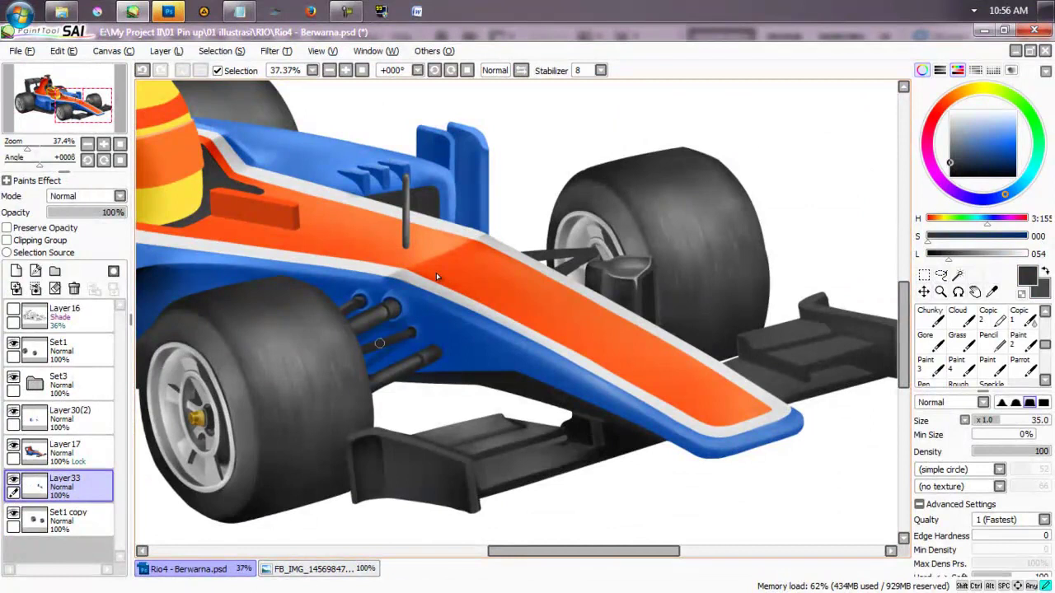
pyautogui.click(66, 419)
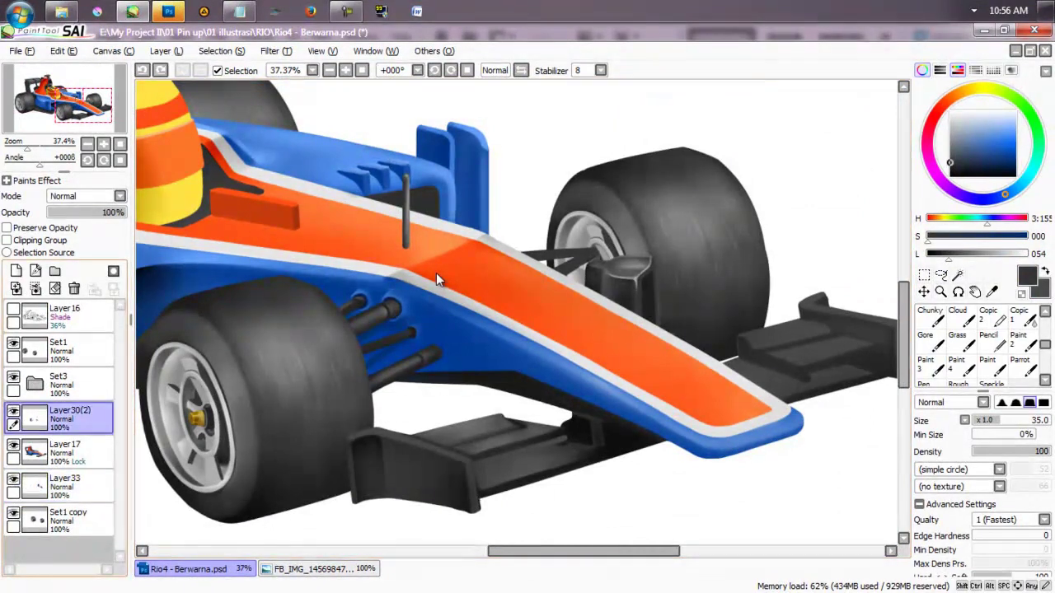
pyautogui.click(15, 271)
pyautogui.moveTo(378, 345); pyautogui.dragTo(392, 414)
pyautogui.hotkey('ctrl', 'z')
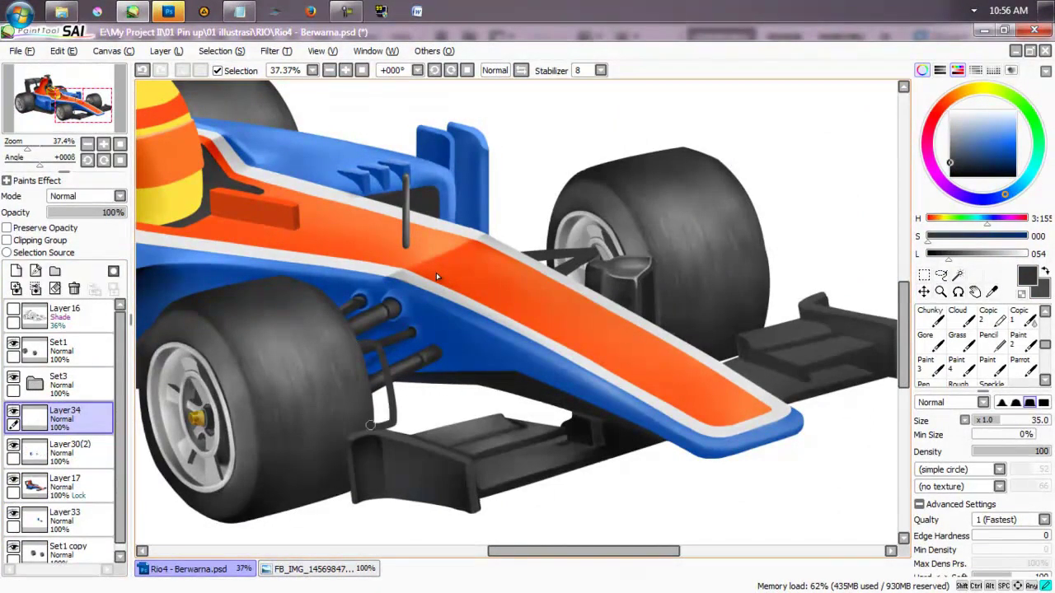
pyautogui.keyDown('ctrl'); pyautogui.click(436, 273); pyautogui.keyUp('ctrl')
# Refine the dark grey piece's outline and lower corner on Layer34 with a size 50 eraser and a size 16 brush.
pyautogui.press('e')
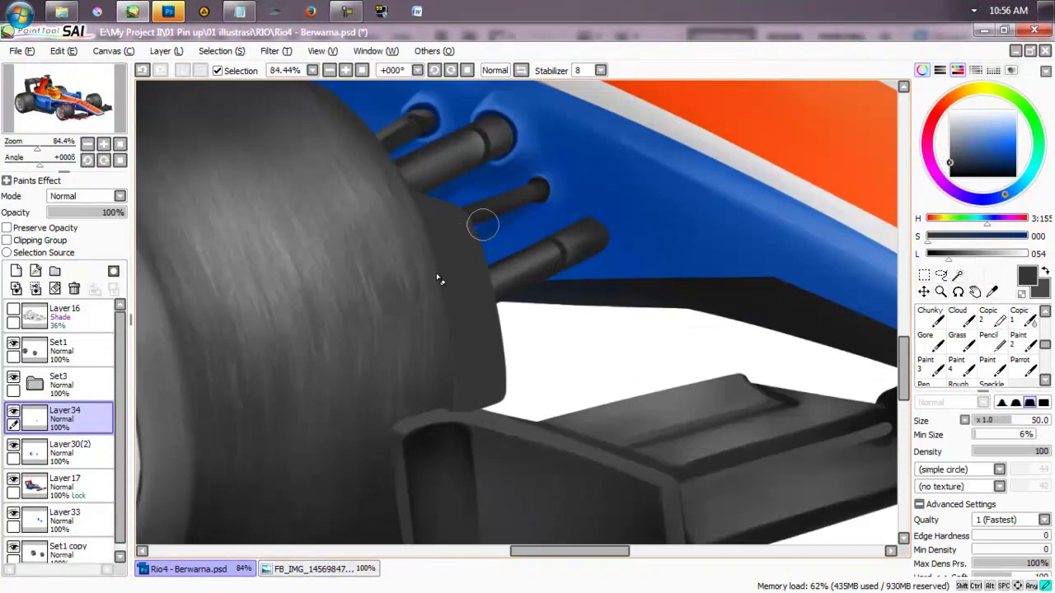
pyautogui.keyDown('ctrl'); pyautogui.click(504, 401); pyautogui.keyUp('ctrl')
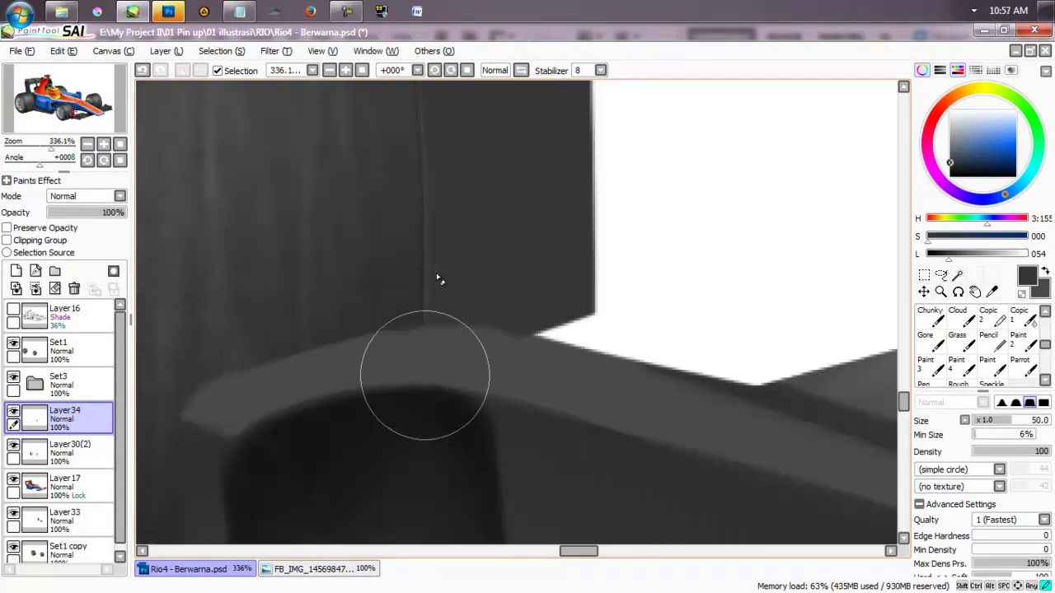
pyautogui.press('n')
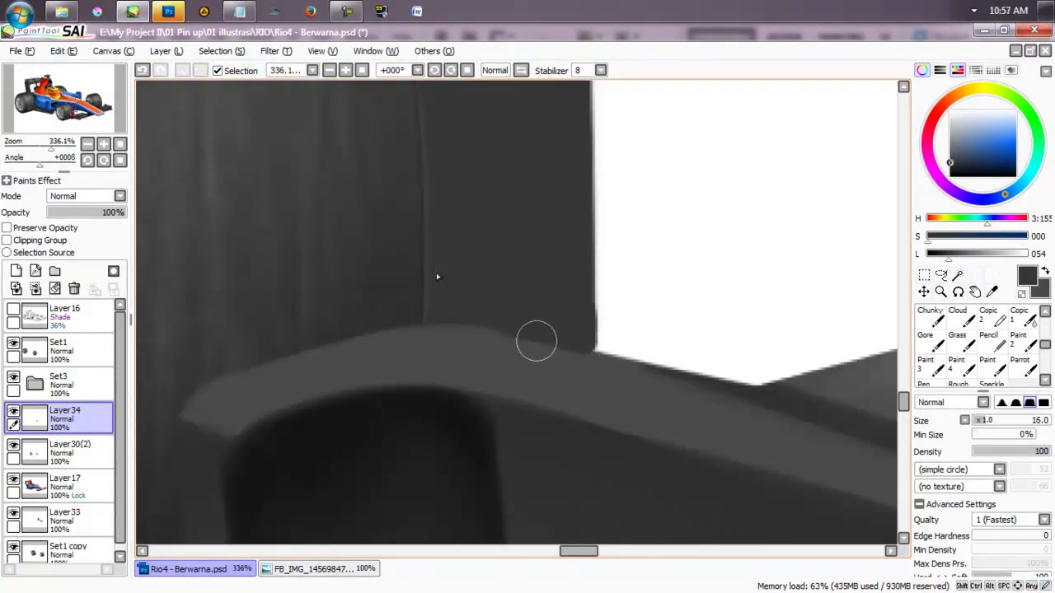
pyautogui.press('Home')
pyautogui.keyDown('ctrl'); pyautogui.click(438, 276); pyautogui.keyUp('ctrl')
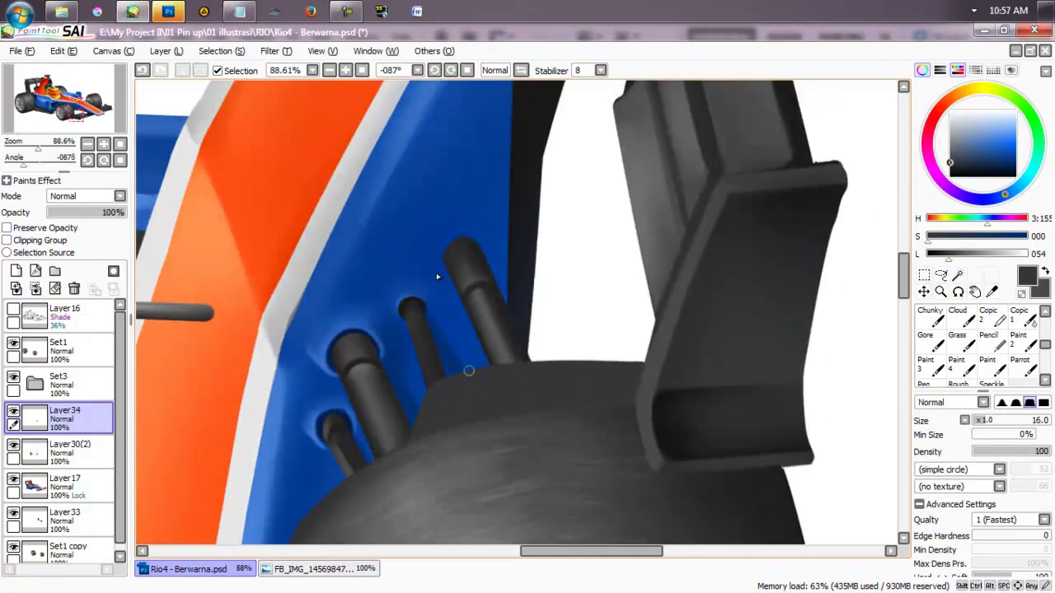
# Paint a near-black strip down the tyre side of the piece on Layer34 with a size 25 brush and Preserve Opacity on.
pyautogui.press('Delete')
pyautogui.keyDown('ctrl'); pyautogui.click(438, 277); pyautogui.keyUp('ctrl')
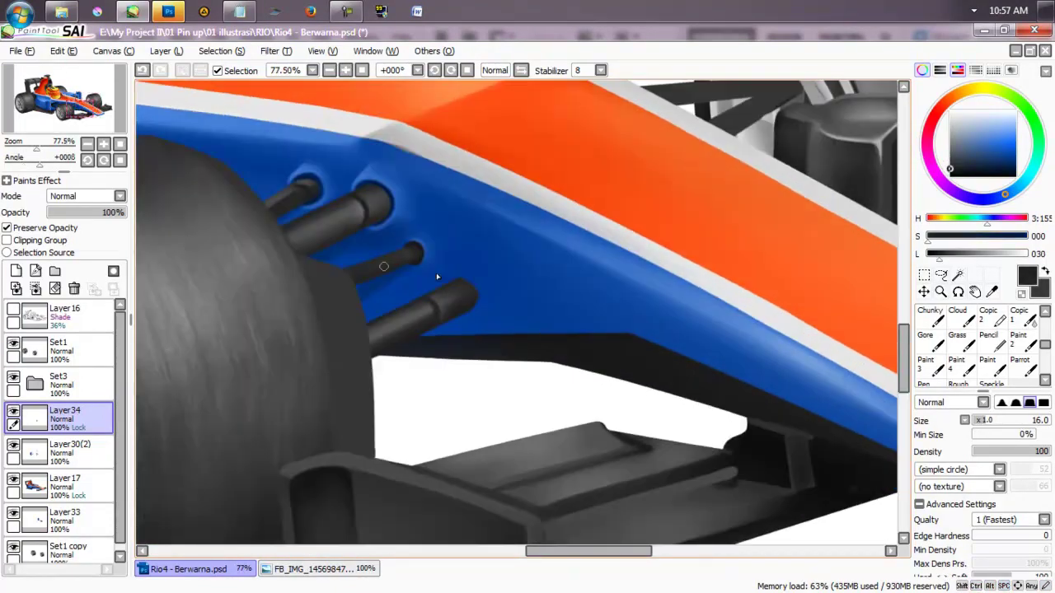
pyautogui.moveTo(297, 277)
pyautogui.mouseDown()
pyautogui.moveTo(333, 290)
pyautogui.moveTo(354, 458)
pyautogui.moveTo(306, 281)
pyautogui.mouseUp()
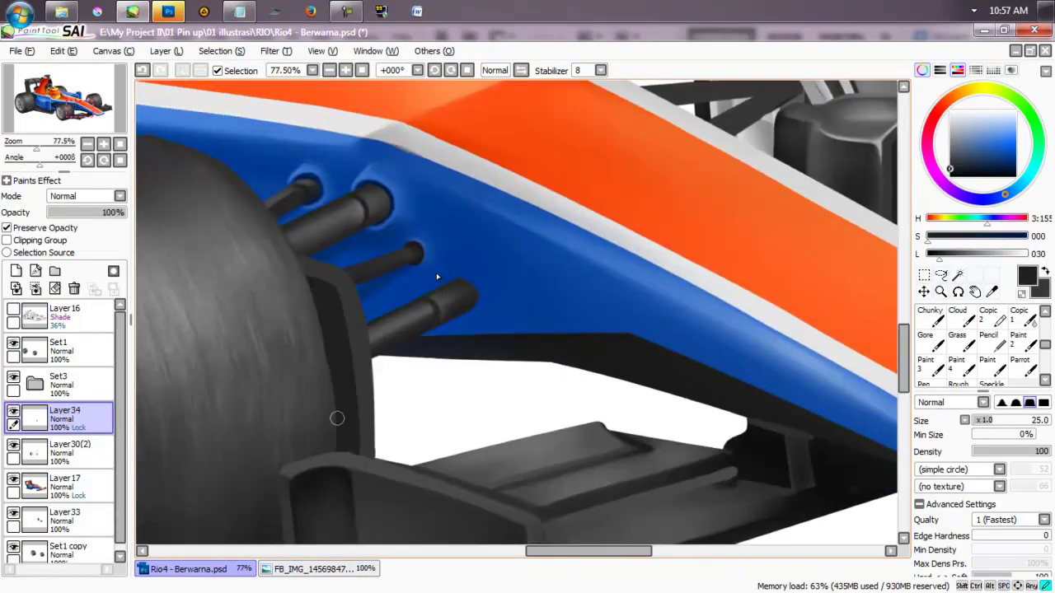
# Paint a grey highlight along the piece's top and outer rim with a size 25 brush and soften it at size 35.
pyautogui.keyDown('alt'); pyautogui.click(326, 282); pyautogui.keyUp('alt')
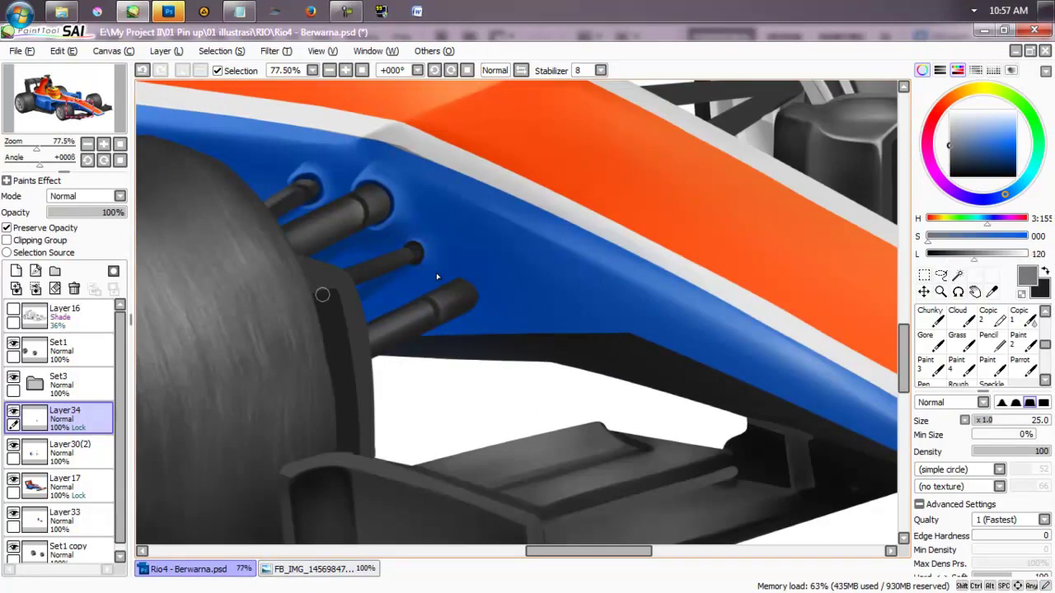
pyautogui.press('e')
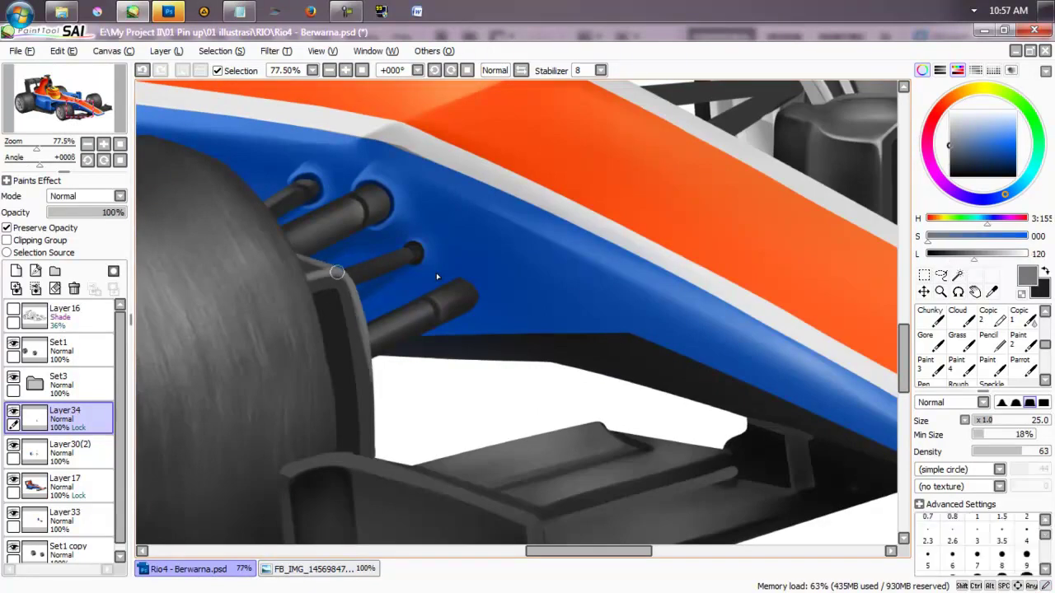
pyautogui.press('b')
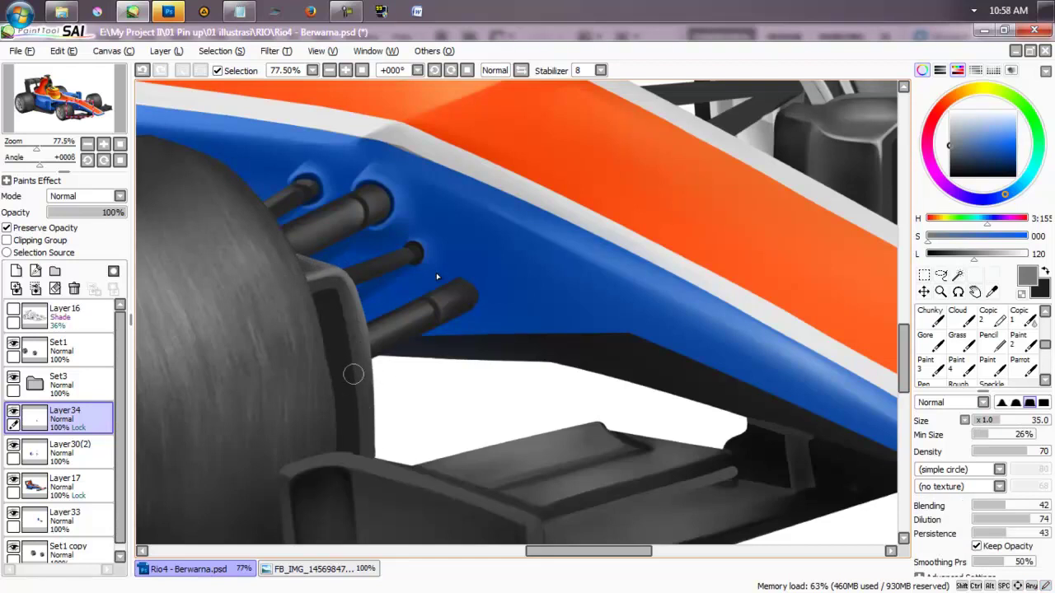
pyautogui.scroll(-4, 438, 277)
pyautogui.scroll(2, 438, 277)
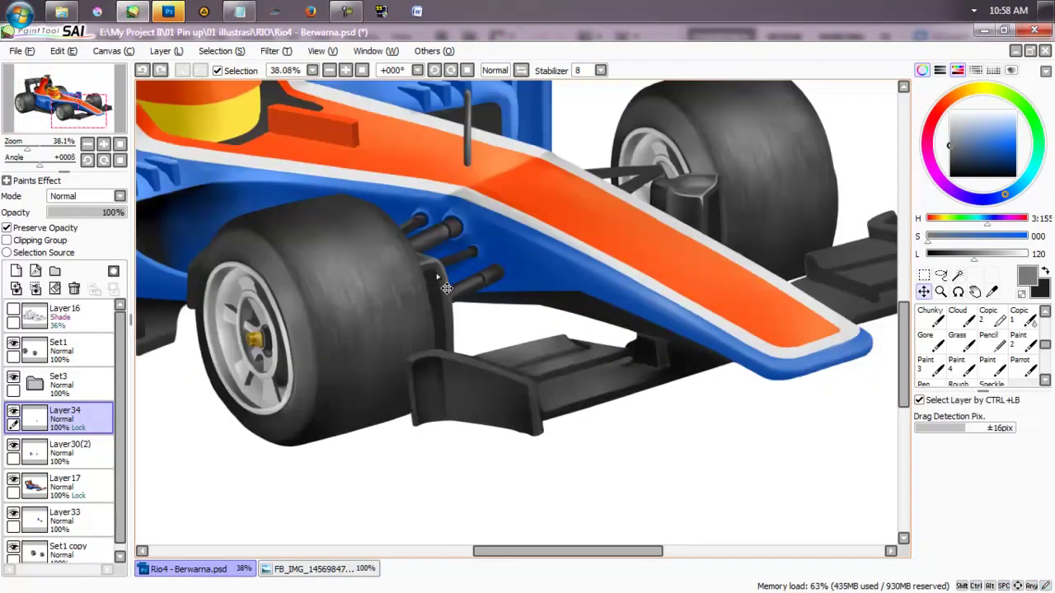
pyautogui.scroll(4, 437, 273)
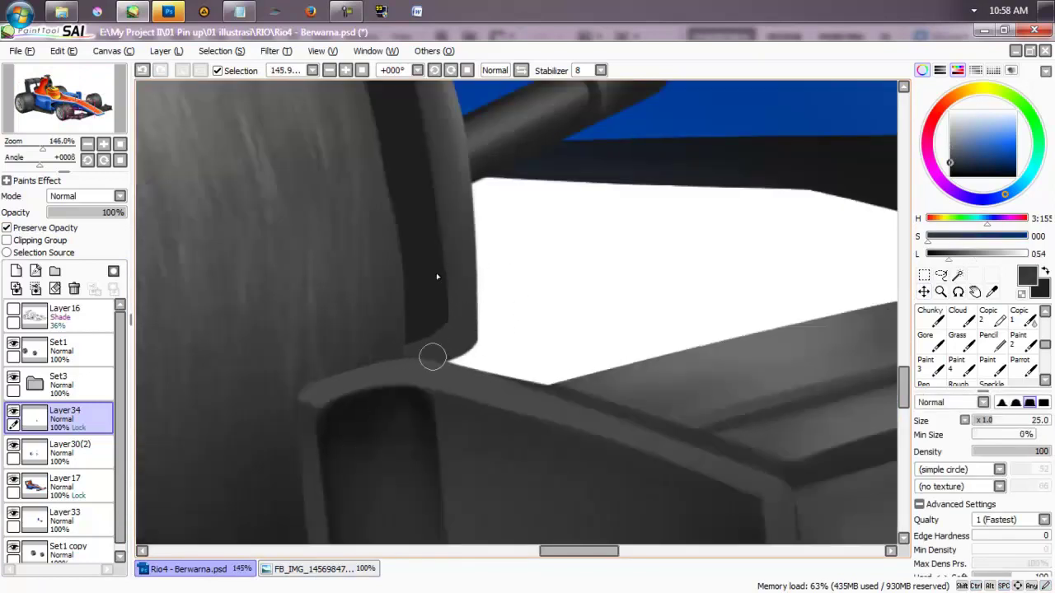
pyautogui.scroll(-6, 437, 277)
pyautogui.scroll(2, 438, 277)
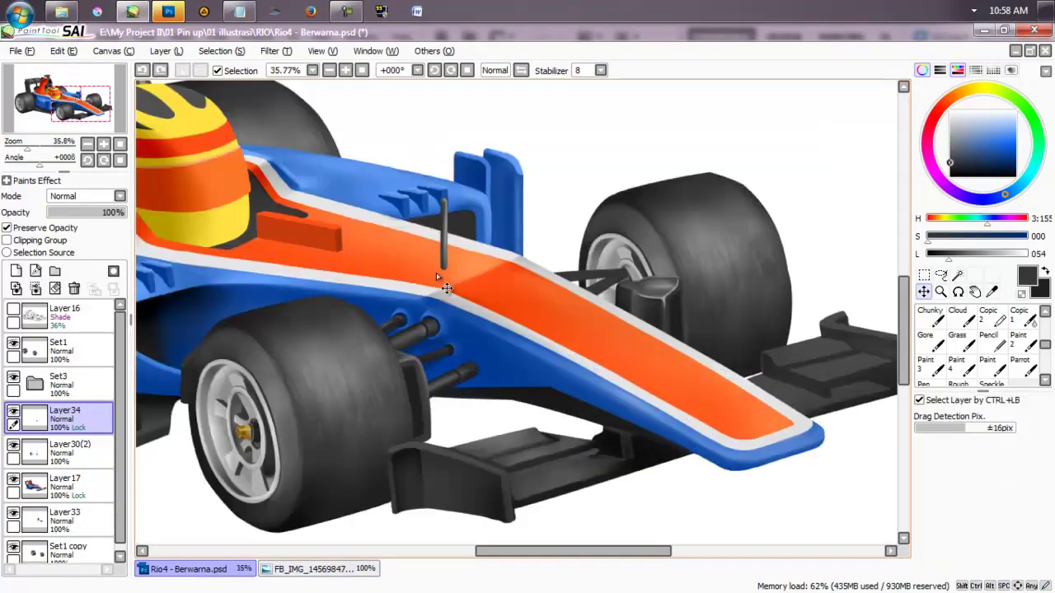
pyautogui.keyDown('ctrl'); pyautogui.click(438, 277); pyautogui.keyUp('ctrl')
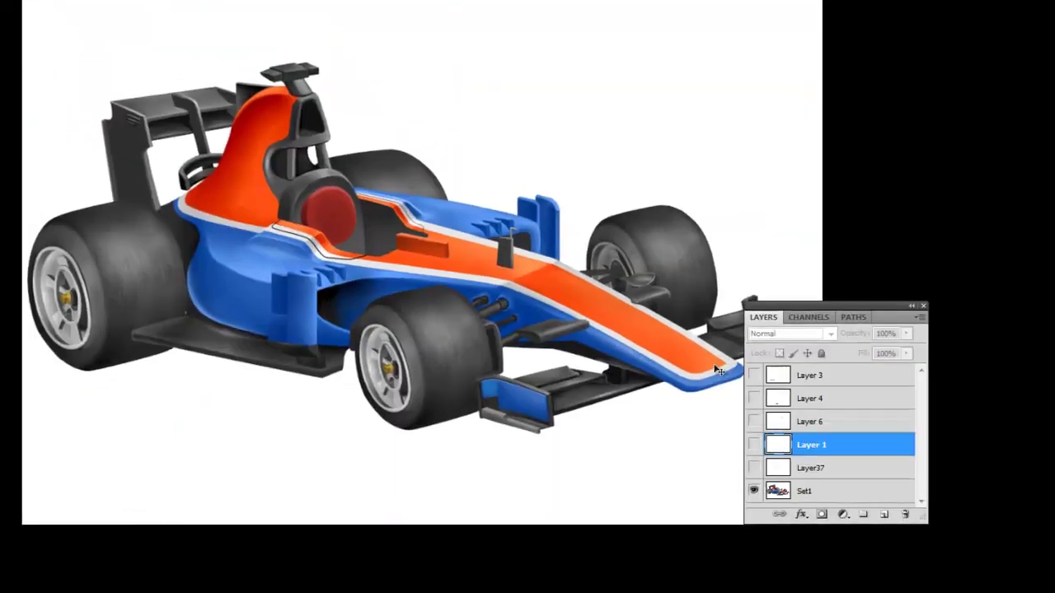
# In Photoshop, show the decal layers Layer37, Layer 1, Layer 6, Layer 4 and Layer 3 above the finished car.
pyautogui.moveTo(882, 303); pyautogui.dragTo(882, 53)
pyautogui.moveTo(799, 244); pyautogui.dragTo(799, 201)
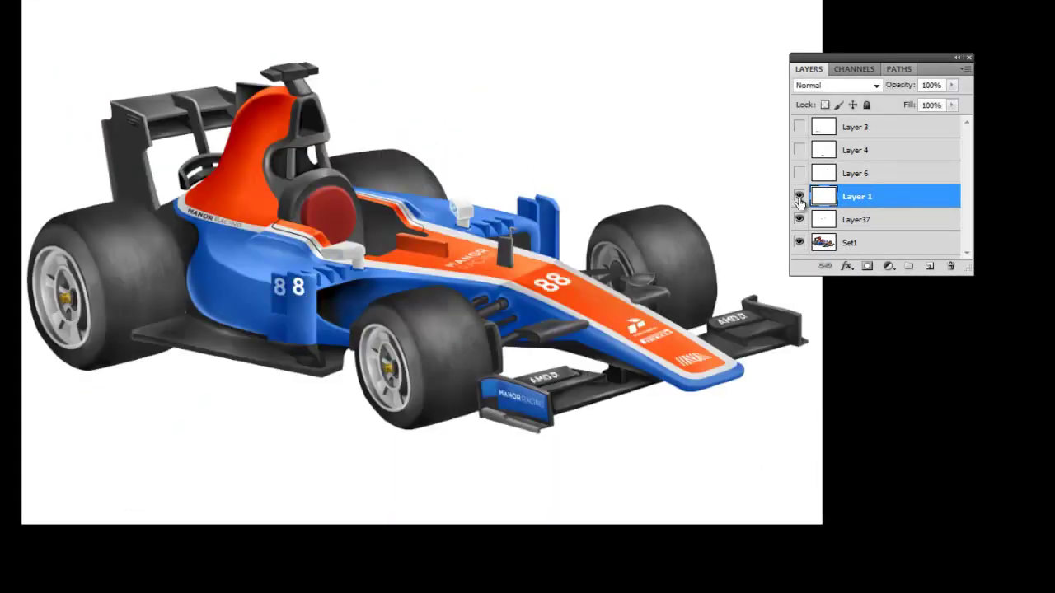
pyautogui.click(410, 338)
pyautogui.moveTo(410, 339); pyautogui.dragTo(432, 318)
pyautogui.hotkey('ctrl', '0')
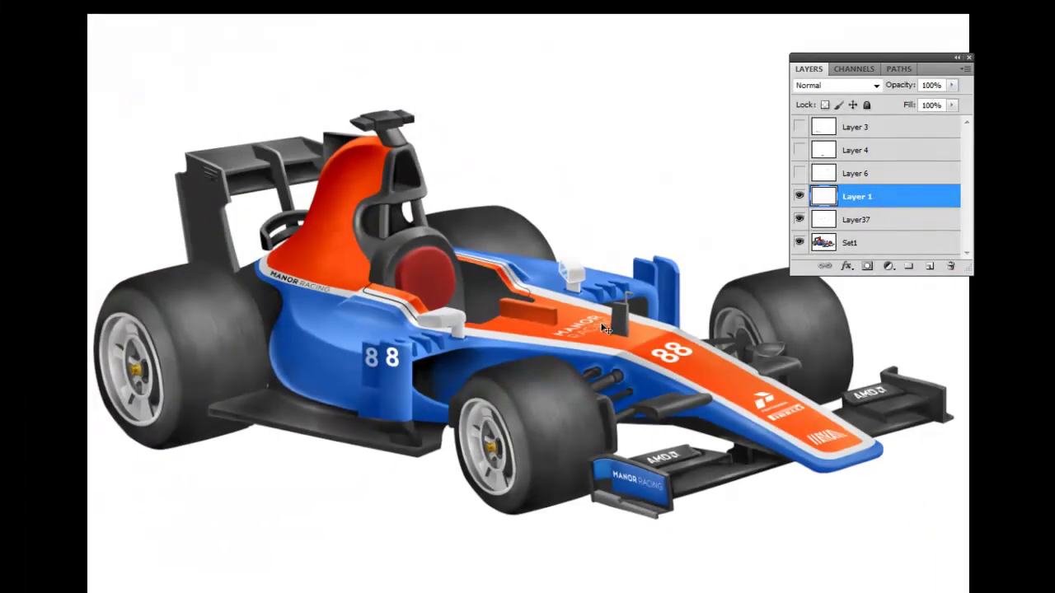
pyautogui.click(799, 172)
pyautogui.moveTo(800, 150); pyautogui.dragTo(800, 127)
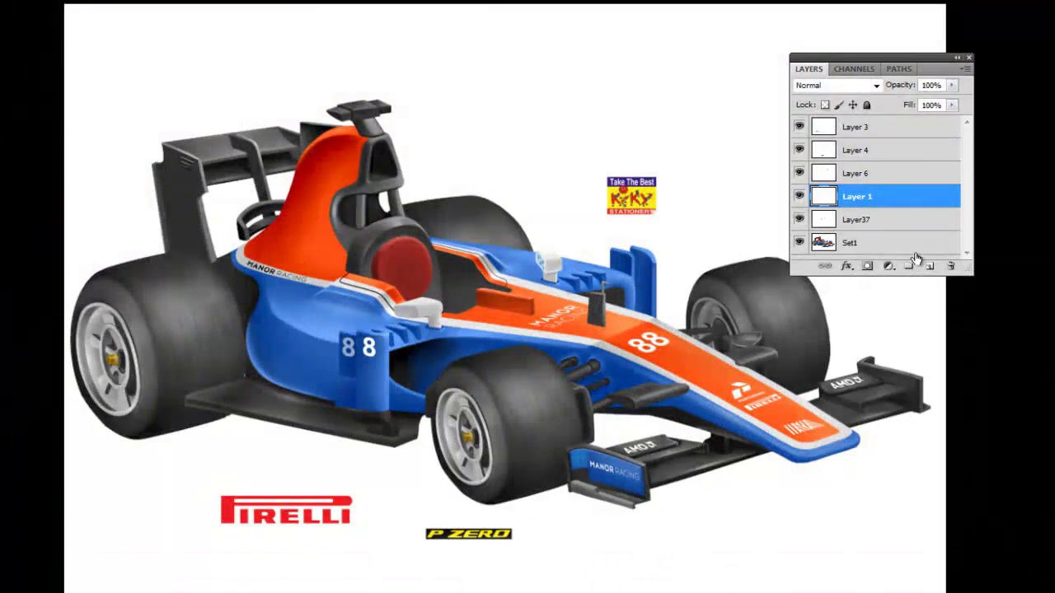
# Add an empty layer above Set1 and move the PIRELLI and P ZERO logos to the blank area above the car.
pyautogui.click(928, 265)
pyautogui.moveTo(346, 504); pyautogui.dragTo(621, 80)
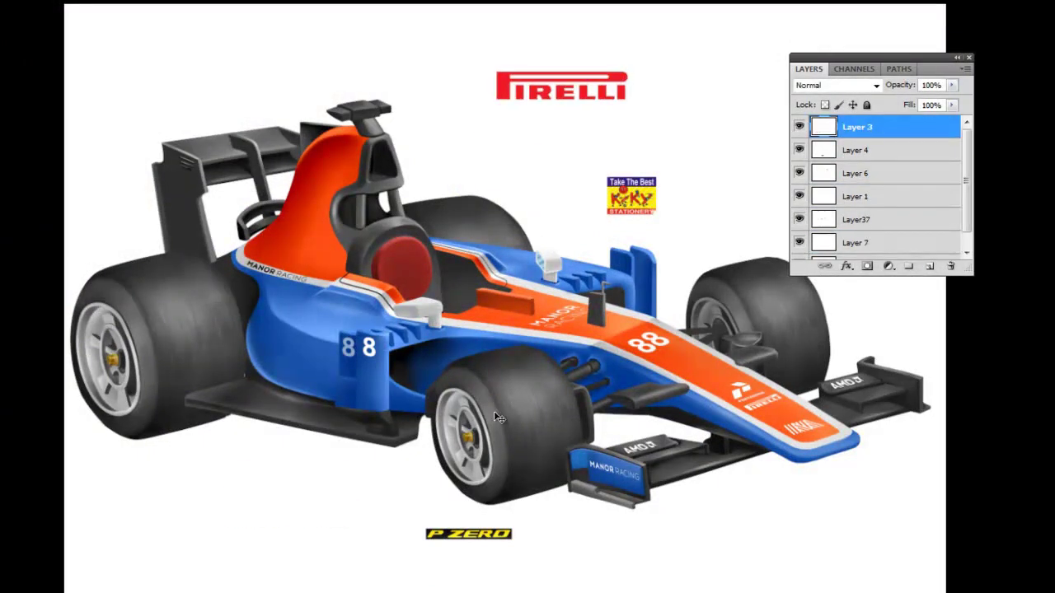
pyautogui.moveTo(493, 546); pyautogui.dragTo(581, 194)
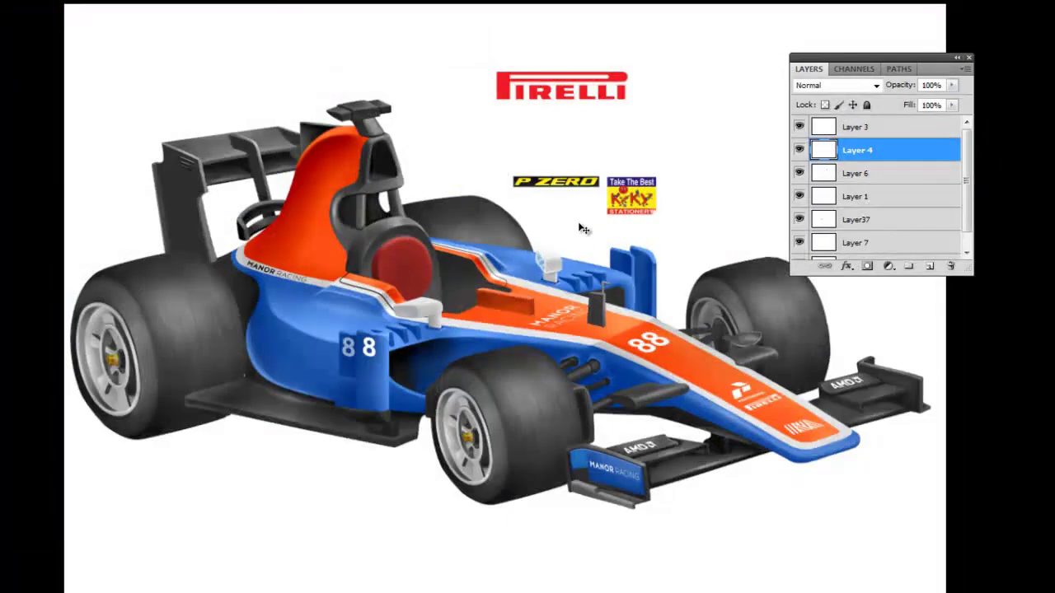
# Enlarge the P ZERO logo, rotate it 180° and place it directly beneath the PIRELLI logo.
pyautogui.hotkey('ctrl', 't')
pyautogui.press('Return')
pyautogui.moveTo(603, 102); pyautogui.dragTo(622, 186)
pyautogui.moveTo(581, 236); pyautogui.dragTo(627, 239)
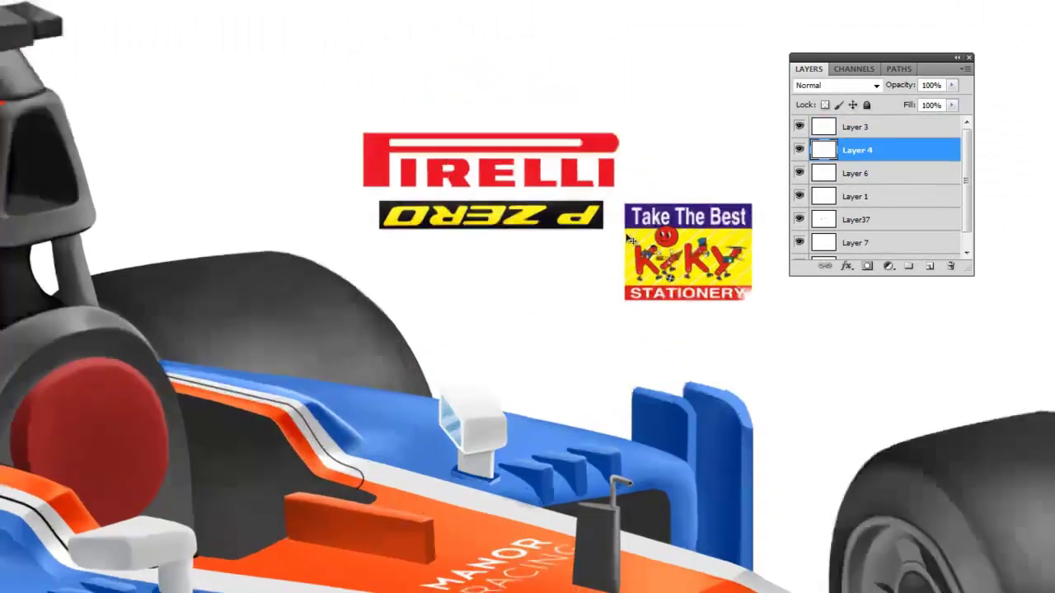
# Hide the Kiky Stationery logo on Layer 6 and move the PIRELLI logo up, away from the P ZERO logo.
pyautogui.click(674, 248)
pyautogui.click(799, 173)
pyautogui.moveTo(576, 161); pyautogui.dragTo(577, 78)
pyautogui.keyDown('alt'); pyautogui.click(578, 239); pyautogui.keyUp('alt')
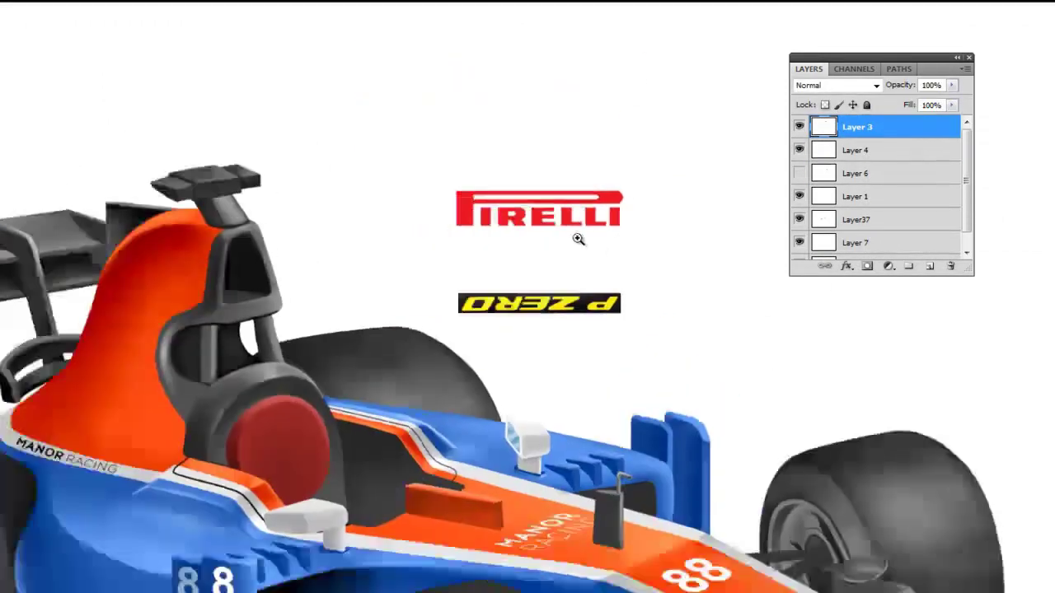
# Increase the contrast of the P ZERO logo on Layer 4 with Levels.
pyautogui.click(583, 305)
pyautogui.click(536, 305)
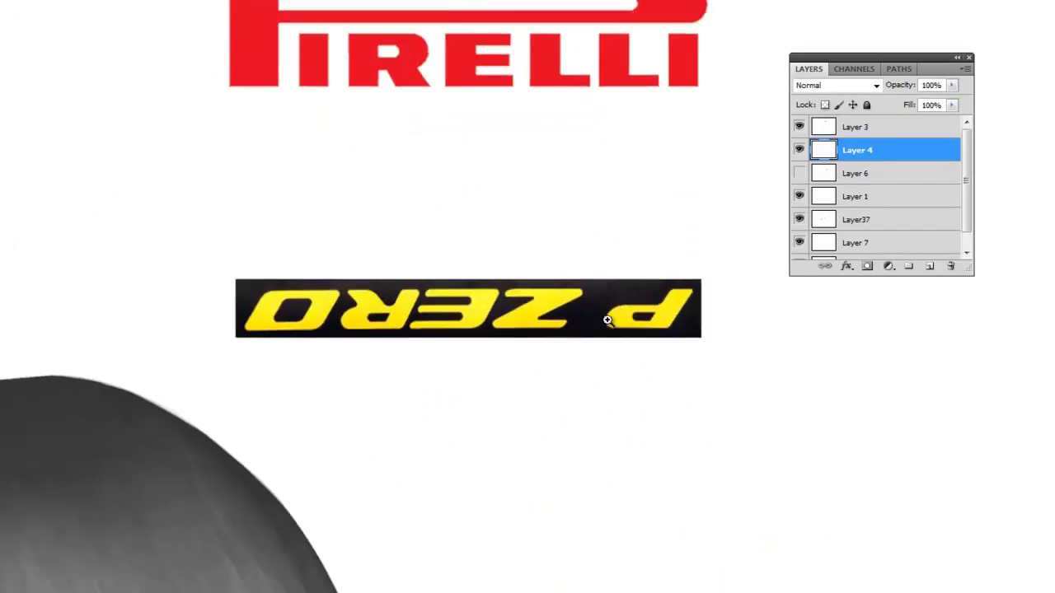
pyautogui.keyDown('alt'); pyautogui.click(607, 320); pyautogui.keyUp('alt')
pyautogui.hotkey('ctrl', 'l')
pyautogui.moveTo(934, 246); pyautogui.dragTo(894, 253)
pyautogui.moveTo(816, 247); pyautogui.dragTo(828, 246)
pyautogui.press('Return')
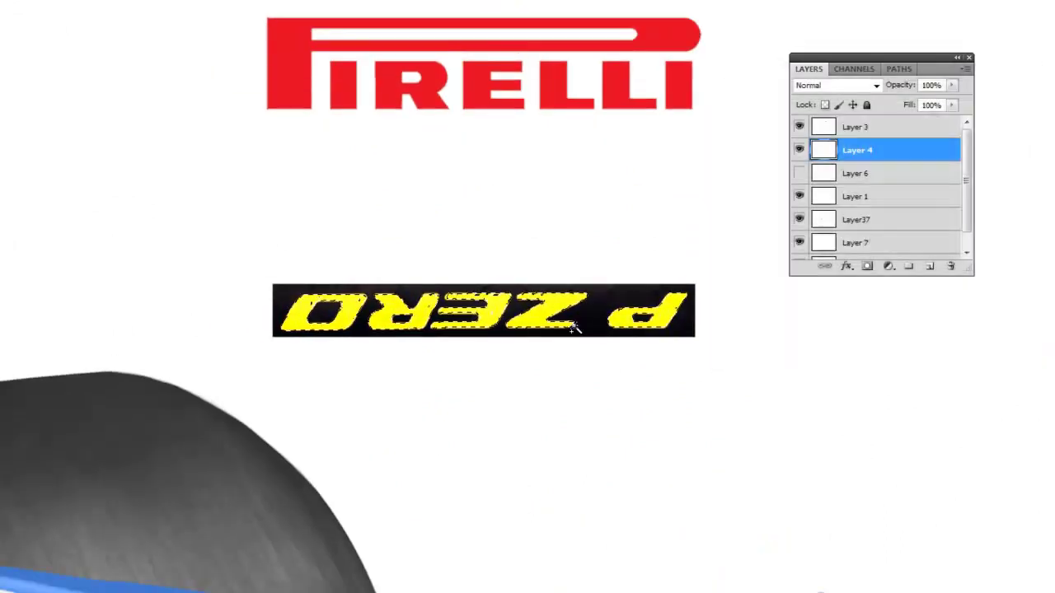
# Select only the yellow P ZERO letters, copy them to their own layer and hide Layer 4.
pyautogui.hotkey('ctrl', 'd')
pyautogui.moveTo(425, 324); pyautogui.dragTo(756, 376)
pyautogui.press('f')
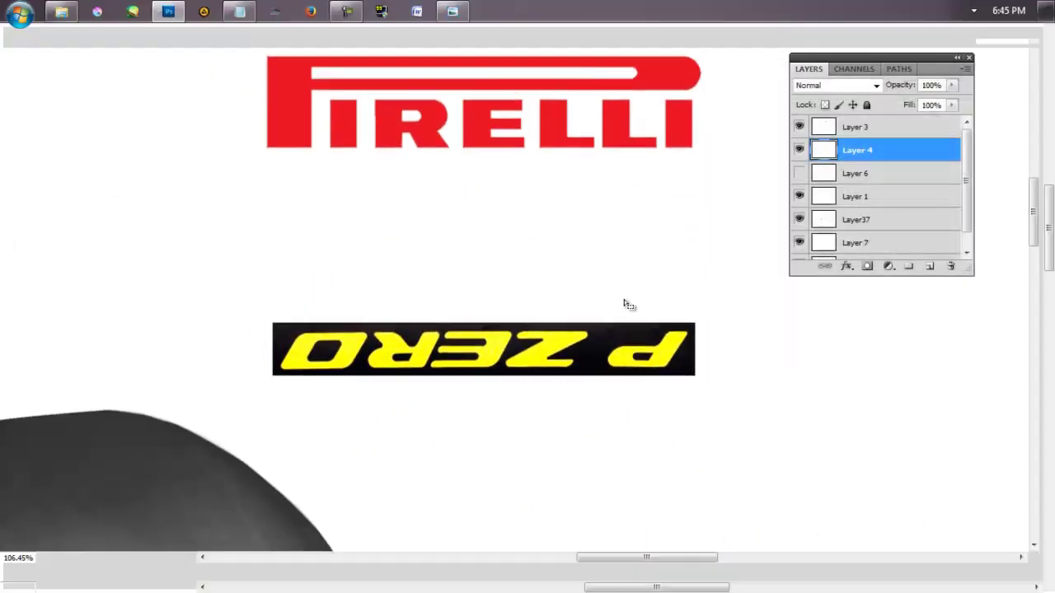
pyautogui.press('w')
pyautogui.keyDown('alt'); pyautogui.click(622, 360); pyautogui.keyUp('alt')
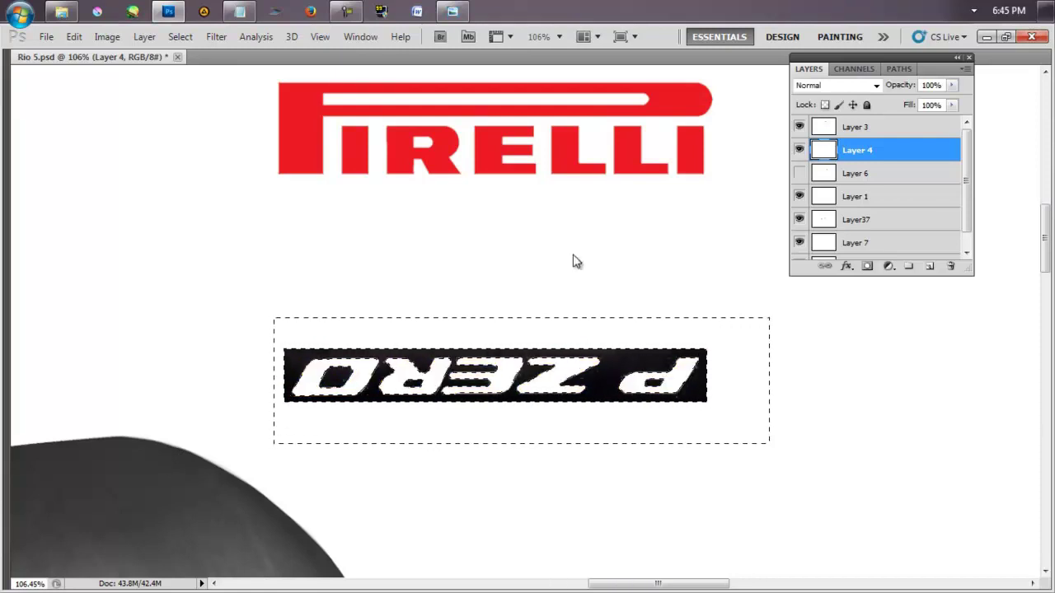
pyautogui.press('v')
pyautogui.hotkey('ctrl', 'j')
pyautogui.click(799, 173)
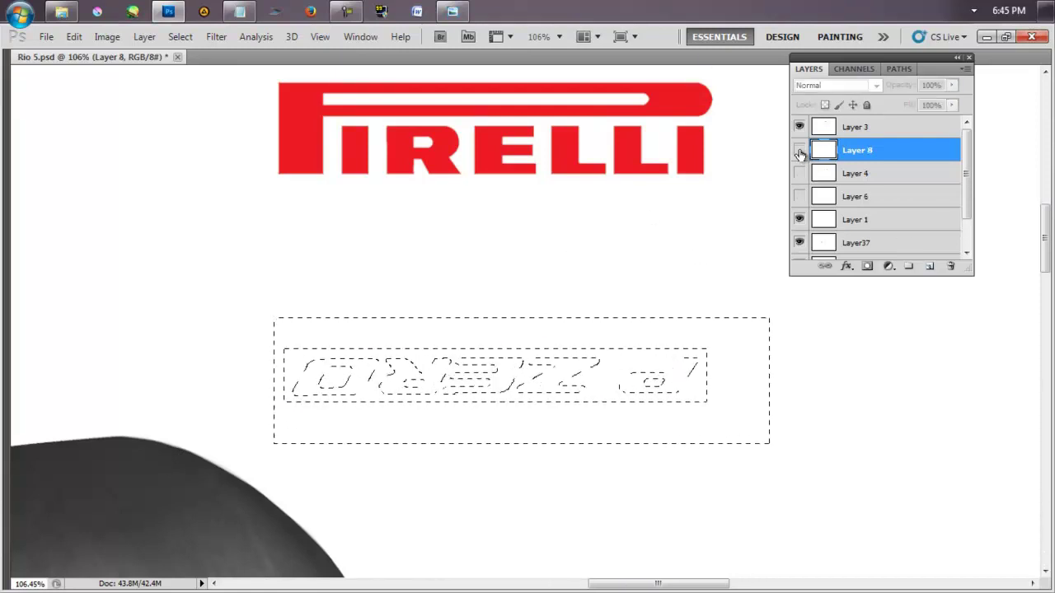
# Fill the P ZERO letters on Layer 8 with grey, saturation 0% and brightness 58%.
pyautogui.hotkey('ctrl', 'd')
pyautogui.press('F6')
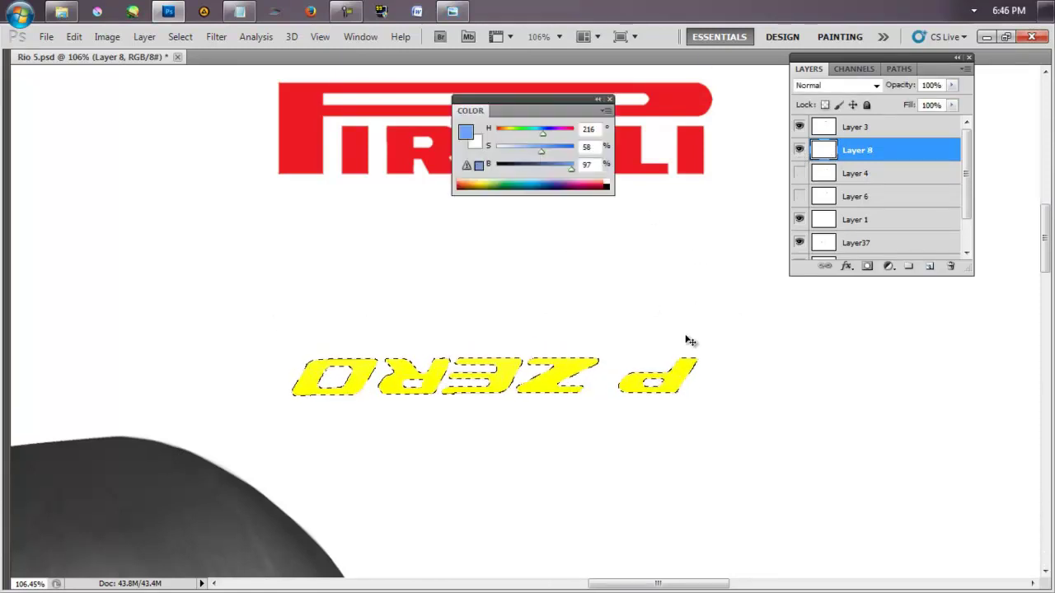
pyautogui.moveTo(563, 170); pyautogui.dragTo(541, 169)
pyautogui.hotkey('alt', 'BackSpace')
pyautogui.hotkey('ctrl', 'd')
# Lock the transparency of Layer 3 and fill the PIRELLI logo with the same grey.
pyautogui.scroll(-2, 631, 290)
pyautogui.hotkey('alt', ']')
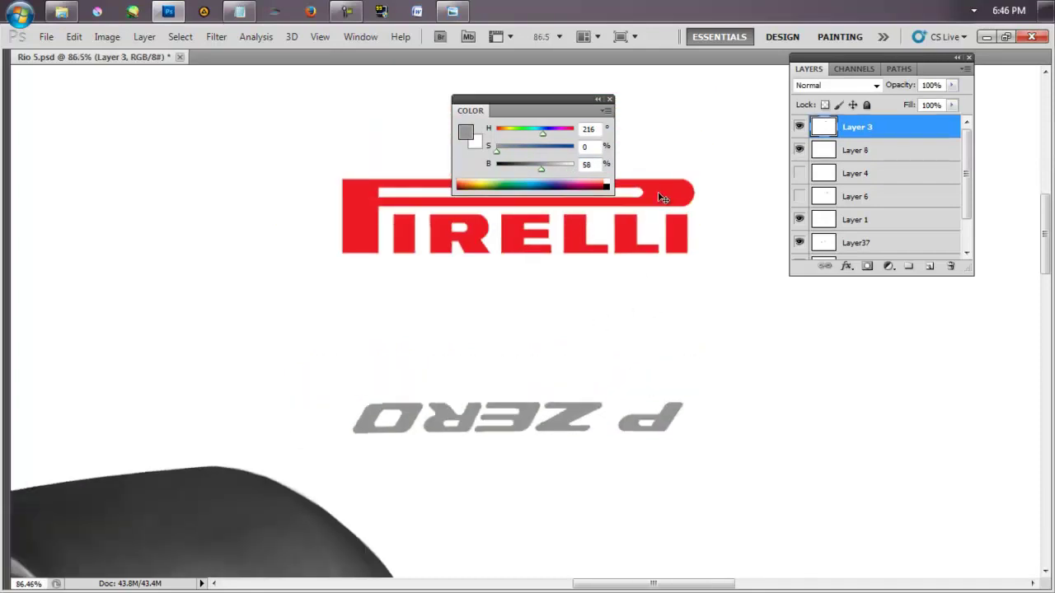
pyautogui.press('/')
pyautogui.hotkey('alt', 'BackSpace')
# Delete the original P ZERO logo on Layer 4 and add a new layer above Layer 8.
pyautogui.scroll(-1, 560, 232)
pyautogui.hotkey('alt', 'Tab')
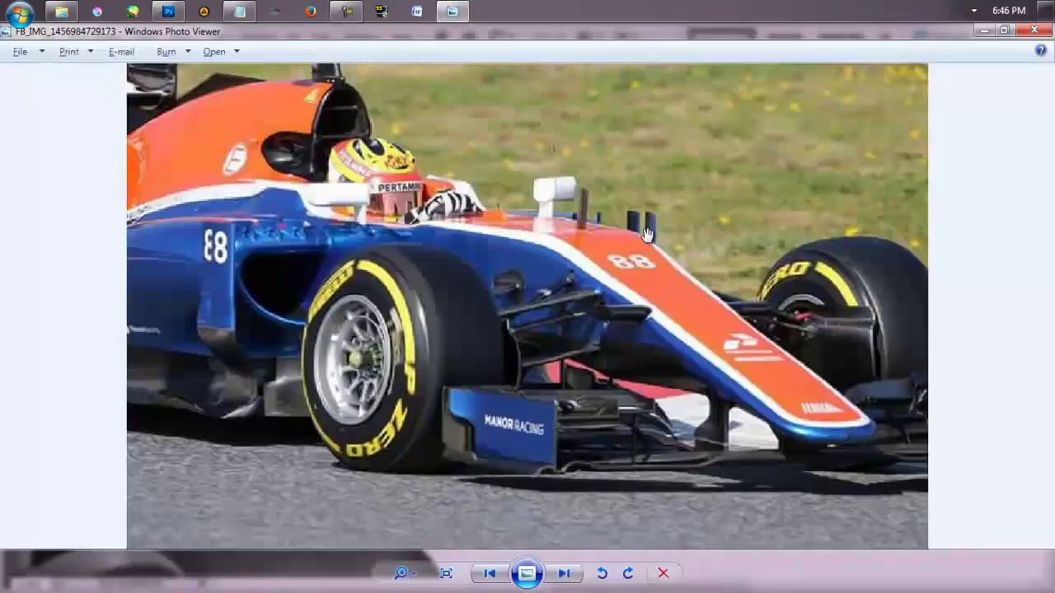
pyautogui.hotkey('alt', 'Tab')
pyautogui.scroll(-1, 607, 358)
pyautogui.click(799, 173)
pyautogui.click(857, 173)
pyautogui.click(798, 173)
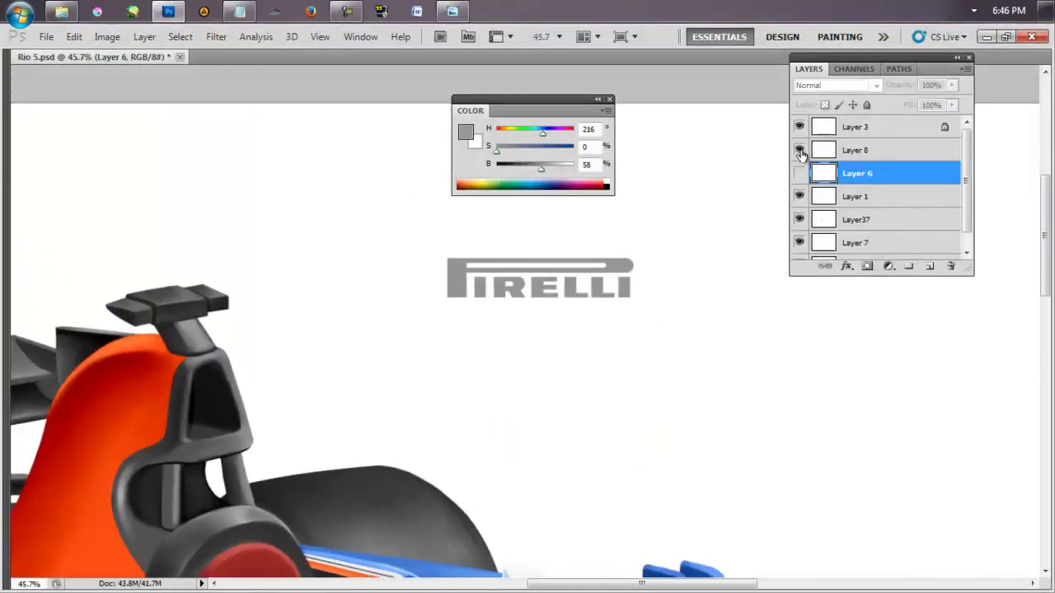
pyautogui.moveTo(857, 173); pyautogui.dragTo(949, 266)
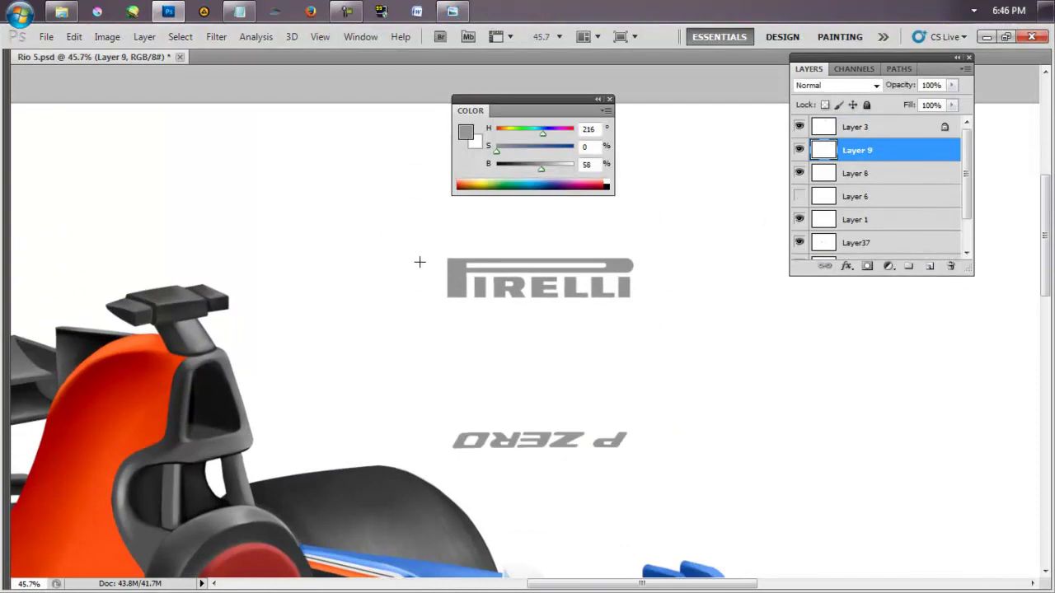
# Draw a circular path spanning the PIRELLI and P ZERO lettering with the Ellipse tool.
pyautogui.press('Tab')
pyautogui.press('Tab')
pyautogui.scroll(-1, 569, 308)
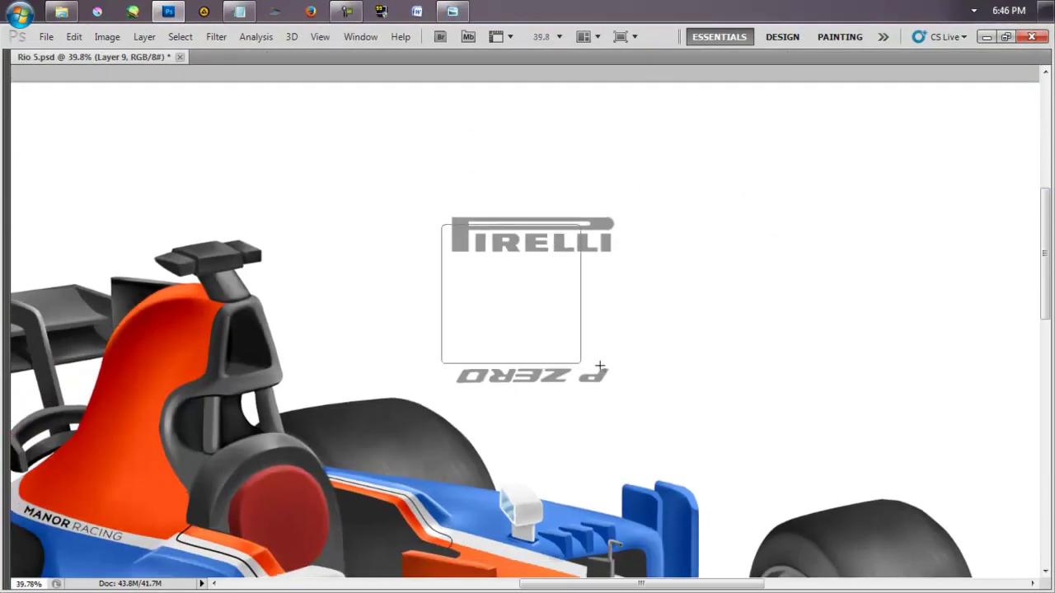
pyautogui.press('Tab')
pyautogui.press('Tab')
pyautogui.press(']')
pyautogui.press(']')
pyautogui.press(']')
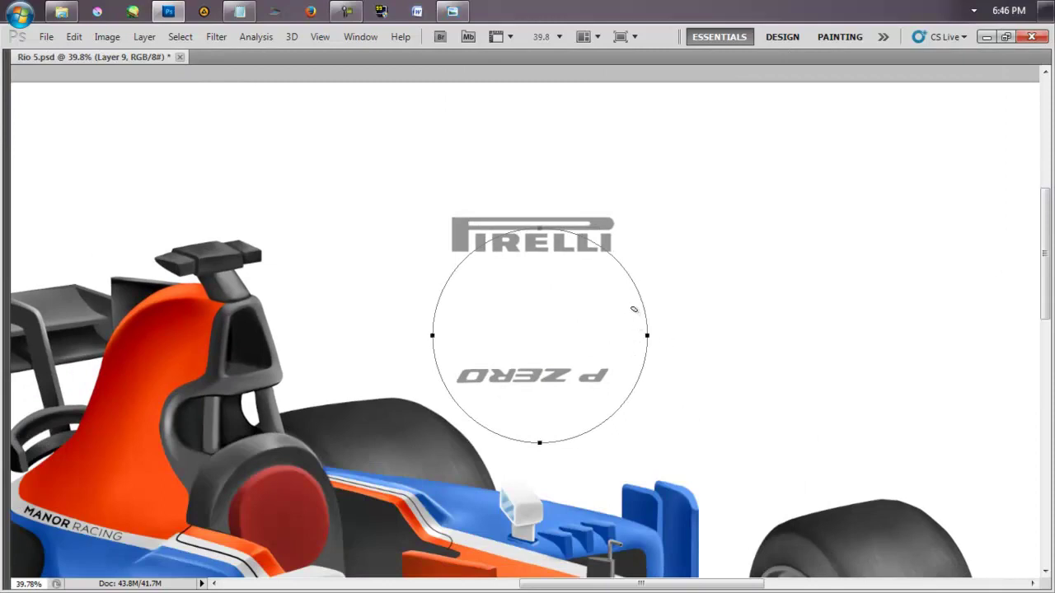
# Stroke the circular path on Layer 9 with a thick grey hard-edged brush and deselect the path.
pyautogui.rightClick(634, 309)
pyautogui.scroll(2, 833, 445)
pyautogui.press('Escape')
pyautogui.press('F5')
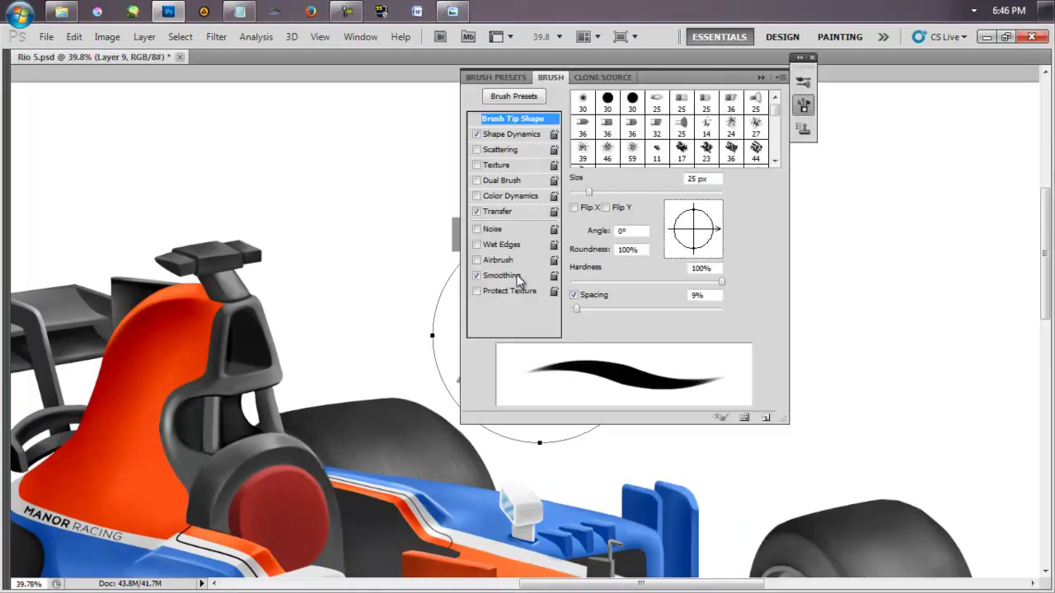
pyautogui.press('F5')
pyautogui.press('F7')
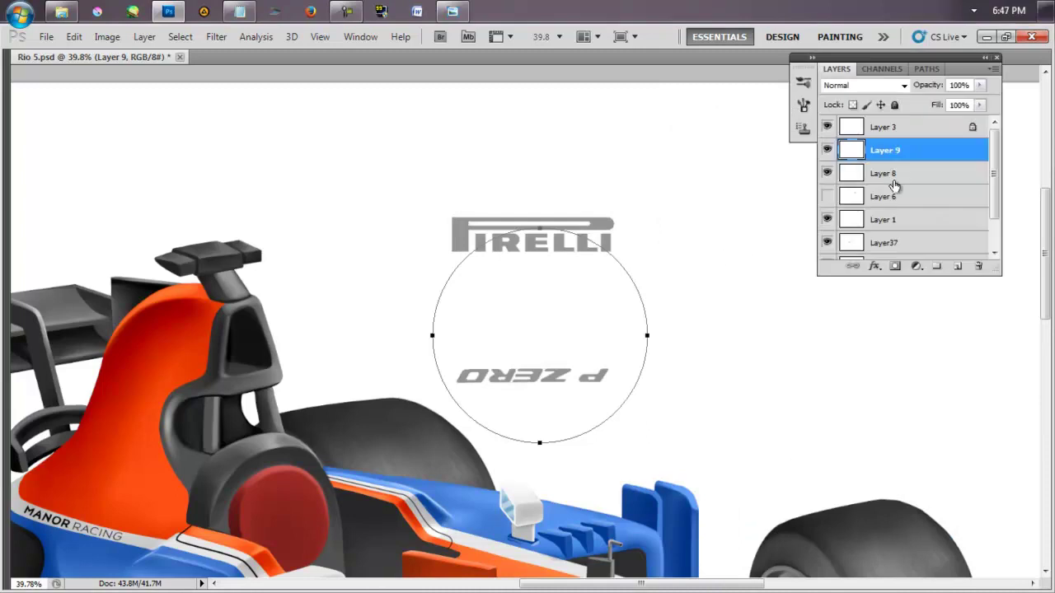
pyautogui.press('Return')
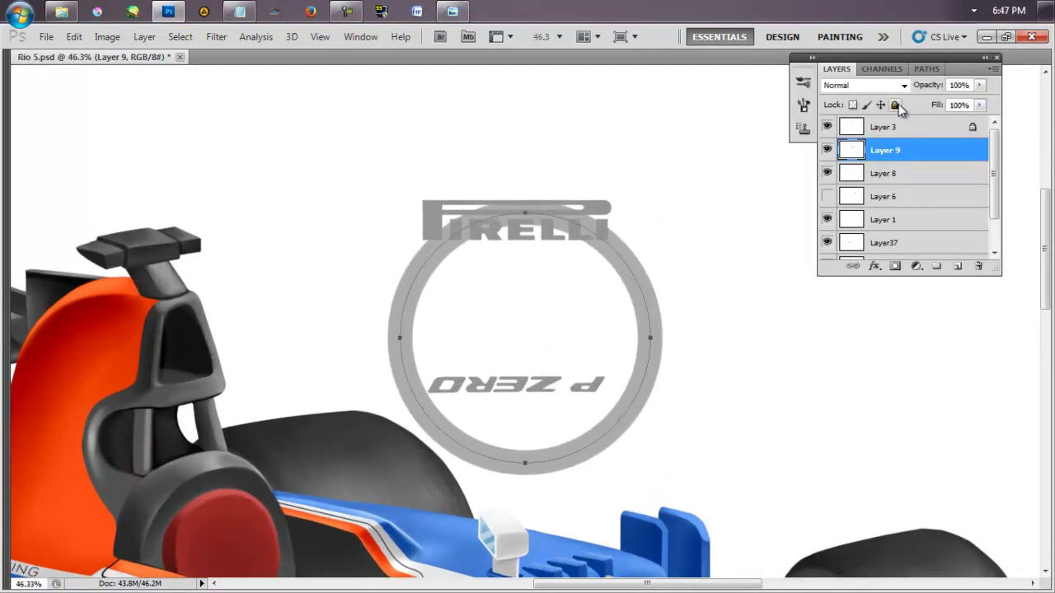
pyautogui.click(926, 69)
pyautogui.click(896, 155)
pyautogui.click(836, 68)
# Place the PIRELLI lettering on the ring's upper arc and P ZERO on its lower arc, centred horizontally on the ring.
pyautogui.scroll(2, 635, 266)
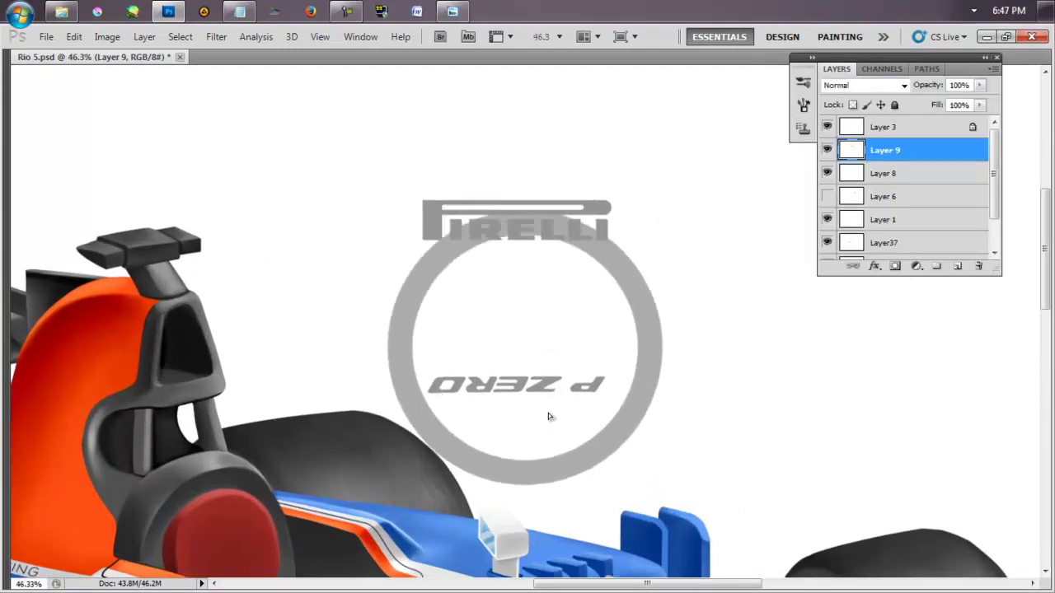
pyautogui.moveTo(548, 413); pyautogui.dragTo(548, 387)
pyautogui.moveTo(560, 223); pyautogui.dragTo(560, 177)
pyautogui.click(581, 158)
pyautogui.press('Tab')
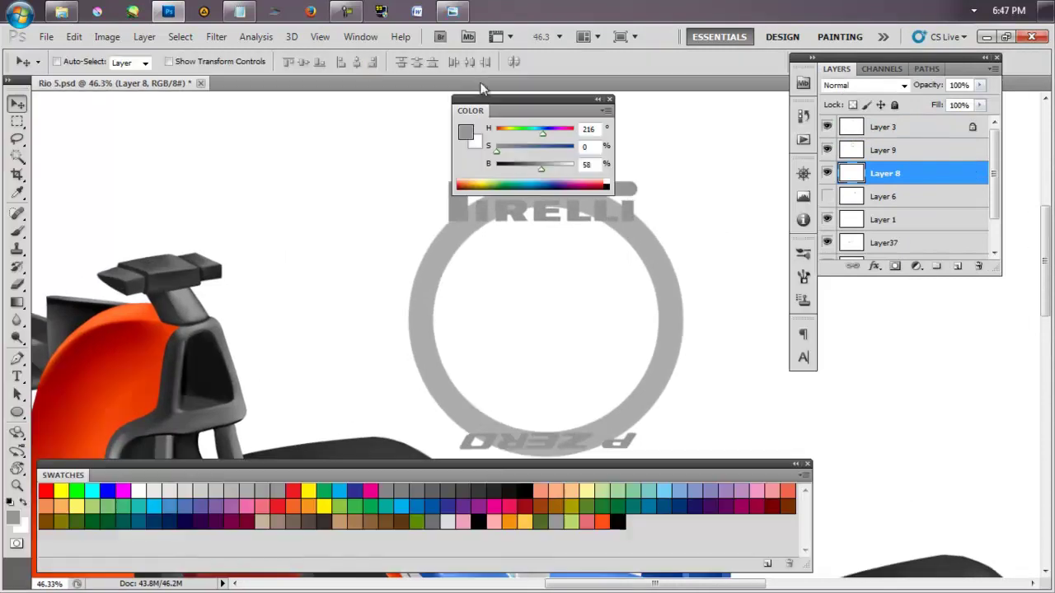
pyautogui.hotkey('alt', 'shift', ']')
pyautogui.hotkey('alt', 'shift', ']')
# Compare with the reference photo's tyre markings and scale the PIRELLI lettering on Layer 3 to 90.14%.
pyautogui.hotkey('alt', 'Tab')
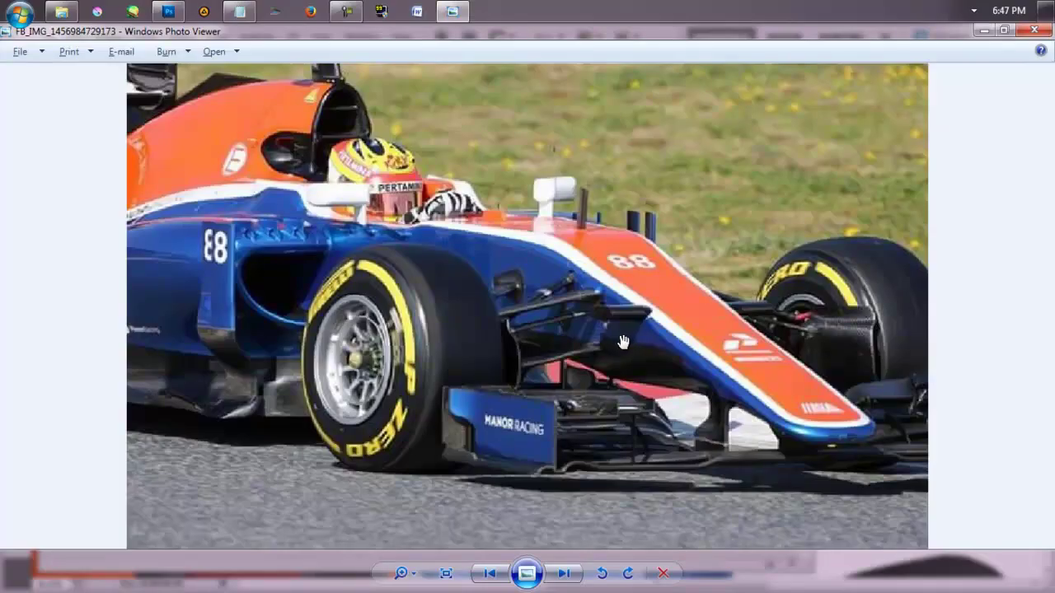
pyautogui.hotkey('alt', 'Tab')
pyautogui.click(853, 150)
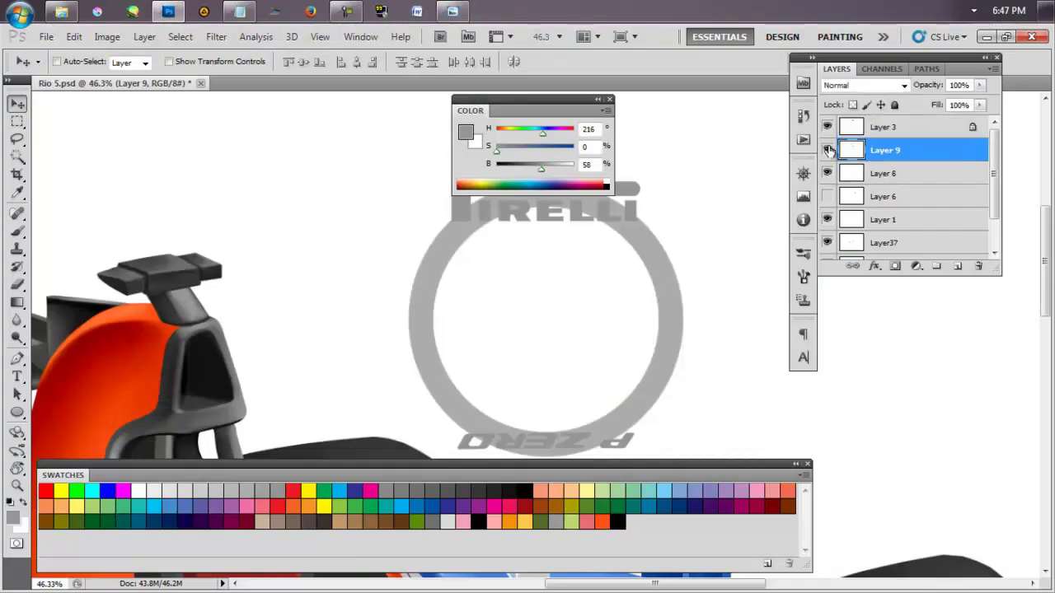
pyautogui.hotkey('ctrl', 't')
pyautogui.scroll(-1, 563, 308)
pyautogui.press('Escape')
pyautogui.hotkey('alt', ']')
pyautogui.hotkey('ctrl', 't')
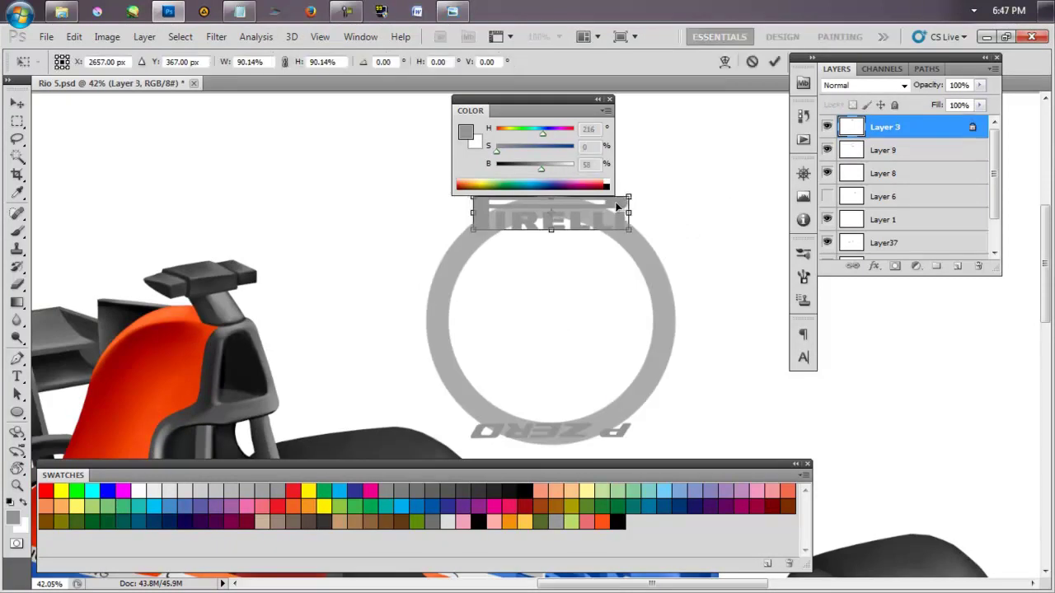
pyautogui.press('Escape')
# Enlarge the P ZERO lettering on Layer 8 slightly, checking its proportions against the reference photo's front tyre.
pyautogui.hotkey('alt', '[')
pyautogui.hotkey('alt', '[')
pyautogui.hotkey('ctrl', 't')
pyautogui.press('Escape')
pyautogui.hotkey('alt', 'Tab')
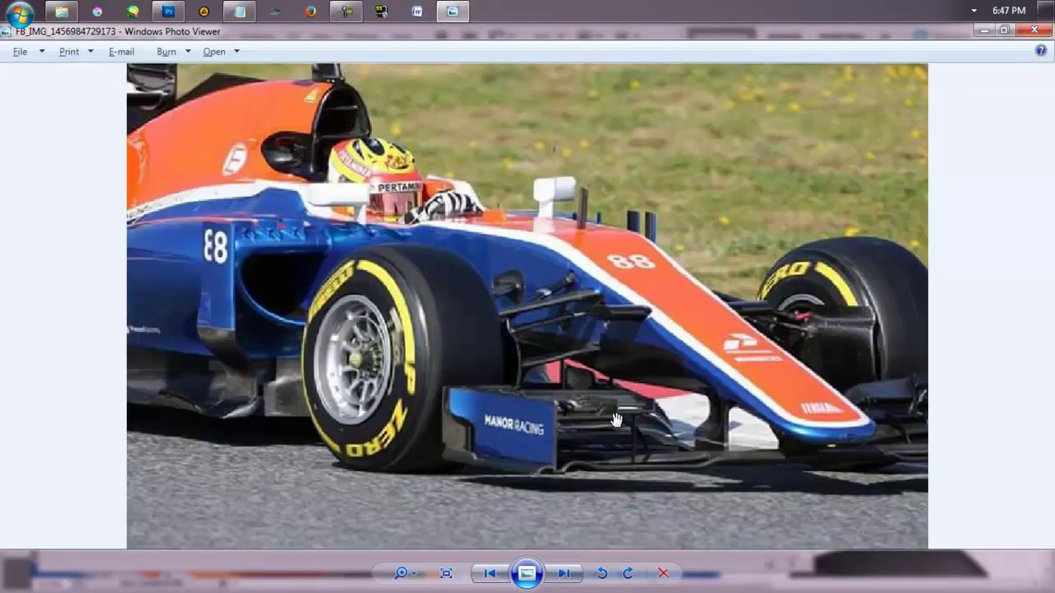
pyautogui.hotkey('alt', 'Tab')
pyautogui.hotkey('ctrl', 't')
pyautogui.press('Escape')
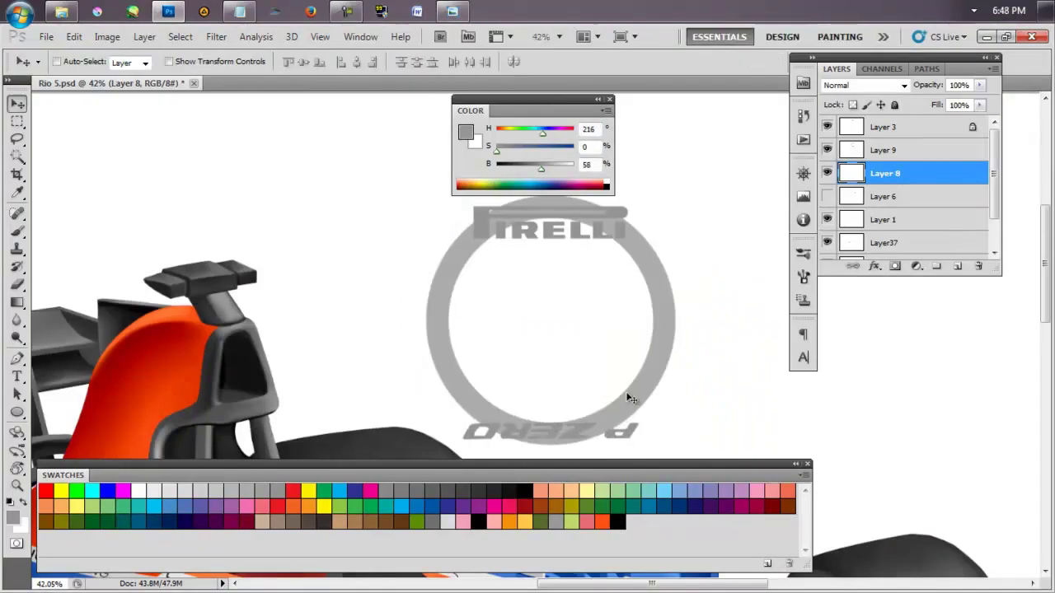
# Warp the P ZERO lettering on Layer 8 into a curve following the ring's lower arc.
pyautogui.hotkey('ctrl', 't')
pyautogui.scroll(3, 664, 278)
pyautogui.moveTo(676, 341); pyautogui.dragTo(656, 263)
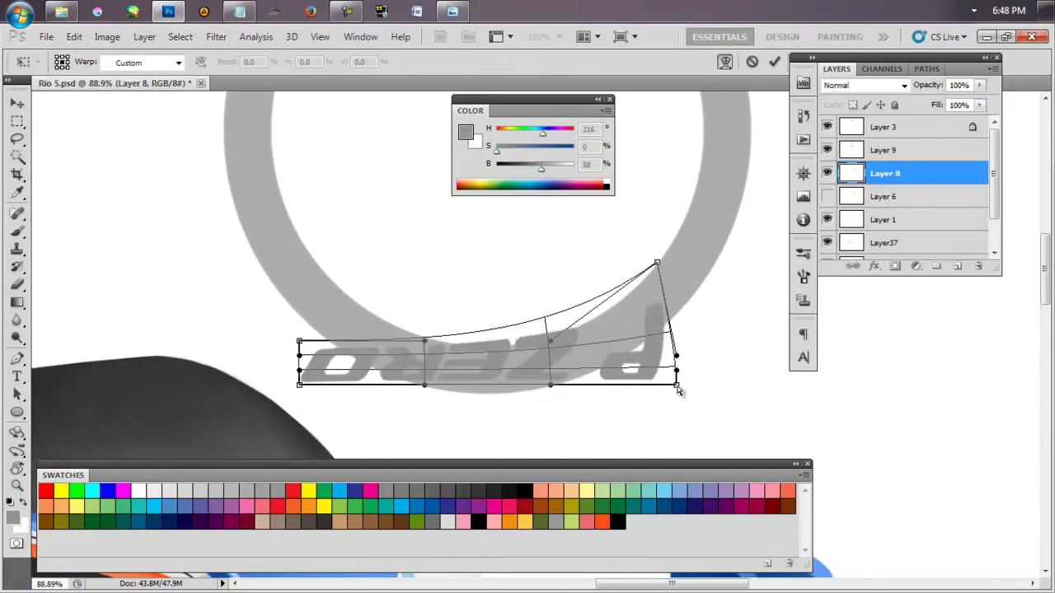
pyautogui.moveTo(676, 384); pyautogui.dragTo(687, 333)
pyautogui.moveTo(299, 340); pyautogui.dragTo(330, 272)
pyautogui.moveTo(299, 384); pyautogui.dragTo(295, 338)
pyautogui.moveTo(426, 388); pyautogui.dragTo(437, 436)
pyautogui.moveTo(550, 386); pyautogui.dragTo(561, 430)
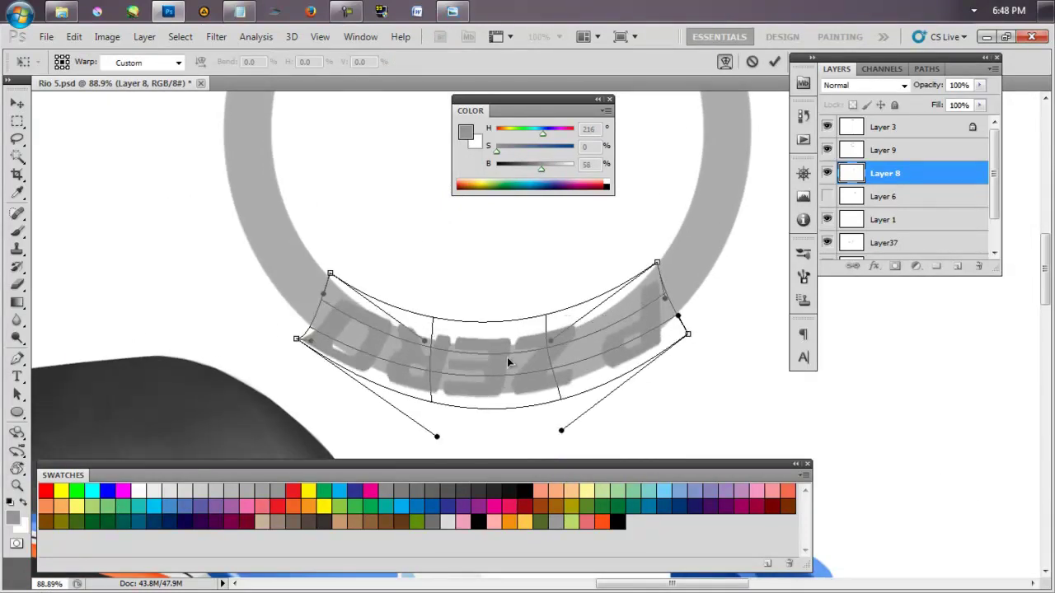
# Refine the P ZERO warp so both ends and the middle letters sit evenly within the ring's width.
pyautogui.moveTo(688, 336); pyautogui.dragTo(683, 323)
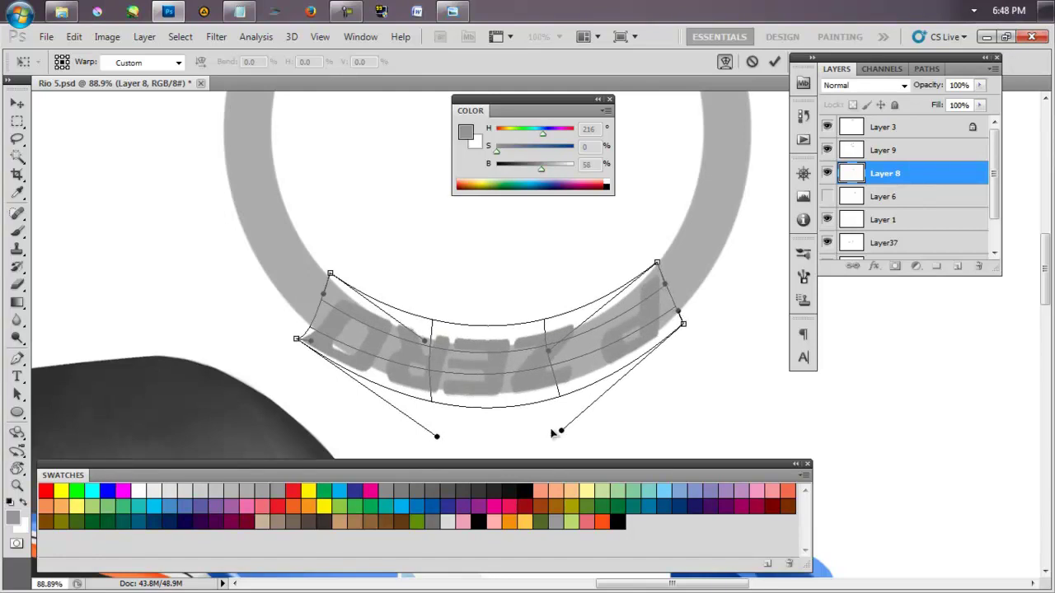
pyautogui.moveTo(560, 430); pyautogui.dragTo(577, 425)
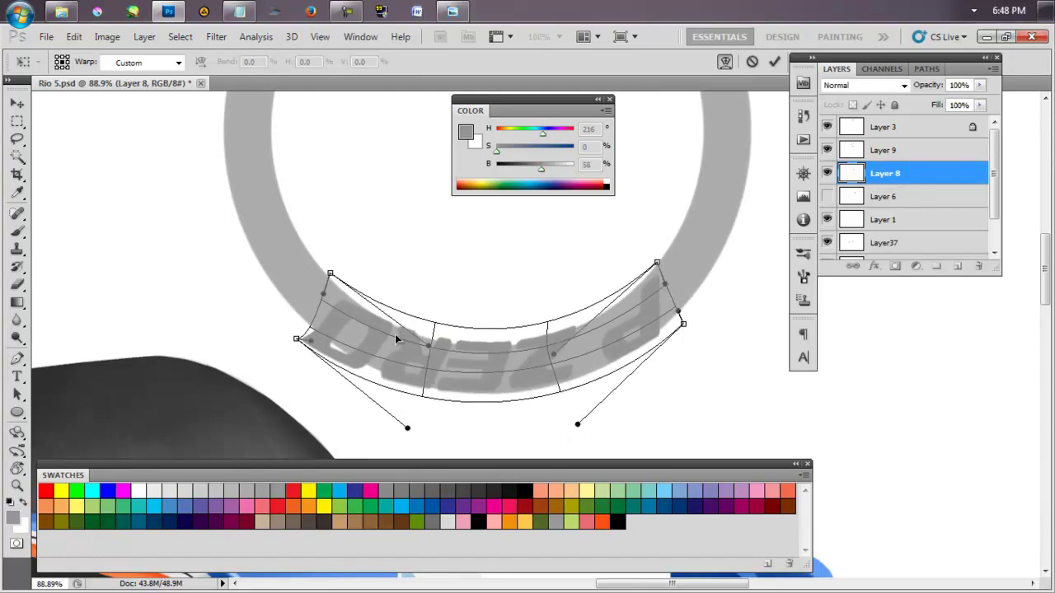
pyautogui.moveTo(683, 322); pyautogui.dragTo(662, 286)
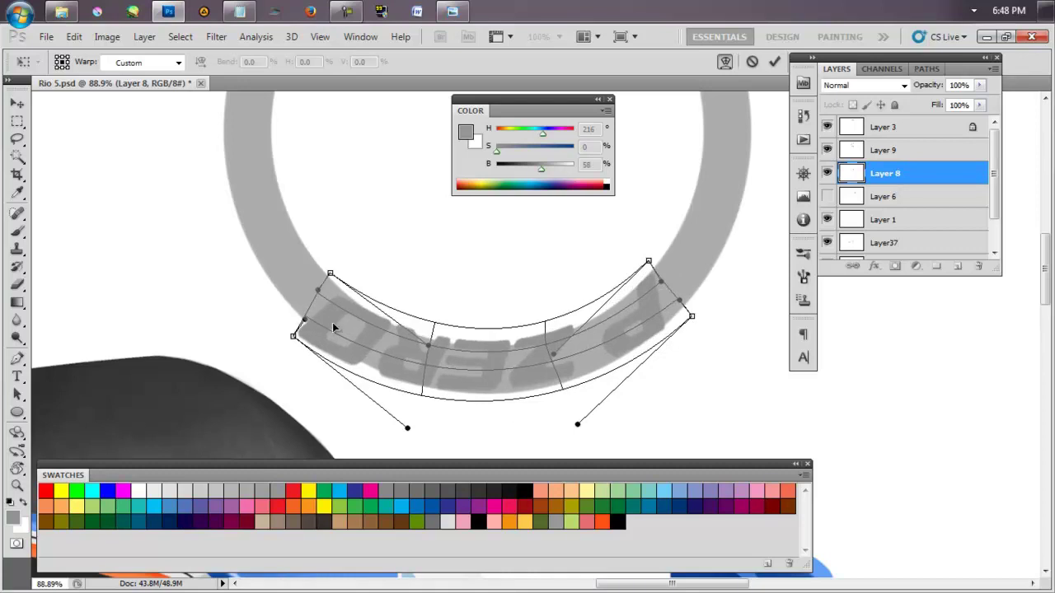
pyautogui.moveTo(504, 425); pyautogui.dragTo(517, 374)
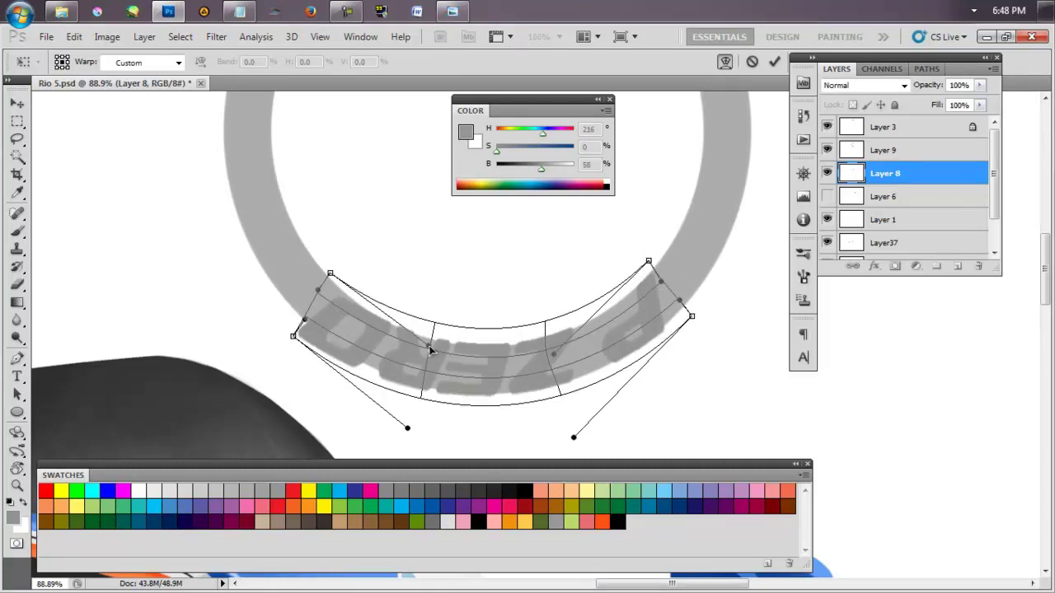
pyautogui.moveTo(429, 350); pyautogui.dragTo(426, 343)
pyautogui.moveTo(553, 355); pyautogui.dragTo(535, 363)
pyautogui.moveTo(574, 437)
pyautogui.mouseDown()
pyautogui.moveTo(570, 428)
pyautogui.moveTo(564, 447)
pyautogui.mouseUp()
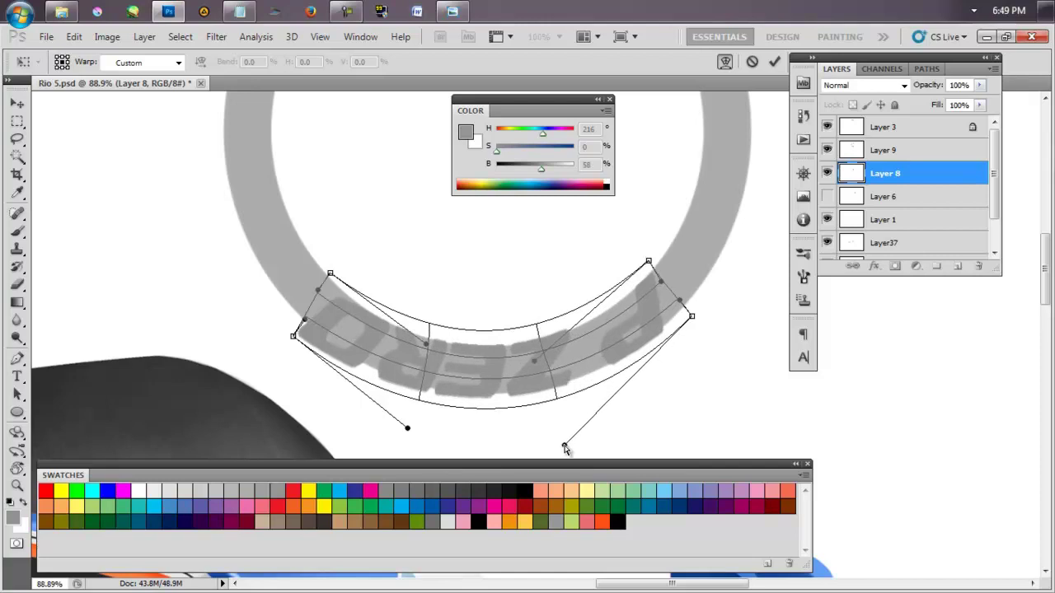
pyautogui.moveTo(294, 336); pyautogui.dragTo(288, 332)
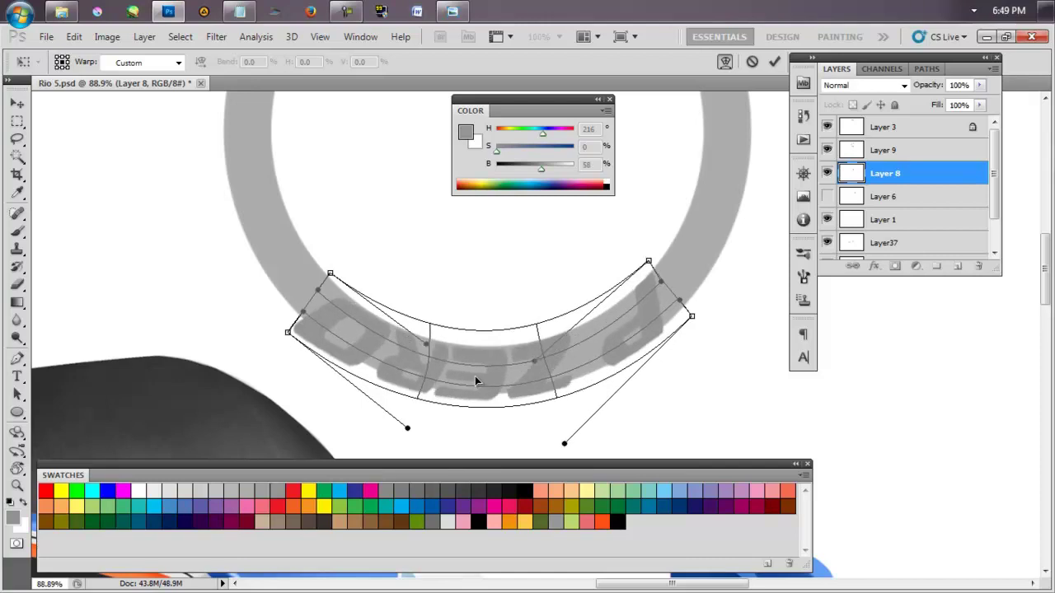
pyautogui.press('Return')
pyautogui.scroll(-2, 536, 353)
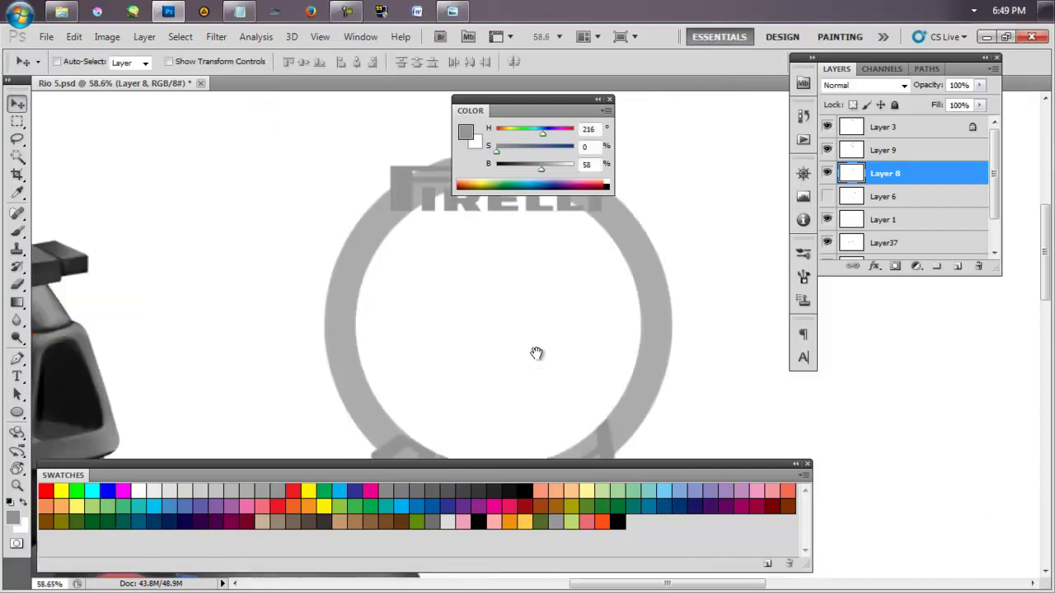
# Erase the parts of the ring on Layer 9 behind the PIRELLI and P ZERO lettering, leaving two side arcs.
pyautogui.scroll(-1, 536, 354)
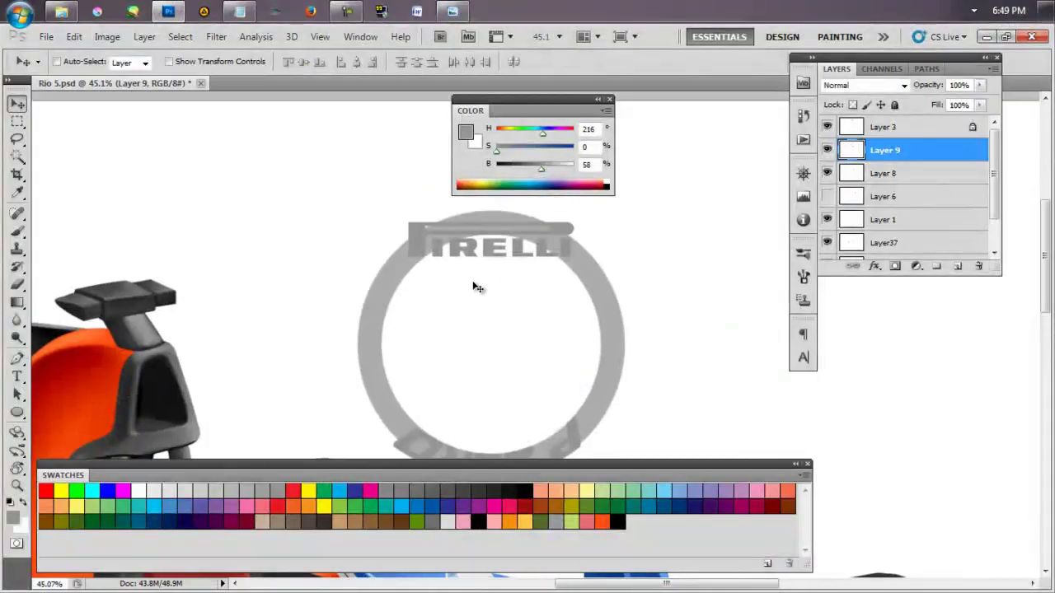
pyautogui.press('l')
pyautogui.moveTo(396, 239)
pyautogui.mouseDown()
pyautogui.moveTo(539, 271)
pyautogui.moveTo(483, 216)
pyautogui.mouseUp()
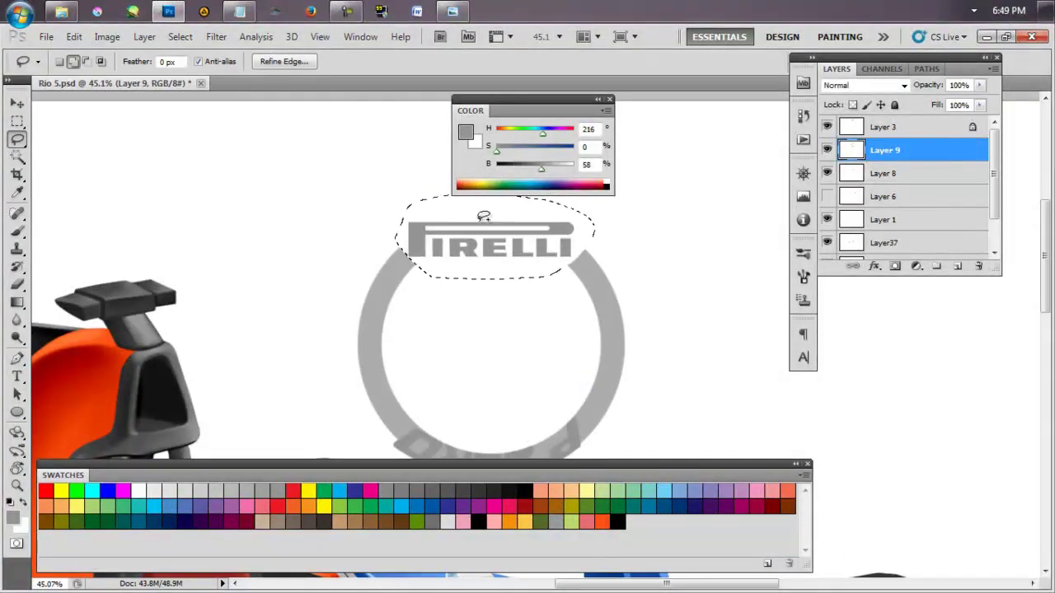
pyautogui.click(552, 315)
pyautogui.scroll(-1, 423, 380)
pyautogui.moveTo(604, 402); pyautogui.dragTo(552, 361)
# Enlarge the side arcs on Layer 9 slightly and scale the PIRELLI lettering on Layer 3 to 96.05%.
pyautogui.hotkey('ctrl', 't')
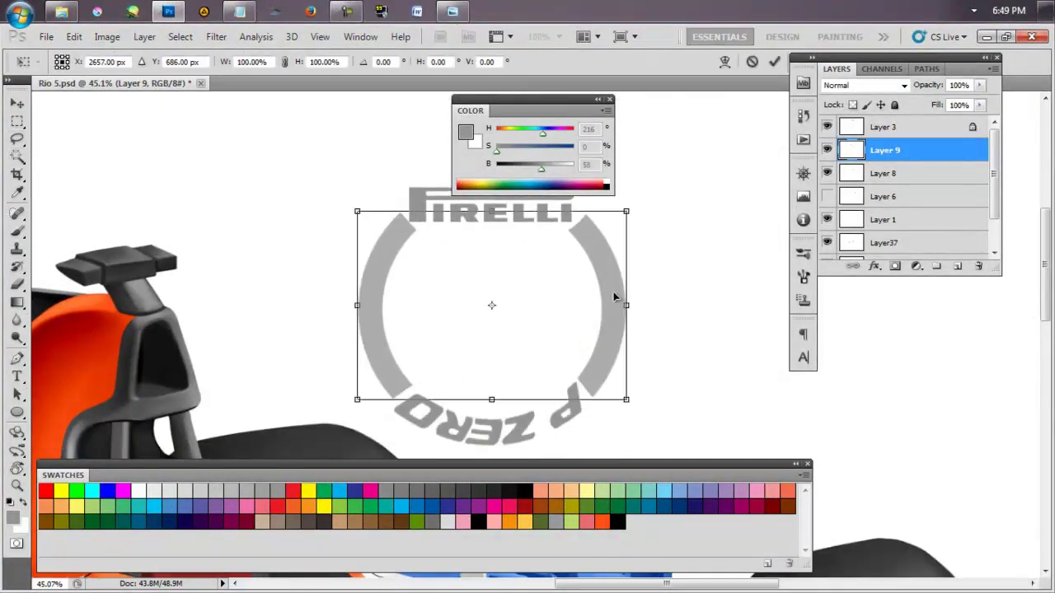
pyautogui.moveTo(617, 208)
pyautogui.mouseDown()
pyautogui.moveTo(598, 158)
pyautogui.moveTo(602, 226)
pyautogui.mouseUp()
pyautogui.press('Return')
pyautogui.press('v')
pyautogui.keyDown('ctrl'); pyautogui.click(527, 234); pyautogui.keyUp('ctrl')
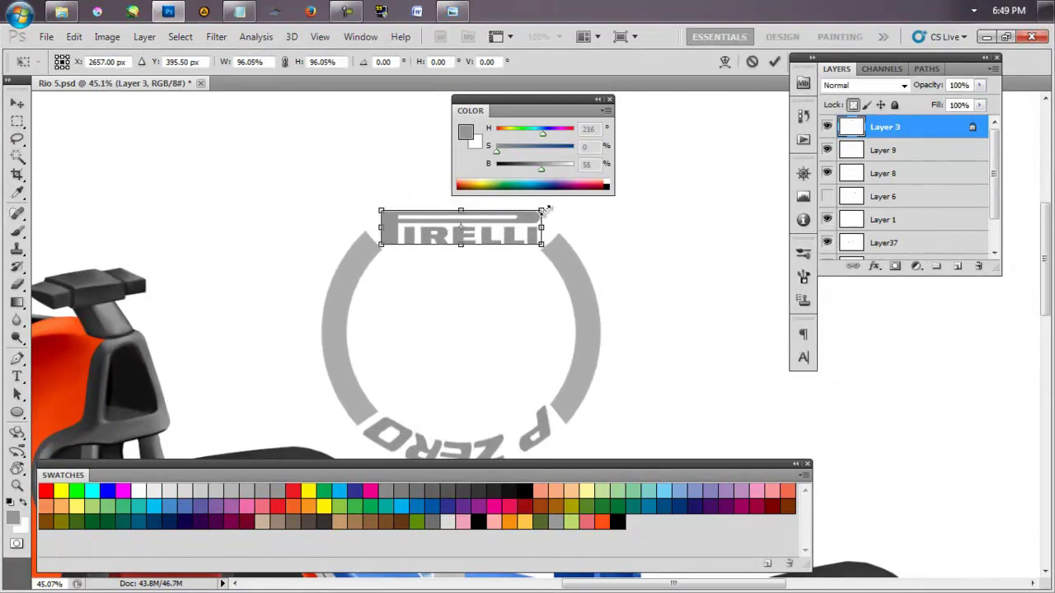
pyautogui.keyDown('shift'); pyautogui.click(886, 167); pyautogui.keyUp('shift')
pyautogui.moveTo(521, 409); pyautogui.dragTo(521, 364)
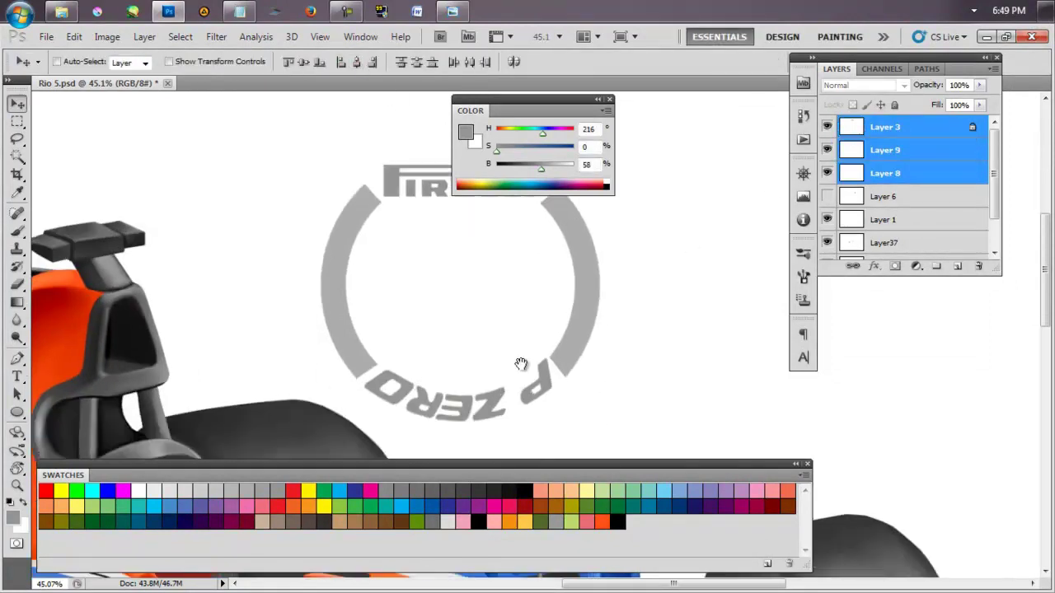
# Scale the P ZERO lettering on Layer 8 to 97.81% to fit between the lower ends of the arcs.
pyautogui.keyDown('ctrl'); pyautogui.click(536, 386); pyautogui.keyUp('ctrl')
pyautogui.hotkey('ctrl', 't')
pyautogui.scroll(3, 527, 388)
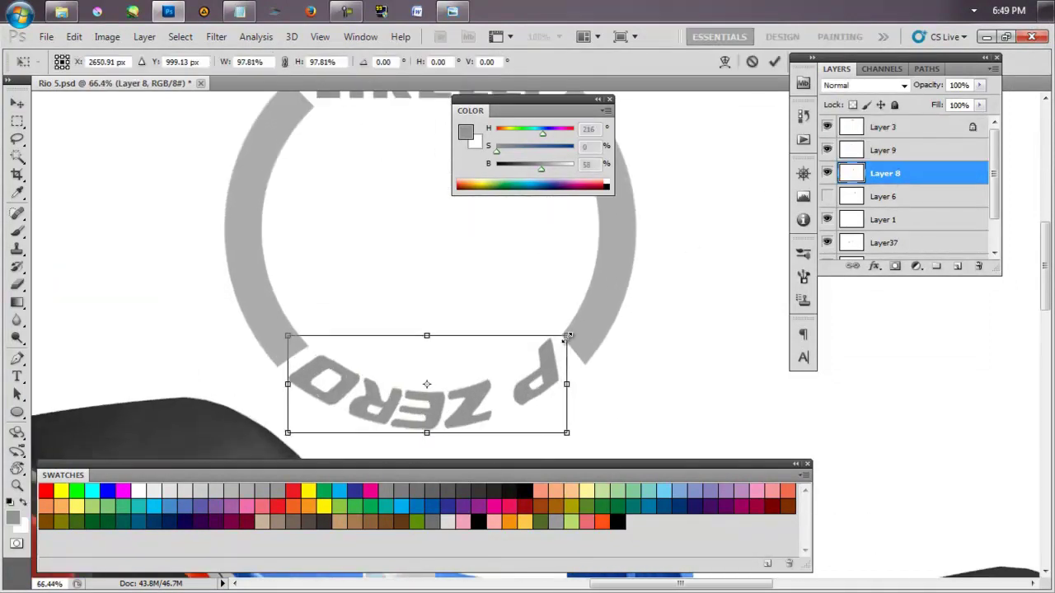
pyautogui.press('Return')
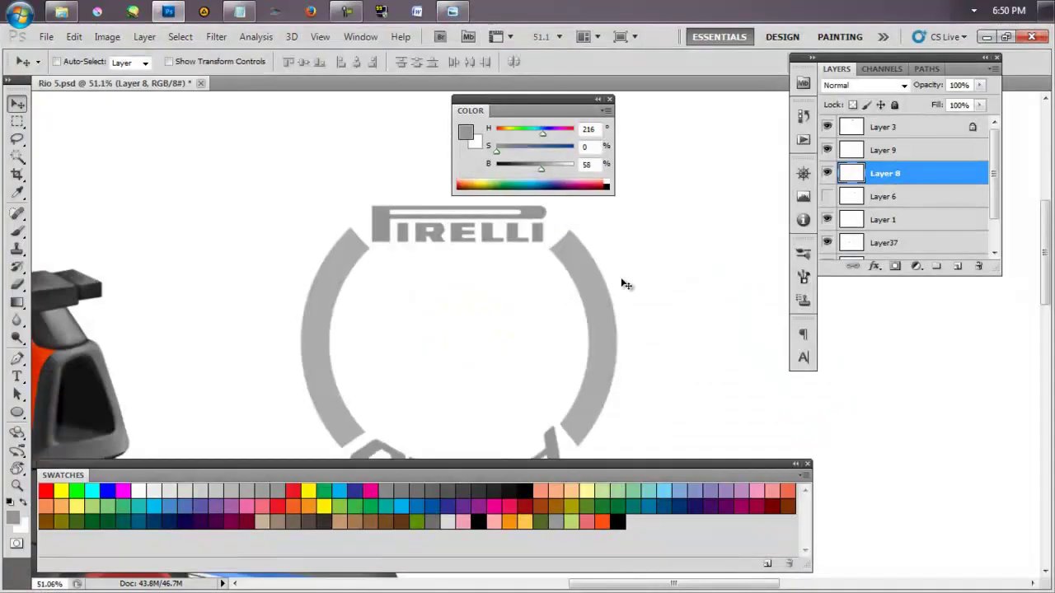
# Try to trim the inner edges of the side arcs on Layer 9 using the circular work path as a selection.
pyautogui.click(926, 68)
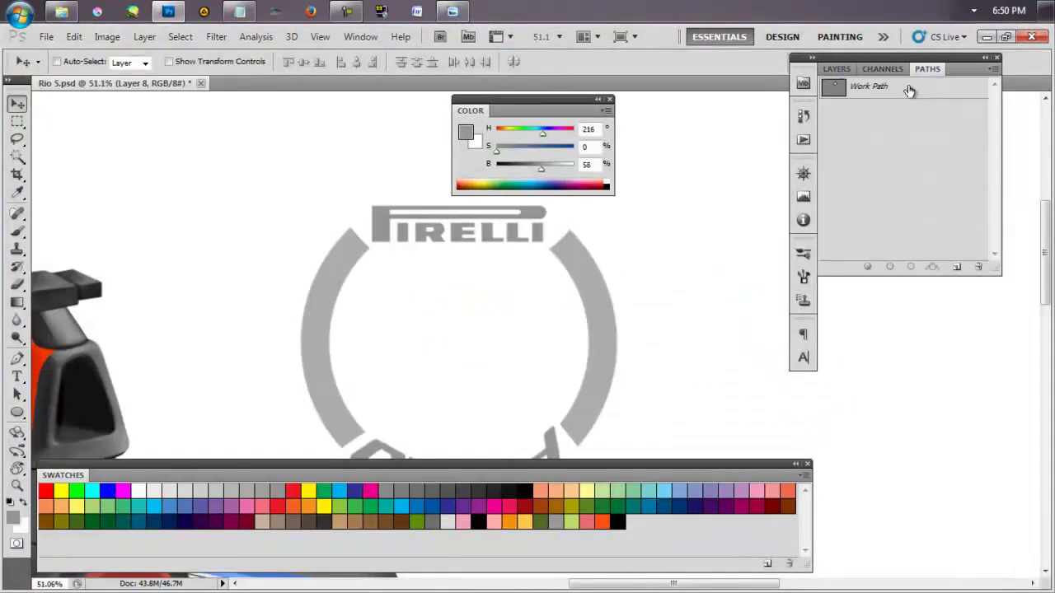
pyautogui.click(907, 86)
pyautogui.press('a')
pyautogui.click(582, 331)
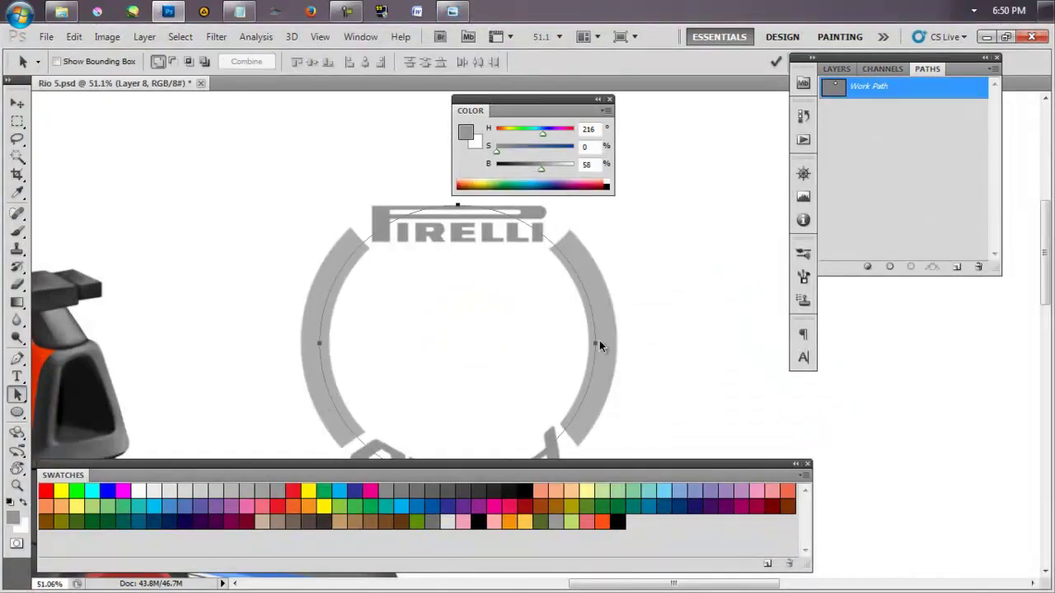
pyautogui.hotkey('ctrl', 't')
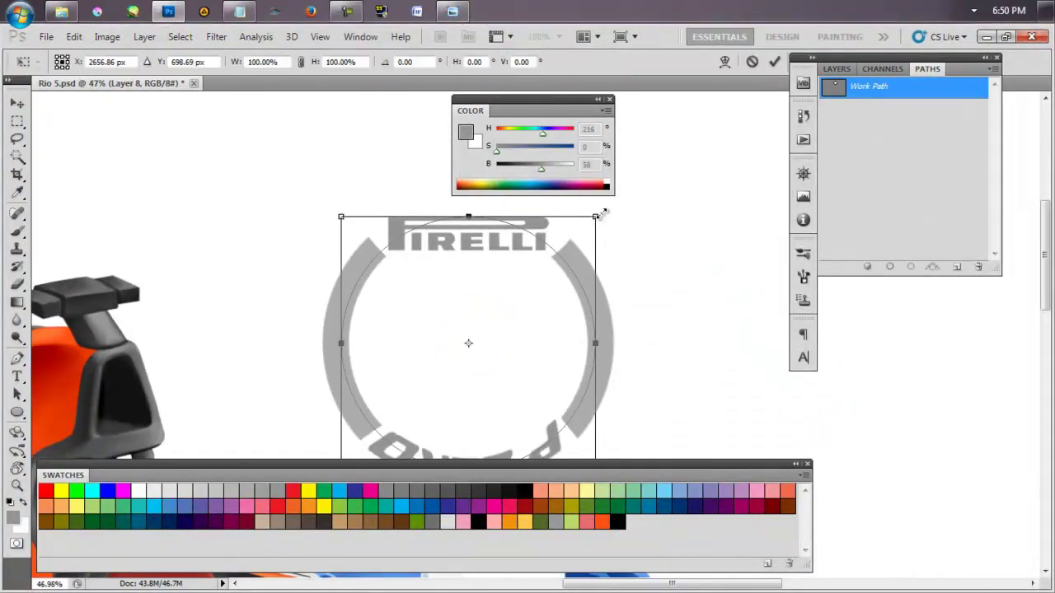
pyautogui.press('Return')
pyautogui.hotkey('ctrl', 'Return')
pyautogui.click(837, 68)
pyautogui.click(825, 154)
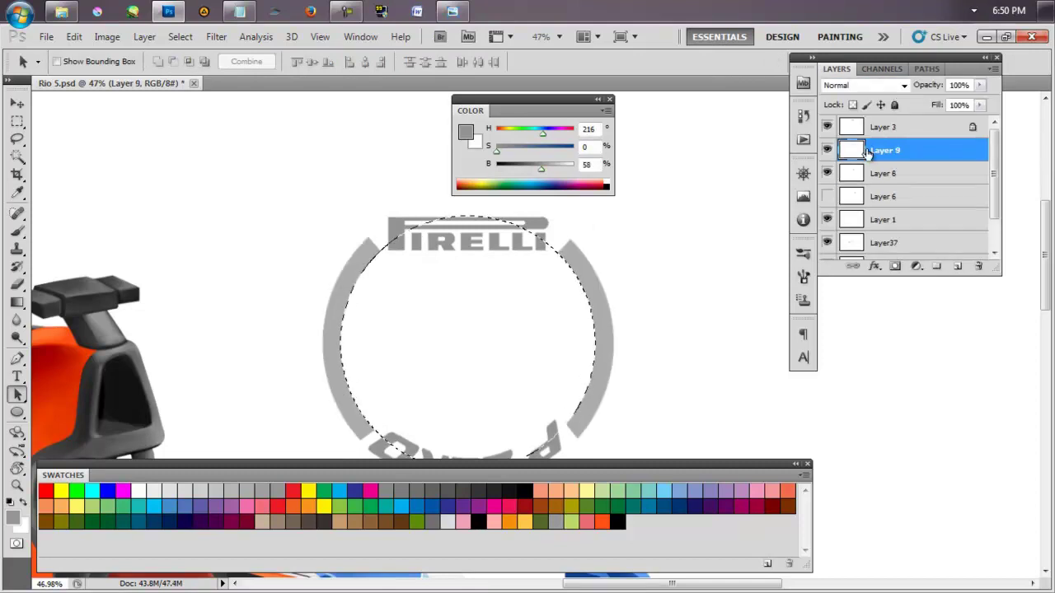
pyautogui.scroll(-2, 521, 320)
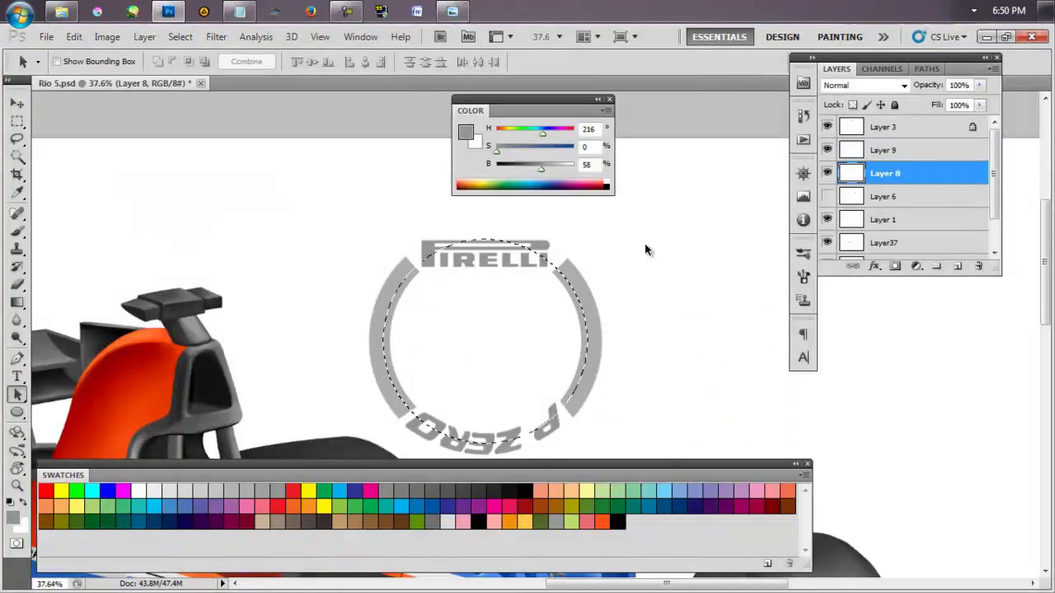
# Scale the circular work path to 98.89%, load it as a selection and trim the inner edges of the Layer 9 arcs.
pyautogui.click(926, 69)
pyautogui.hotkey('ctrl', 't')
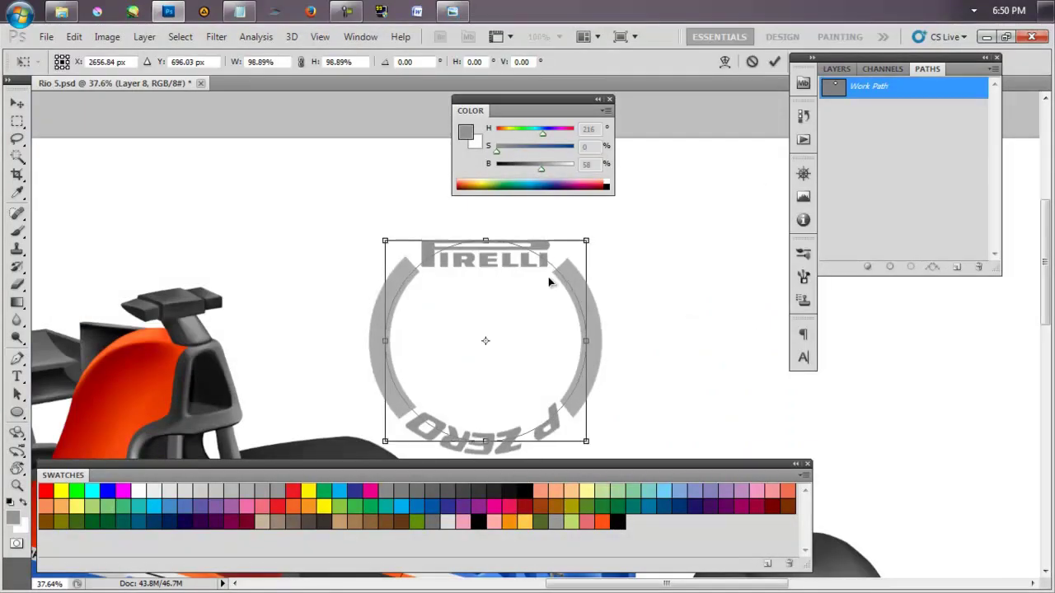
pyautogui.press('Return')
pyautogui.click(837, 69)
pyautogui.hotkey('ctrl', 'Return')
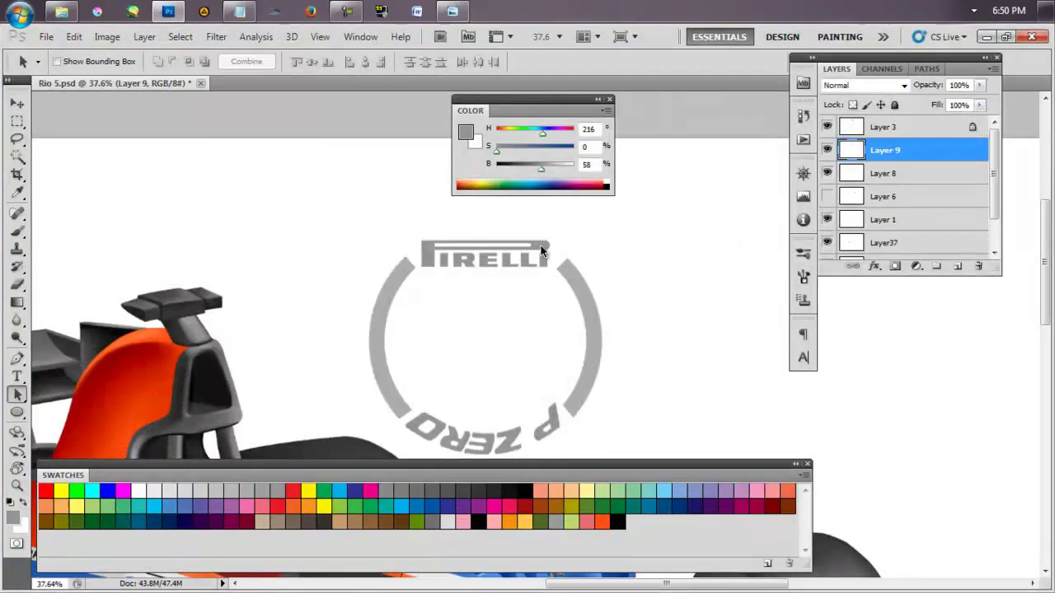
# Merge the PIRELLI lettering, side arcs and P ZERO lettering on Layers 3, 9 and 8 into one layer.
pyautogui.keyDown('ctrl'); pyautogui.click(884, 127); pyautogui.keyUp('ctrl')
pyautogui.keyDown('ctrl'); pyautogui.click(896, 173); pyautogui.keyUp('ctrl')
pyautogui.press('v')
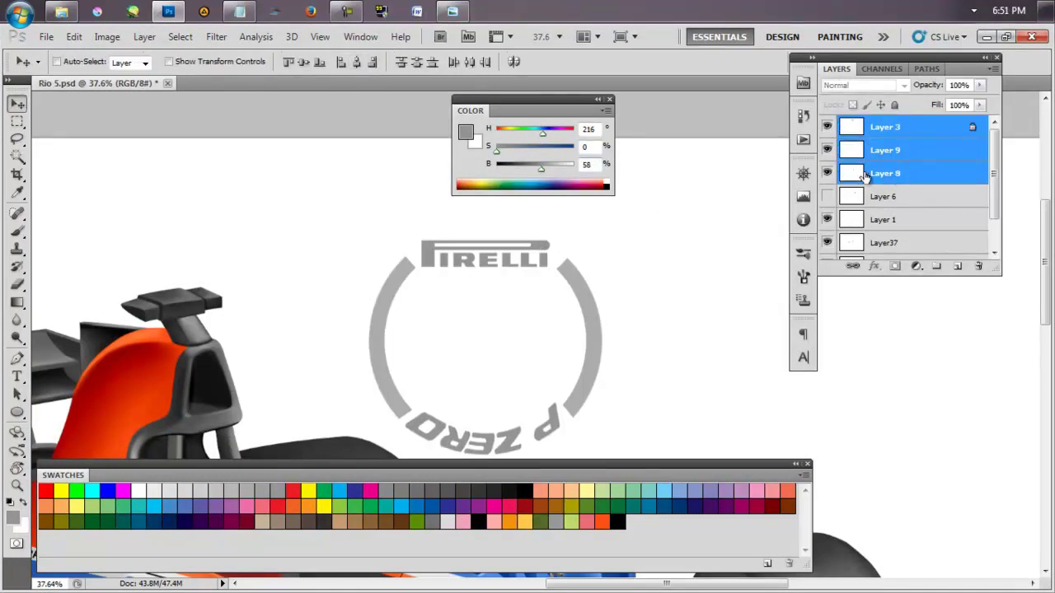
pyautogui.hotkey('ctrl', 'e')
# Duplicate the merged tyre marking beside the original and lighten the copy with Levels, raising the output black level to about 190.
pyautogui.hotkey('ctrl', '-')
pyautogui.hotkey('ctrl', '-')
pyautogui.hotkey('ctrl', '-')
pyautogui.moveTo(623, 285); pyautogui.dragTo(646, 221)
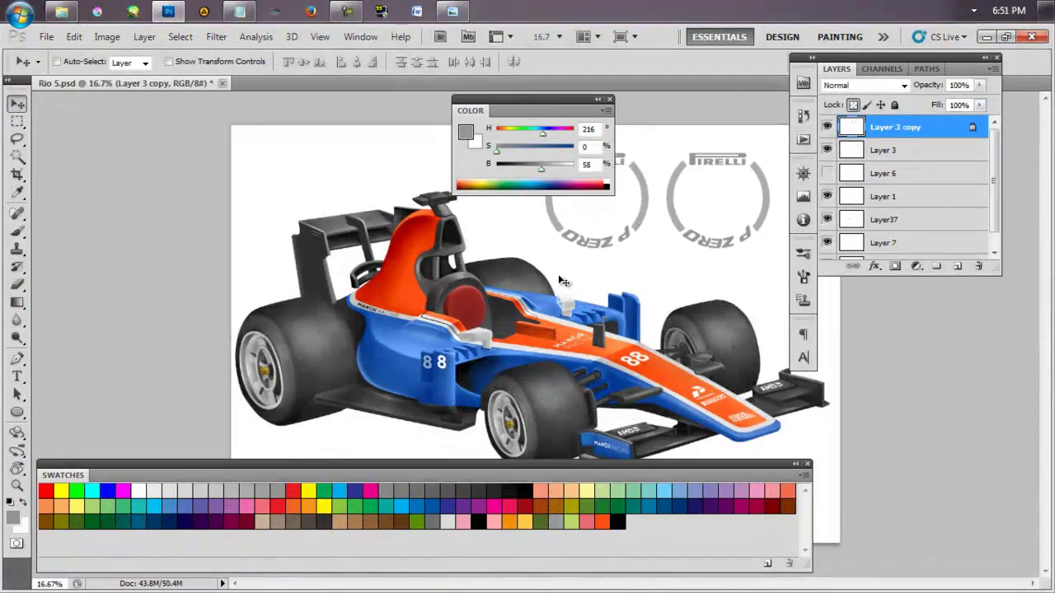
pyautogui.hotkey('ctrl', 'l')
pyautogui.moveTo(739, 318); pyautogui.dragTo(752, 318)
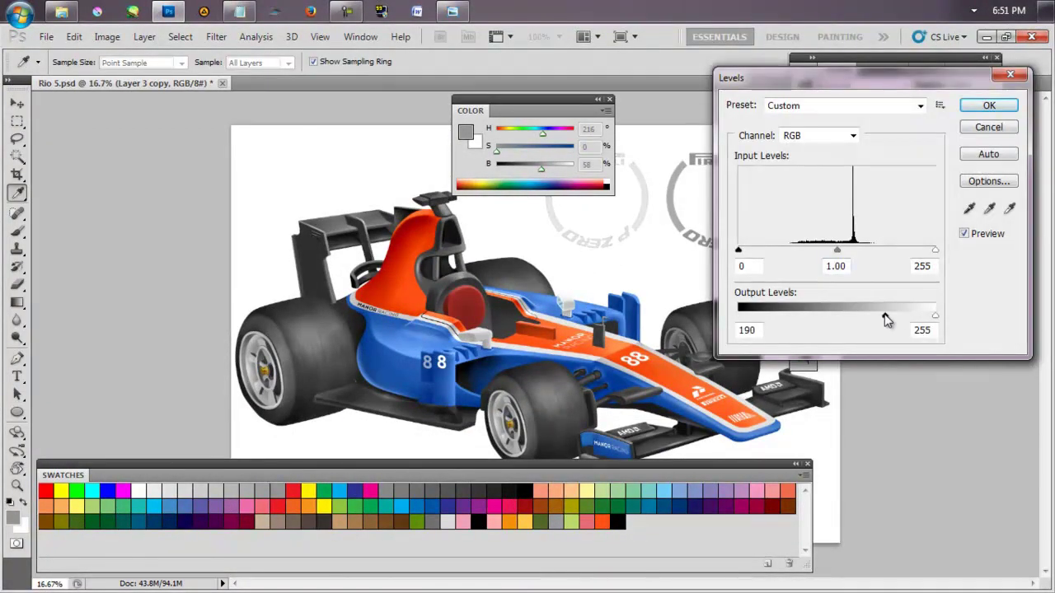
pyautogui.press('Return')
# Place the light marking copy over the near rear tyre and scale it to 50.88% width and 111.80% height.
pyautogui.moveTo(565, 198); pyautogui.dragTo(541, 395)
pyautogui.hotkey('ctrl', '+')
pyautogui.hotkey('ctrl', '+')
pyautogui.hotkey('ctrl', '+')
pyautogui.hotkey('ctrl', 't')
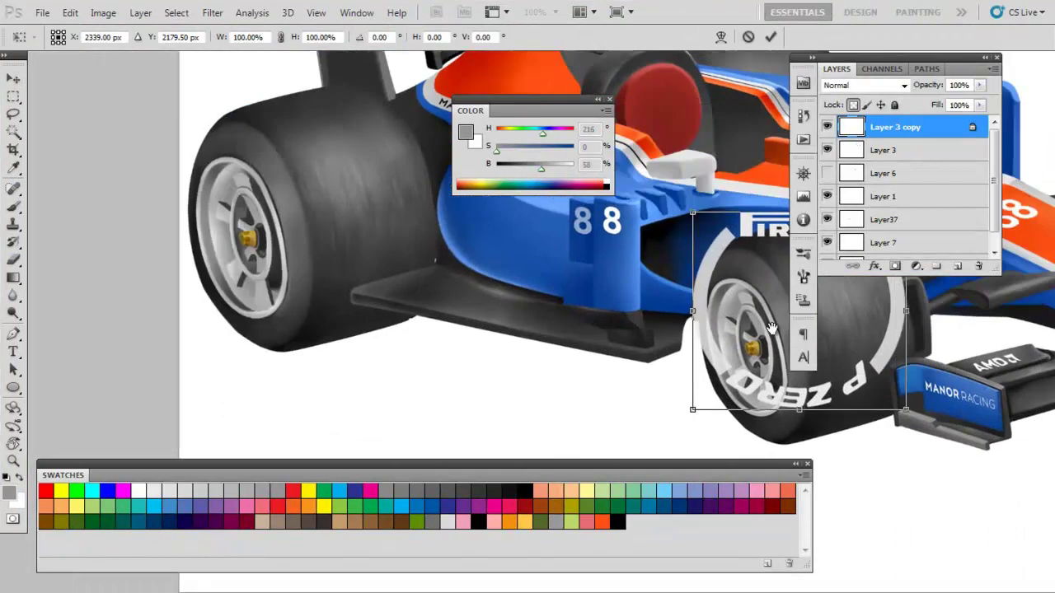
pyautogui.moveTo(770, 328); pyautogui.dragTo(267, 257)
pyautogui.moveTo(401, 238); pyautogui.dragTo(307, 238)
pyautogui.moveTo(252, 335); pyautogui.dragTo(252, 360)
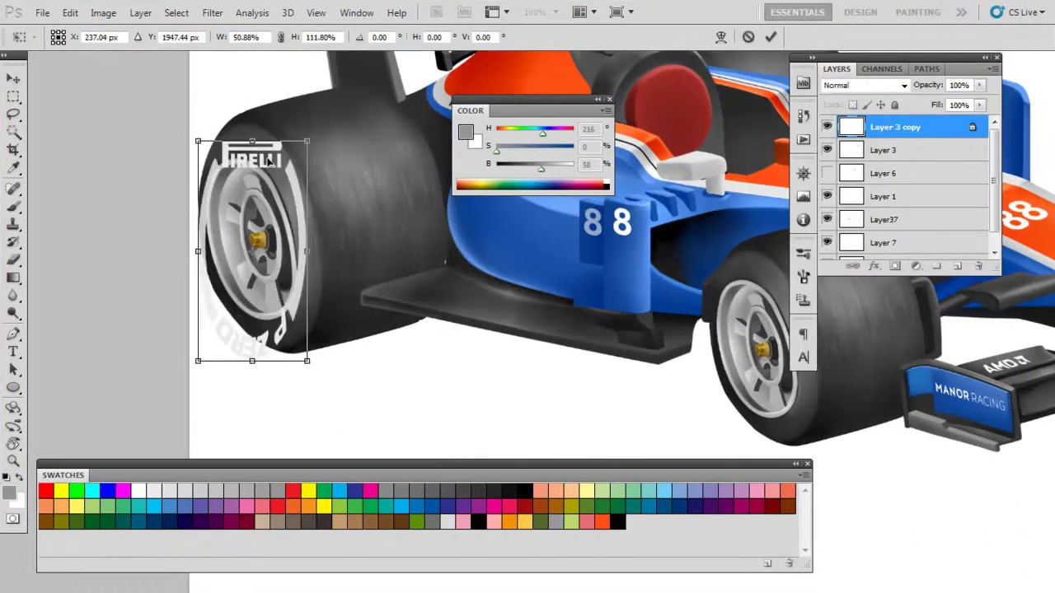
pyautogui.moveTo(268, 162); pyautogui.dragTo(244, 152)
# Warp the marking copy around the near rear wheel so it follows the tyre's sidewall.
pyautogui.click(721, 36)
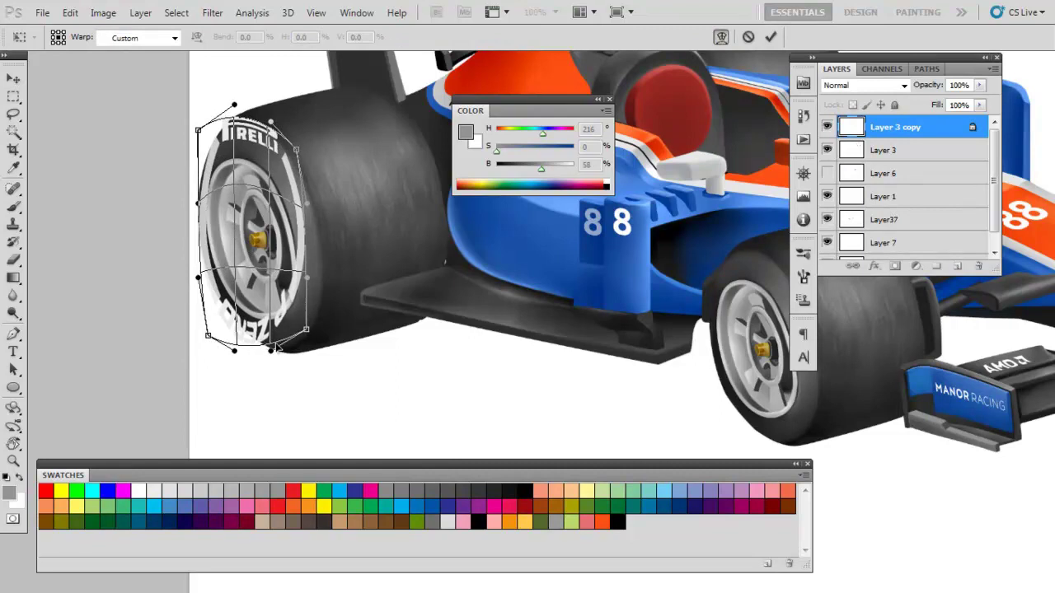
pyautogui.moveTo(277, 348); pyautogui.dragTo(272, 354)
pyautogui.moveTo(307, 277); pyautogui.dragTo(324, 282)
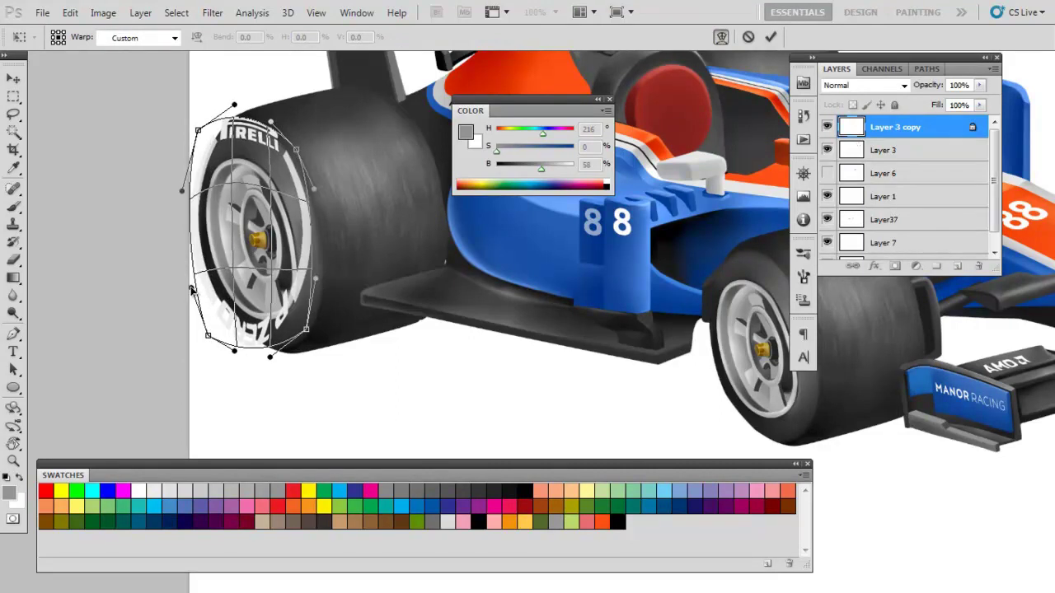
pyautogui.moveTo(191, 290); pyautogui.dragTo(192, 288)
pyautogui.moveTo(234, 106); pyautogui.dragTo(238, 116)
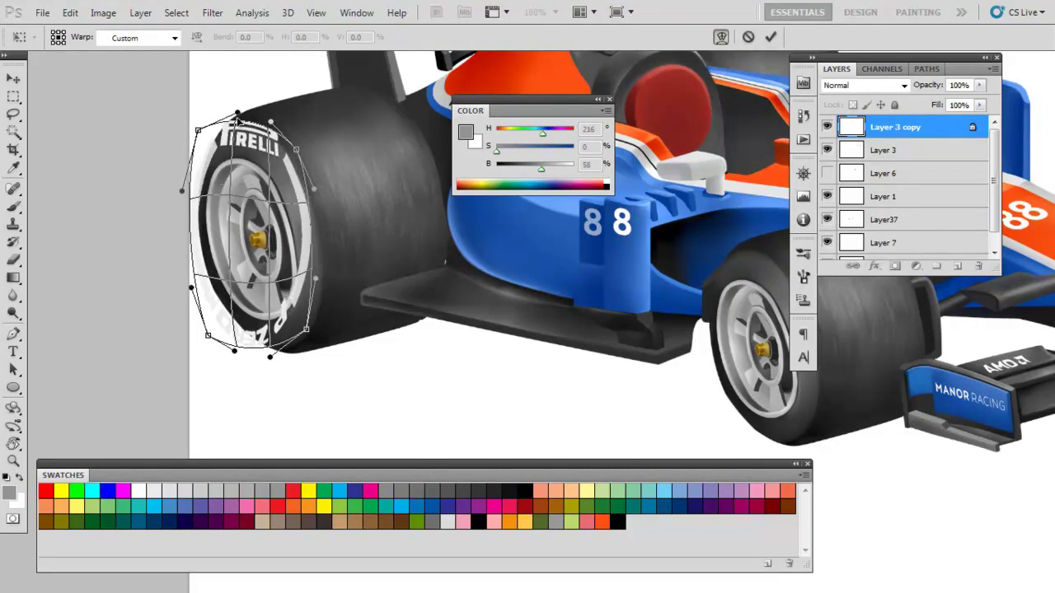
pyautogui.moveTo(221, 206); pyautogui.dragTo(214, 221)
pyautogui.moveTo(265, 251); pyautogui.dragTo(252, 239)
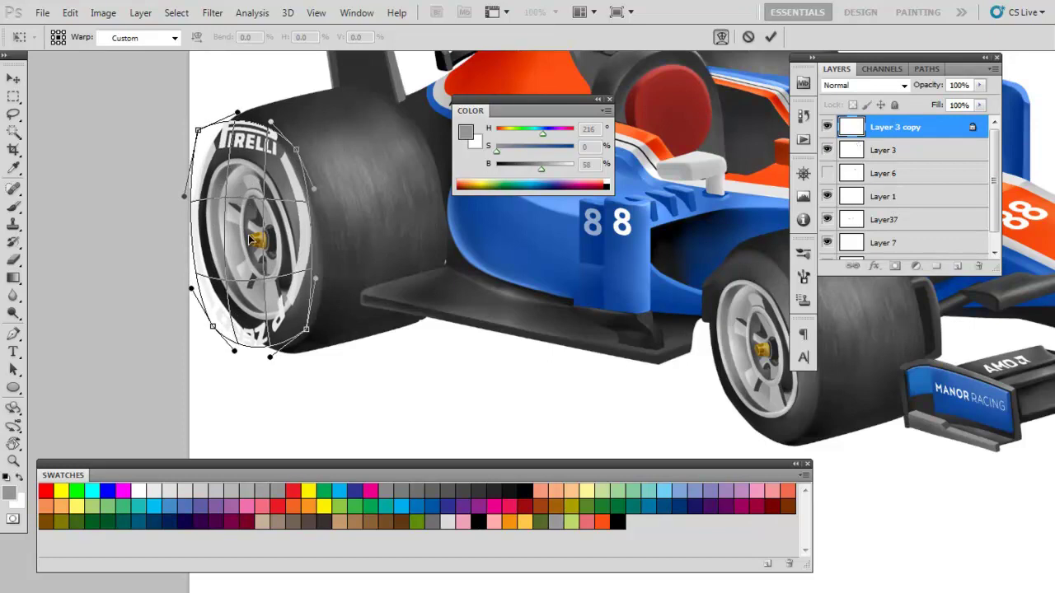
pyautogui.press('Return')
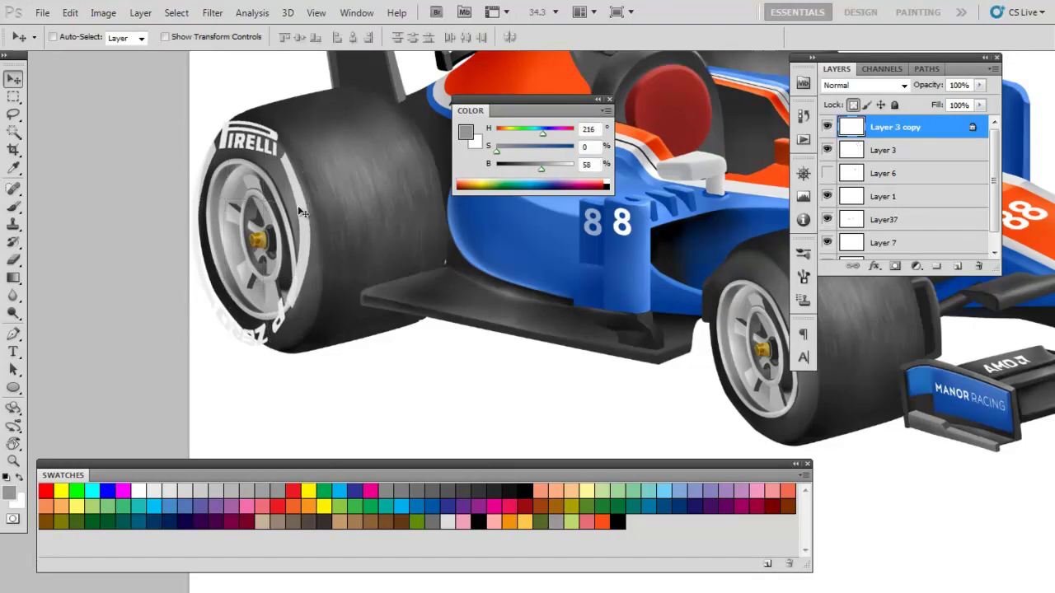
# Distort the marking copy by stretching its lower outer corner towards the rear tyre's tread to fit the sidewall.
pyautogui.hotkey('ctrl', 't')
pyautogui.moveTo(306, 343); pyautogui.dragTo(341, 346)
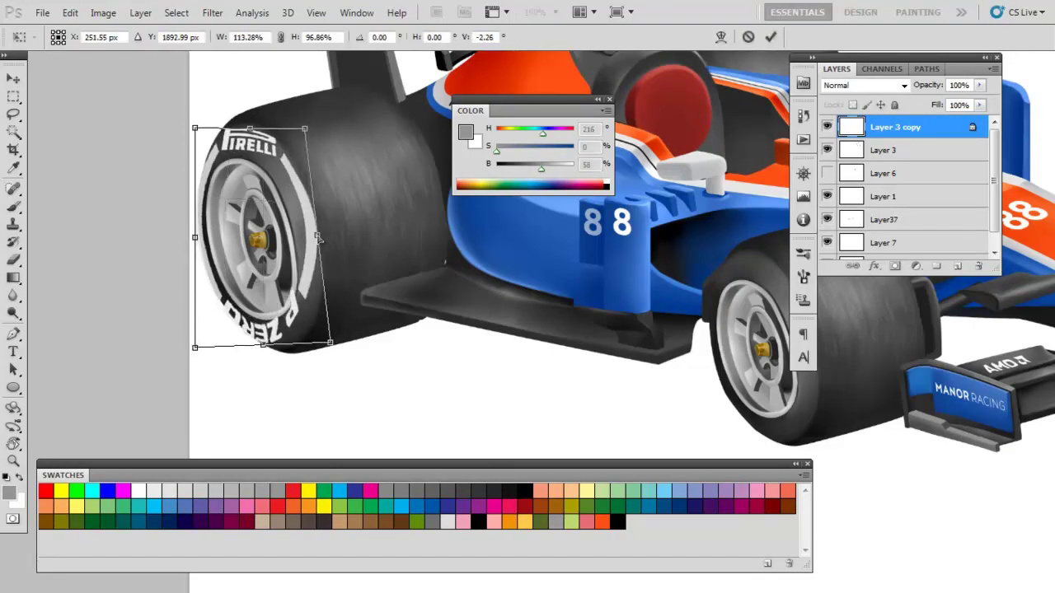
pyautogui.press('Return')
# Delete the Layer 3 copy holding the warped marking on the rear tyre.
pyautogui.hotkey('ctrl', '-')
pyautogui.press('Delete')
pyautogui.hotkey('ctrl', '-')
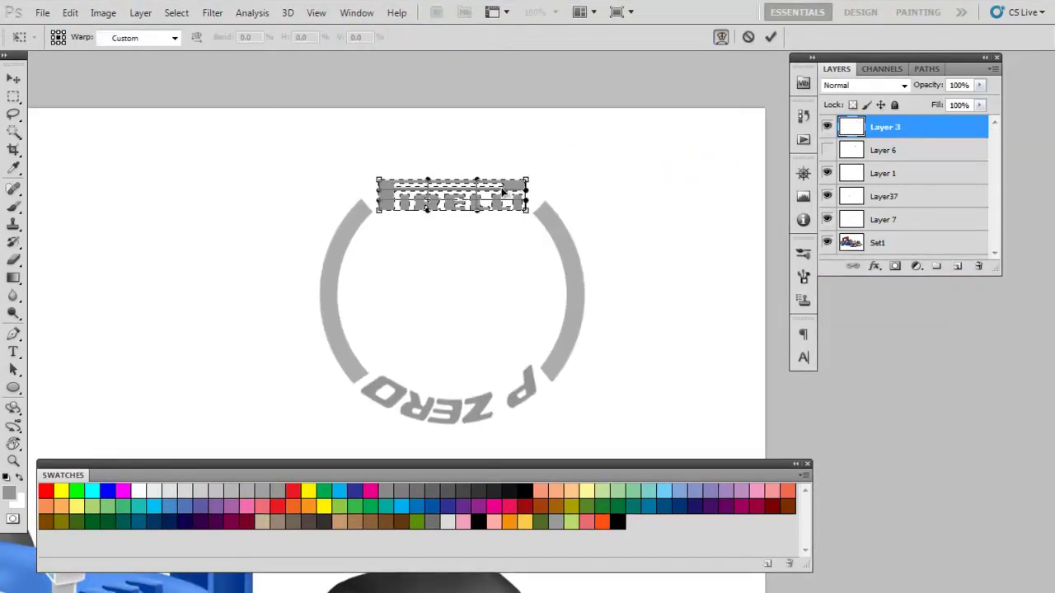
# Warp the PIRELLI lettering into an upward arc that follows the gap at the head of the grey ring.
pyautogui.hotkey('ctrl', '+')
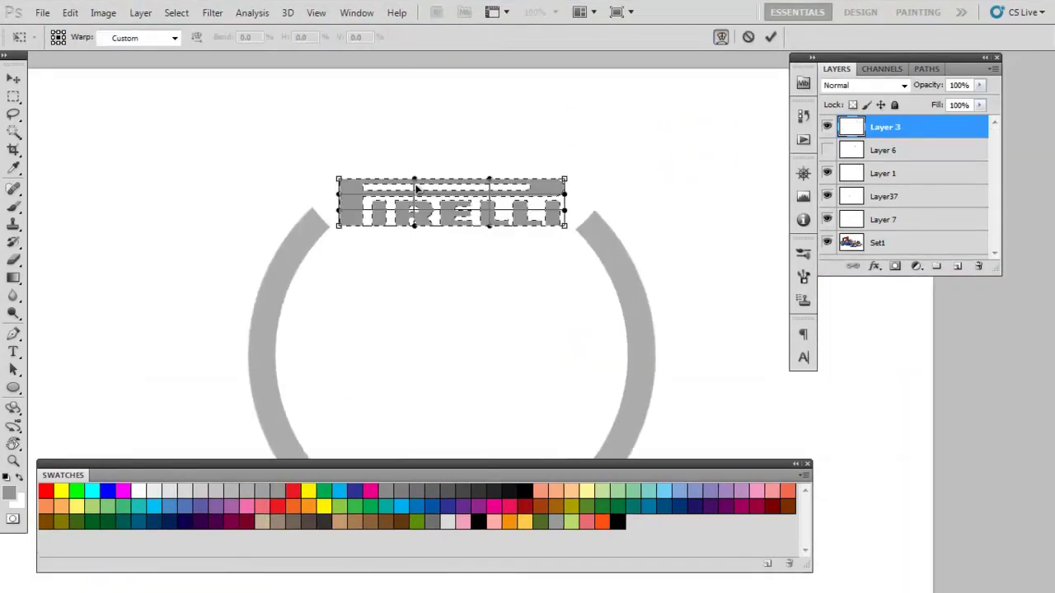
pyautogui.moveTo(412, 179); pyautogui.dragTo(412, 158)
pyautogui.moveTo(488, 179); pyautogui.dragTo(496, 154)
pyautogui.moveTo(445, 196); pyautogui.dragTo(443, 210)
pyautogui.moveTo(564, 198)
pyautogui.mouseDown()
pyautogui.moveTo(574, 188)
pyautogui.moveTo(570, 203)
pyautogui.mouseUp()
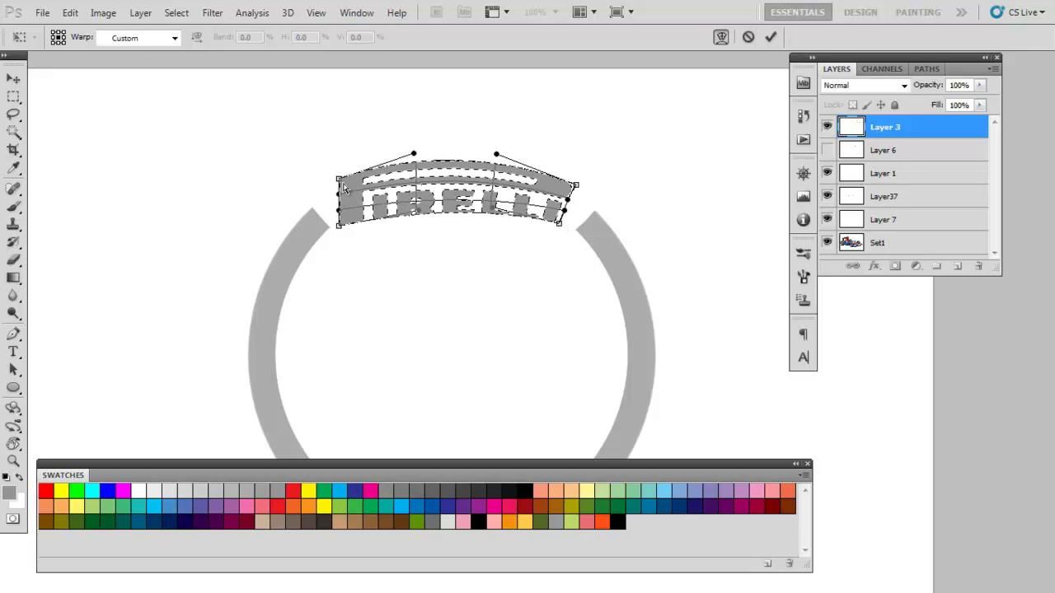
pyautogui.moveTo(338, 195); pyautogui.dragTo(568, 207)
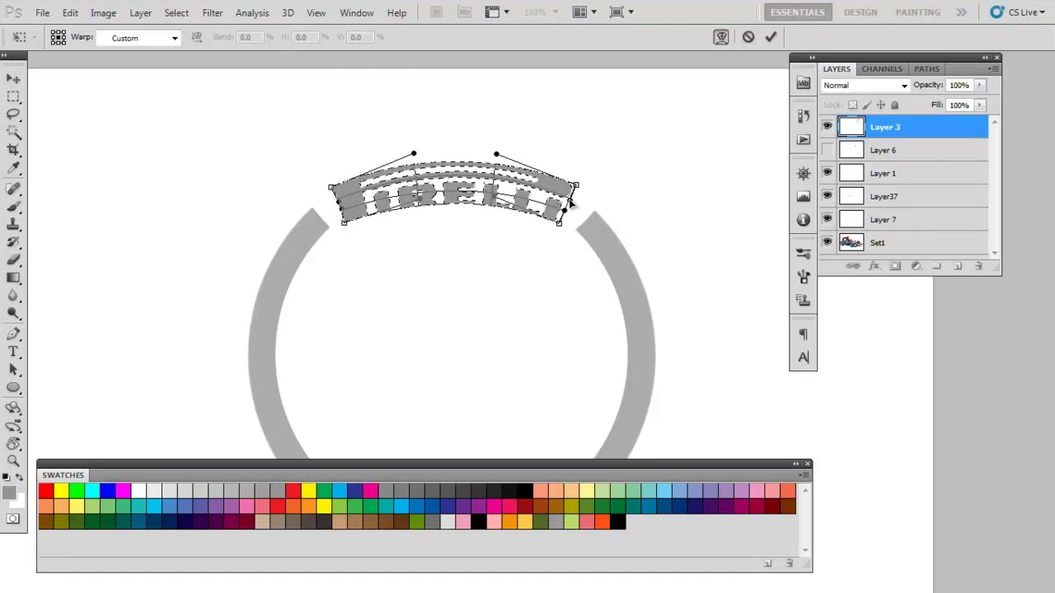
pyautogui.press('Return')
# Duplicate the ring marking layer, place the copy over the near rear tyre and narrow it to the sidewall's width.
pyautogui.press('v')
pyautogui.scroll(-3, 561, 264)
pyautogui.hotkey('ctrl', 'j')
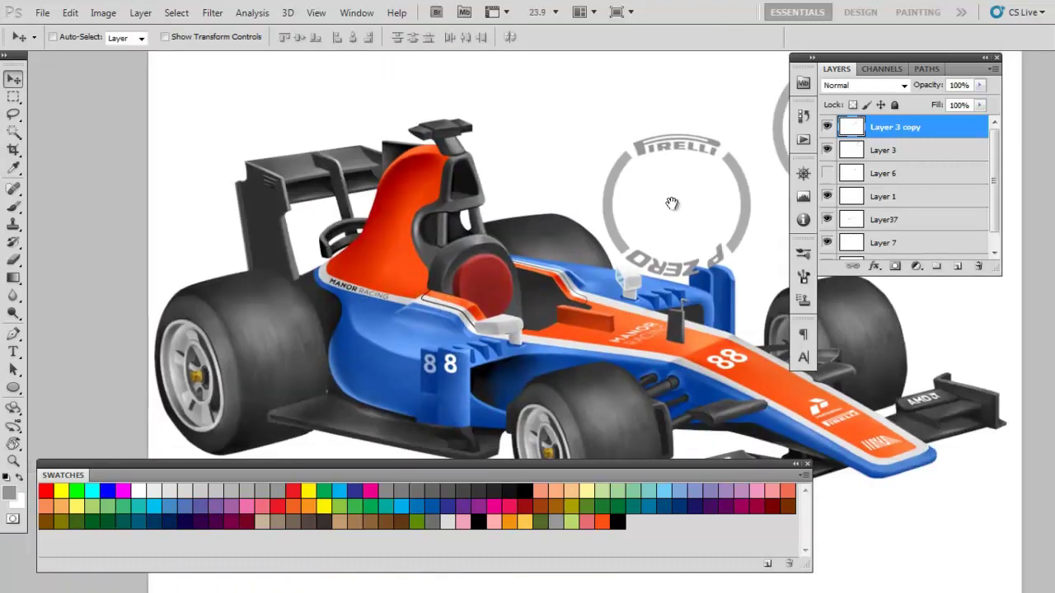
pyautogui.moveTo(669, 218); pyautogui.dragTo(221, 359)
pyautogui.hotkey('ctrl', 't')
pyautogui.scroll(2, 222, 360)
pyautogui.press('Return')
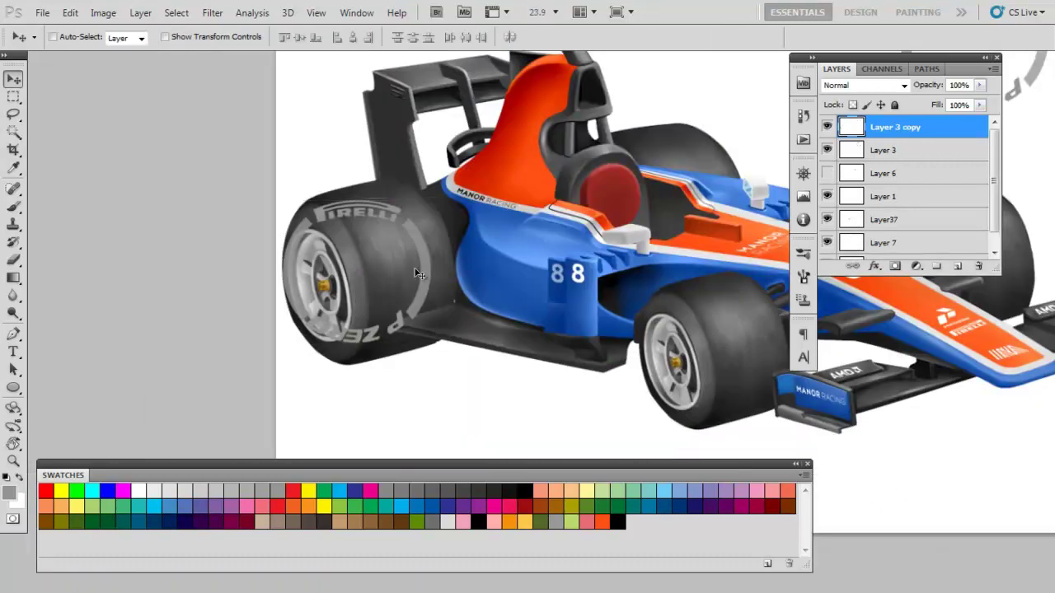
pyautogui.hotkey('ctrl', 't')
pyautogui.moveTo(414, 273); pyautogui.dragTo(372, 273)
pyautogui.press('Return')
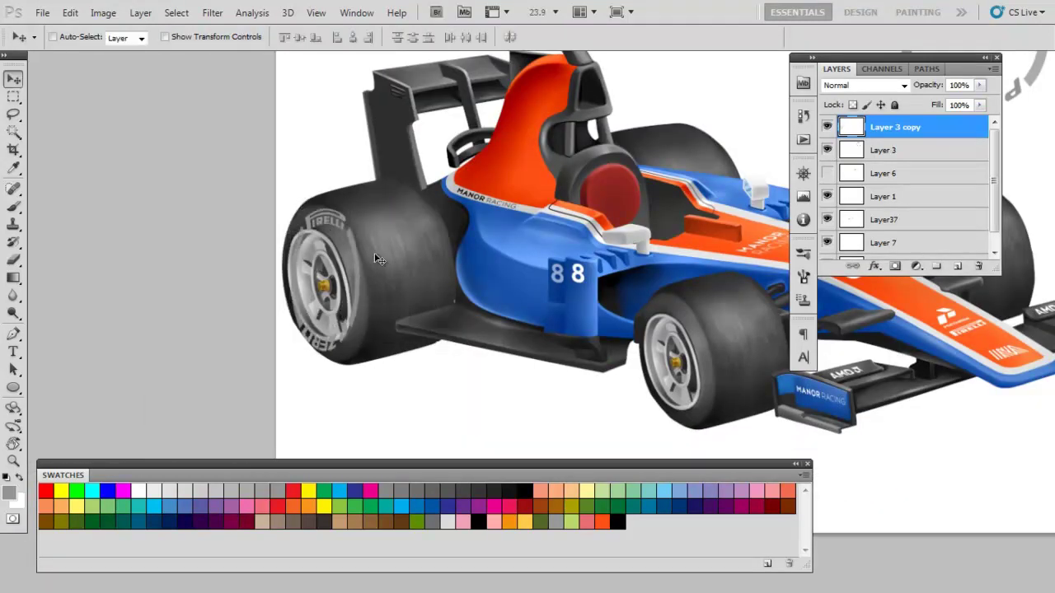
# Distort the rear tyre marking to about 106% width and 104% height, and warp it to follow the sidewall.
pyautogui.scroll(2, 378, 260)
pyautogui.hotkey('ctrl', 't')
pyautogui.moveTo(262, 295); pyautogui.dragTo(268, 311)
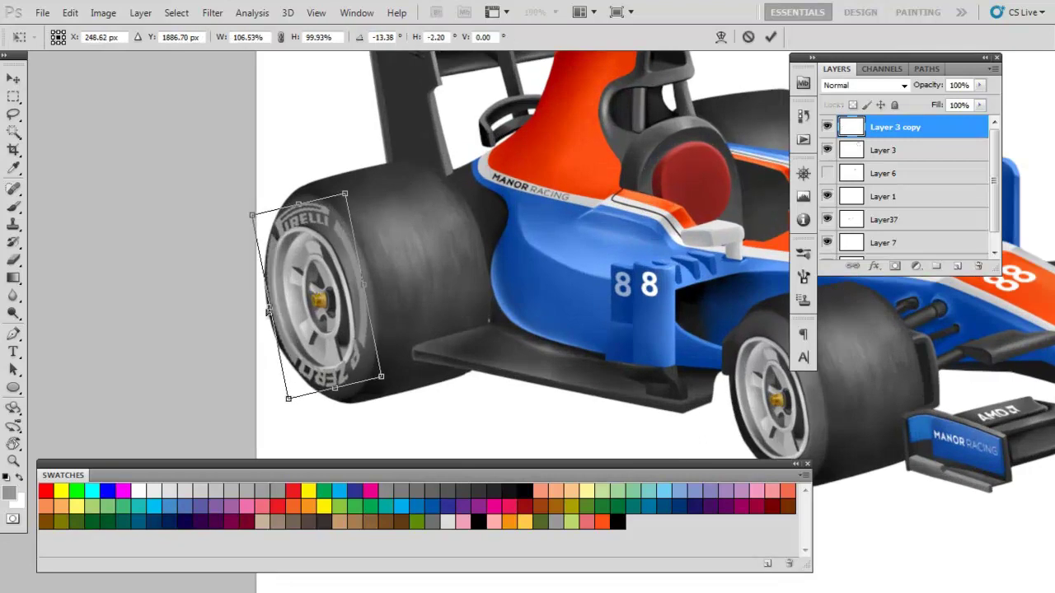
pyautogui.moveTo(336, 392); pyautogui.dragTo(337, 399)
pyautogui.moveTo(289, 205); pyautogui.dragTo(294, 208)
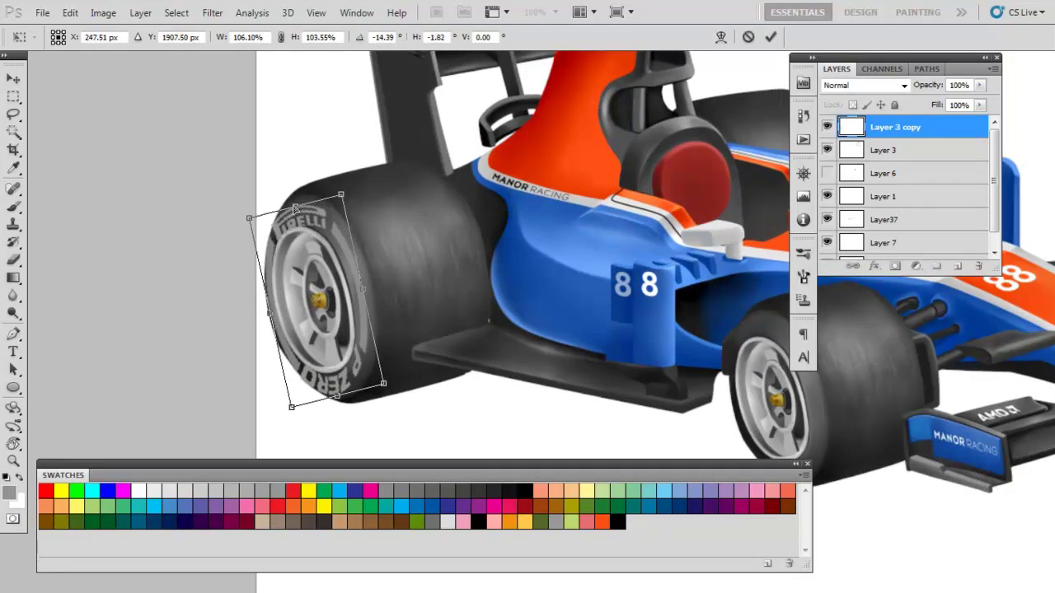
pyautogui.click(720, 38)
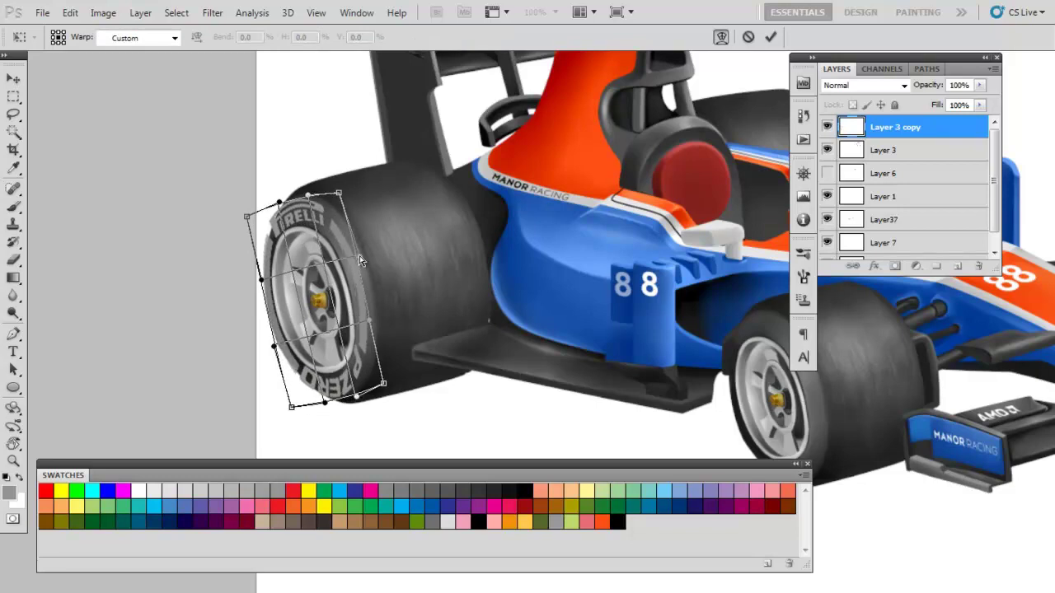
pyautogui.press('Return')
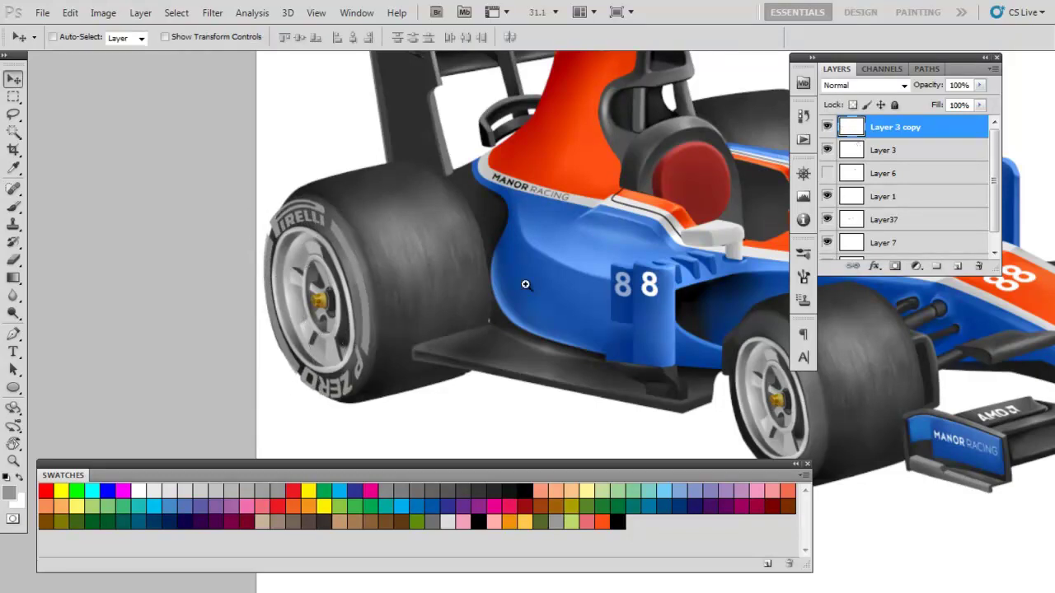
# Clip Layer 3 copy to the Set1 layer and finely adjust the marking's fit on the rear tyre.
pyautogui.scroll(-3, 525, 284)
pyautogui.moveTo(895, 126); pyautogui.dragTo(898, 239)
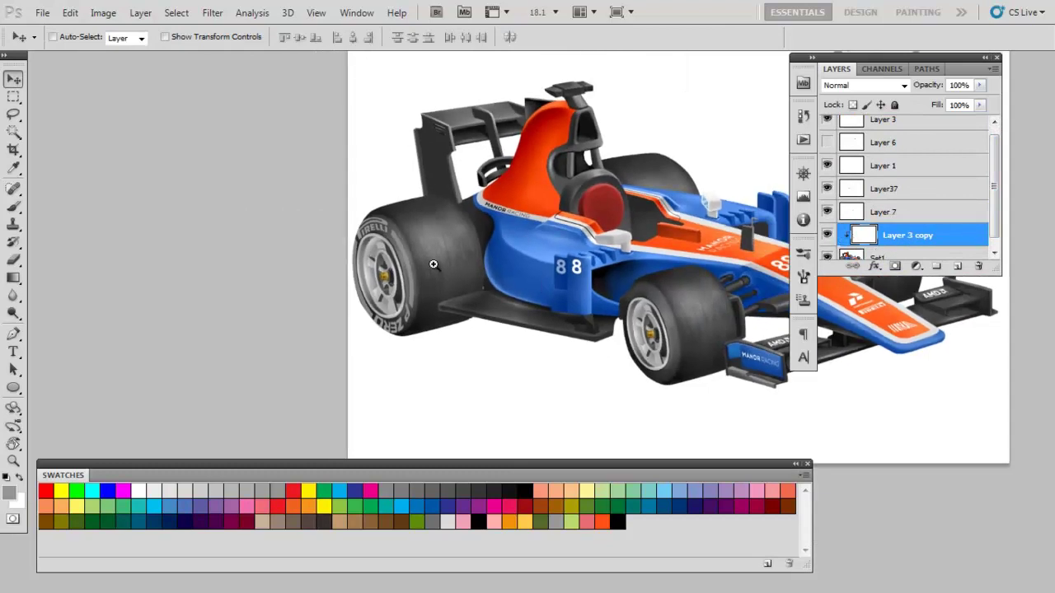
pyautogui.scroll(2, 434, 263)
pyautogui.hotkey('ctrl', 't')
pyautogui.moveTo(419, 198); pyautogui.dragTo(420, 198)
pyautogui.press('Return')
pyautogui.scroll(-3, 618, 181)
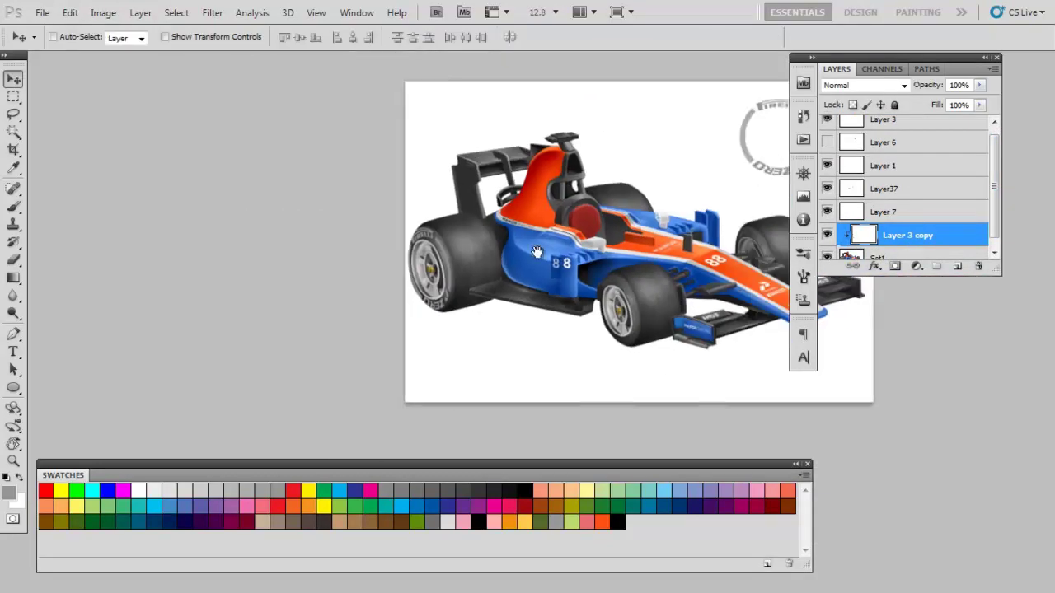
# Duplicate the ring marking again, rotate it about a quarter turn and place it over the near front tyre.
pyautogui.hotkey('ctrl', 'j')
pyautogui.moveTo(718, 156); pyautogui.dragTo(614, 184)
pyautogui.hotkey('ctrl', 't')
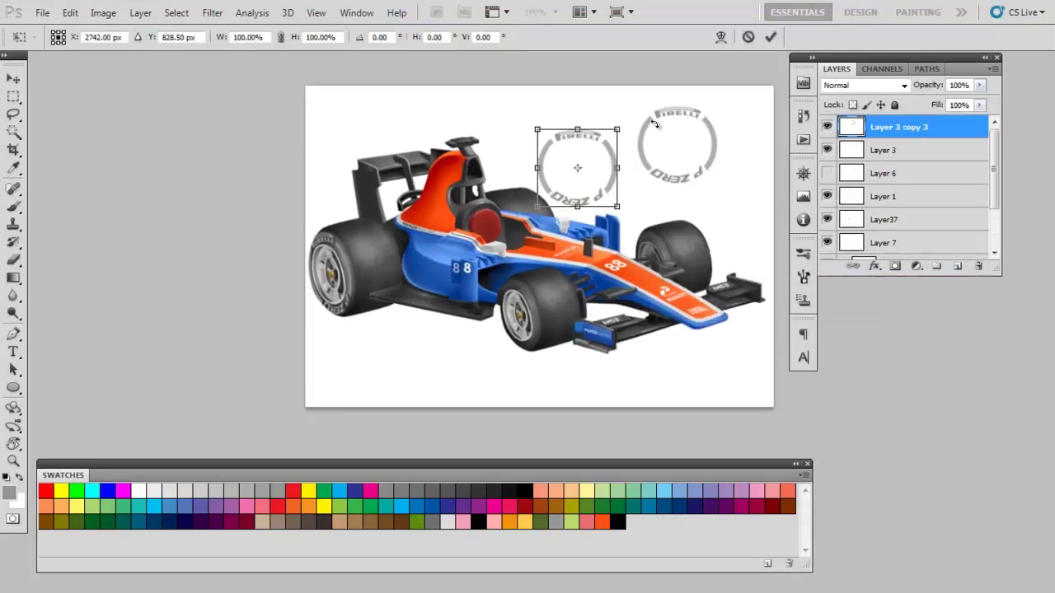
pyautogui.moveTo(629, 224); pyautogui.dragTo(626, 203)
pyautogui.press('Return')
# Scale and skew the marking copy so it fits around the near front tyre's sidewall.
pyautogui.scroll(3, 554, 323)
pyautogui.hotkey('ctrl', 't')
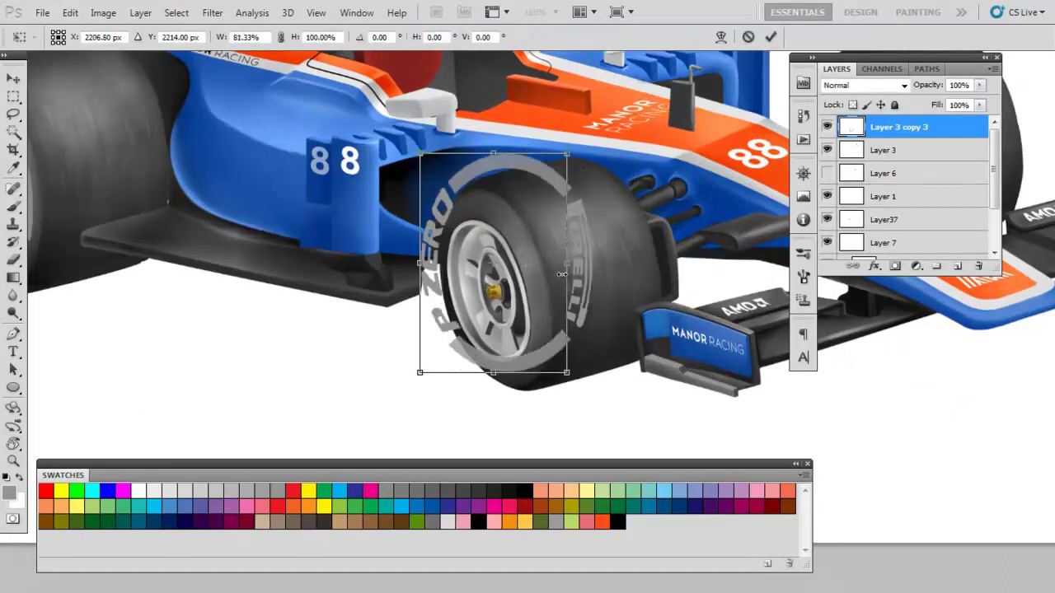
pyautogui.moveTo(576, 268); pyautogui.dragTo(552, 272)
pyautogui.moveTo(500, 165); pyautogui.dragTo(471, 204)
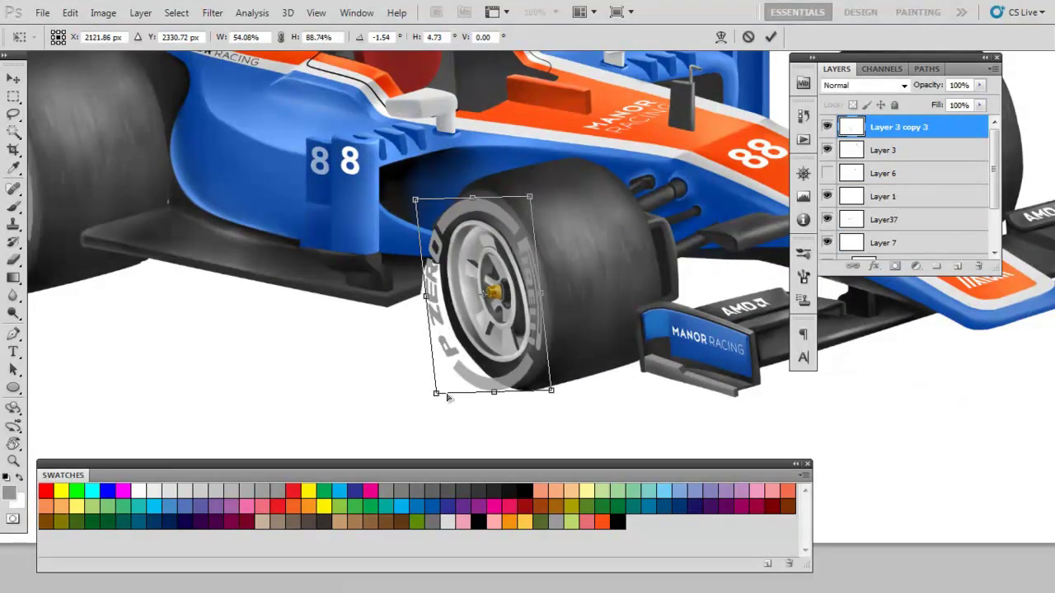
pyautogui.moveTo(458, 395); pyautogui.dragTo(455, 384)
pyautogui.moveTo(415, 200); pyautogui.dragTo(427, 195)
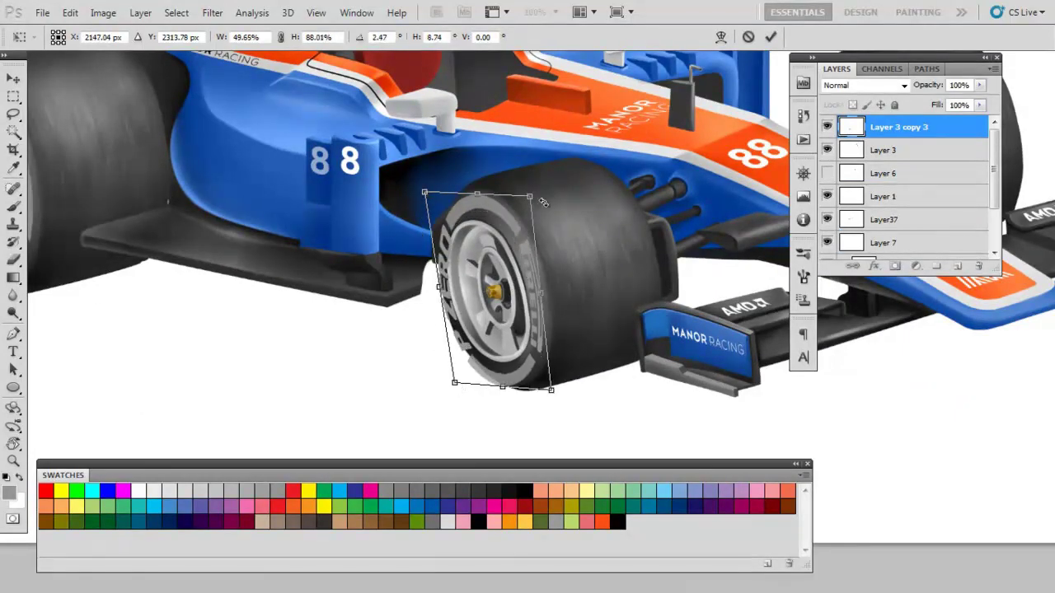
pyautogui.moveTo(543, 202); pyautogui.dragTo(539, 192)
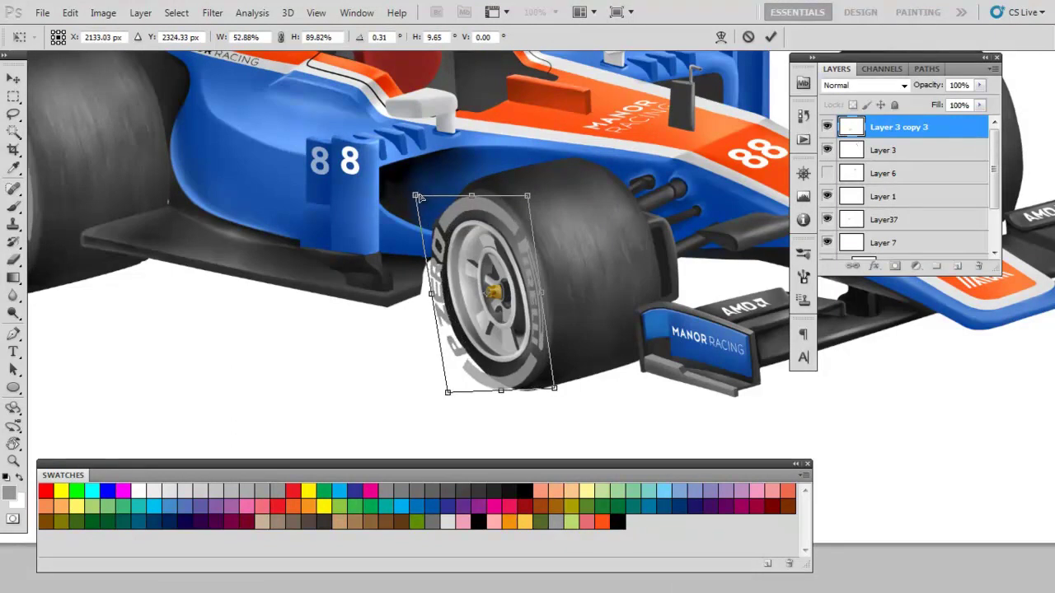
pyautogui.moveTo(501, 394); pyautogui.dragTo(506, 395)
pyautogui.press('Return')
# Clip the front tyre marking layer to Set1 and delete Layer 3 copy 2.
pyautogui.moveTo(898, 127); pyautogui.dragTo(906, 204)
pyautogui.hotkey('ctrl', '0')
pyautogui.scroll(2, 633, 252)
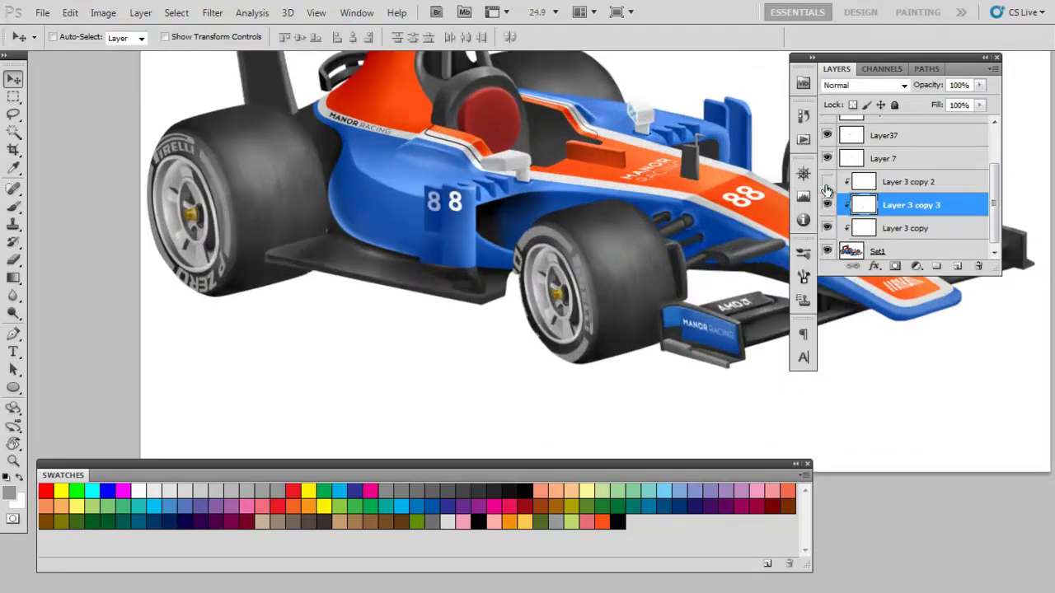
pyautogui.hotkey('ctrl', '-')
pyautogui.click(906, 181)
pyautogui.hotkey('ctrl', 't')
pyautogui.press('Escape')
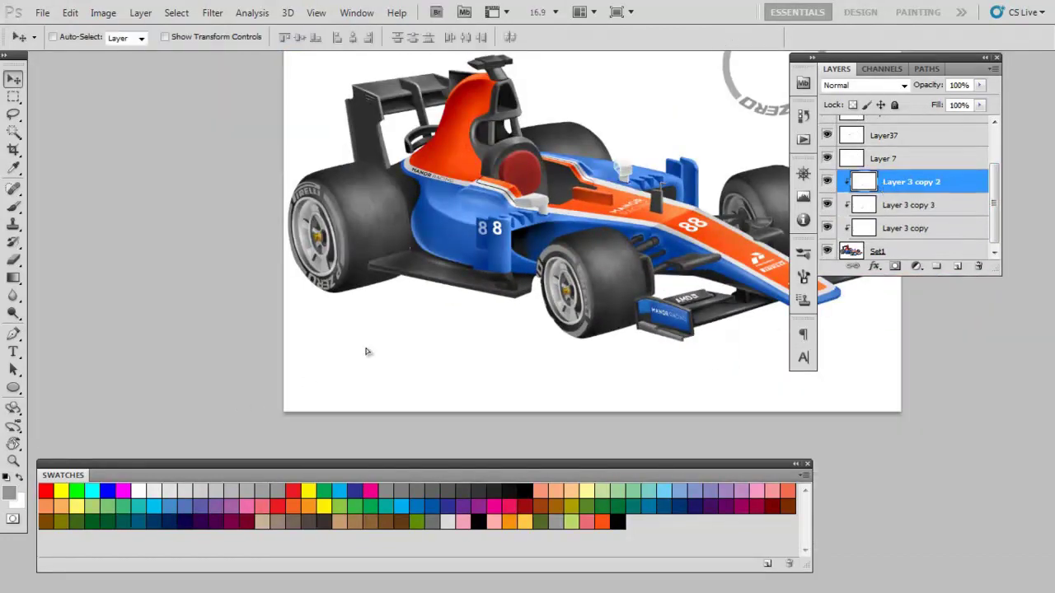
pyautogui.press('Delete')
# Distort the front tyre marking by moving its inner side and corners to match the sidewall's outline.
pyautogui.hotkey('ctrl', 't')
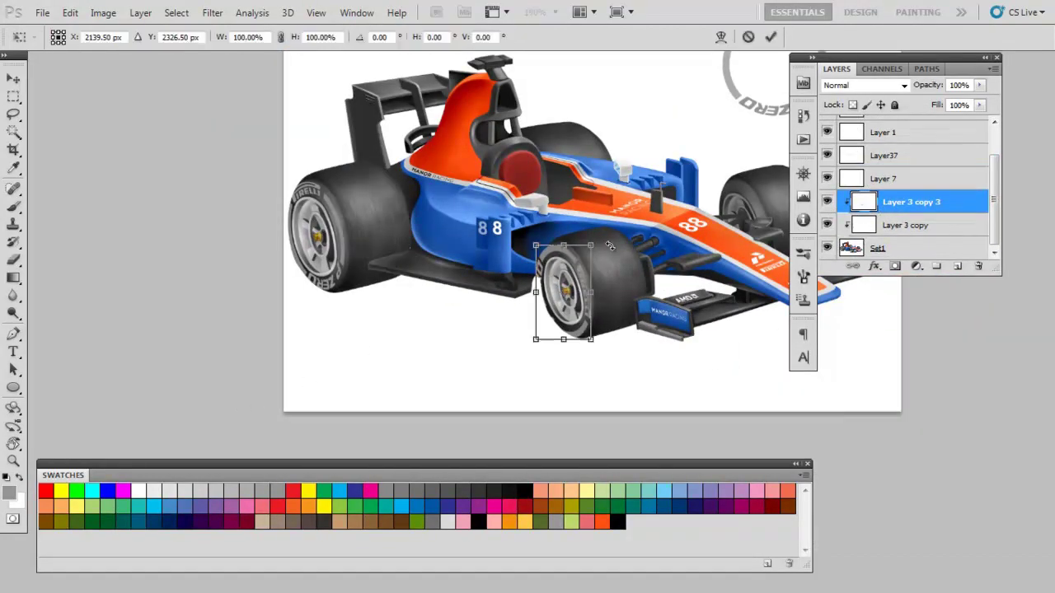
pyautogui.press('Escape')
pyautogui.scroll(2, 596, 308)
pyautogui.hotkey('ctrl', 't')
pyautogui.moveTo(472, 268); pyautogui.dragTo(478, 268)
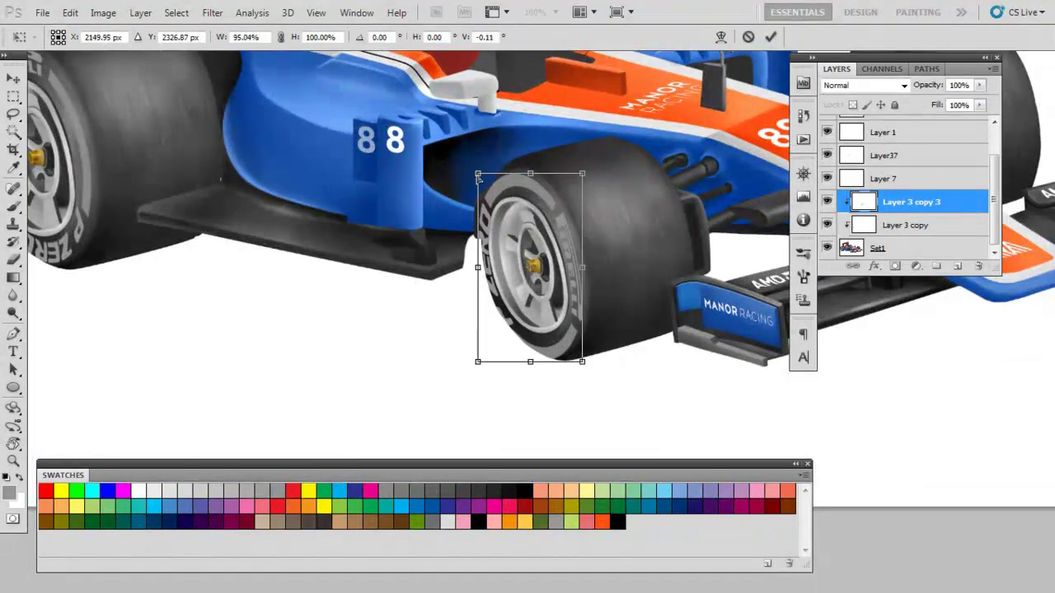
pyautogui.moveTo(482, 175); pyautogui.dragTo(479, 175)
pyautogui.moveTo(477, 361); pyautogui.dragTo(475, 350)
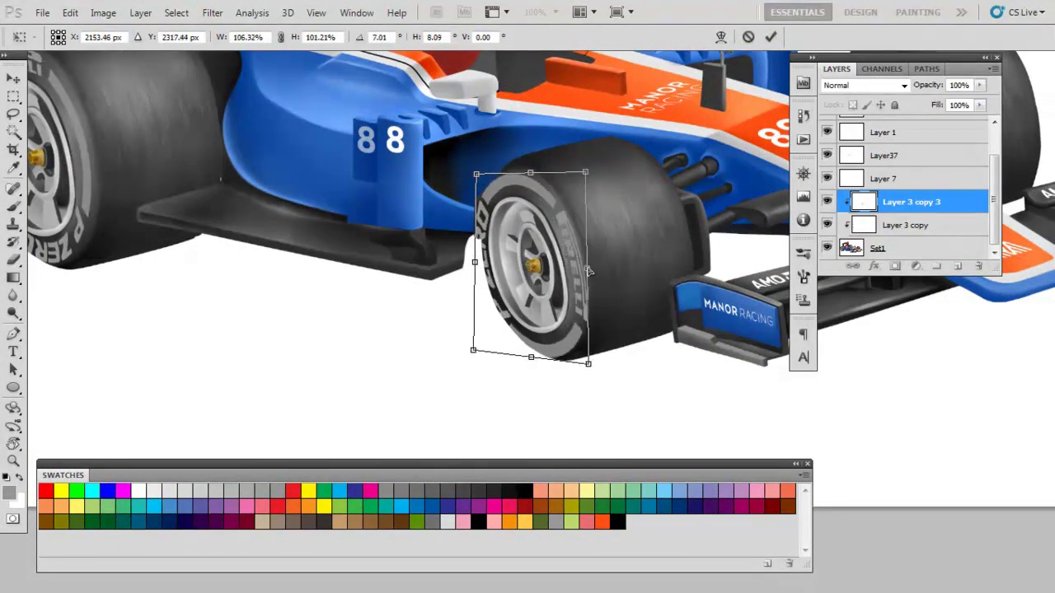
pyautogui.press('Return')
# Merge the front and rear tyre marking layers and fill the merged markings with white.
pyautogui.scroll(-2, 531, 295)
pyautogui.hotkey('ctrl', 'e')
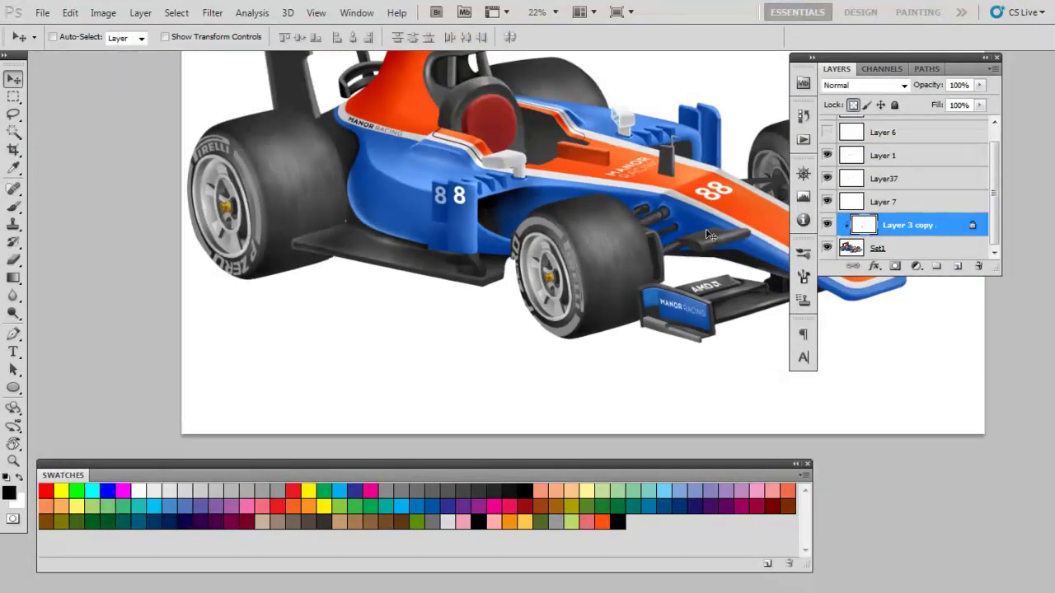
pyautogui.hotkey('shift', 'BackSpace')
pyautogui.press('Escape')
pyautogui.scroll(-2, 494, 247)
pyautogui.scroll(2, 494, 247)
# Lower the tyre markings' opacity to 81% and adjust the layer's blending so they blend with the tyre shading.
pyautogui.moveTo(955, 86); pyautogui.dragTo(943, 86)
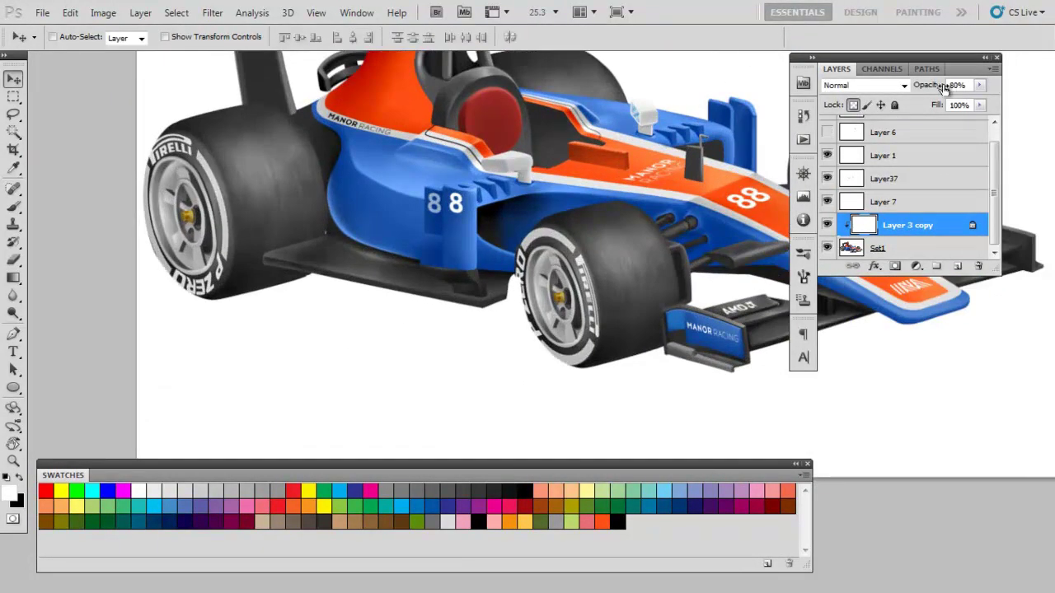
pyautogui.doubleClick(947, 232)
pyautogui.press('Return')
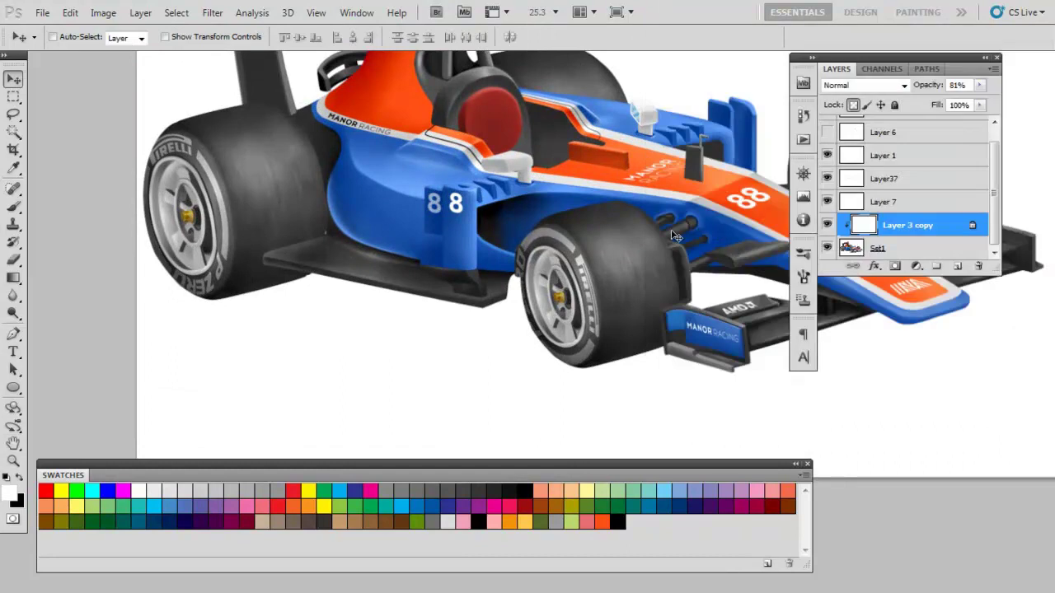
# Select only the front tyre's marking, distort it to fit the sidewall more closely, and clear the selection.
pyautogui.press('m')
pyautogui.moveTo(459, 177); pyautogui.dragTo(683, 412)
pyautogui.scroll(2, 577, 294)
pyautogui.rightClick(544, 272)
pyautogui.click(576, 284)
pyautogui.moveTo(400, 279); pyautogui.dragTo(386, 274)
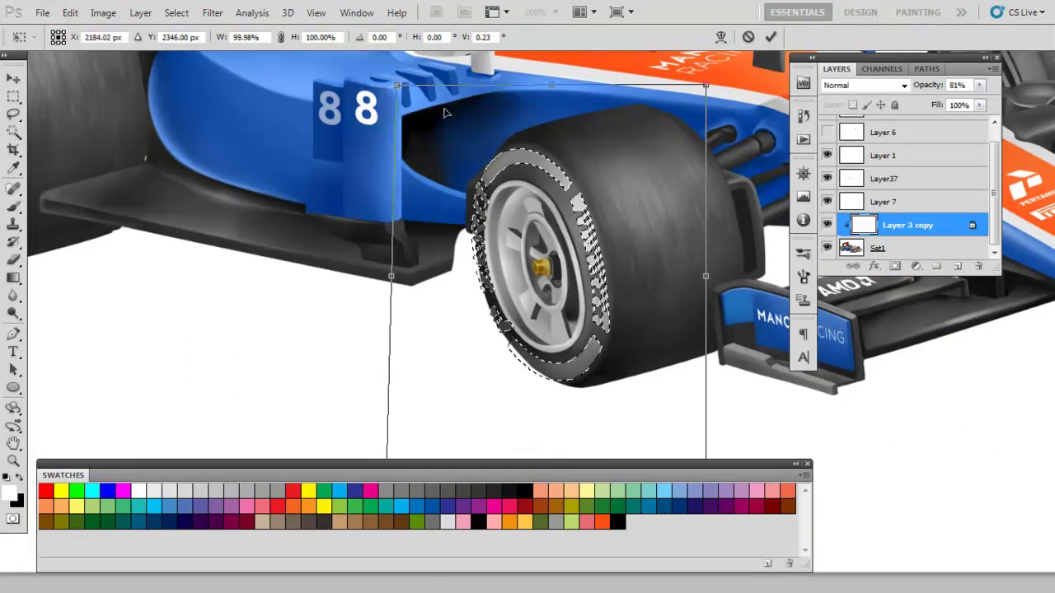
pyautogui.press('Return')
pyautogui.press('l')
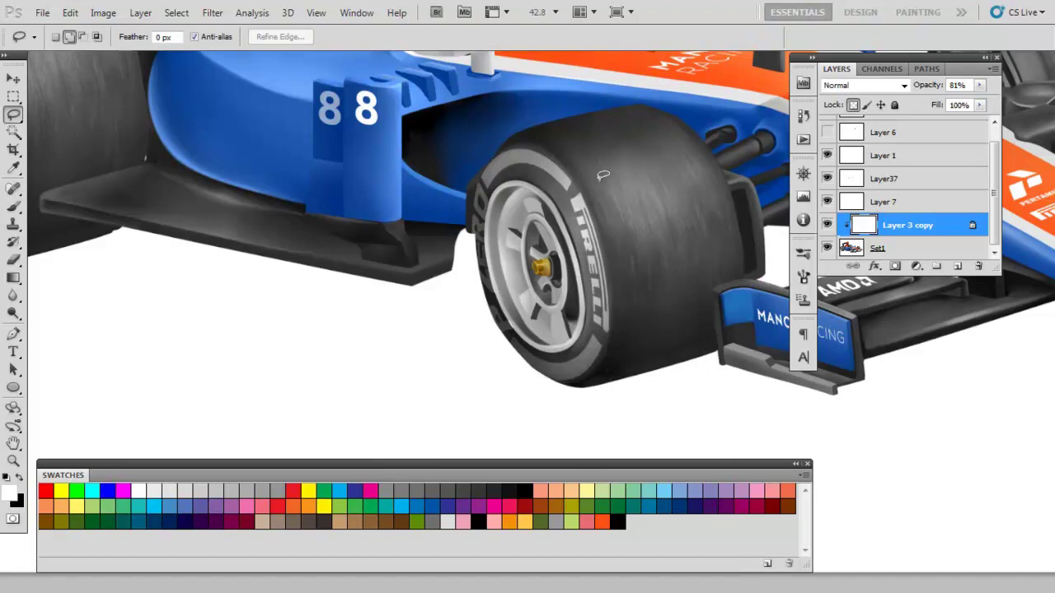
pyautogui.hotkey('ctrl', 't')
pyautogui.press('Return')
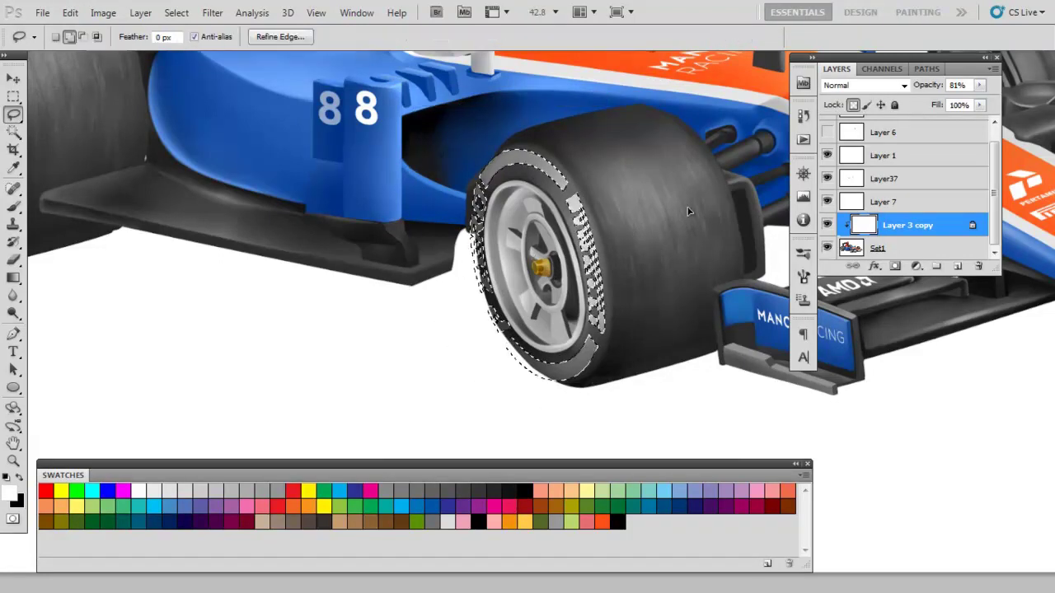
pyautogui.hotkey('ctrl', 'd')
pyautogui.hotkey('ctrl', '+')
pyautogui.press('b')
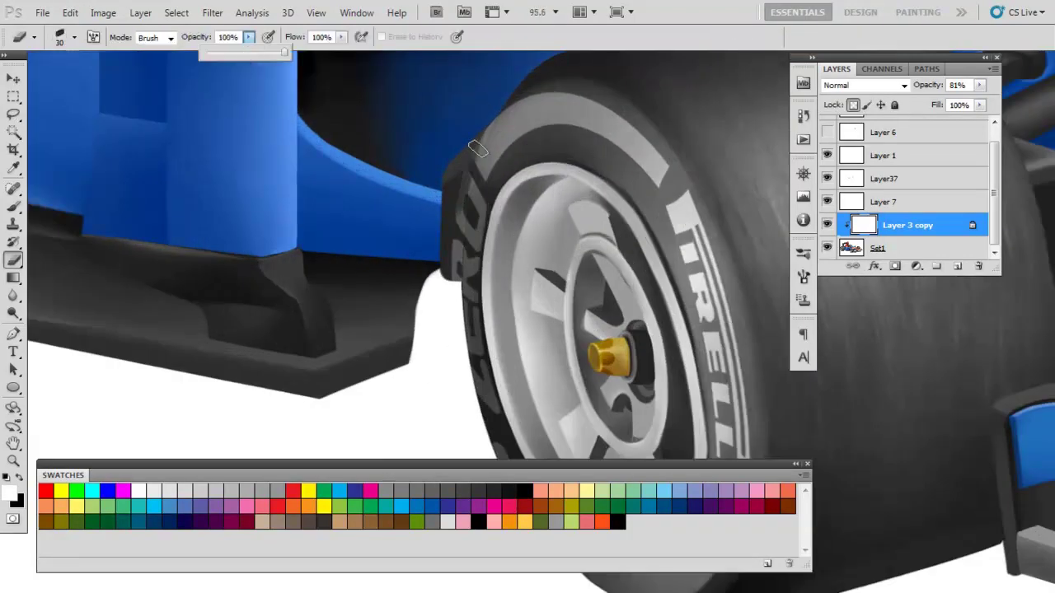
pyautogui.hotkey('ctrl', '0')
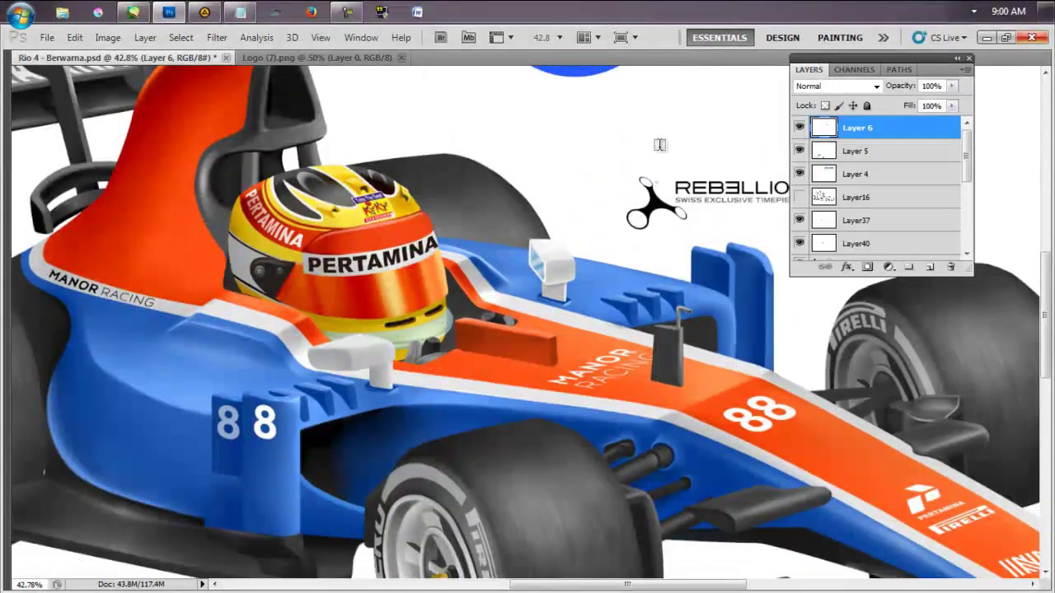
# Add the text KIKY in Arial above the REBELLION logo and enlarge it.
pyautogui.click(597, 149)
pyautogui.write('K')
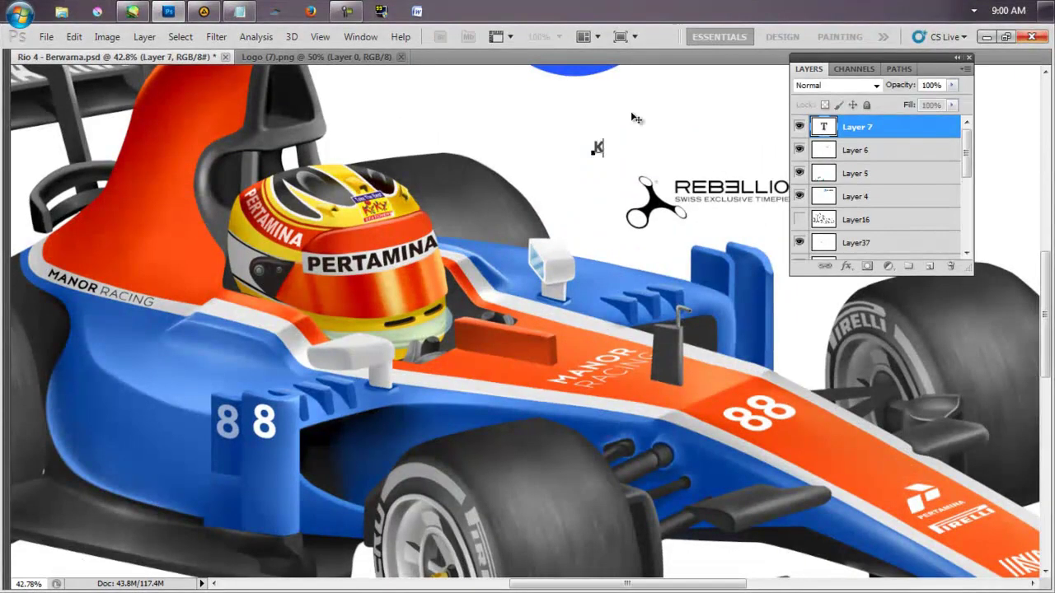
pyautogui.hotkey('ctrl', 't')
pyautogui.click(673, 95)
pyautogui.write('Ar')
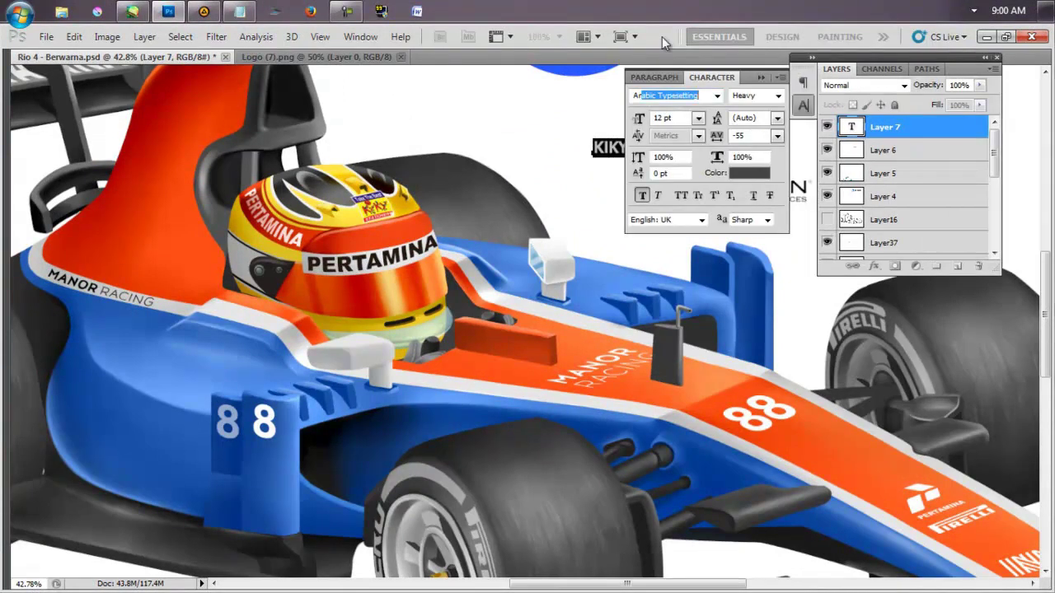
pyautogui.write('i')
pyautogui.press('Return')
pyautogui.hotkey('ctrl', 'Return')
pyautogui.click(712, 76)
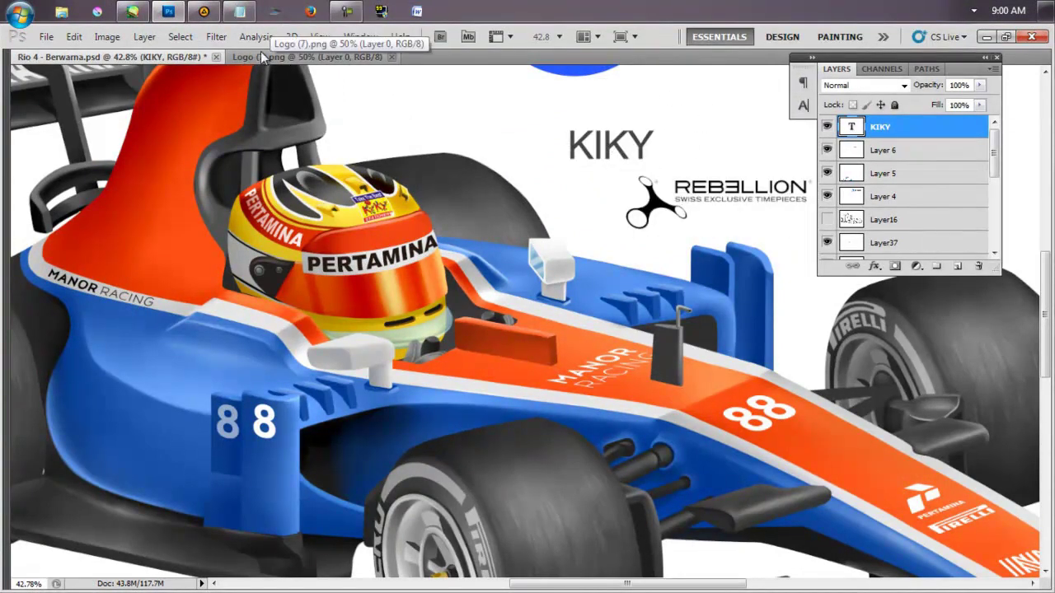
pyautogui.press('Tab')
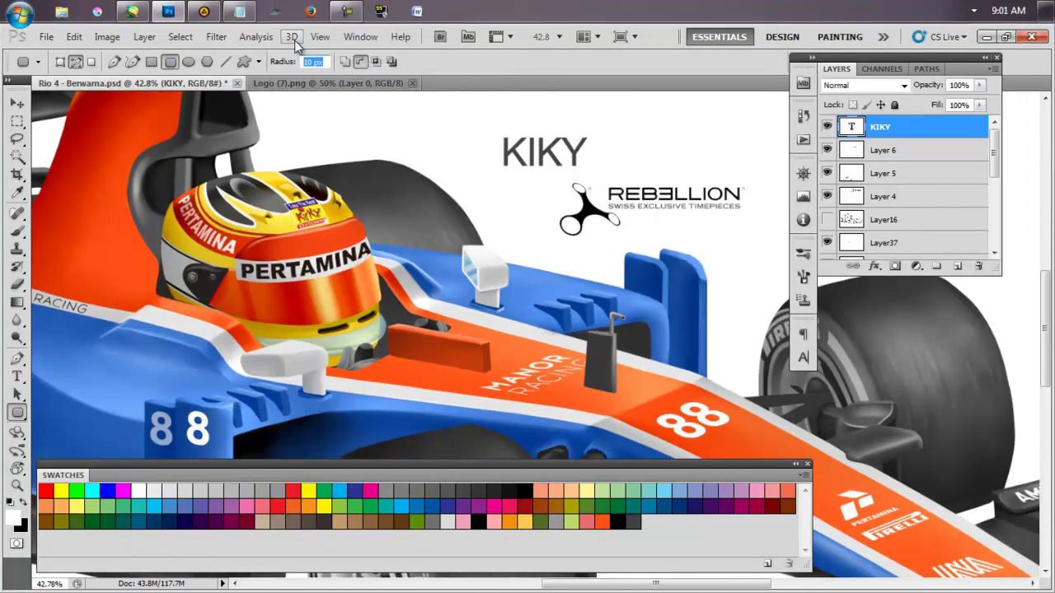
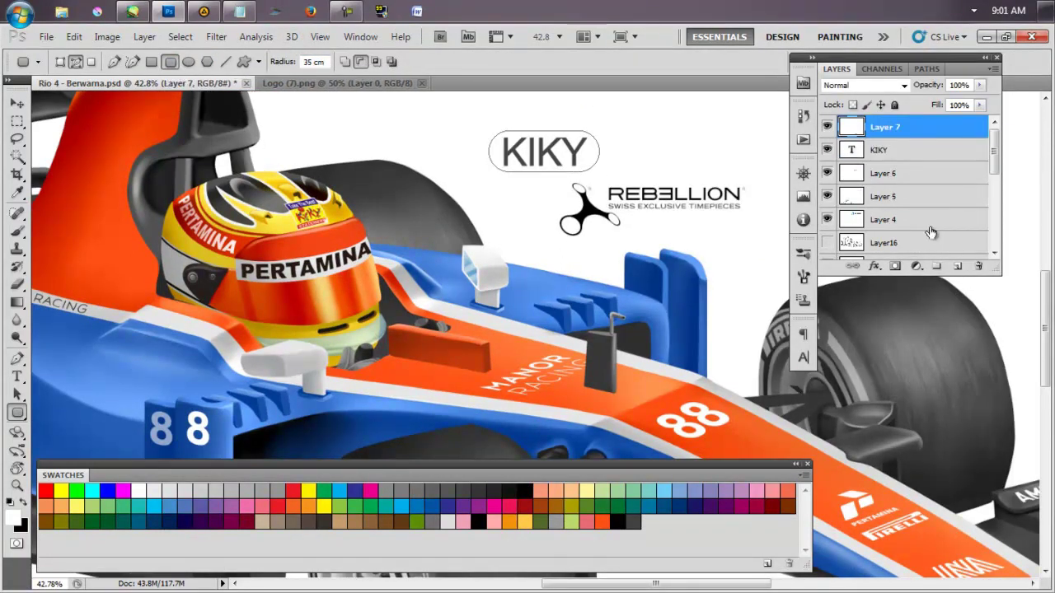
# Stroke the rounded outline around the KIKY text with a 10 px black brush at 100% flow.
pyautogui.press('b')
pyautogui.scroll(3, 586, 165)
pyautogui.rightClick(586, 165)
pyautogui.press('Escape')
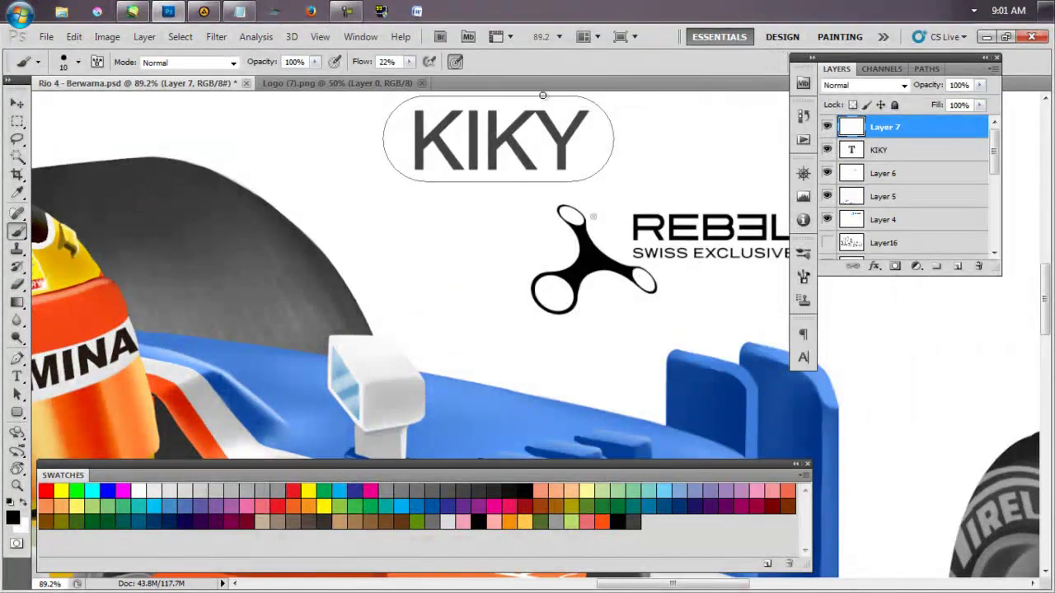
pyautogui.scroll(2, 620, 152)
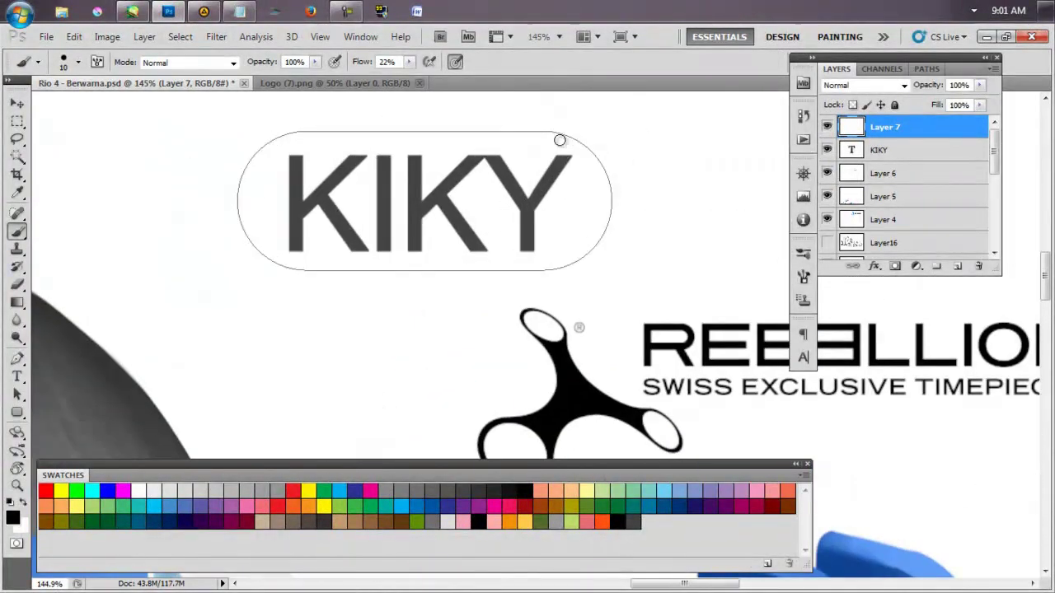
pyautogui.press('F5')
pyautogui.press('F5')
pyautogui.press('Return')
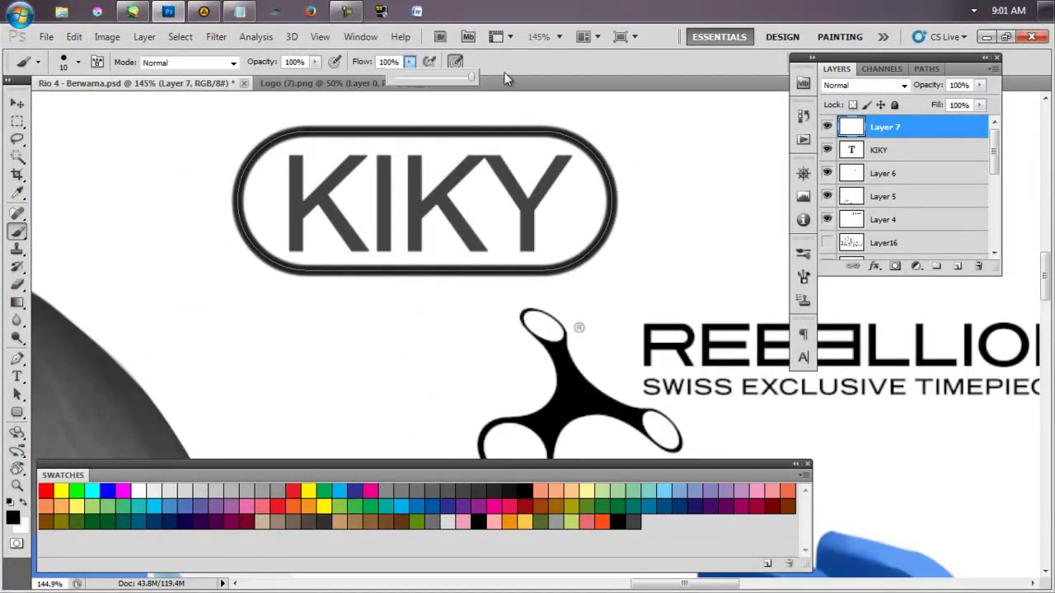
pyautogui.hotkey('ctrl', 'z')
pyautogui.rightClick(594, 166)
pyautogui.press('Return')
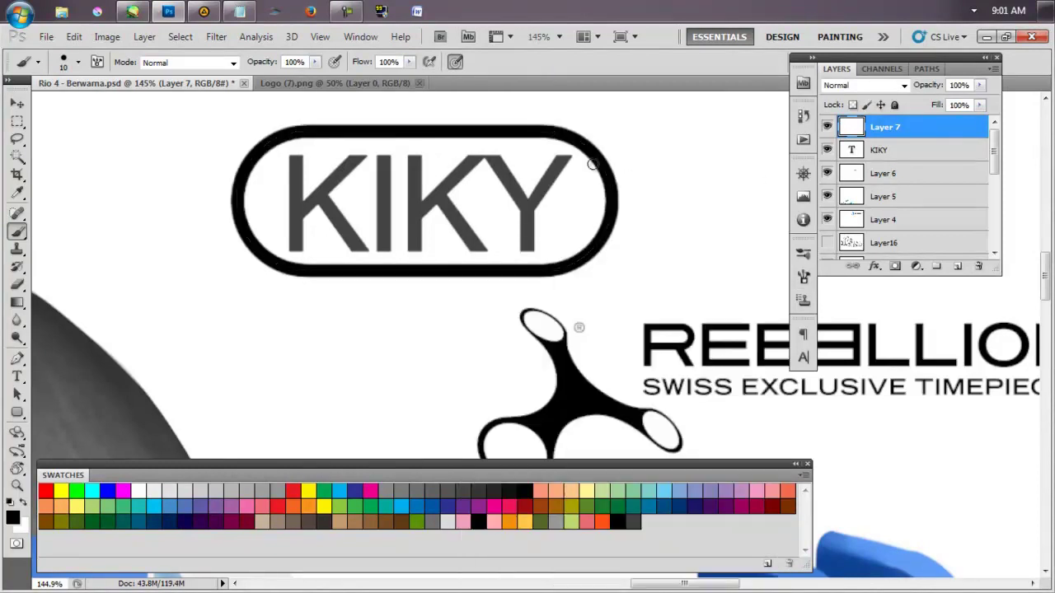
# Merge the KIKY text with its rounded outline and move the finished logo away from the REBELLION logo.
pyautogui.click(880, 150)
pyautogui.hotkey('ctrl', 'e')
pyautogui.scroll(-4, 494, 223)
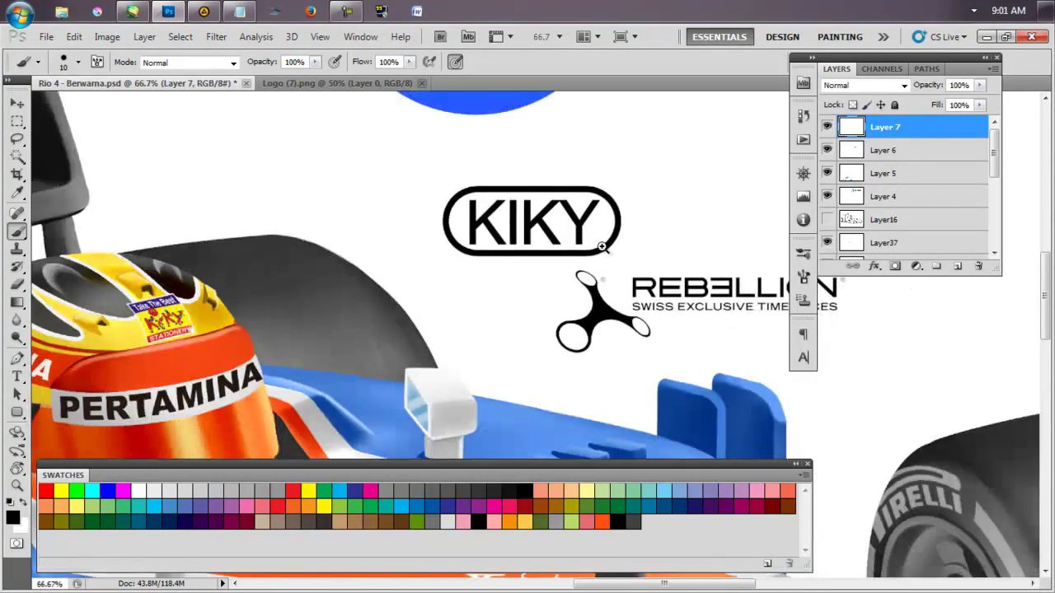
pyautogui.press('v')
pyautogui.moveTo(500, 229); pyautogui.dragTo(636, 207)
# Move the SHAZAM logo beside the rear wing and scale it down to about 15%.
pyautogui.scroll(-2, 635, 207)
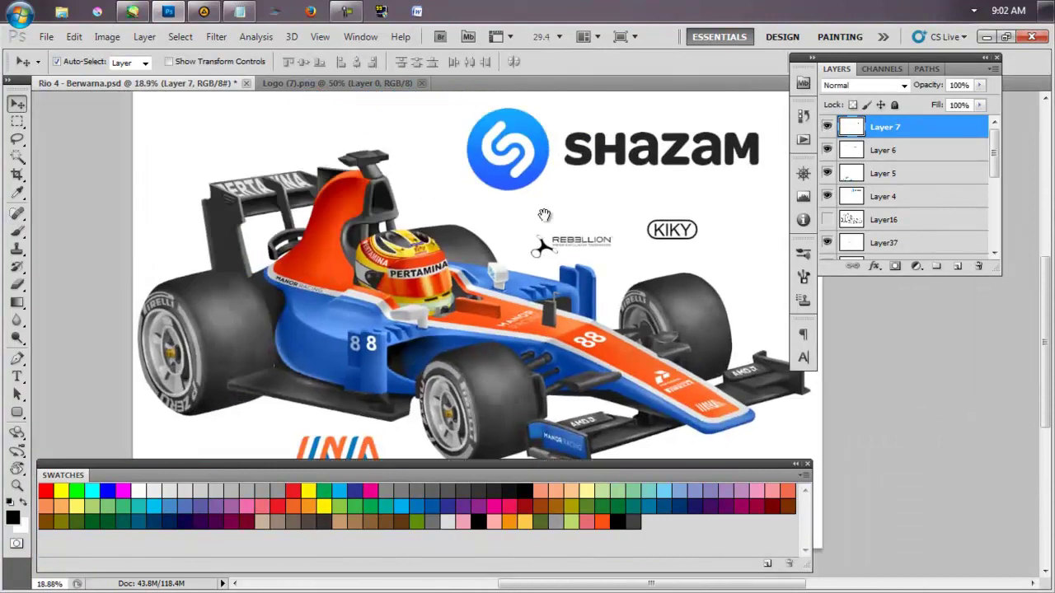
pyautogui.moveTo(560, 145); pyautogui.dragTo(295, 223)
pyautogui.hotkey('ctrl', 't')
pyautogui.moveTo(506, 227); pyautogui.dragTo(247, 239)
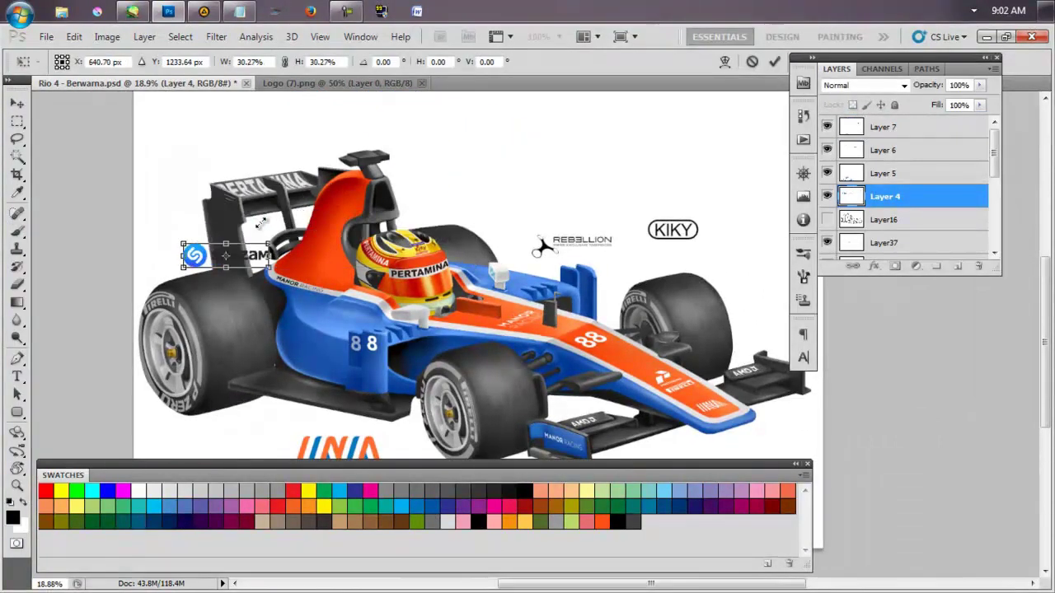
pyautogui.scroll(3, 247, 239)
pyautogui.scroll(-5, 247, 239)
pyautogui.moveTo(461, 216); pyautogui.dragTo(426, 230)
pyautogui.scroll(6, 425, 229)
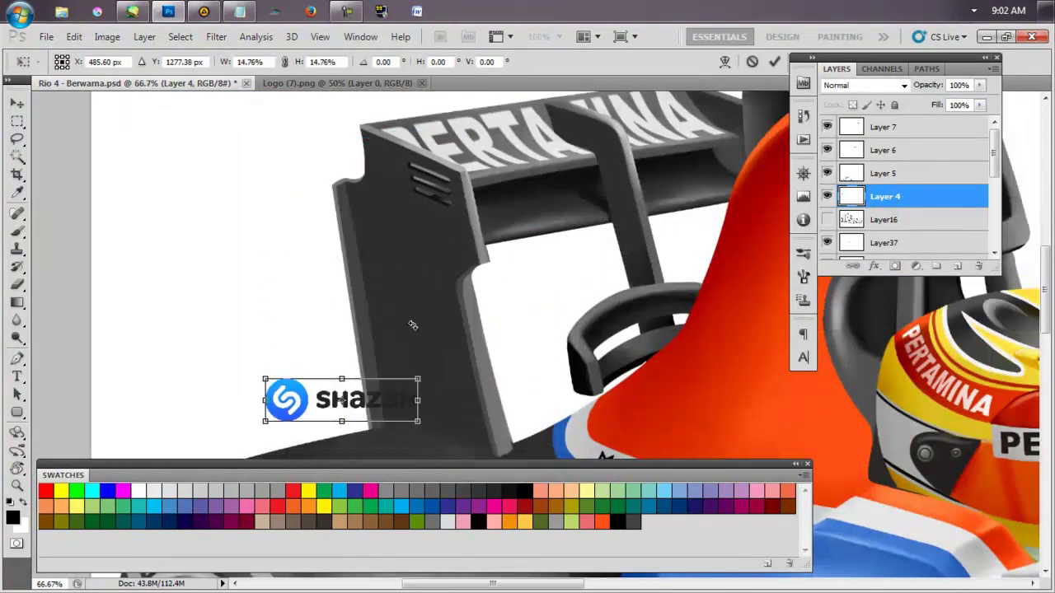
# Place the SHAZAM logo on the upper part of the rear wing endplate and distort it to follow the panel's perspective.
pyautogui.moveTo(370, 402); pyautogui.dragTo(419, 249)
pyautogui.moveTo(316, 248); pyautogui.dragTo(366, 224)
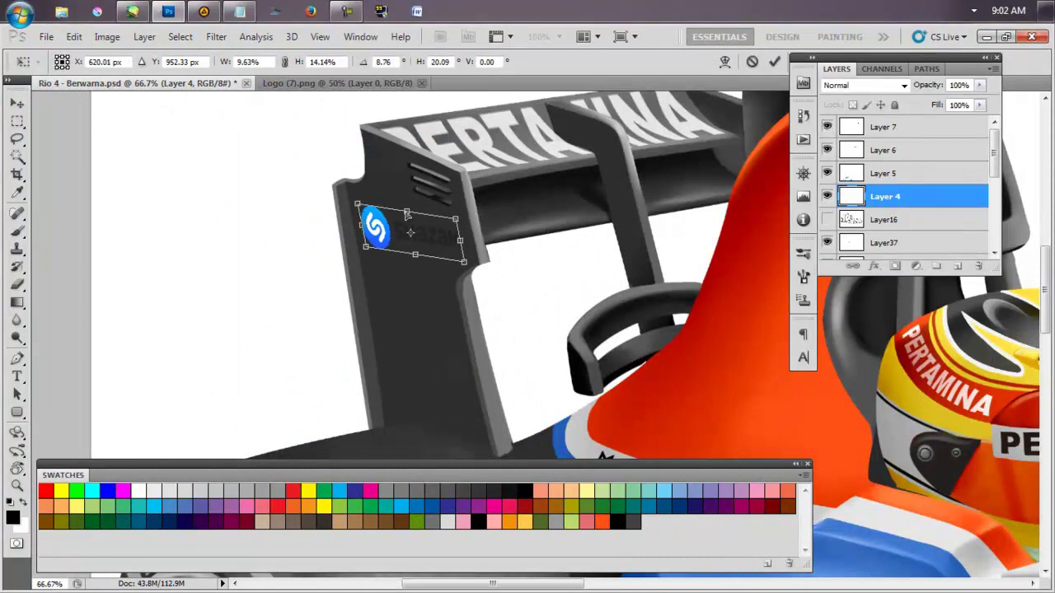
pyautogui.scroll(4, 407, 214)
pyautogui.moveTo(277, 208); pyautogui.dragTo(274, 202)
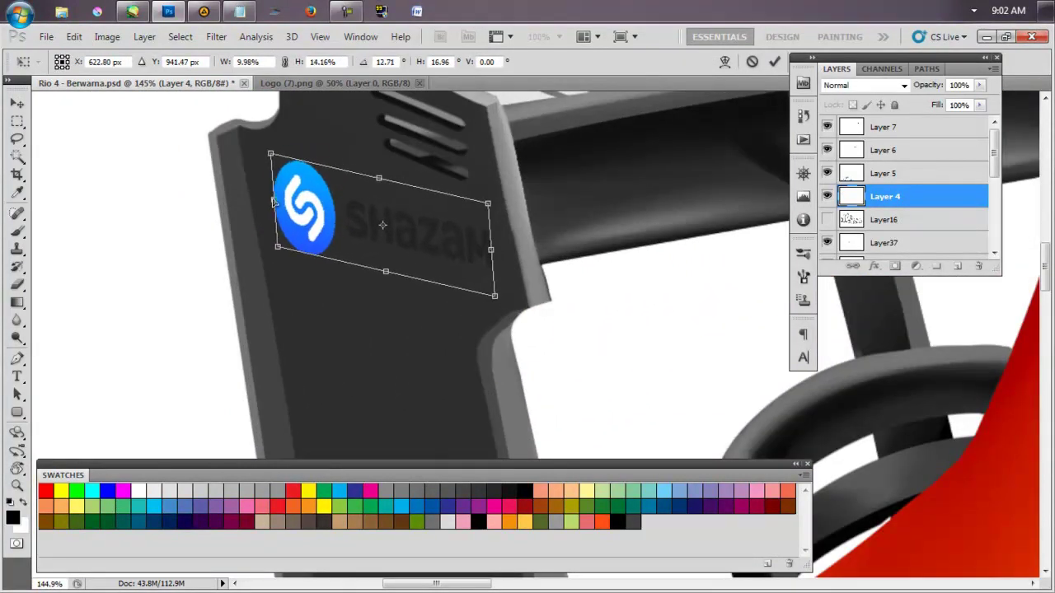
pyautogui.press('Return')
# Fill only the SHAZAM lettering with white, clear the selection, and open the logo layer's blending options.
pyautogui.press('l')
pyautogui.press('x')
pyautogui.hotkey('shift', 'F5')
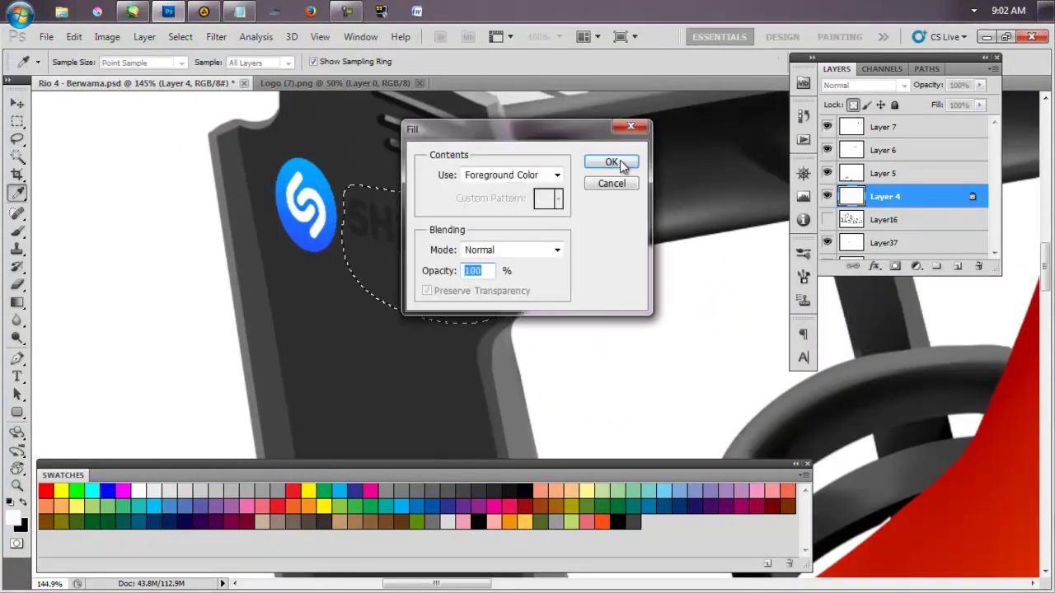
pyautogui.click(618, 160)
pyautogui.hotkey('ctrl', 'd')
pyautogui.hotkey('ctrl', '0')
pyautogui.doubleClick(939, 196)
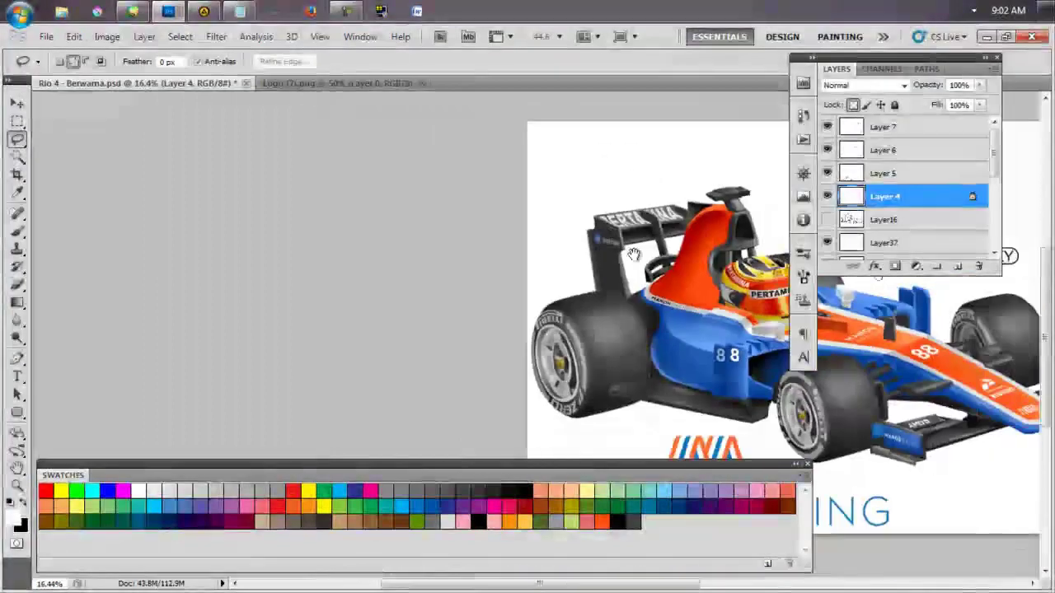
# Separate the REBELLION symbol from the lettering onto its own layer and remove the SWISS EXCLUSIVE TIMEPIECES tagline.
pyautogui.scroll(3, 605, 226)
pyautogui.press('l')
pyautogui.scroll(3, 605, 227)
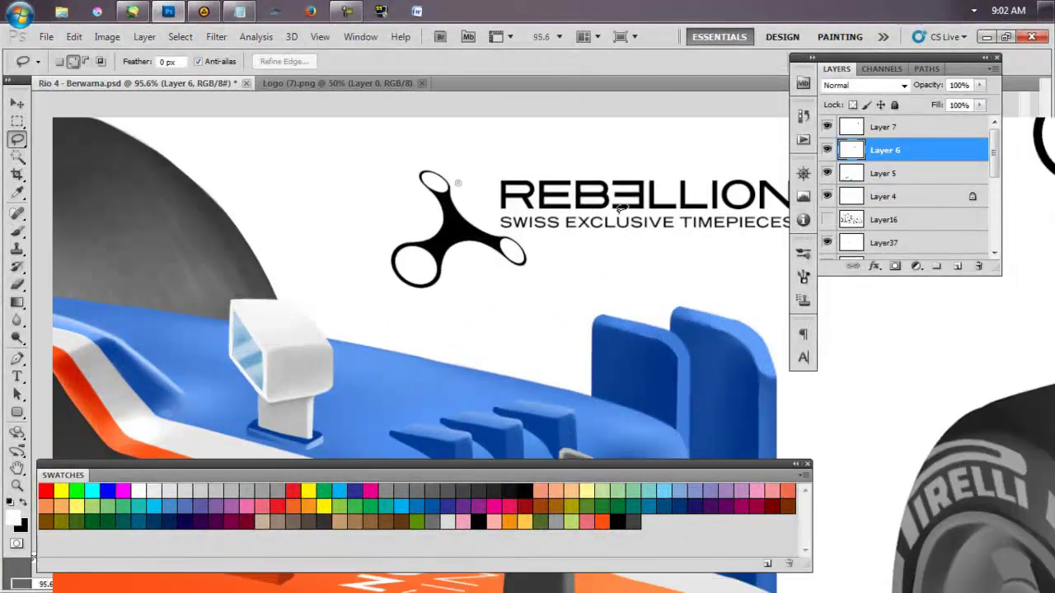
pyautogui.press('Tab')
pyautogui.moveTo(470, 189); pyautogui.dragTo(776, 204)
pyautogui.moveTo(505, 218); pyautogui.dragTo(486, 263)
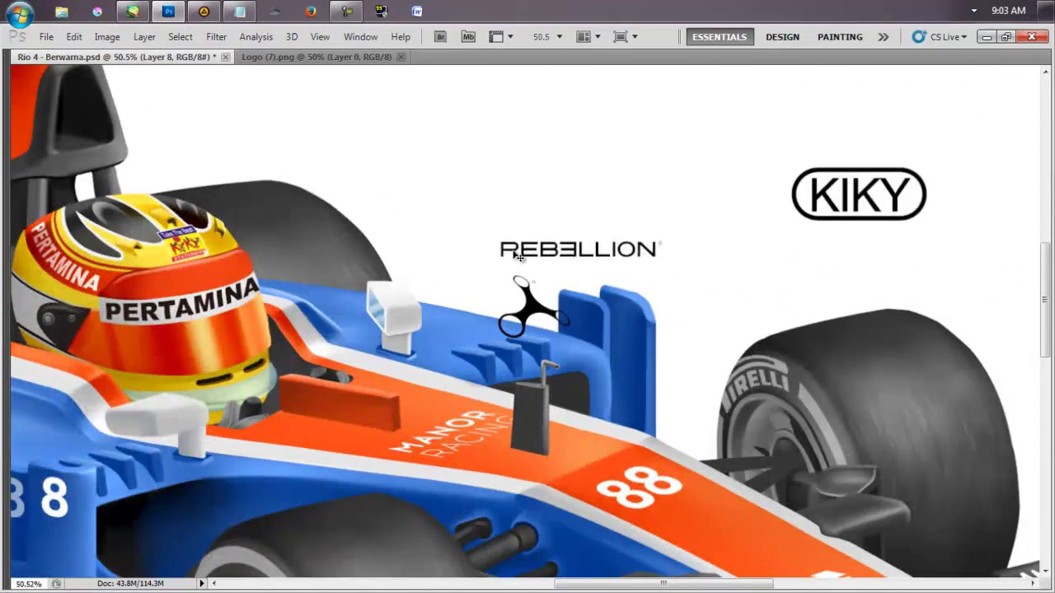
# Scale the REBELLION lettering down onto the near wing mirror and place a copy by the far mirror.
pyautogui.moveTo(519, 252); pyautogui.dragTo(126, 429)
pyautogui.hotkey('ctrl', 't')
pyautogui.scroll(3, 126, 429)
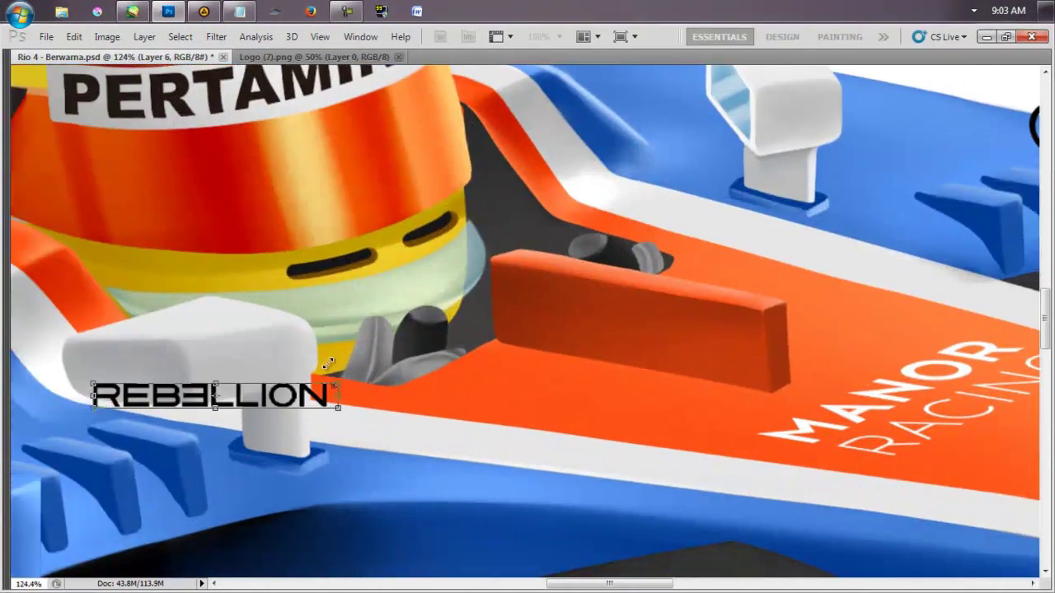
pyautogui.moveTo(285, 401); pyautogui.dragTo(271, 372)
pyautogui.press('Return')
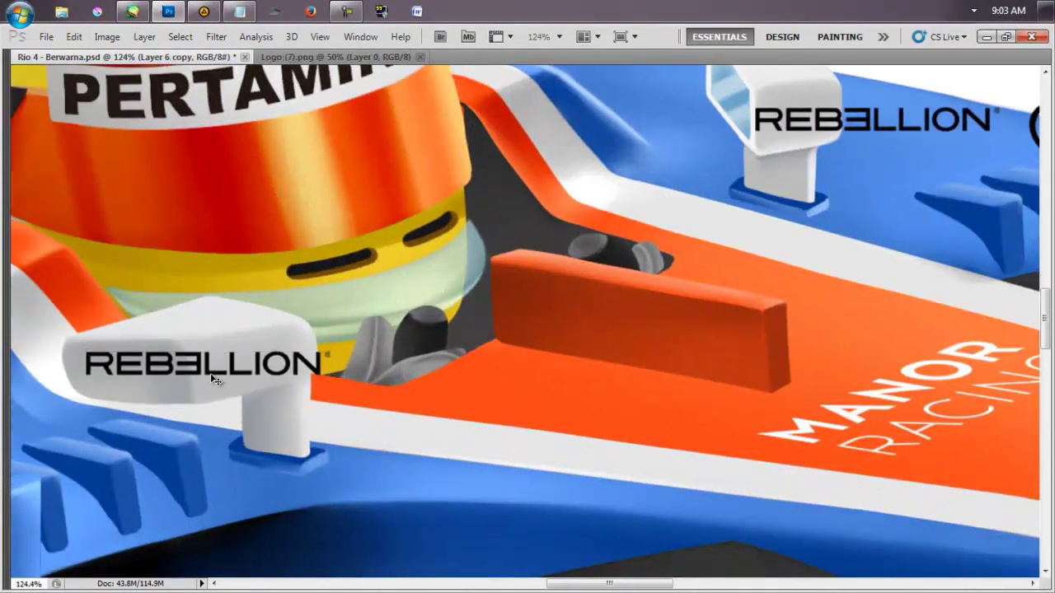
# Warp the REBELLION lettering to follow the curved face of the near mirror.
pyautogui.press('Tab')
pyautogui.scroll(-1, 343, 344)
pyautogui.hotkey('ctrl', 't')
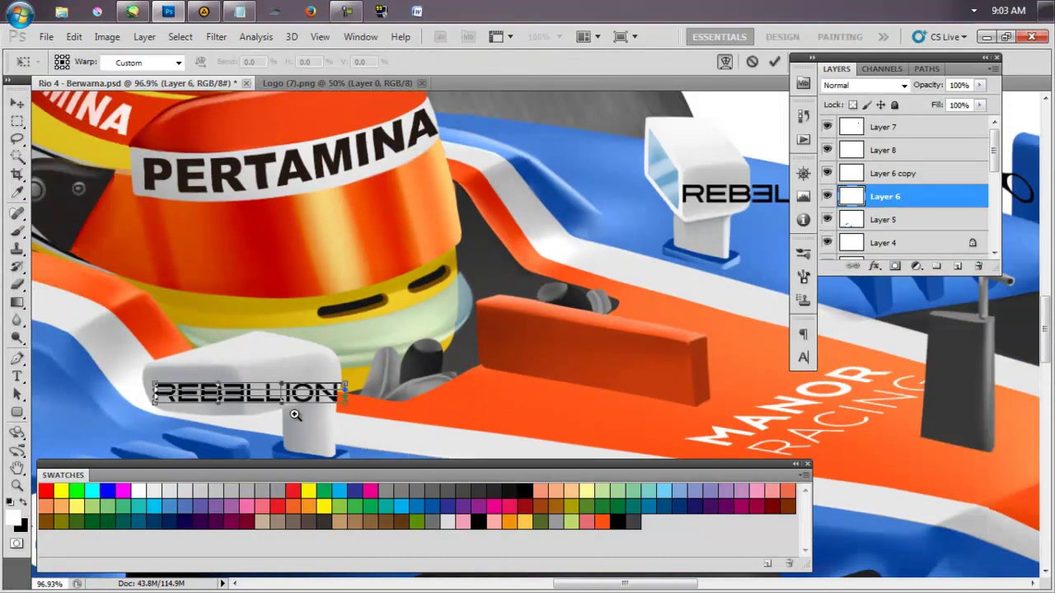
pyautogui.scroll(2, 298, 412)
pyautogui.moveTo(380, 355); pyautogui.dragTo(496, 339)
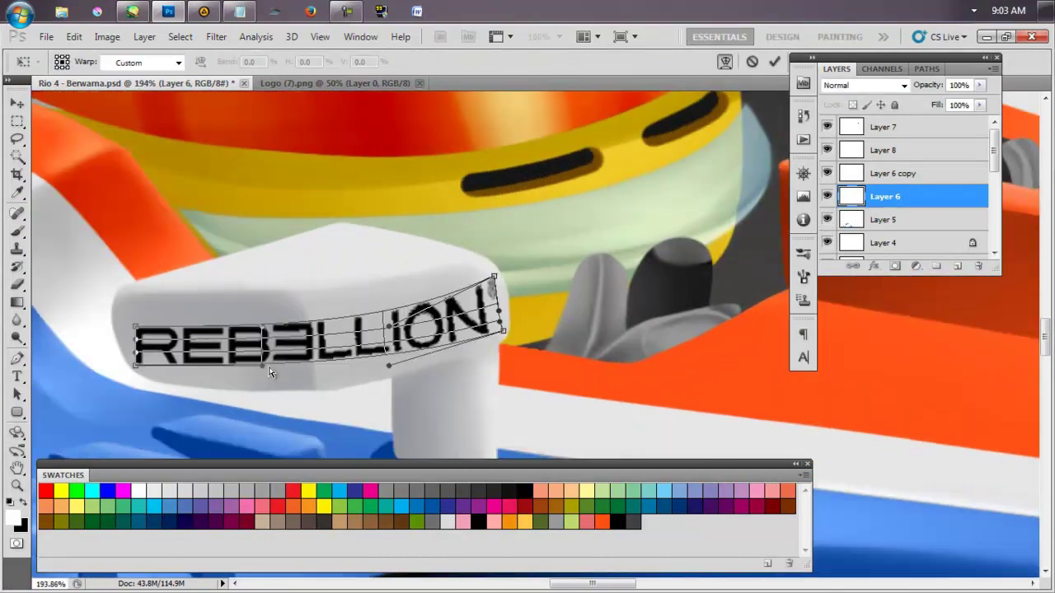
pyautogui.moveTo(140, 354); pyautogui.dragTo(142, 339)
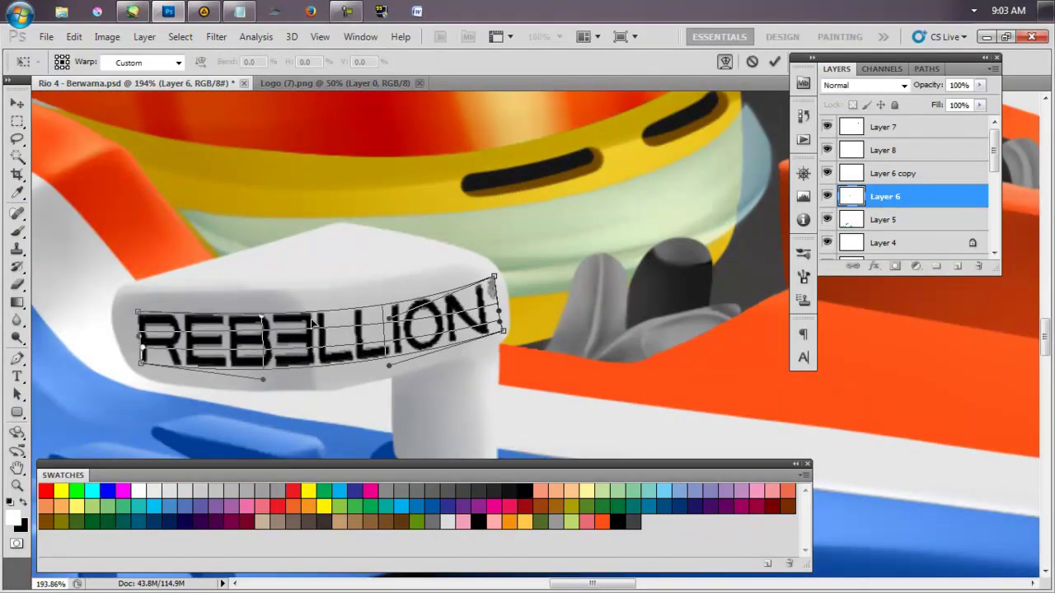
pyautogui.moveTo(497, 307); pyautogui.dragTo(478, 313)
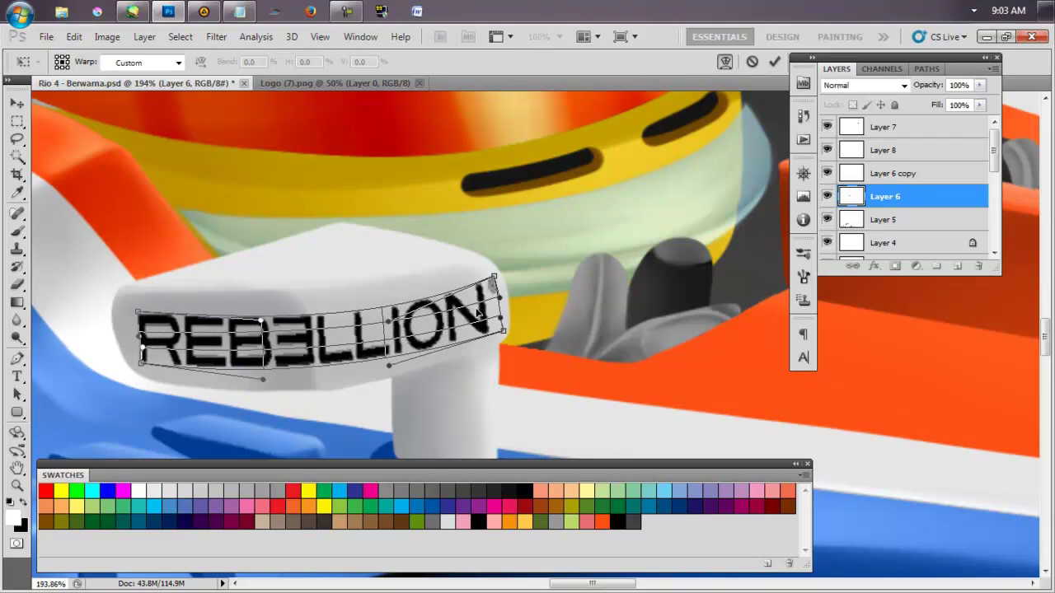
pyautogui.press('Return')
# Move the REBELLION symbol onto the near mirror's top surface, scale it down and distort it to match the perspective.
pyautogui.scroll(-5, 333, 343)
pyautogui.scroll(4, 332, 342)
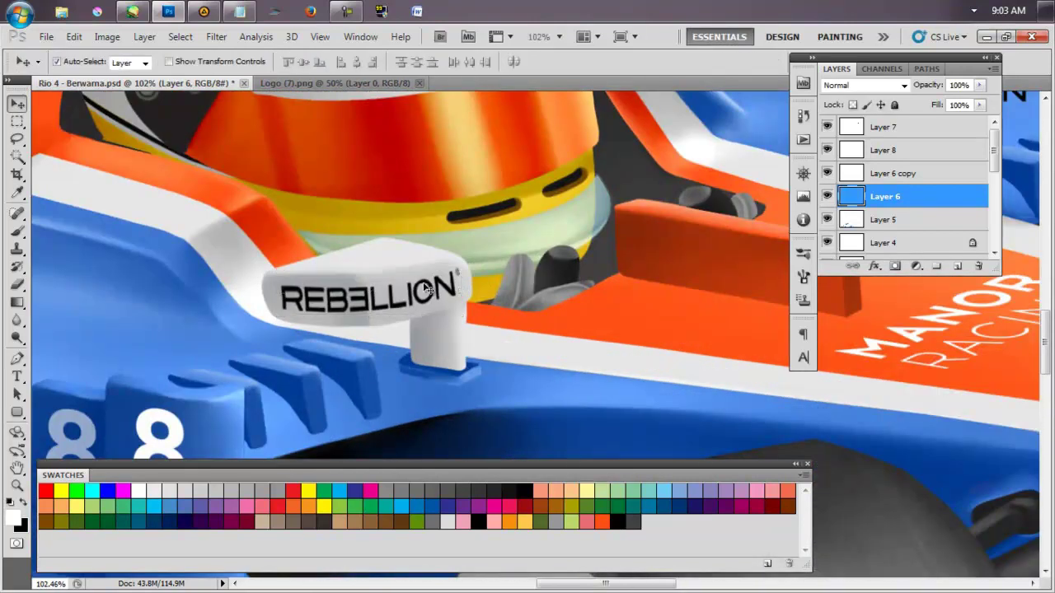
pyautogui.scroll(-3, 655, 239)
pyautogui.moveTo(730, 229); pyautogui.dragTo(424, 239)
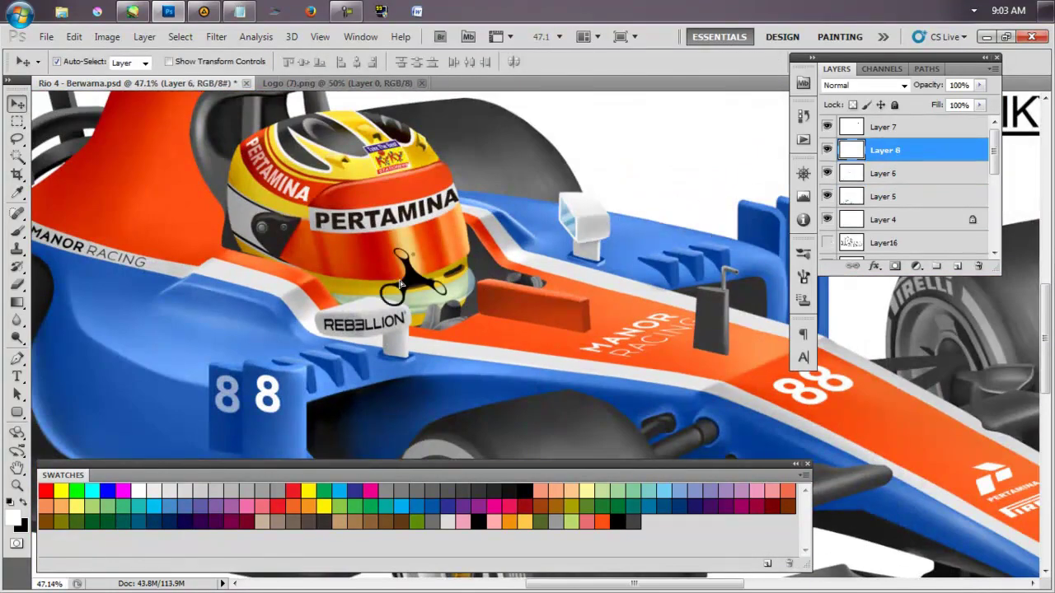
pyautogui.scroll(3, 423, 238)
pyautogui.hotkey('ctrl', 't')
pyautogui.moveTo(445, 304); pyautogui.dragTo(398, 311)
pyautogui.moveTo(412, 257); pyautogui.dragTo(414, 280)
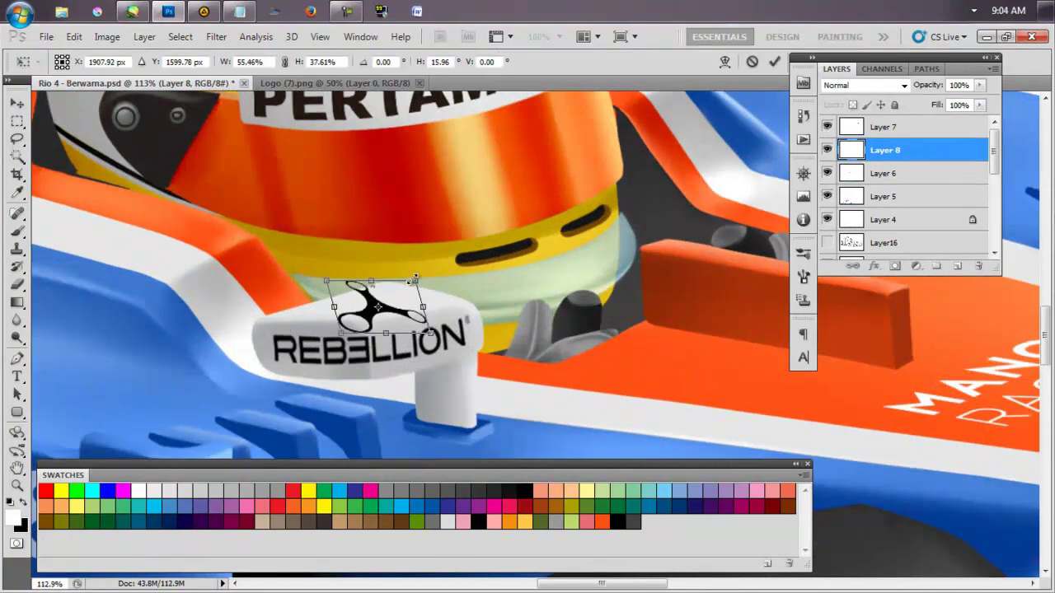
pyautogui.press('Return')
# Merge the symbol with the REBELLION lettering and clip the merged layer to Layer37.
pyautogui.hotkey('ctrl', 'e')
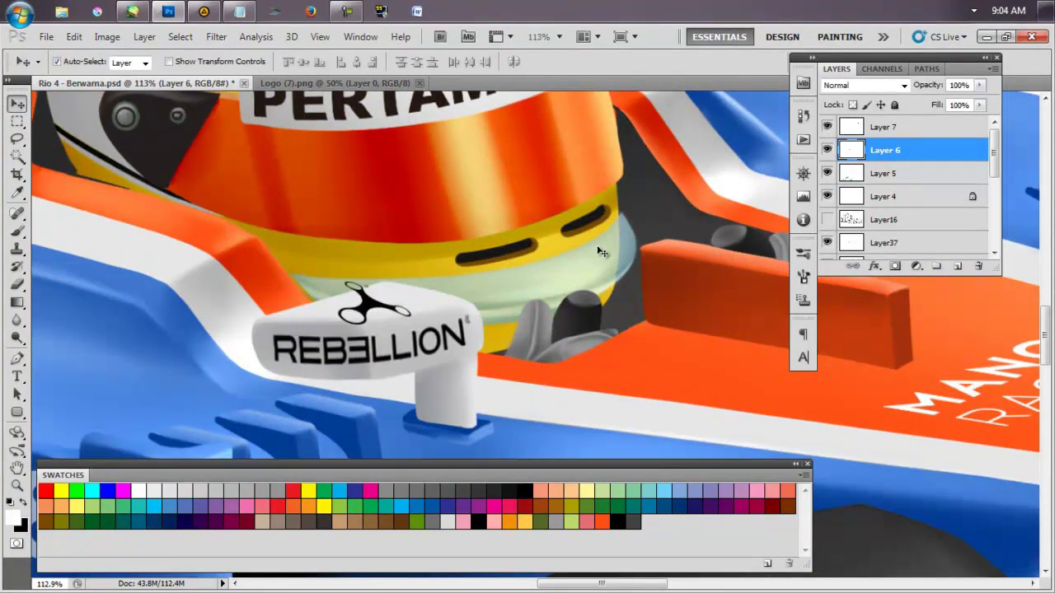
pyautogui.click(890, 242)
pyautogui.moveTo(890, 150); pyautogui.dragTo(925, 233)
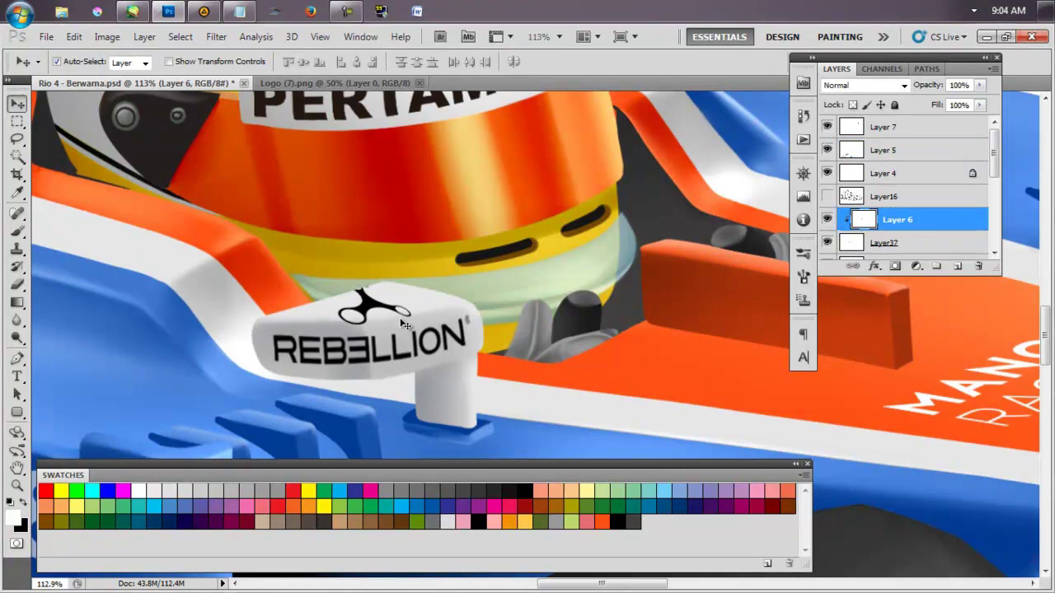
# Reshape the symbol to sit fully within the near mirror's top surface and open the logo layer's blending options.
pyautogui.hotkey('ctrl', 't')
pyautogui.moveTo(381, 346); pyautogui.dragTo(383, 322)
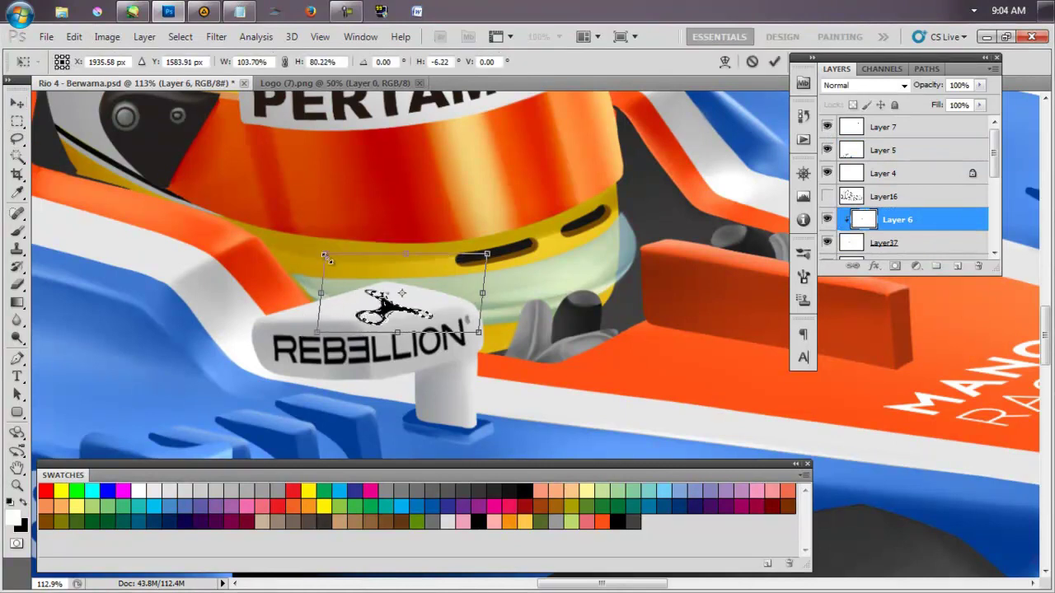
pyautogui.press('Return')
pyautogui.doubleClick(922, 256)
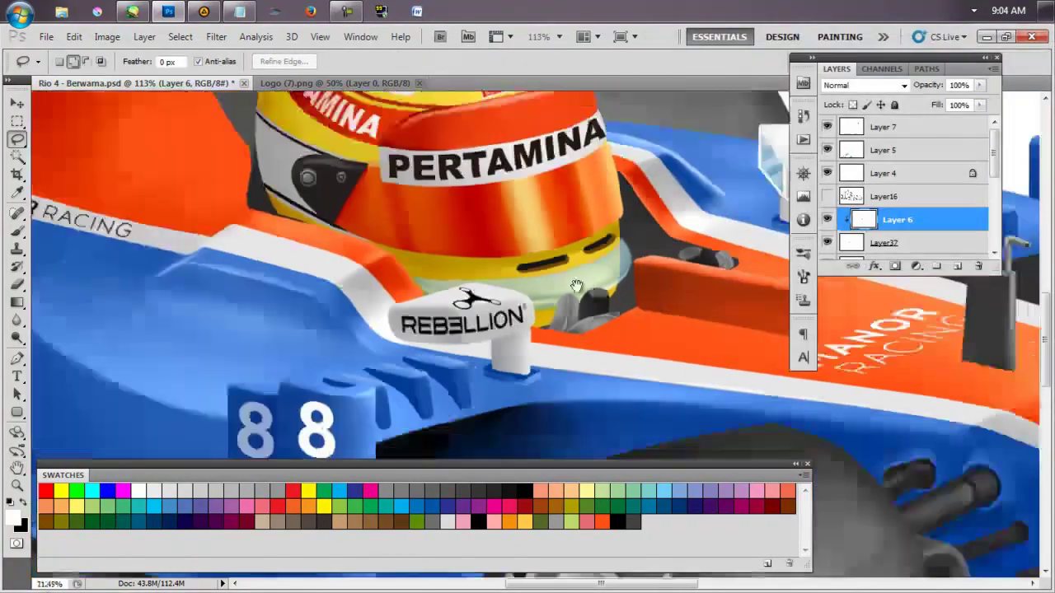
# Copy the REBELLION symbol onto the far mirror's top surface and transform it to fit.
pyautogui.scroll(-5, 576, 285)
pyautogui.scroll(5, 408, 300)
pyautogui.press('v')
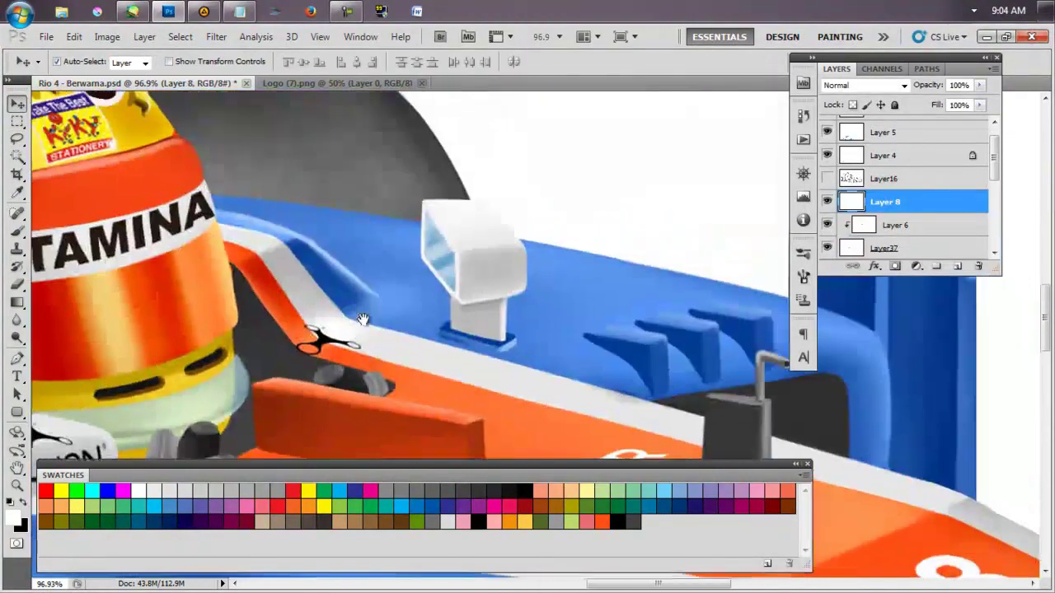
pyautogui.moveTo(309, 351); pyautogui.dragTo(455, 236)
pyautogui.hotkey('ctrl', 't')
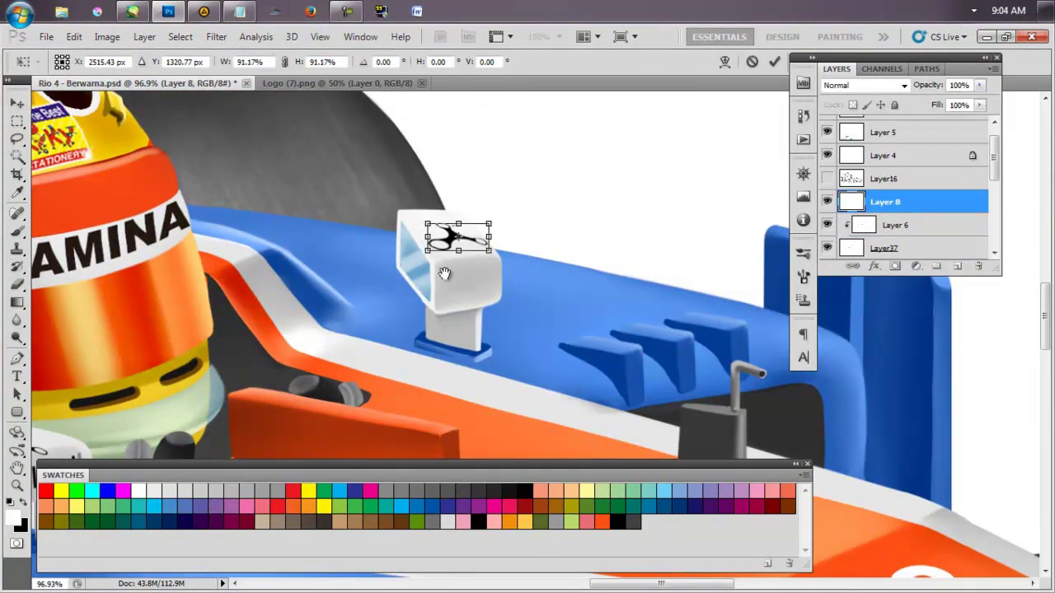
pyautogui.moveTo(444, 274); pyautogui.dragTo(634, 225)
pyautogui.press('Return')
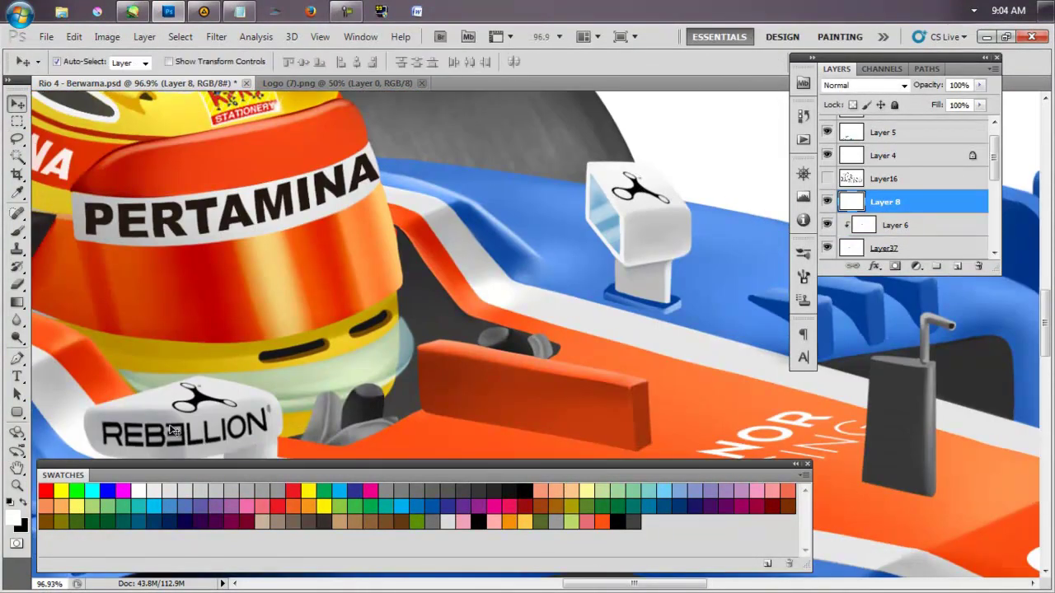
# Copy the REBELLION lettering onto the far mirror's face and transform it to fit, cropped by the mirror's edge.
pyautogui.moveTo(173, 429); pyautogui.dragTo(456, 305)
pyautogui.hotkey('ctrl', 't')
pyautogui.moveTo(647, 313); pyautogui.dragTo(638, 284)
pyautogui.press('Return')
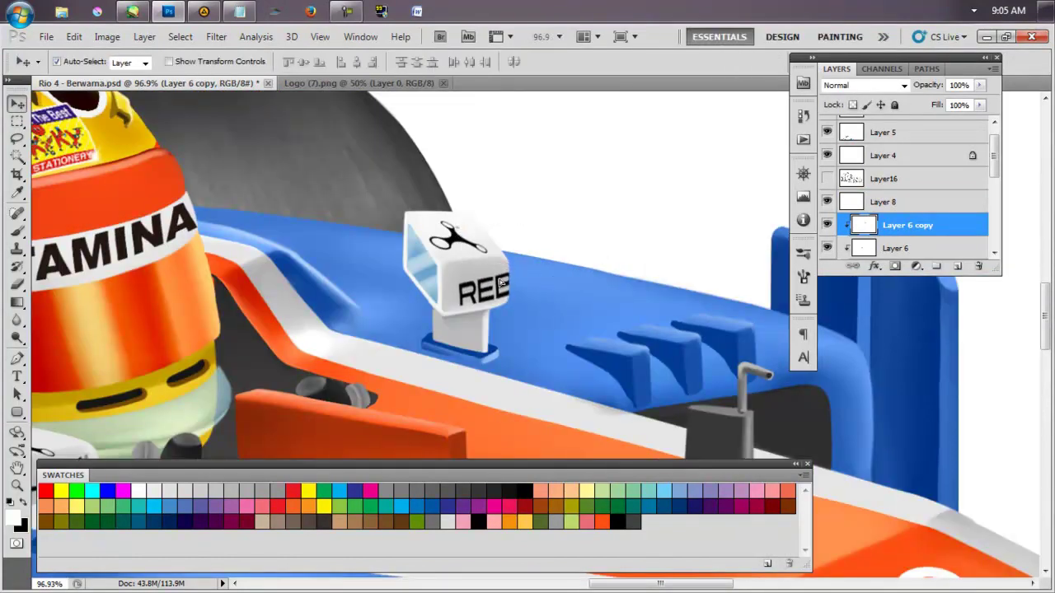
# Merge the near and far mirror logo layers into a single layer.
pyautogui.hotkey('ctrl', 'space')
pyautogui.moveTo(500, 283); pyautogui.dragTo(544, 290)
pyautogui.click(886, 132)
pyautogui.keyDown('shift'); pyautogui.click(887, 159); pyautogui.keyUp('shift')
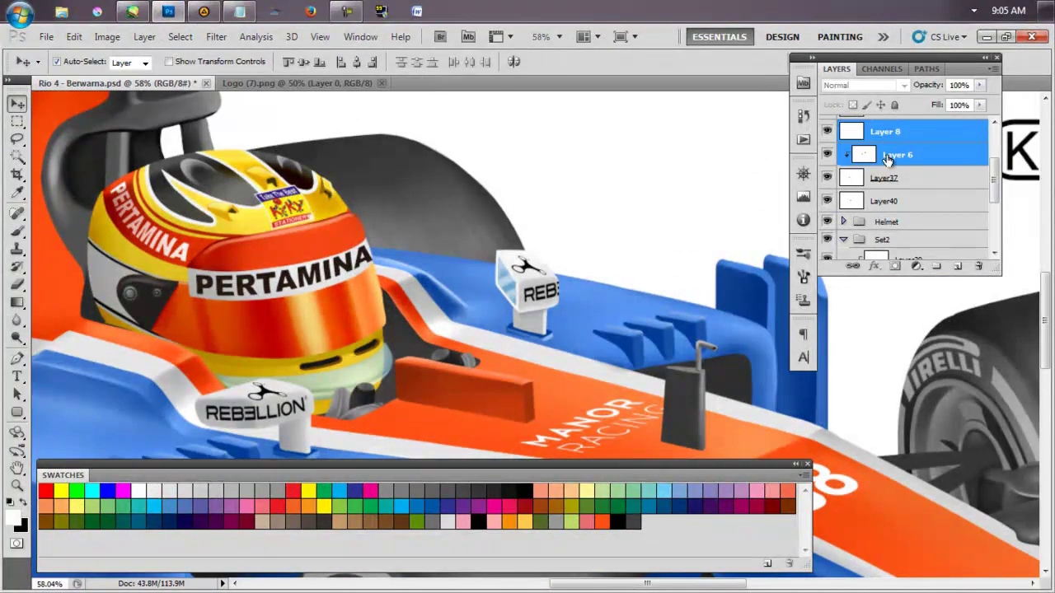
pyautogui.click(902, 136)
pyautogui.hotkey('ctrl', 'e')
# Split the merged logo layer's Underlying Layer shadow blend range to 0/131 and merge it into Layer37.
pyautogui.press('space')
pyautogui.doubleClick(961, 136)
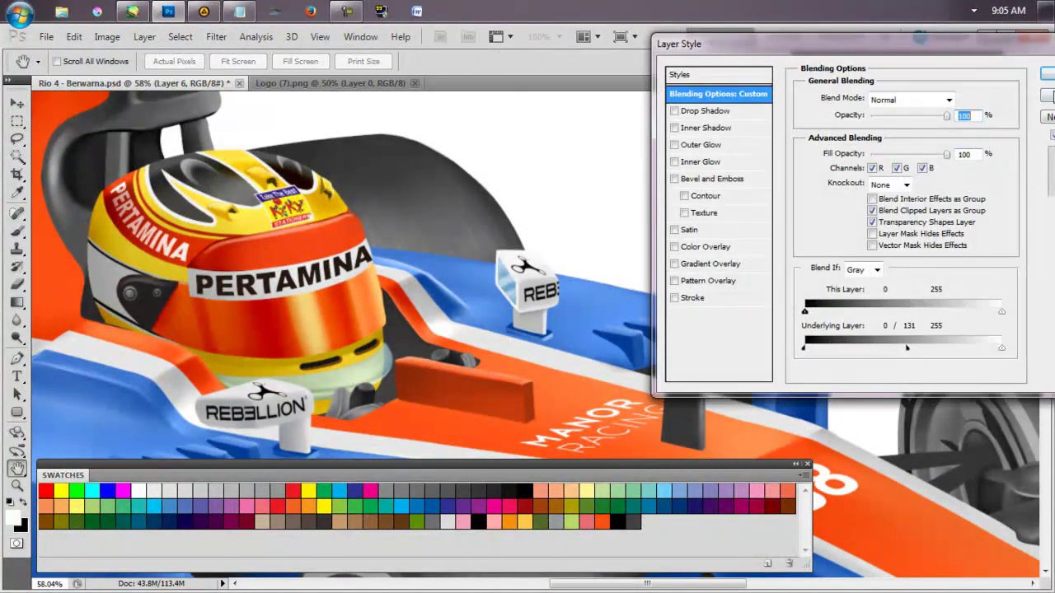
pyautogui.press('Return')
# Select the driver's grey gloves on Layer40 and adjust their Levels.
pyautogui.scroll(-5, 527, 271)
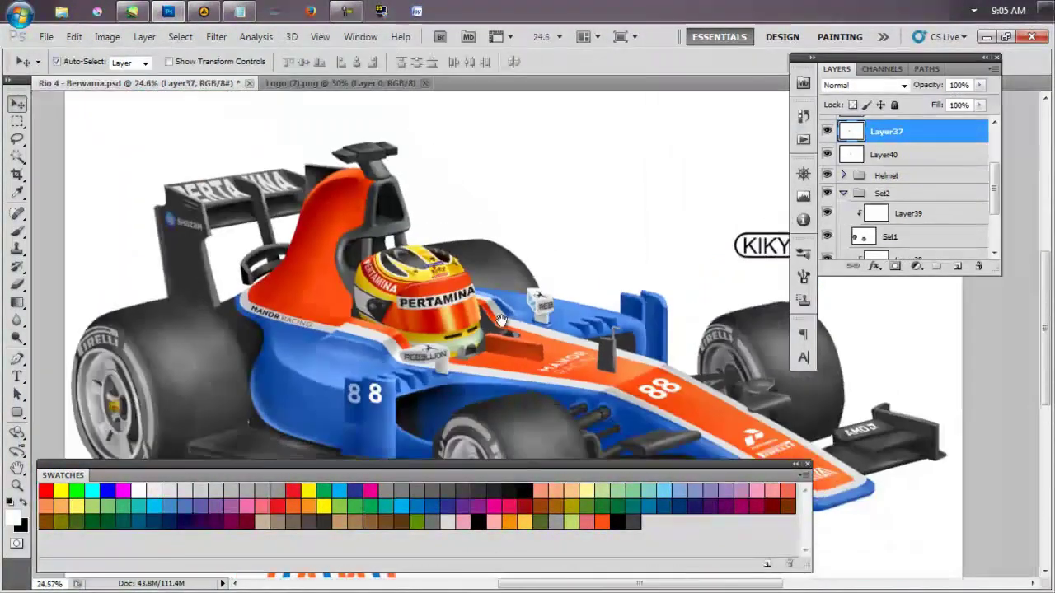
pyautogui.scroll(6, 462, 329)
pyautogui.press('w')
pyautogui.click(464, 328)
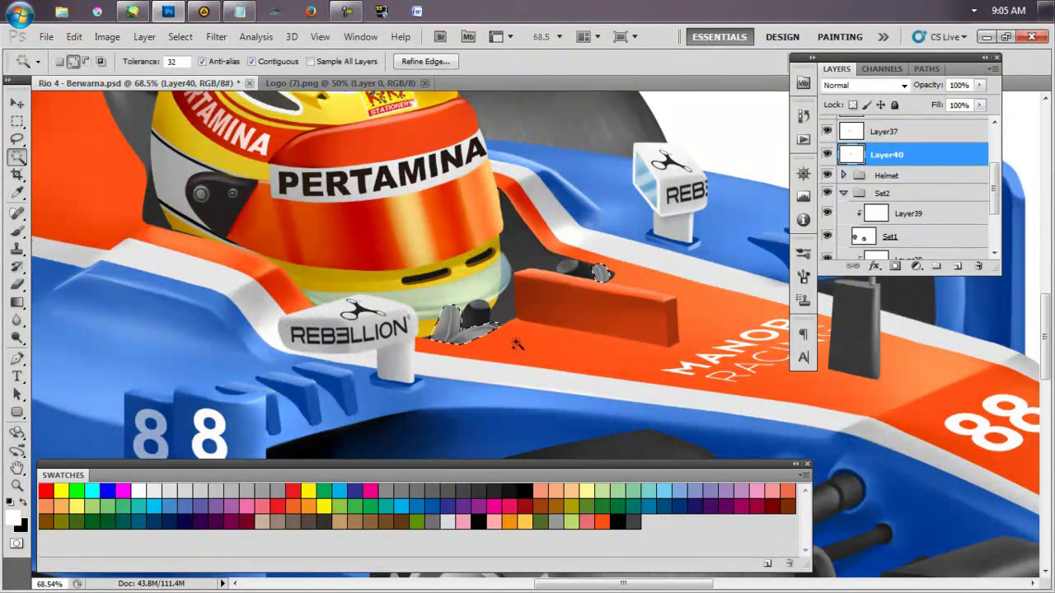
pyautogui.hotkey('ctrl', 'l')
pyautogui.press('Return')
pyautogui.scroll(-6, 635, 226)
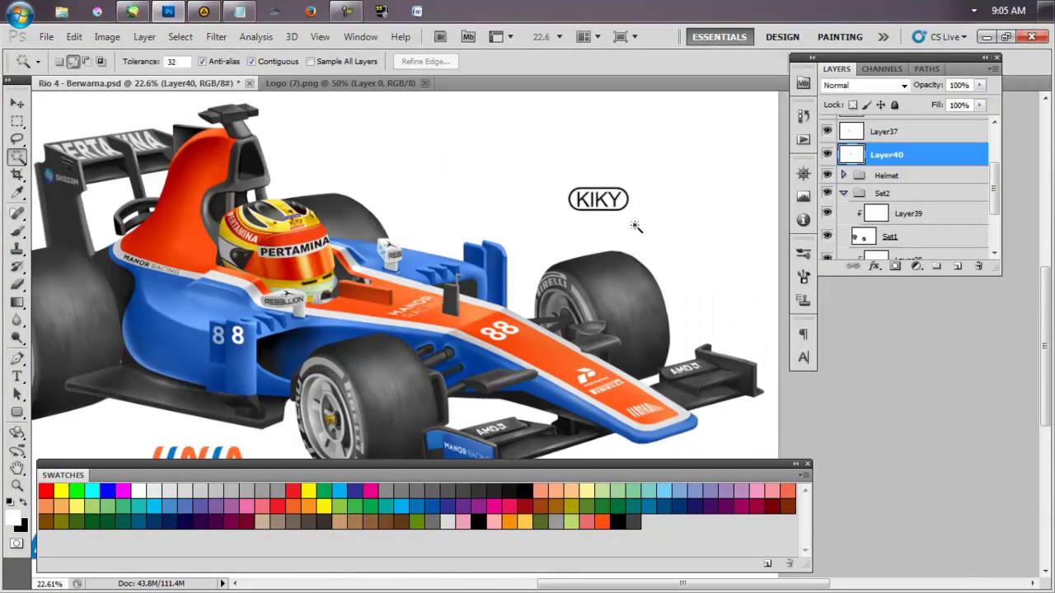
# Clip the KIKY logo to the bodywork layer and transform it, in white, to fit the nose below the PIRELLI logo, rotated -21.99°.
pyautogui.press('v')
pyautogui.click(668, 195)
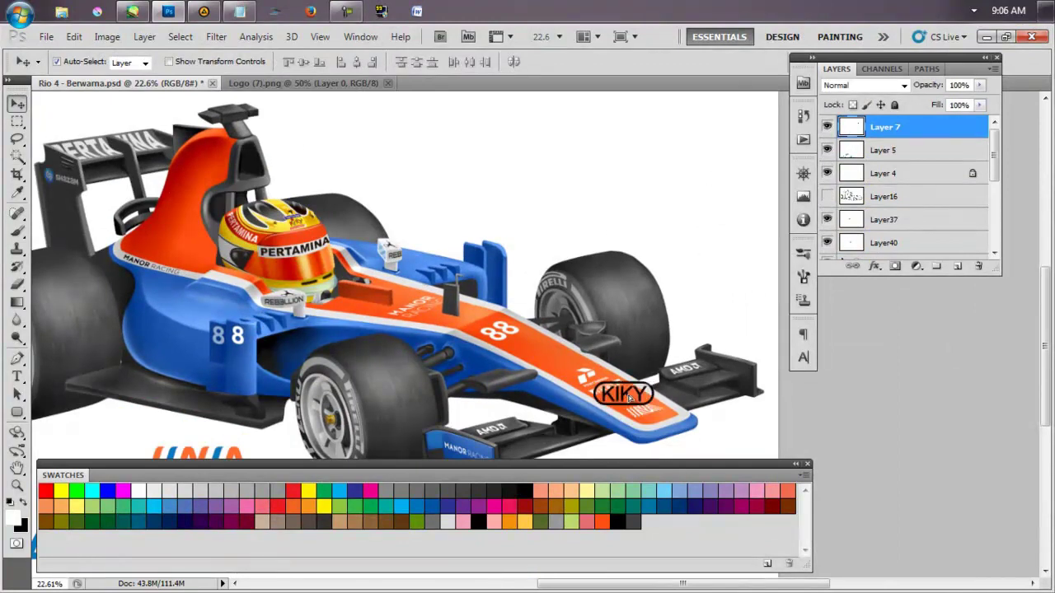
pyautogui.moveTo(974, 142); pyautogui.dragTo(923, 190)
pyautogui.scroll(6, 636, 305)
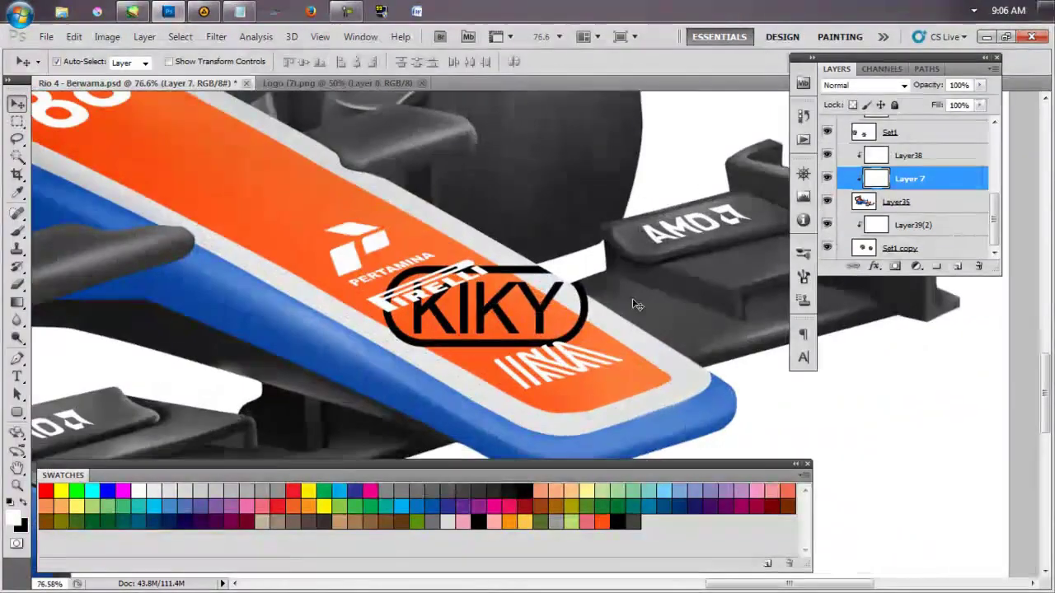
pyautogui.hotkey('ctrl', 't')
pyautogui.moveTo(587, 265); pyautogui.dragTo(426, 335)
pyautogui.scroll(3, 506, 313)
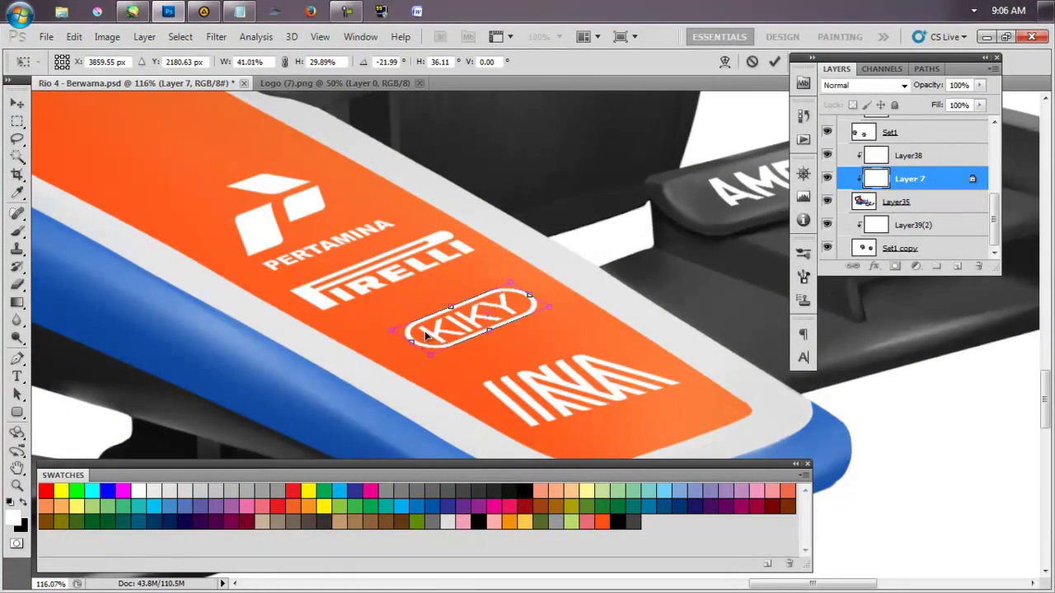
pyautogui.press('Return')
pyautogui.scroll(-4, 402, 346)
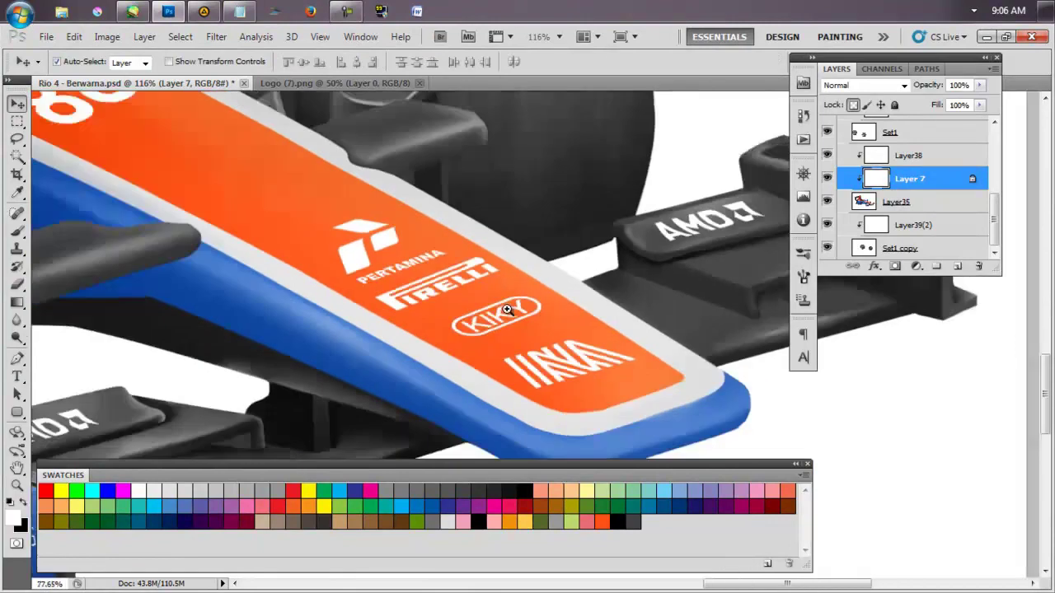
# Respace the PERTAMINA and PIRELLI logos above KIKY on the nose and merge Layer38 into Layer 7.
pyautogui.keyDown('ctrl'); pyautogui.click(448, 305); pyautogui.keyUp('ctrl')
pyautogui.press('l')
pyautogui.moveTo(455, 293); pyautogui.dragTo(501, 279)
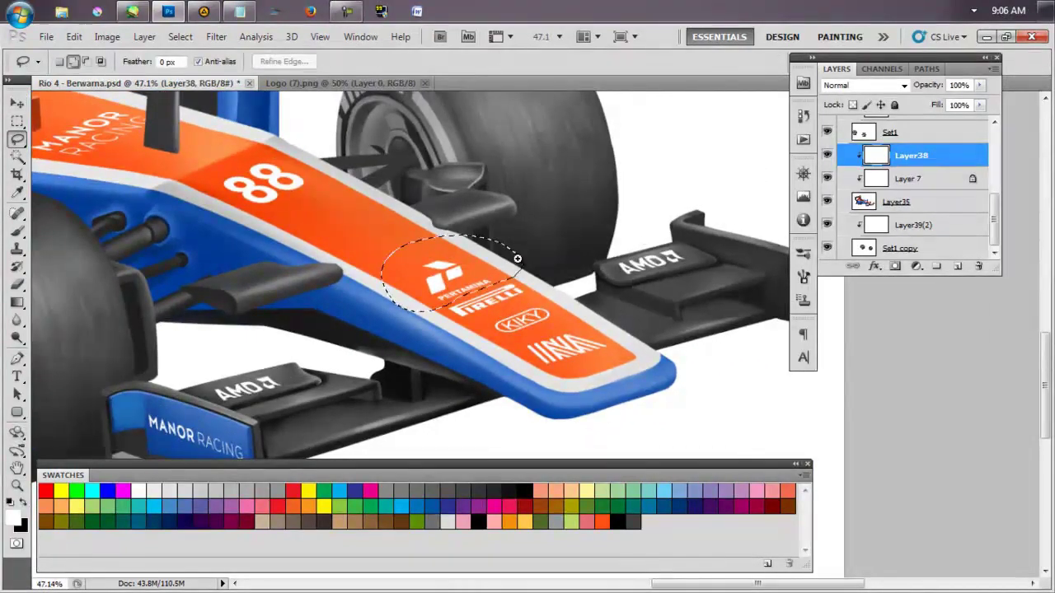
pyautogui.scroll(3, 495, 284)
pyautogui.press('v')
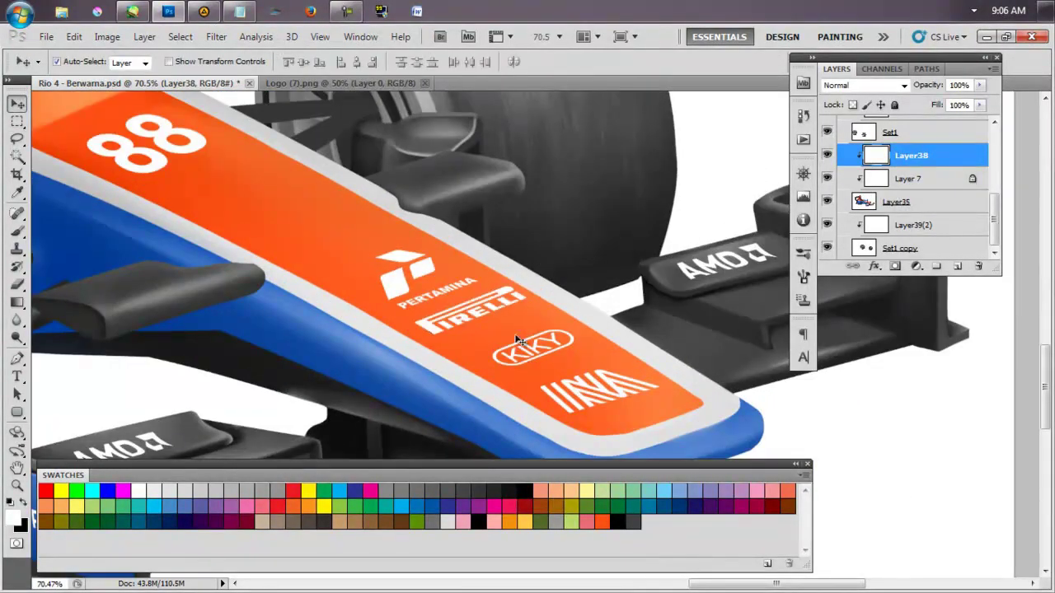
pyautogui.press('Delete')
pyautogui.press('Return')
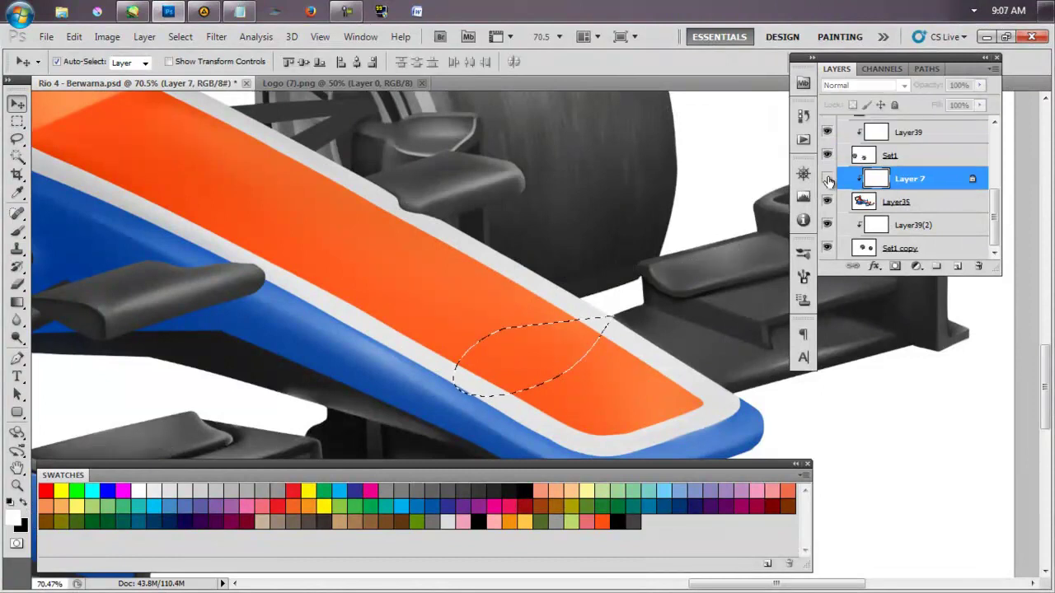
# Remove the large MANOR RACING reference logo beneath the car.
pyautogui.scroll(-7, 828, 181)
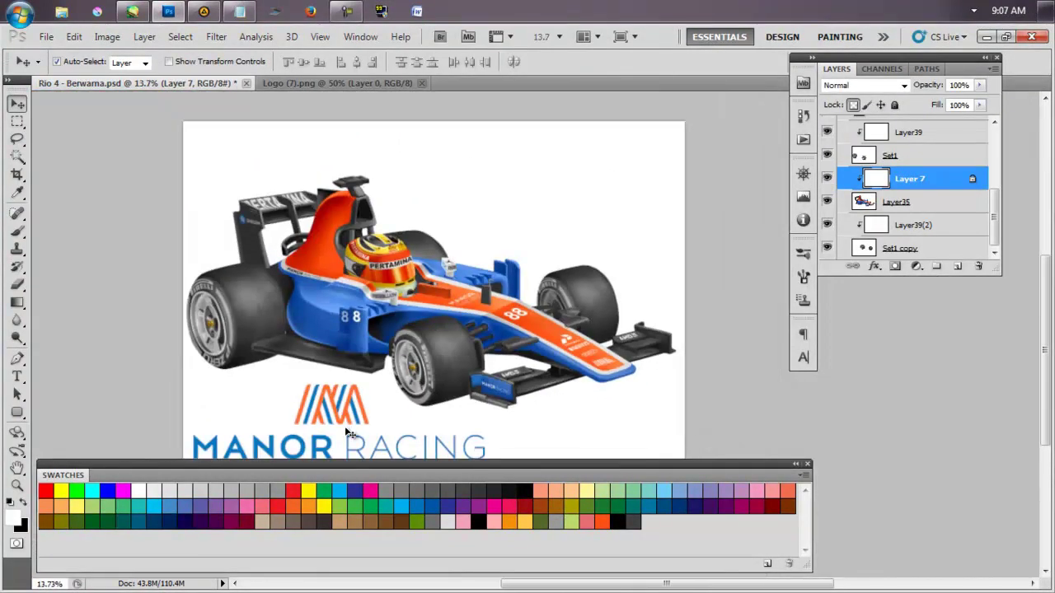
pyautogui.click(349, 433)
pyautogui.click(827, 127)
pyautogui.click(827, 173)
pyautogui.moveTo(836, 152); pyautogui.dragTo(937, 170)
pyautogui.hotkey('ctrl', 'e')
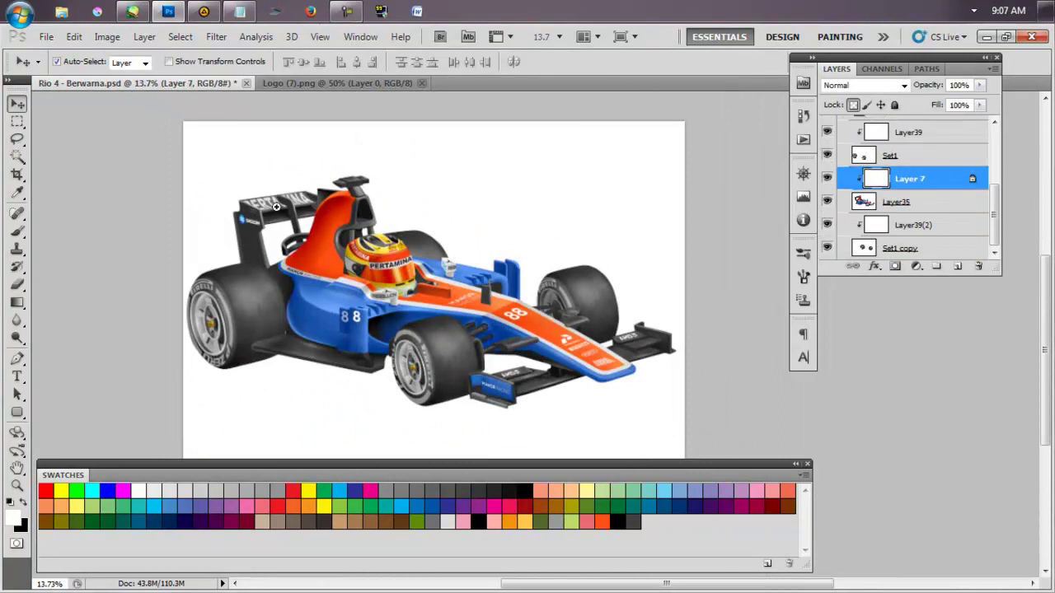
# Shade the SHAZAM logo on the rear wing endplate in Layer 7, using a size 400 Eraser at 44% flow.
pyautogui.scroll(3, 828, 185)
pyautogui.scroll(-2, 829, 184)
pyautogui.doubleClick(932, 181)
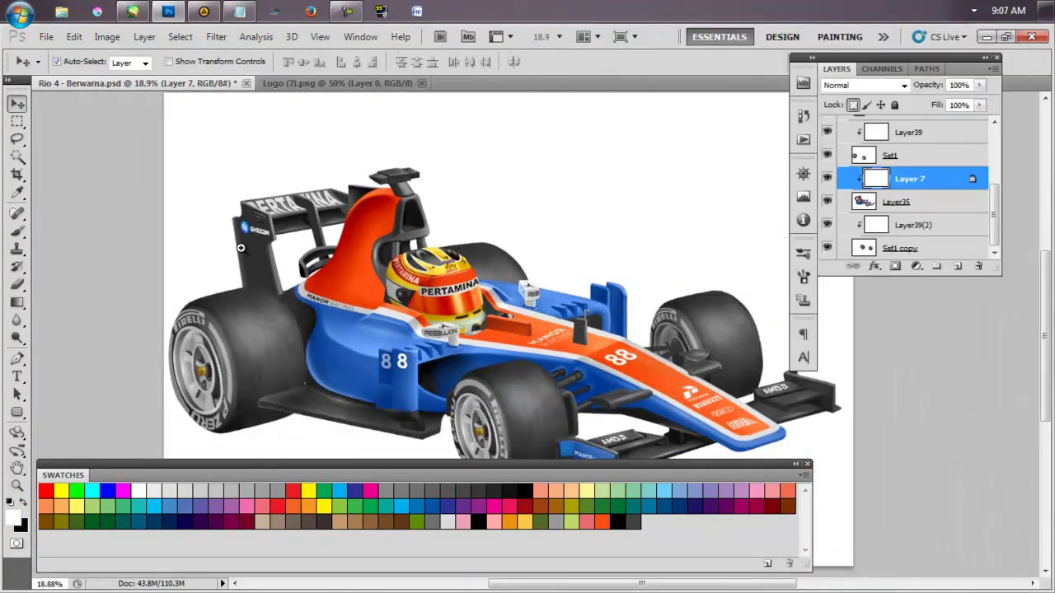
pyautogui.scroll(5, 226, 243)
pyautogui.press('b')
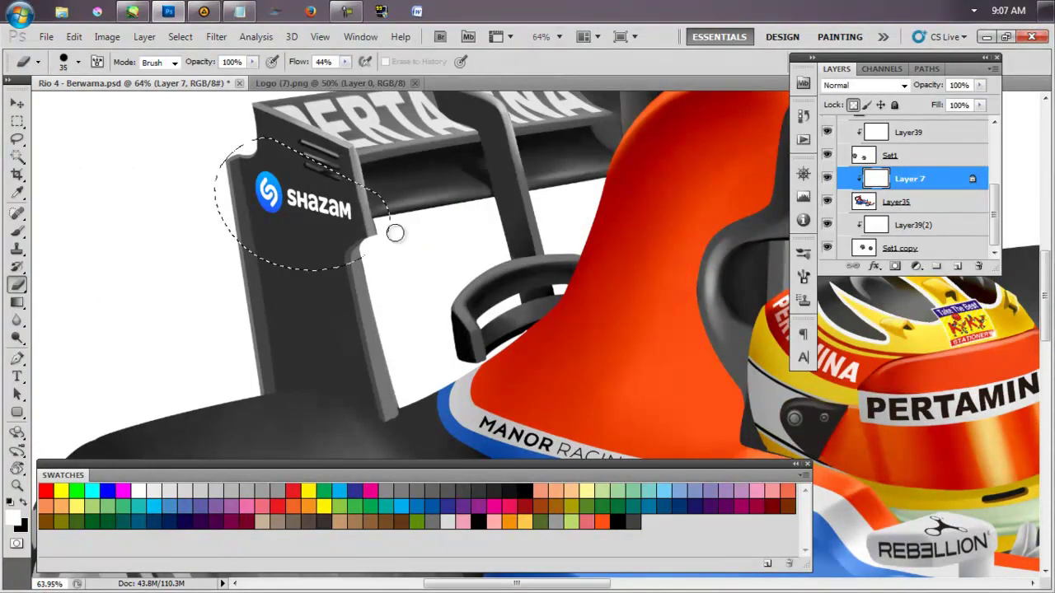
pyautogui.press(']')
pyautogui.press(']')
pyautogui.press(']')
pyautogui.press(']')
pyautogui.press(']')
pyautogui.press(']')
pyautogui.press(']')
pyautogui.press(']')
pyautogui.press(']')
pyautogui.press(']')
pyautogui.press(']')
pyautogui.press(']')
pyautogui.press(']')
pyautogui.press(']')
pyautogui.press(']')
pyautogui.scroll(-5, 518, 236)
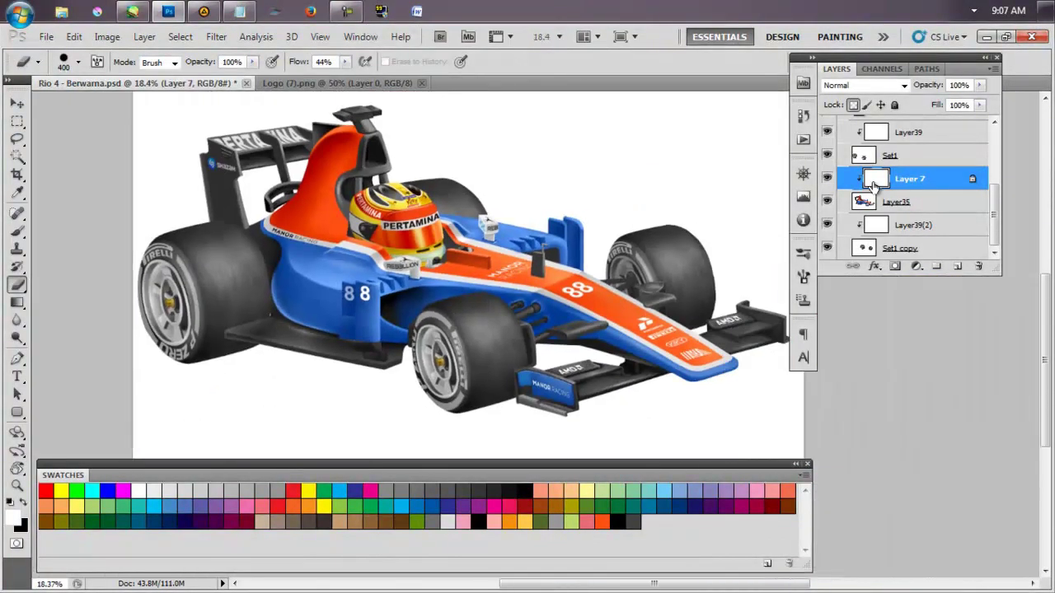
pyautogui.scroll(2, 997, 228)
pyautogui.click(842, 178)
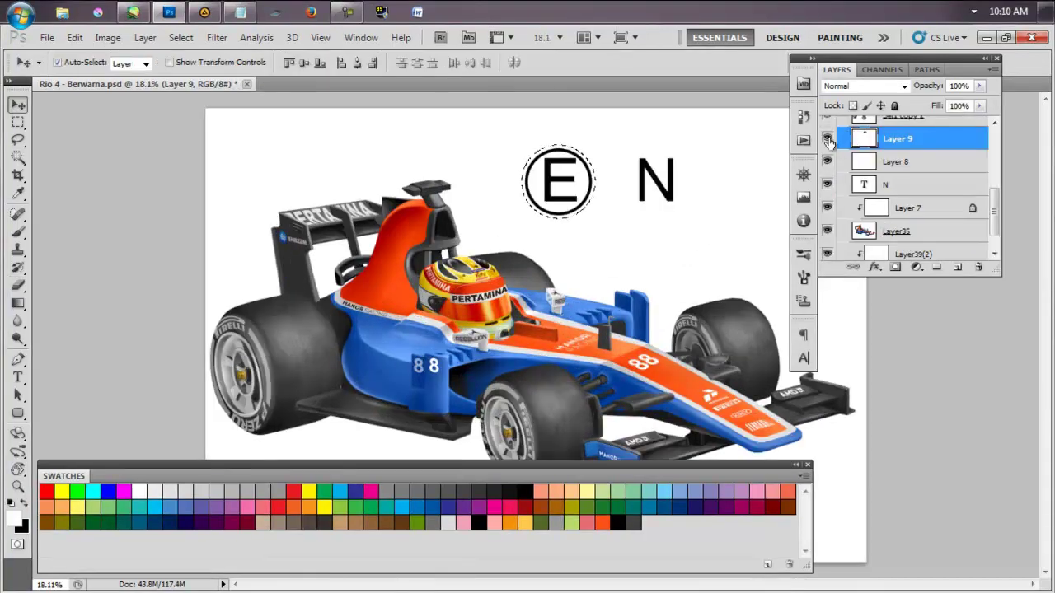
# Lock Layer 9's transparent pixels and fill the circled E with dark red at 100% opacity.
pyautogui.scroll(3, 582, 250)
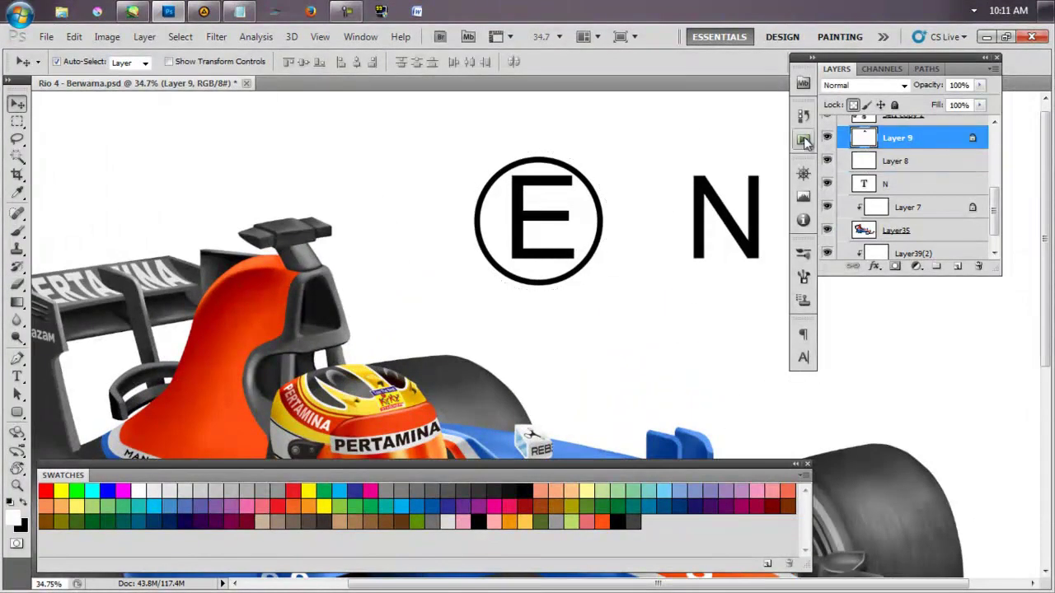
pyautogui.click(292, 491)
pyautogui.hotkey('shift', 'F5')
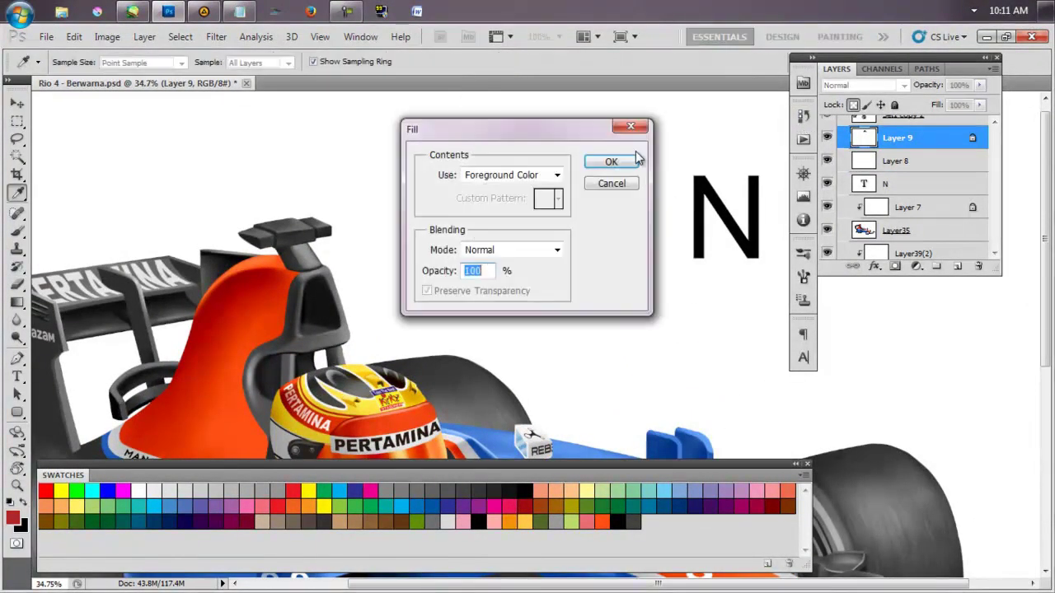
pyautogui.click(616, 132)
# Duplicate the circled E and its white backing over the N and bring both copies above the N layer.
pyautogui.moveTo(777, 211)
pyautogui.mouseDown()
pyautogui.moveTo(592, 308)
pyautogui.moveTo(777, 212)
pyautogui.mouseUp()
pyautogui.moveTo(605, 228); pyautogui.dragTo(688, 239)
pyautogui.hotkey('ctrl', '[')
pyautogui.hotkey('ctrl', '[')
pyautogui.hotkey('ctrl', ']')
pyautogui.hotkey('ctrl', ']')
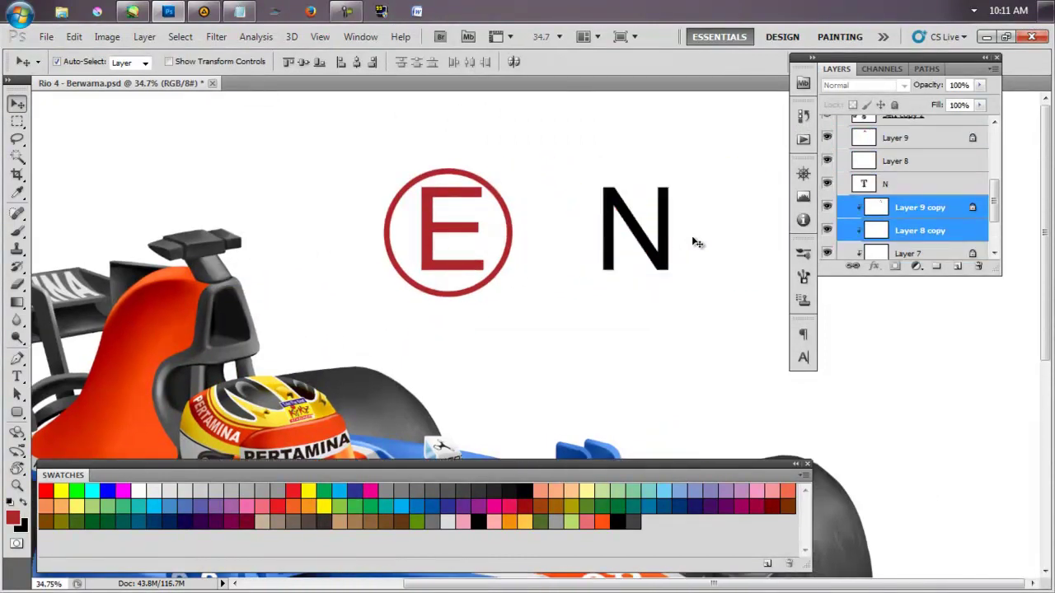
# Lasso the E inside the copied ring and delete it, keeping only the ring.
pyautogui.press('l')
pyautogui.scroll(2, 651, 208)
pyautogui.moveTo(601, 180); pyautogui.dragTo(579, 266)
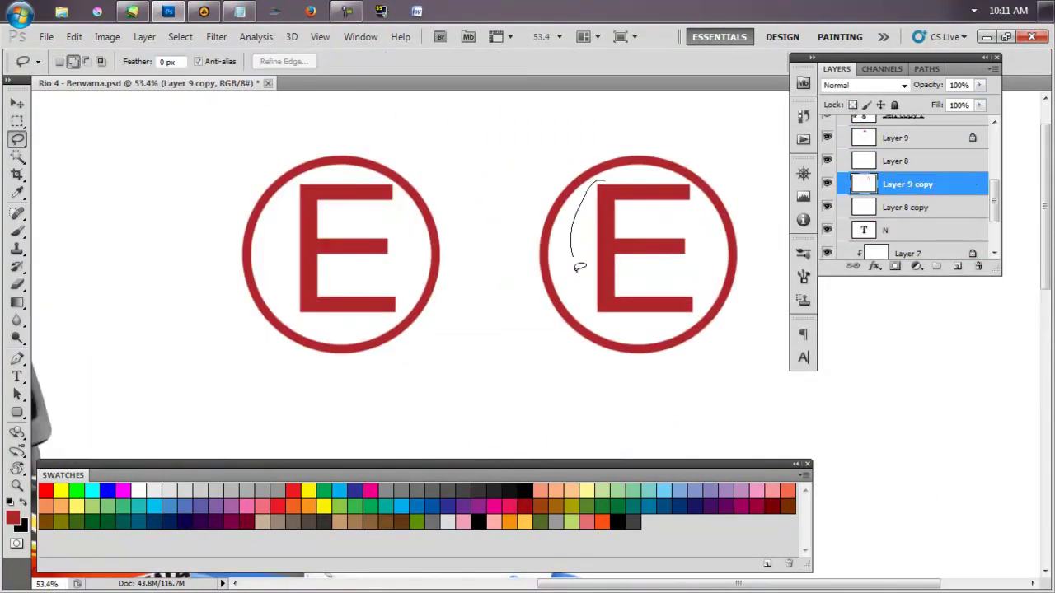
pyautogui.moveTo(698, 194); pyautogui.dragTo(700, 180)
pyautogui.press('Delete')
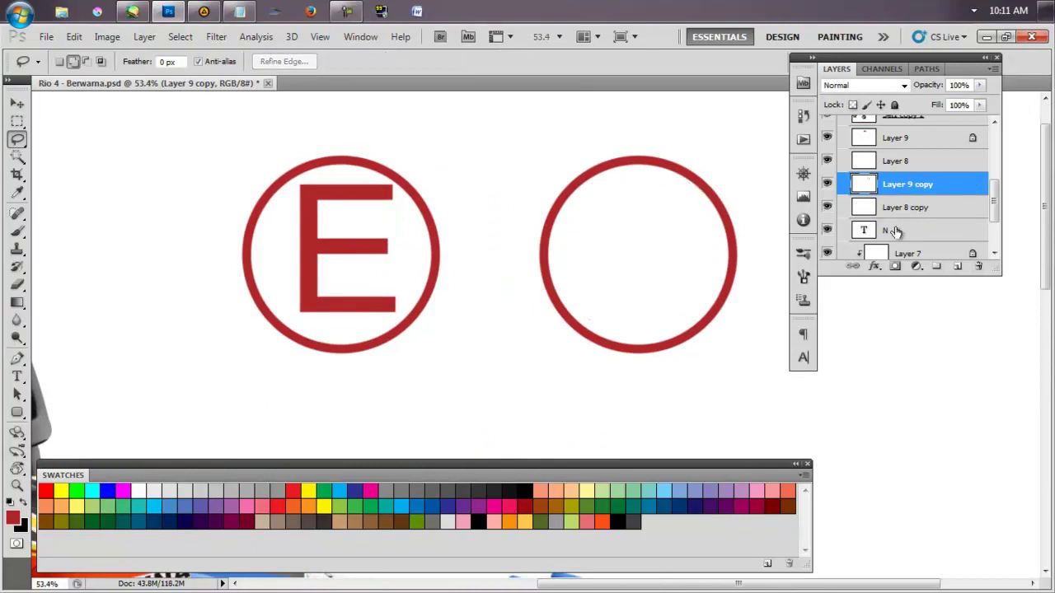
# Bring the N above the empty ring, align their centers with the white backing, and merge the N with the ring.
pyautogui.moveTo(896, 232); pyautogui.dragTo(923, 184)
pyautogui.press('v')
pyautogui.keyDown('ctrl'); pyautogui.click(905, 207); pyautogui.keyUp('ctrl')
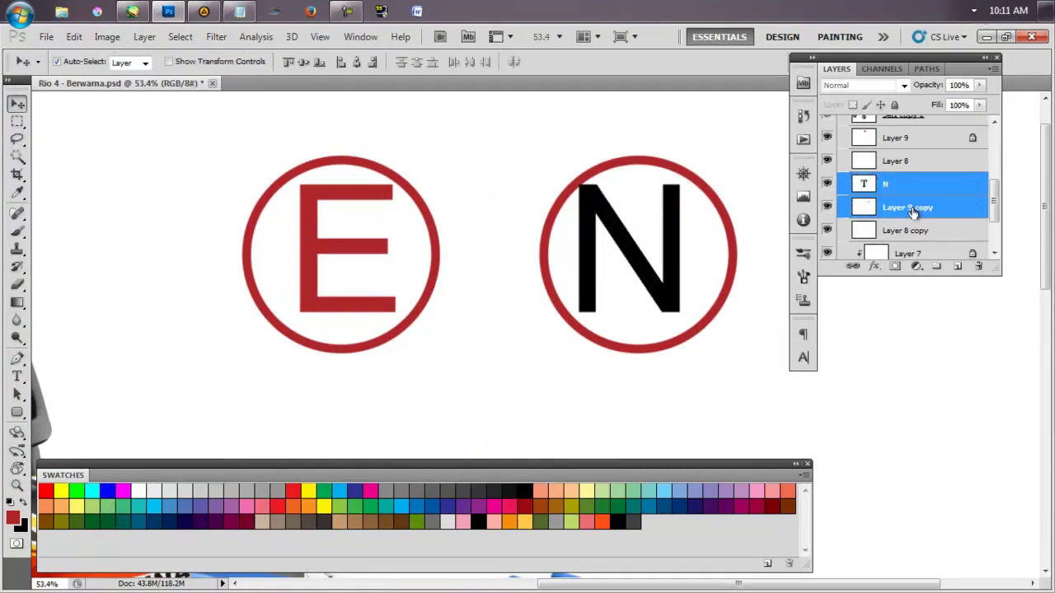
pyautogui.keyDown('ctrl'); pyautogui.click(905, 231); pyautogui.keyUp('ctrl')
pyautogui.click(356, 62)
pyautogui.click(303, 62)
pyautogui.click(906, 189)
pyautogui.hotkey('ctrl', 'e')
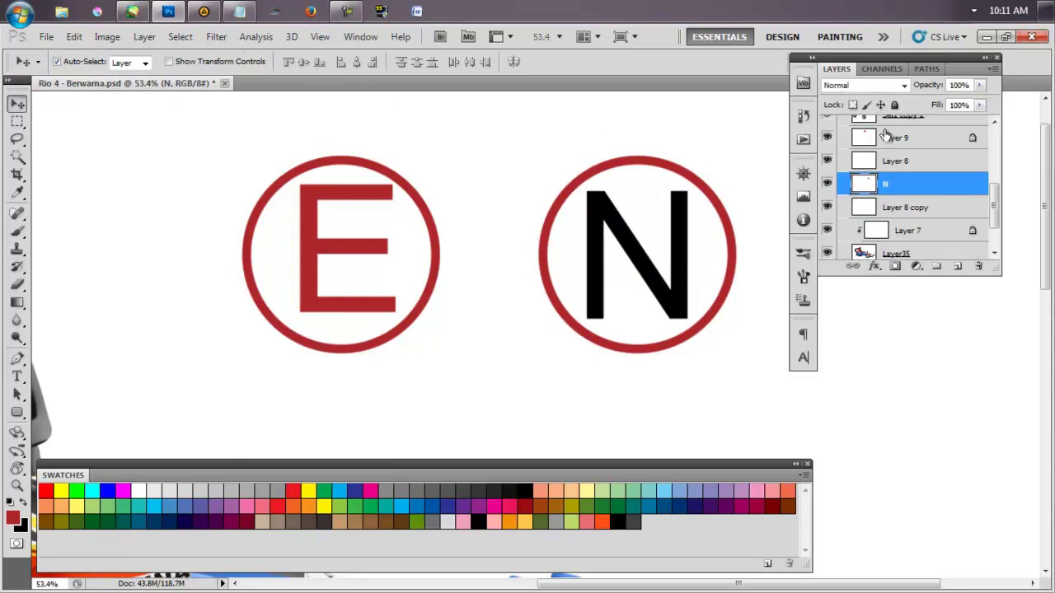
# Lock the merged N layer's transparent pixels and fill the circled N with the dark red foreground color.
pyautogui.click(852, 105)
pyautogui.hotkey('shift', 'F5')
pyautogui.press('Return')
pyautogui.moveTo(697, 243)
pyautogui.mouseDown()
pyautogui.moveTo(671, 253)
pyautogui.moveTo(697, 243)
pyautogui.mouseUp()
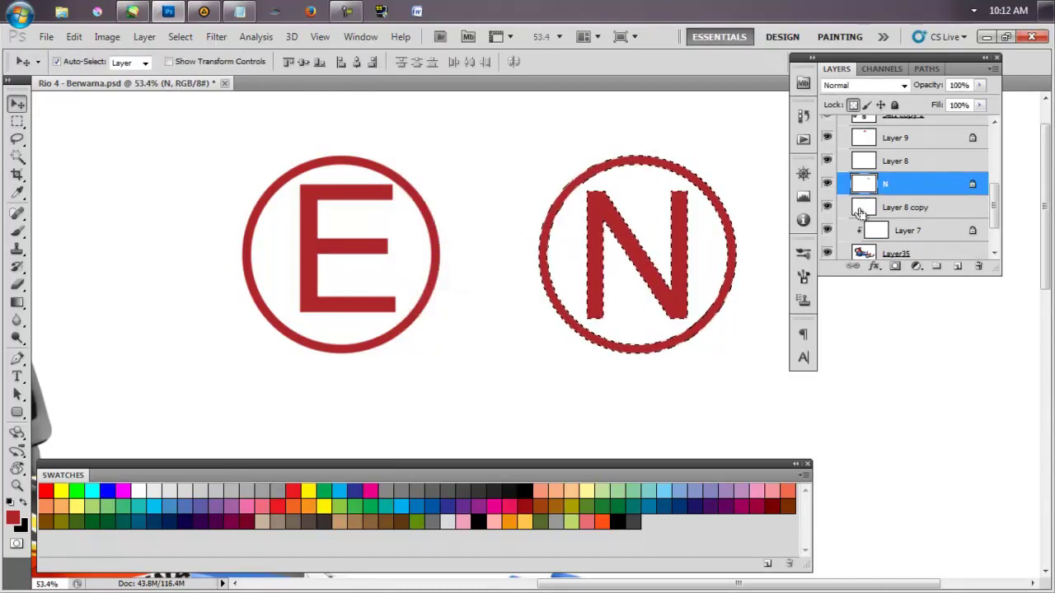
# Align the centers of the circled N and its white backing and merge them into one layer.
pyautogui.keyDown('ctrl'); pyautogui.click(906, 207); pyautogui.keyUp('ctrl')
pyautogui.click(356, 62)
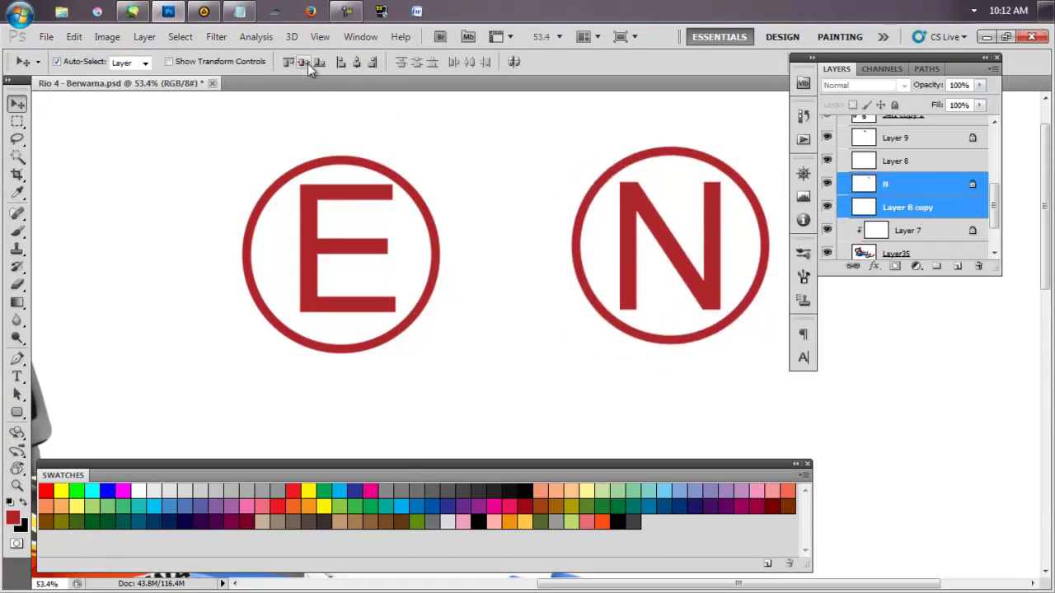
pyautogui.hotkey('ctrl', 'e')
pyautogui.scroll(-5, 664, 292)
# Align the centers of the circled E and its white backing on Layer 8 and merge them into Layer 9.
pyautogui.click(556, 249)
pyautogui.scroll(3, 556, 249)
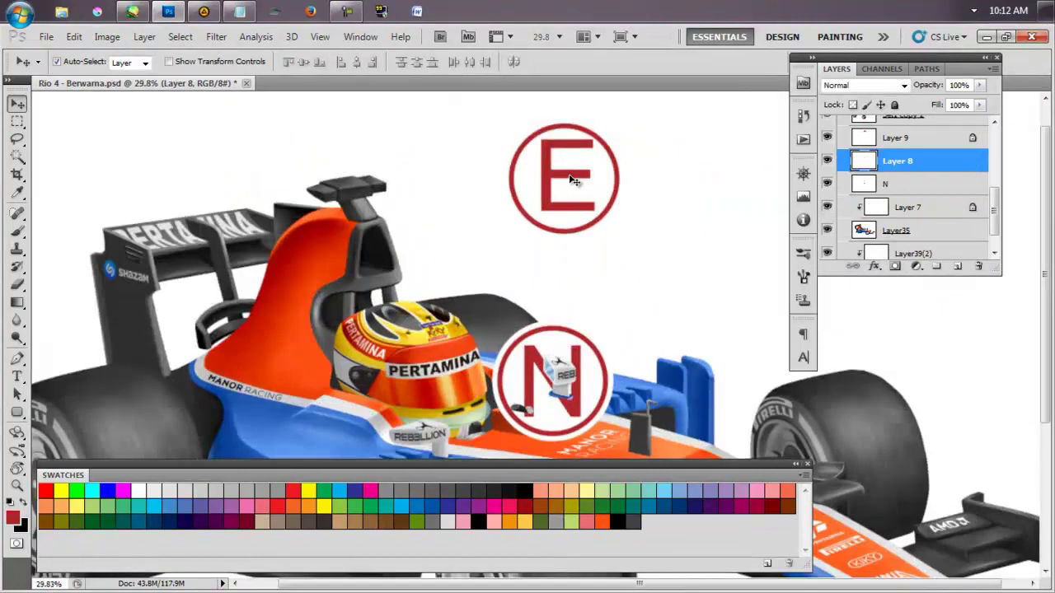
pyautogui.keyDown('ctrl'); pyautogui.click(895, 137); pyautogui.keyUp('ctrl')
pyautogui.click(360, 61)
pyautogui.hotkey('ctrl', 'e')
# Scale down the E badge and place it on the upper part of the orange engine cover.
pyautogui.hotkey('ctrl', 't')
pyautogui.keyDown('alt'); pyautogui.keyDown('shift'); pyautogui.moveTo(369, 229); pyautogui.dragTo(318, 242); pyautogui.keyUp('shift'); pyautogui.keyUp('alt')
pyautogui.press('Return')
# Scale, rotate and skew the N badge to lie flat on the orange bodywork in front of the driver's glove, rotated 151.36°.
pyautogui.keyDown('ctrl'); pyautogui.click(552, 374); pyautogui.keyUp('ctrl')
pyautogui.moveTo(553, 374); pyautogui.dragTo(608, 270)
pyautogui.hotkey('ctrl', 't')
pyautogui.moveTo(675, 210); pyautogui.dragTo(684, 330)
pyautogui.moveTo(608, 270); pyautogui.dragTo(506, 365)
pyautogui.moveTo(566, 319); pyautogui.dragTo(522, 402)
pyautogui.scroll(5, 509, 443)
pyautogui.keyDown('ctrl'); pyautogui.moveTo(598, 399); pyautogui.dragTo(564, 413); pyautogui.keyUp('ctrl')
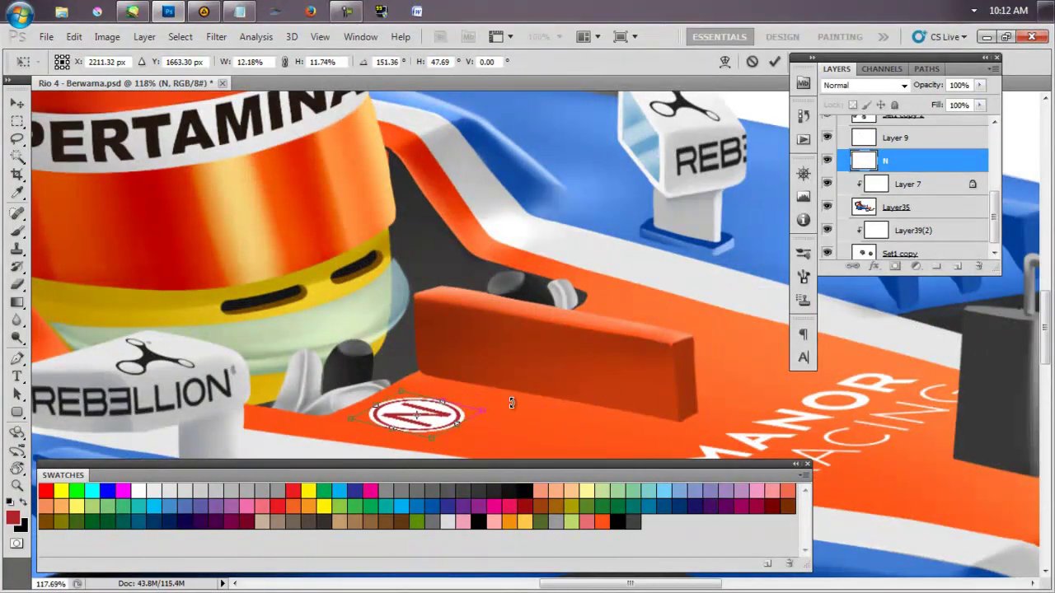
pyautogui.press('Return')
# Move the E badge down the engine cover to just above the MANOR RACING lettering.
pyautogui.scroll(-6, 447, 401)
pyautogui.click(505, 315)
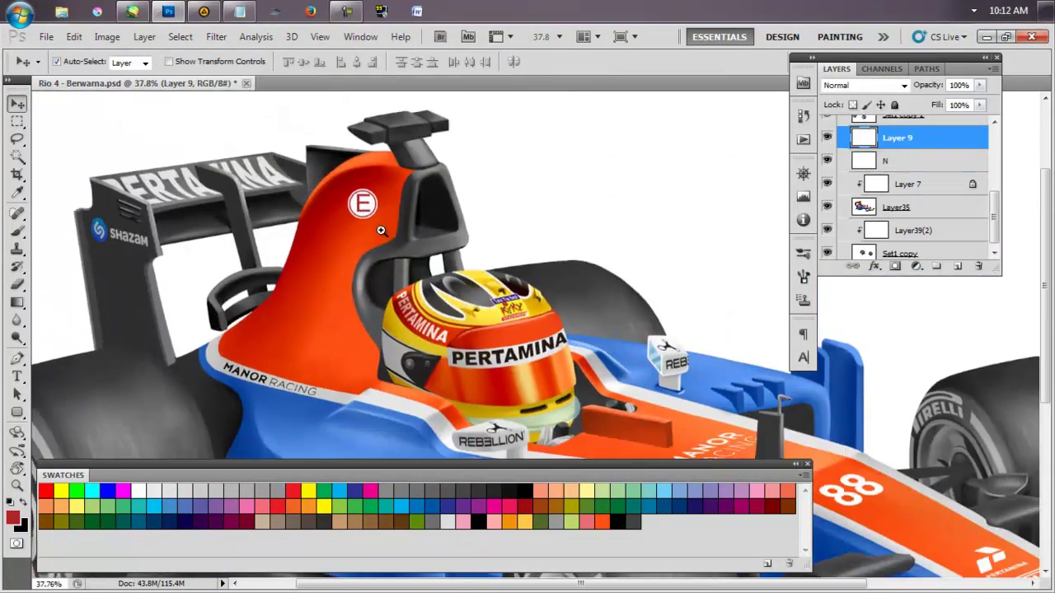
pyautogui.scroll(-2, 504, 316)
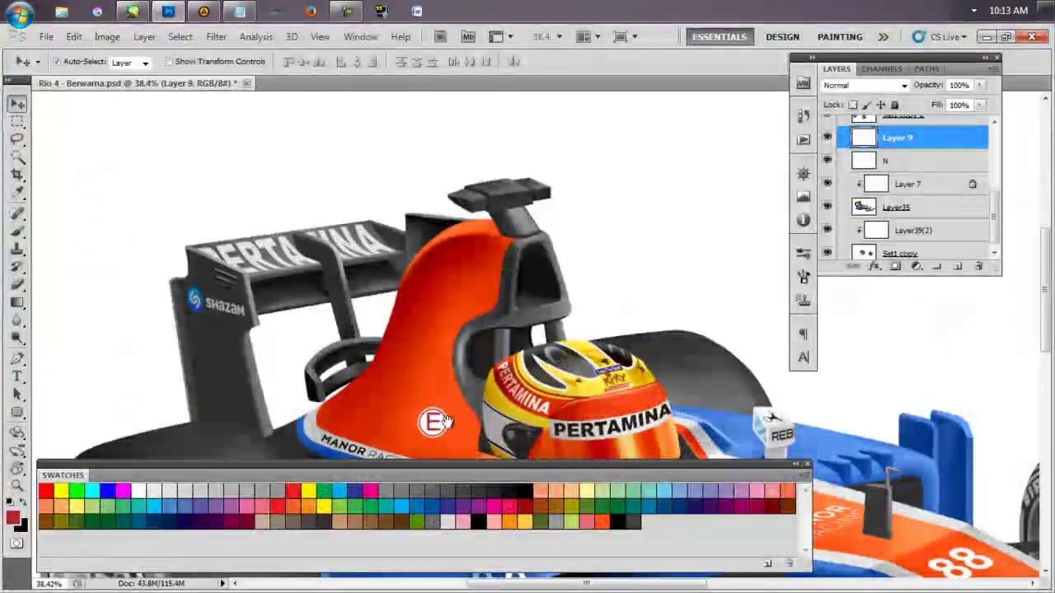
pyautogui.hotkey('ctrl', 't')
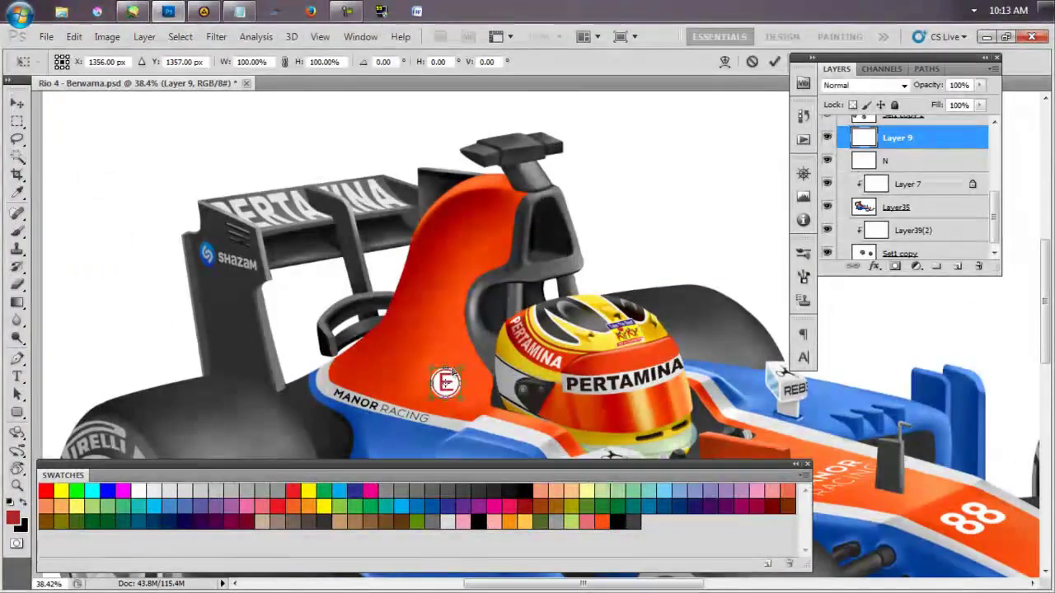
pyautogui.scroll(5, 451, 383)
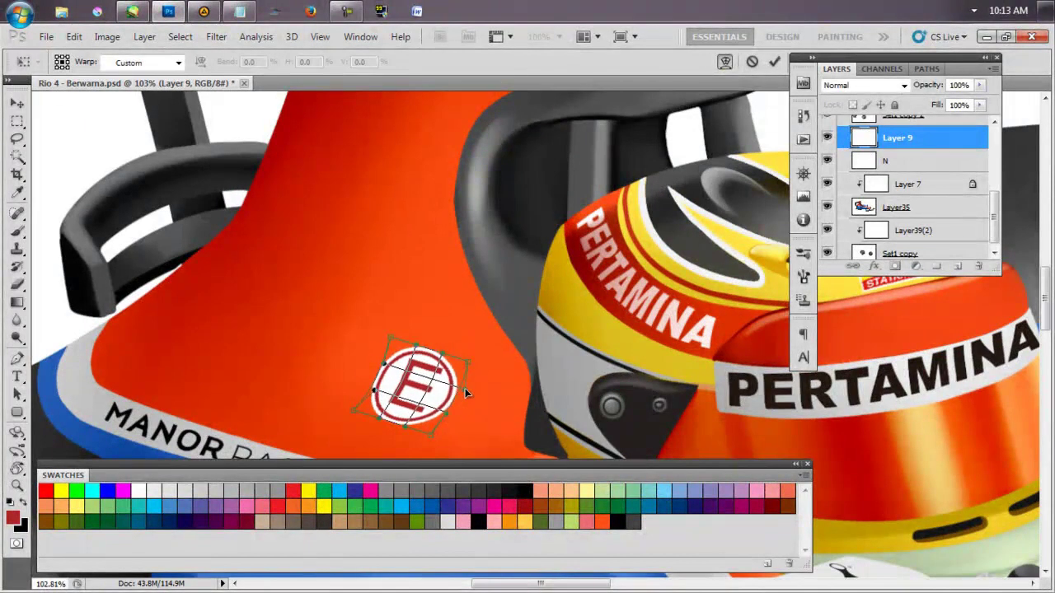
pyautogui.press('Escape')
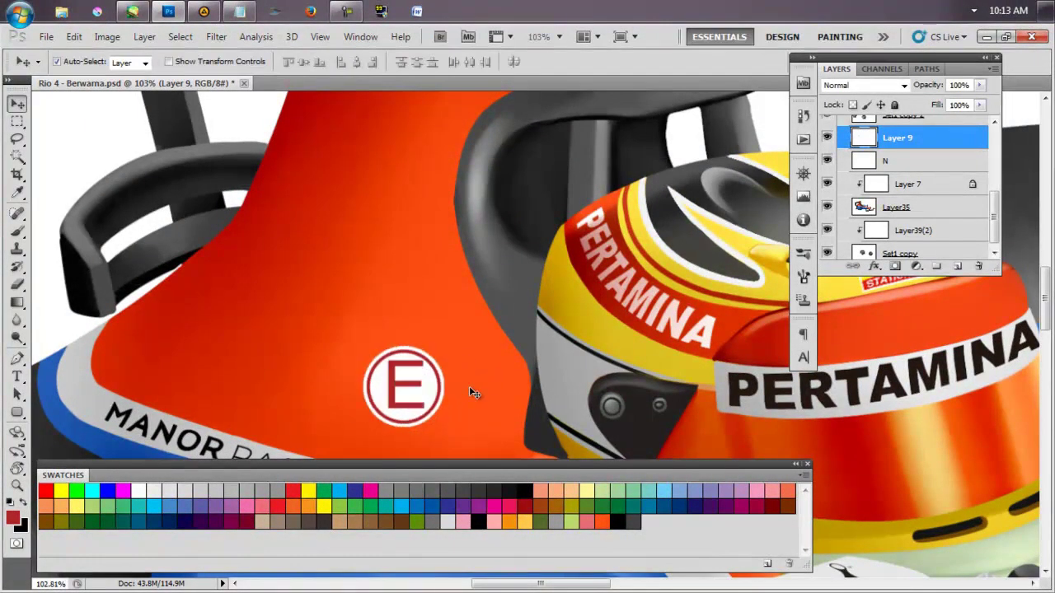
# Rotate the E badge 23.27° on the engine cover and warp it to follow the curved surface.
pyautogui.hotkey('ctrl', 't')
pyautogui.moveTo(468, 388); pyautogui.dragTo(461, 345)
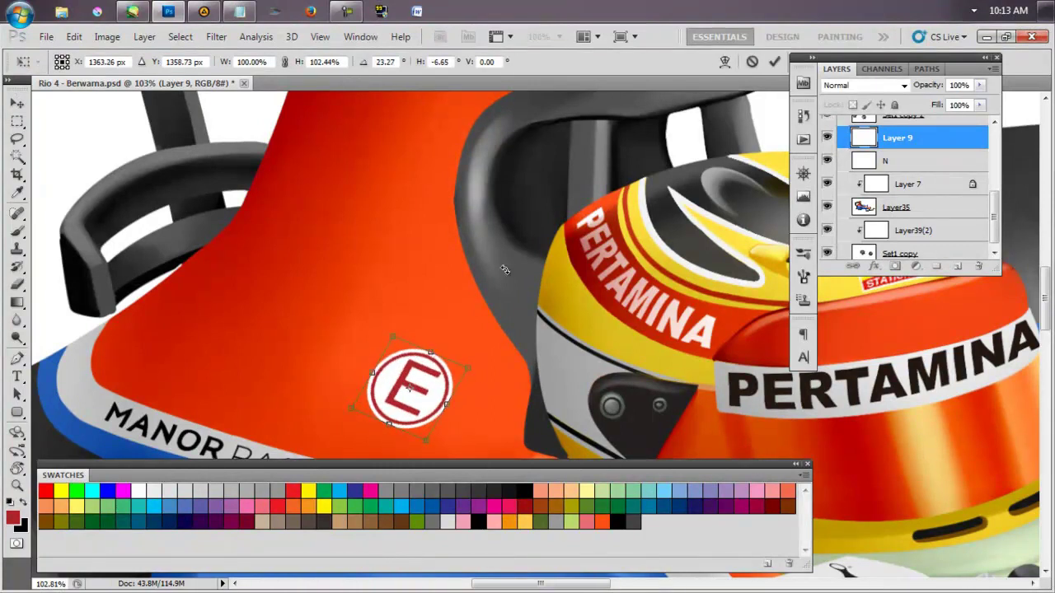
pyautogui.scroll(3, 412, 384)
pyautogui.moveTo(408, 384); pyautogui.dragTo(424, 399)
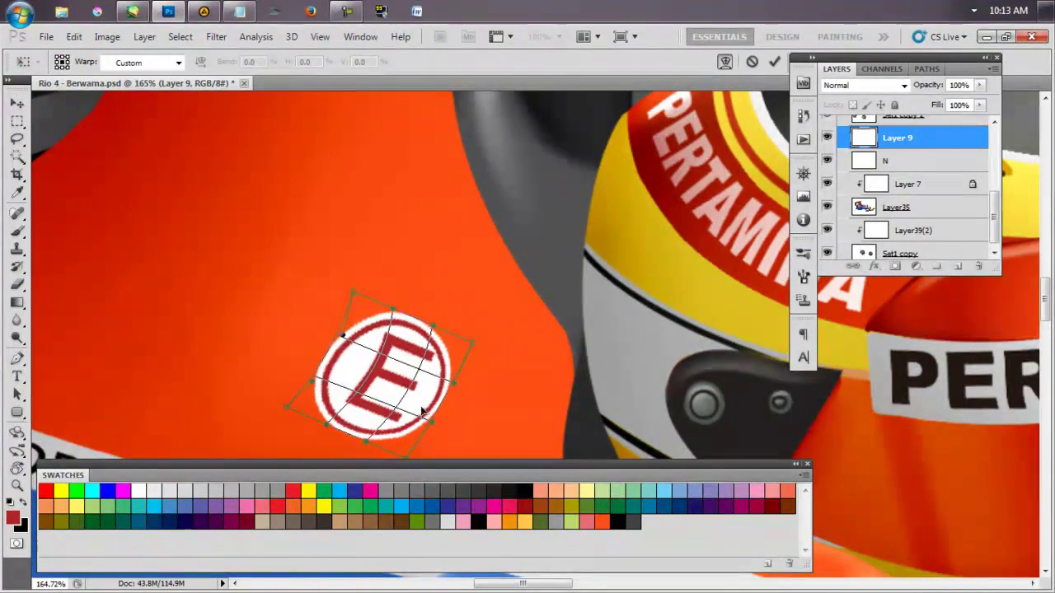
pyautogui.press('Return')
pyautogui.scroll(-5, 486, 346)
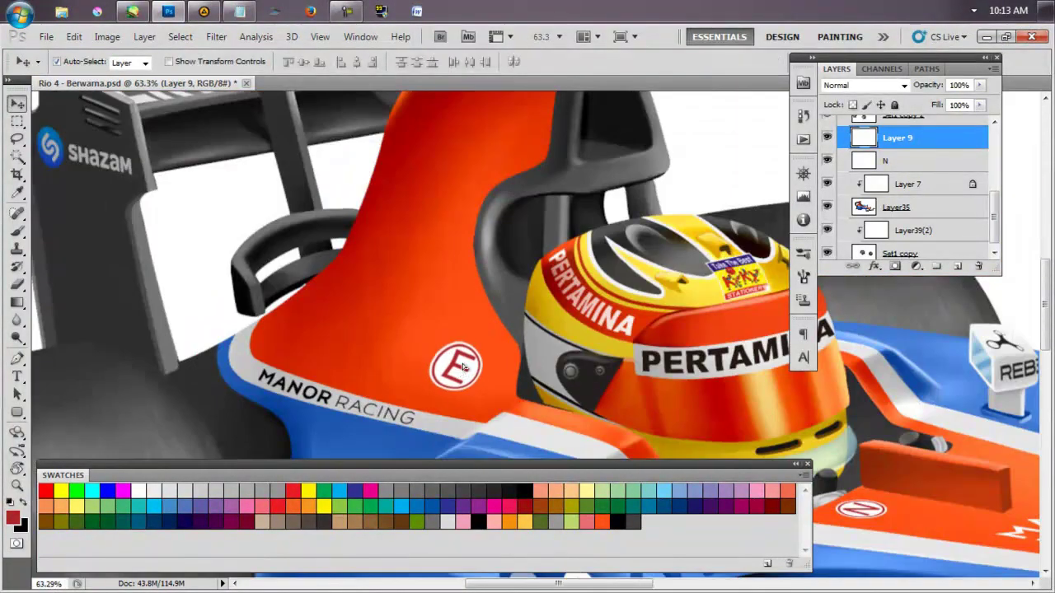
# Transform the E badge on the engine cover once more so its circle slants with the curved surface.
pyautogui.hotkey('ctrl', 't')
pyautogui.press('Return')
pyautogui.scroll(-2, 490, 363)
pyautogui.scroll(6, 560, 305)
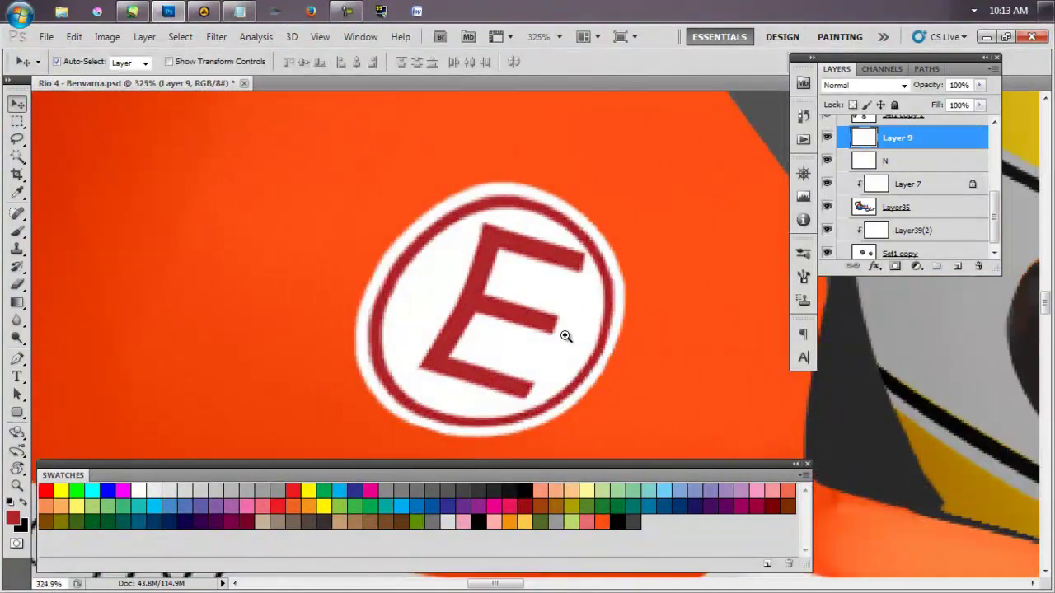
pyautogui.scroll(-3, 569, 342)
pyautogui.scroll(-4, 577, 346)
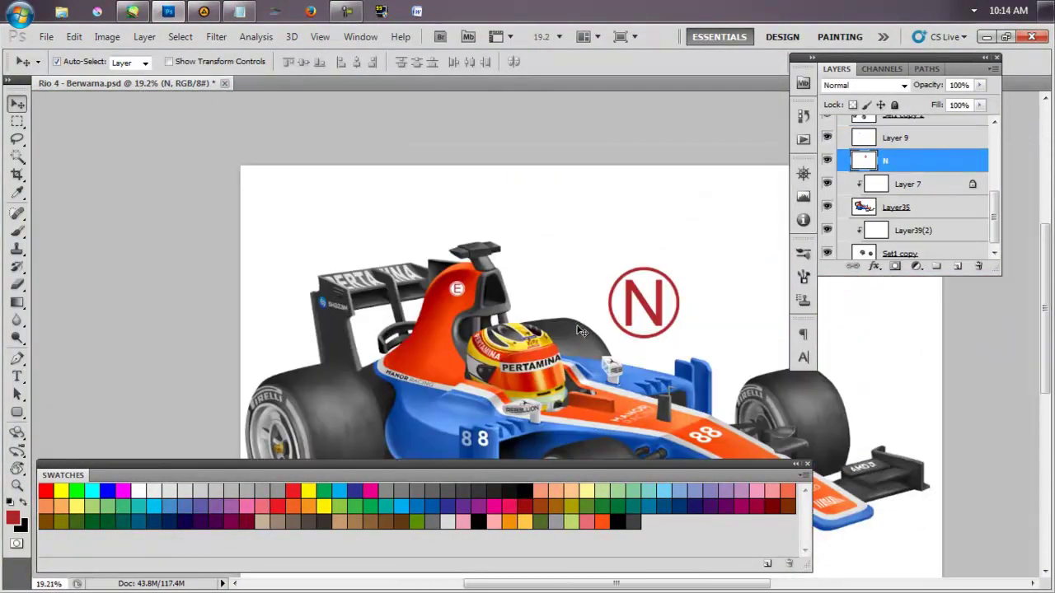
# Select the red letter E inside its badge, fill it with white and paint over the remaining outline.
pyautogui.scroll(8, 474, 374)
pyautogui.press('w')
pyautogui.click(486, 333)
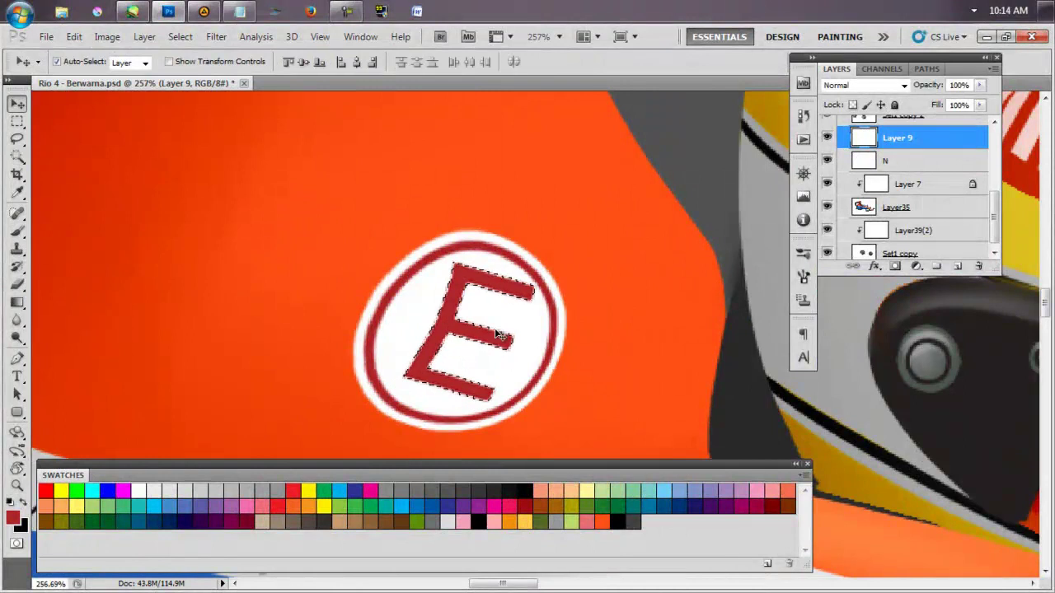
pyautogui.press('v')
pyautogui.press('x')
pyautogui.hotkey('alt', 'BackSpace')
pyautogui.press('b')
pyautogui.hotkey('ctrl', 'd')
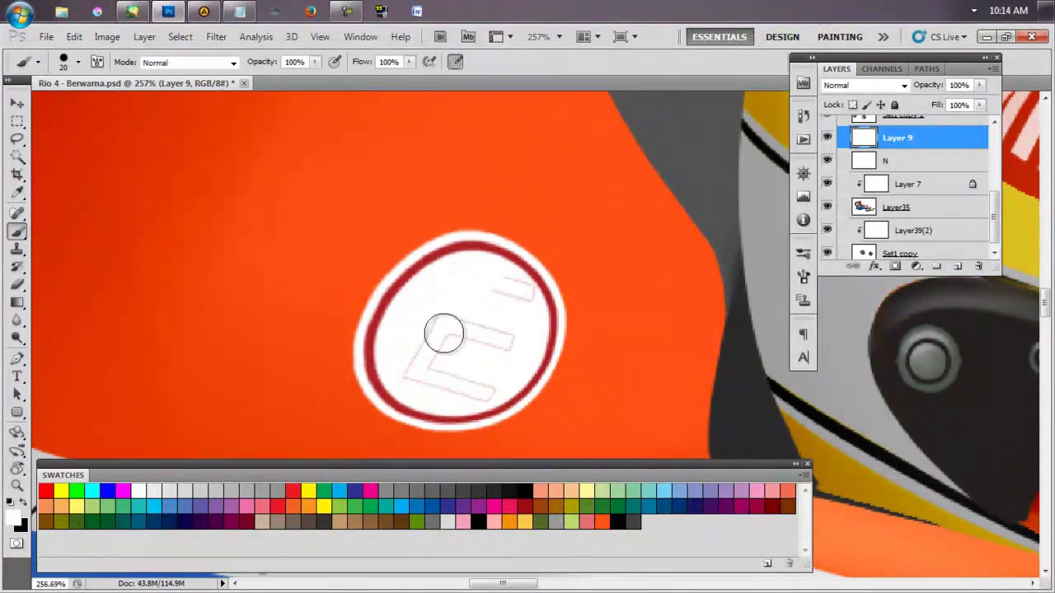
# Paste the red letter E back centred inside the white circle and merge it into the badge layer.
pyautogui.hotkey('ctrl', 'v')
pyautogui.press('v')
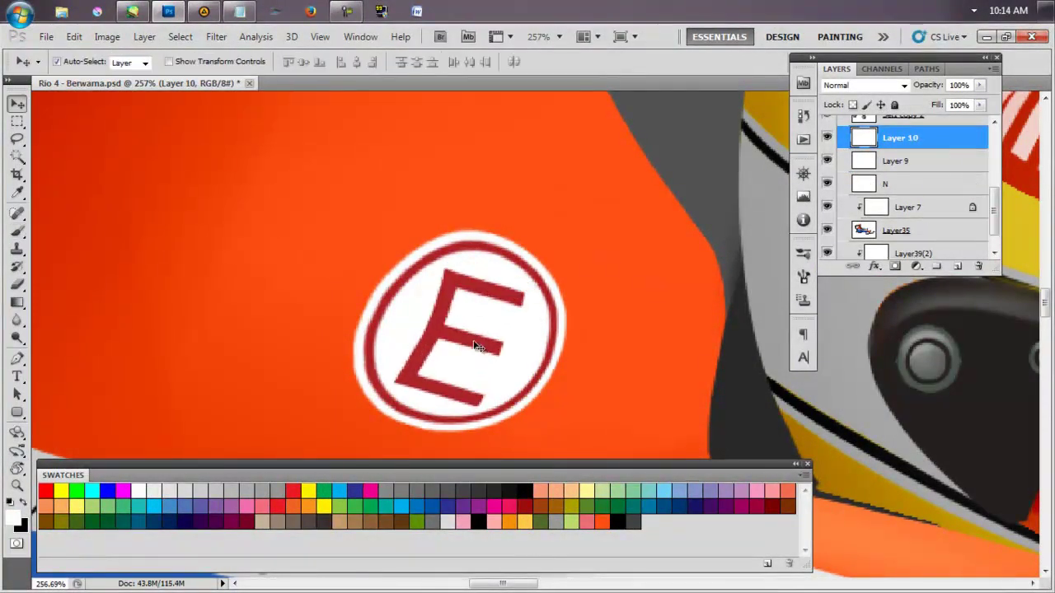
pyautogui.hotkey('ctrl', 'e')
# Blend the E and N badge layers into the bodywork by splitting each underlying-layer dark slider to 0 / 118.
pyautogui.doubleClick(939, 161)
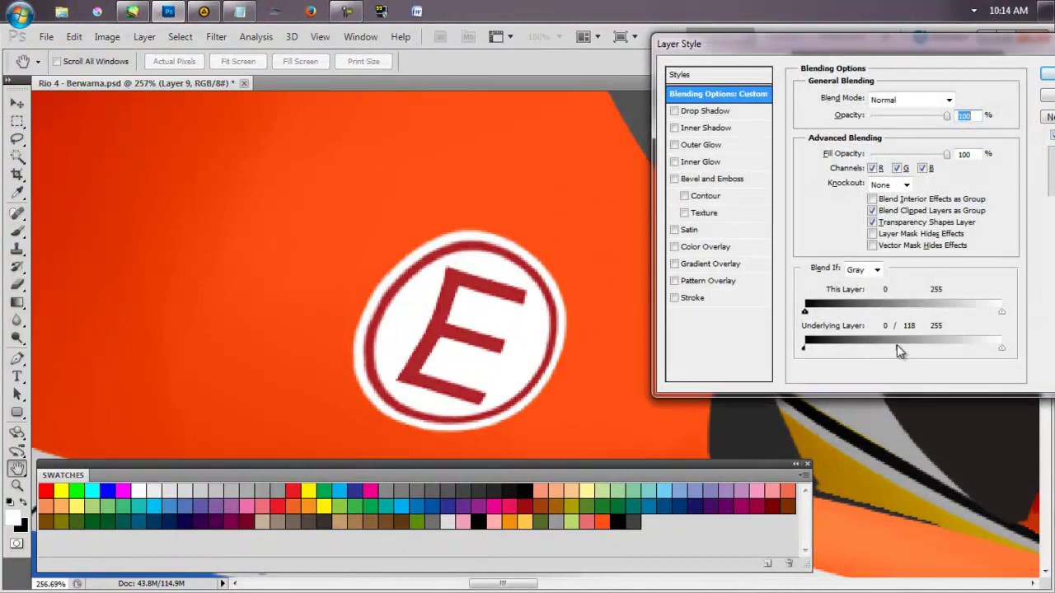
pyautogui.press('Return')
pyautogui.hotkey('ctrl', '0')
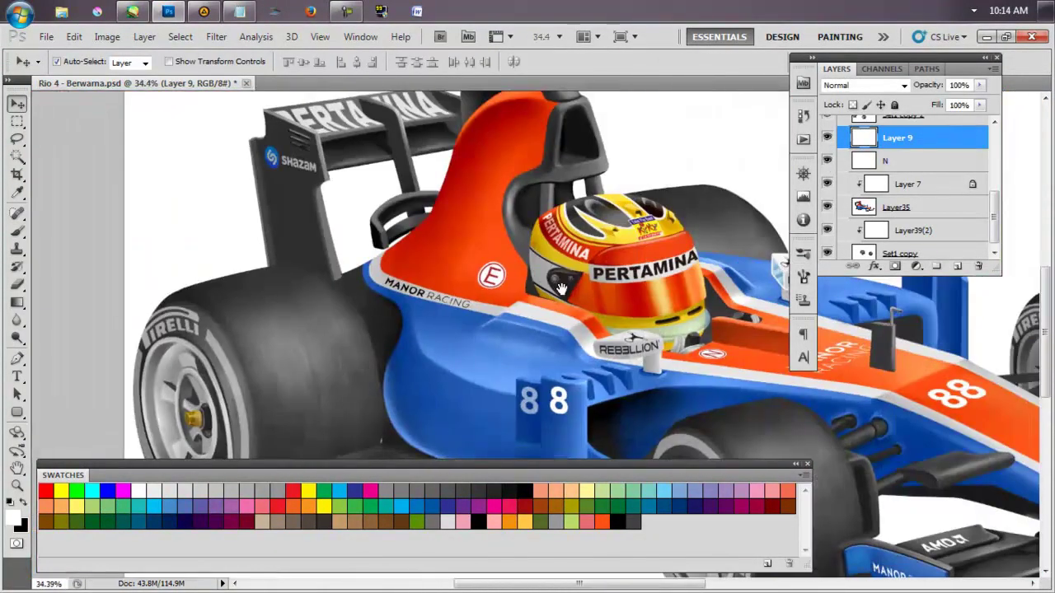
pyautogui.click(832, 168)
pyautogui.doubleClick(939, 161)
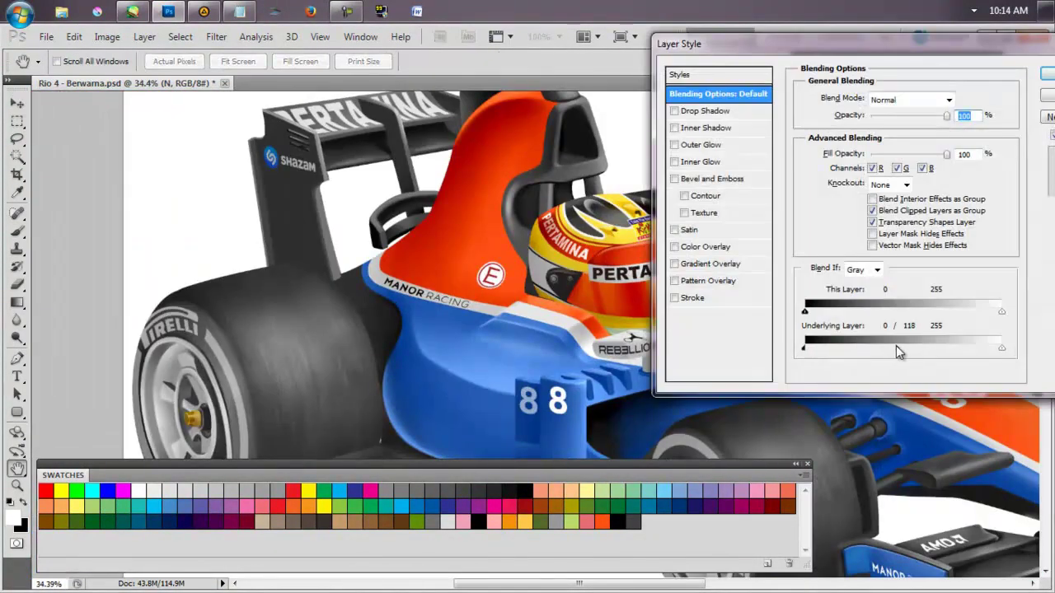
pyautogui.press('Return')
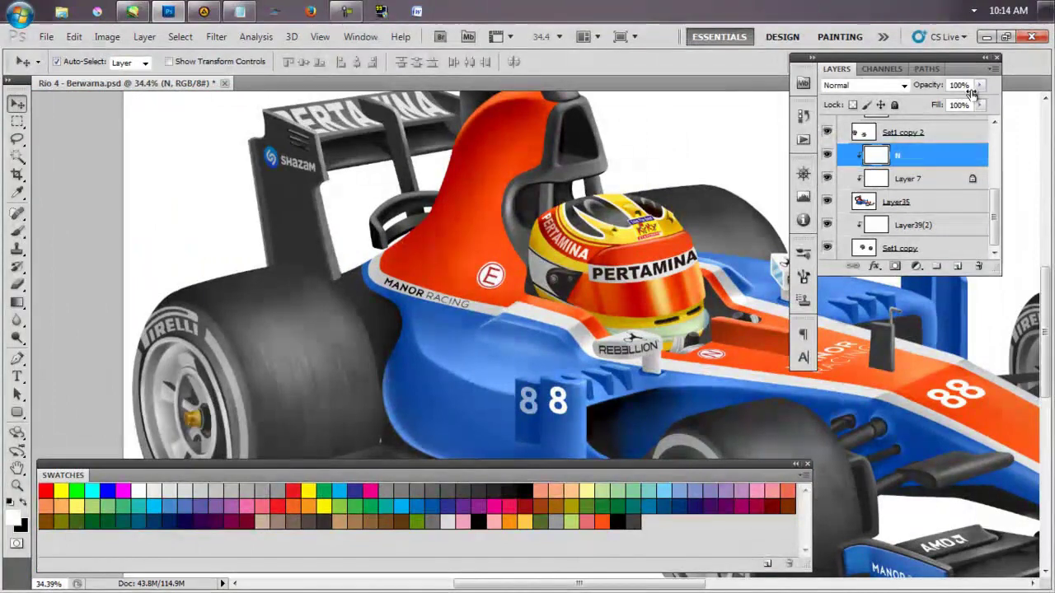
# Merge the clipped badge layer down into Layer 7 and add a new layer above it.
pyautogui.scroll(-1, 494, 313)
pyautogui.hotkey('alt', 'Tab')
pyautogui.moveTo(458, 310)
pyautogui.mouseDown()
pyautogui.moveTo(414, 313)
pyautogui.moveTo(458, 302)
pyautogui.mouseUp()
pyautogui.click(884, 183)
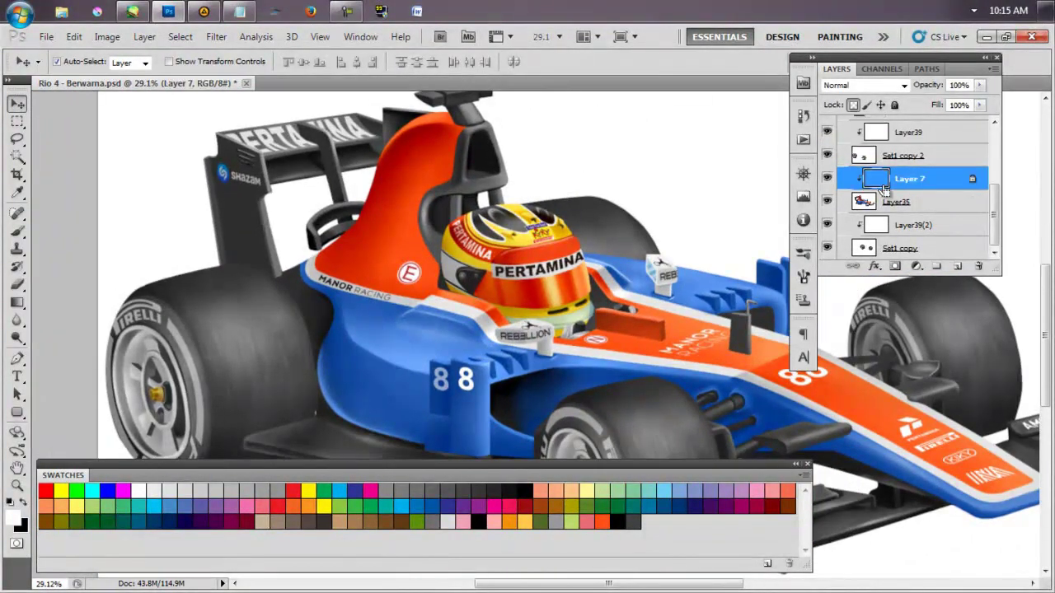
pyautogui.click(956, 266)
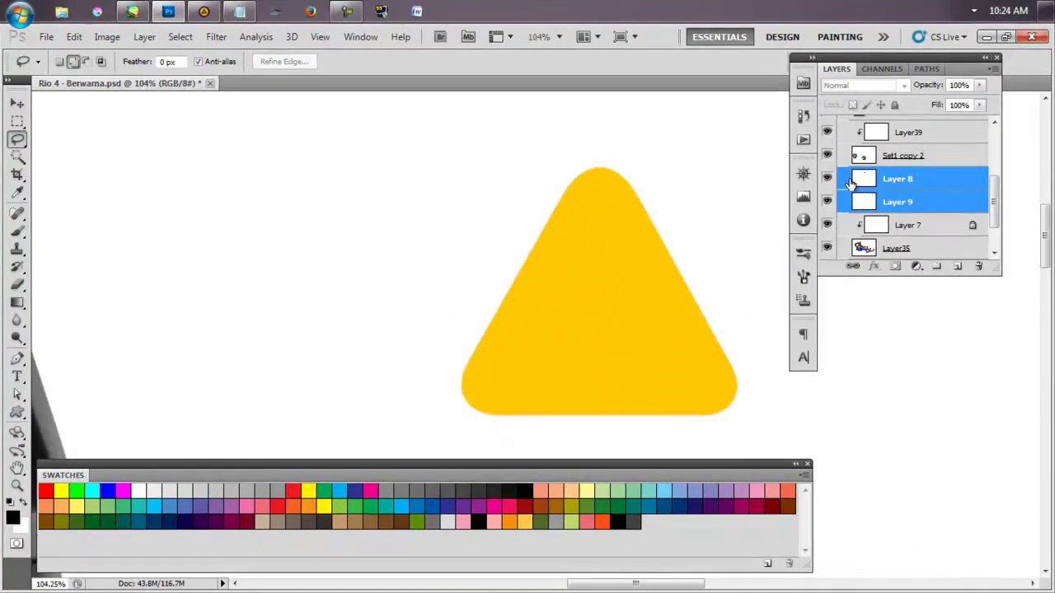
# Scale down the yellow lightning-bolt warning triangle and place it on the upper part of the orange engine cover.
pyautogui.press('v')
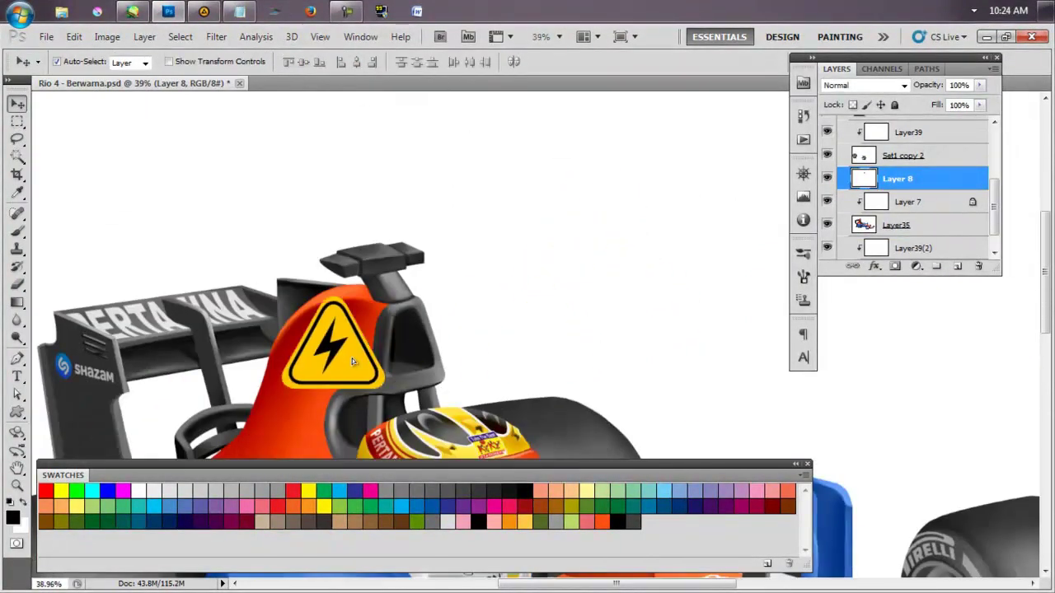
pyautogui.hotkey('ctrl', 't')
pyautogui.moveTo(347, 328); pyautogui.dragTo(572, 266)
pyautogui.press('Return')
pyautogui.hotkey('ctrl', 't')
pyautogui.press('Return')
pyautogui.hotkey('ctrl', 't')
pyautogui.press('Return')
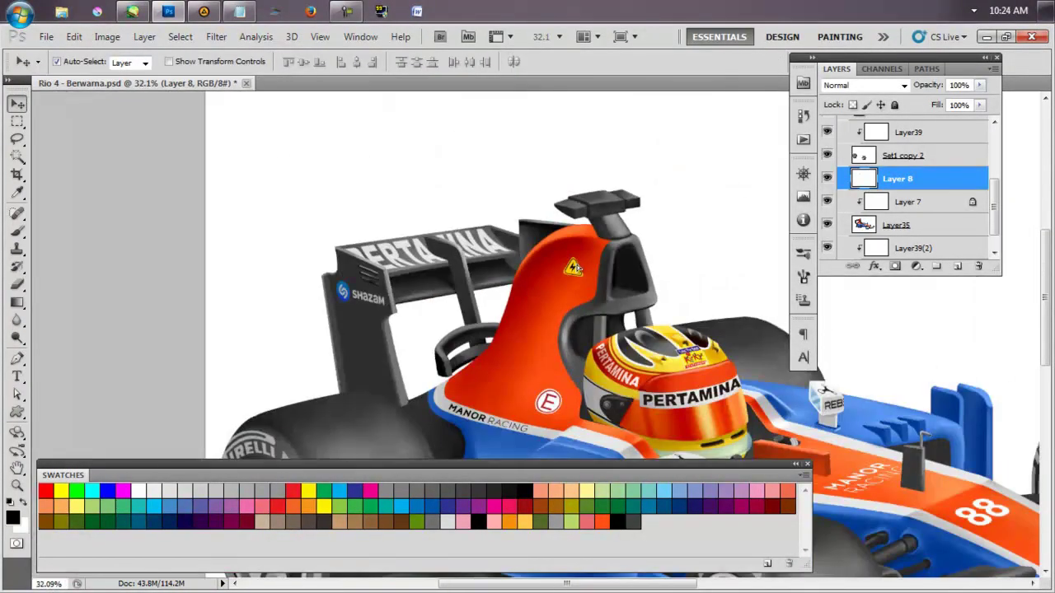
# Blend the warning triangle into the engine cover by splitting its underlying-layer dark slider to 0 / 87.
pyautogui.doubleClick(949, 182)
pyautogui.moveTo(804, 347); pyautogui.dragTo(875, 350)
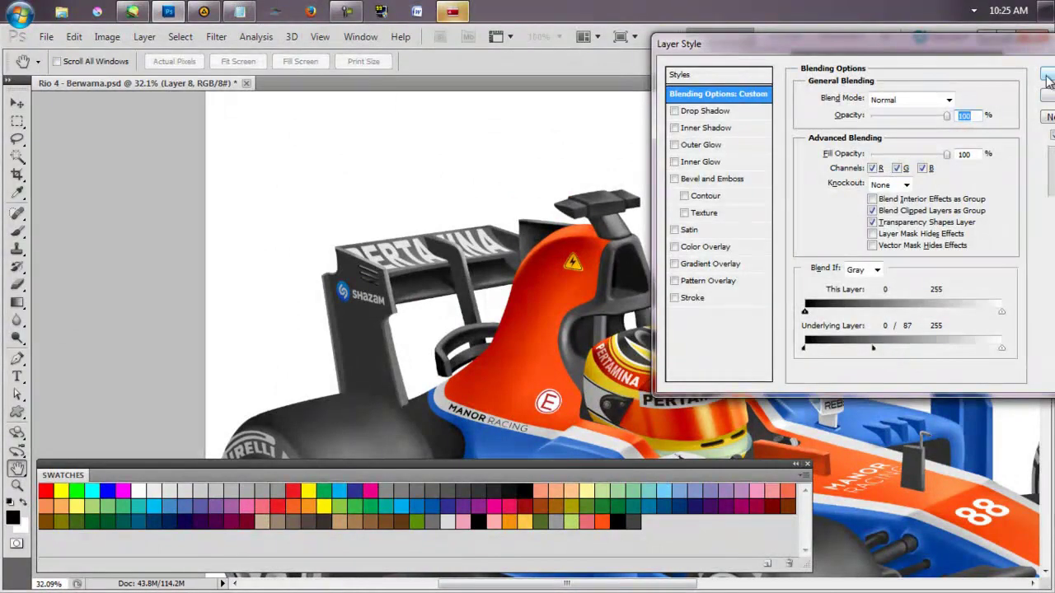
pyautogui.click(1048, 80)
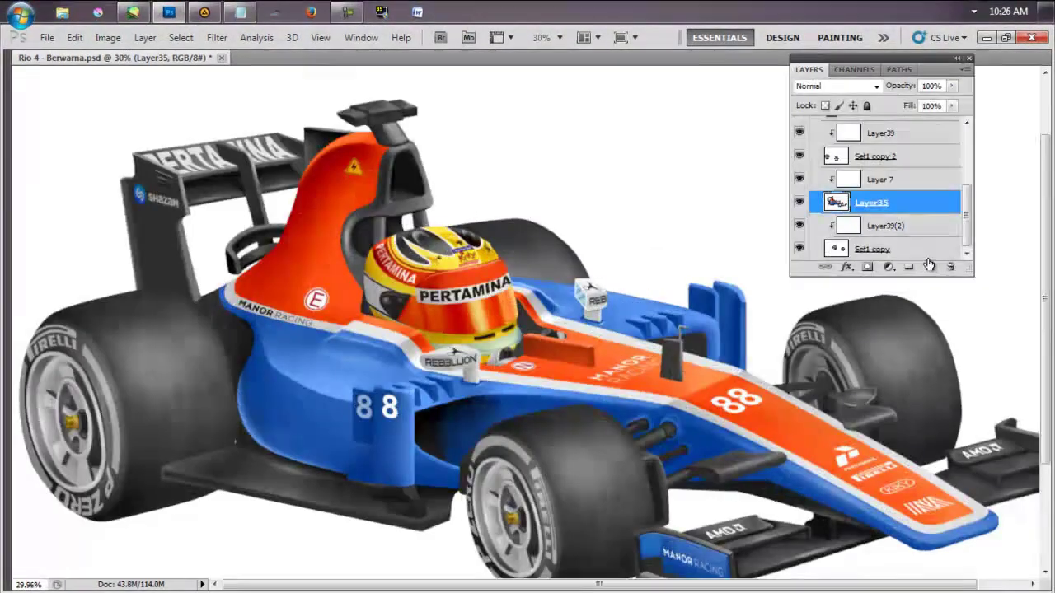
# Add a clipped layer above Layer35, choose a hard round brush and draw a panel-line path along the near cockpit edge's white stripe.
pyautogui.click(929, 265)
pyautogui.rightClick(756, 177)
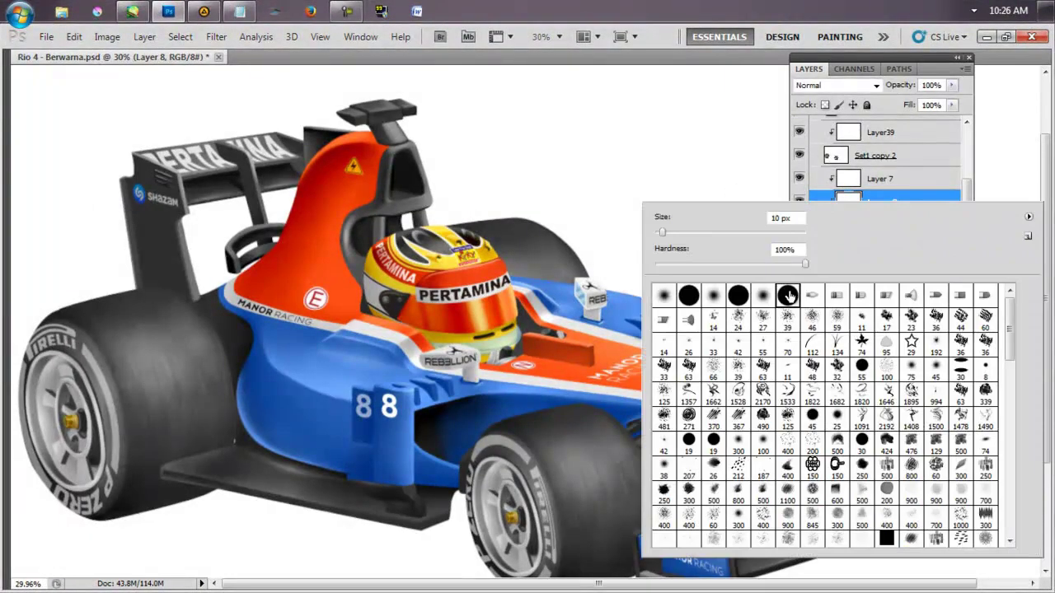
pyautogui.press('Escape')
pyautogui.scroll(4, 456, 316)
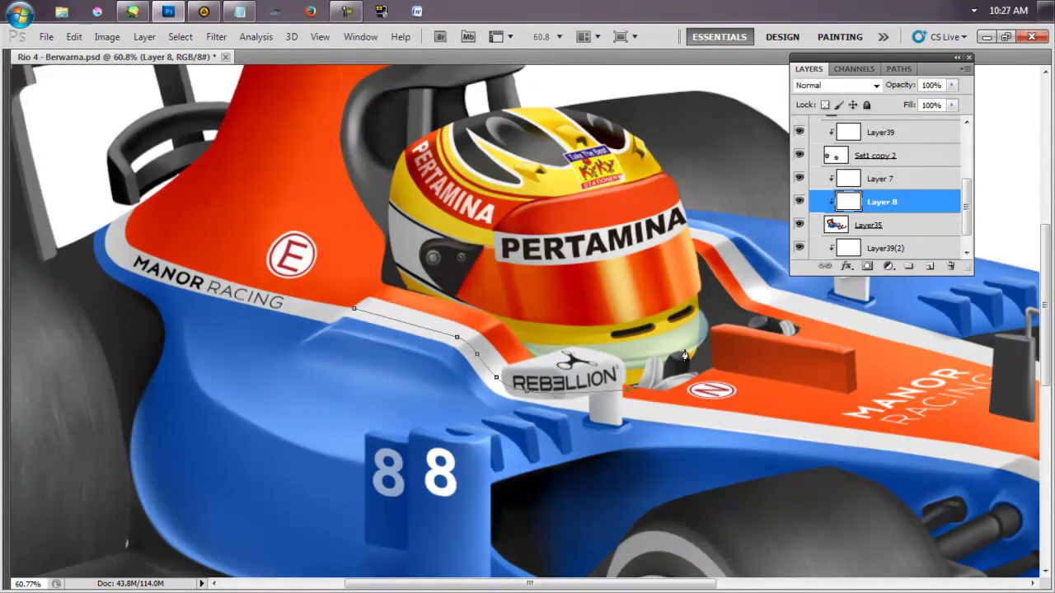
pyautogui.scroll(1, 725, 262)
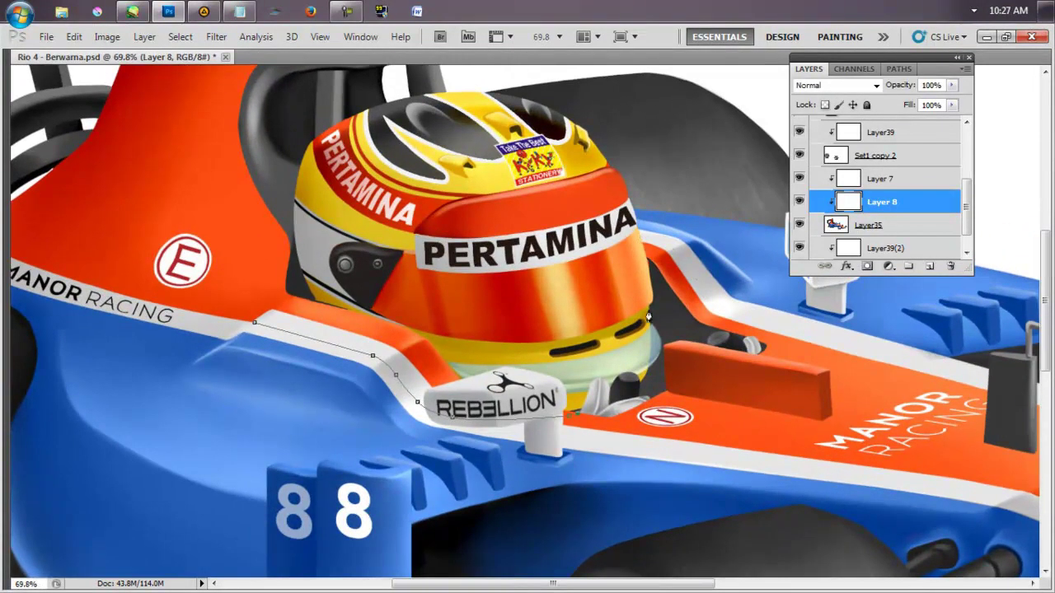
# Hide the Helmet group and draw a panel-line path along the white stripe on the cockpit's far edge.
pyautogui.scroll(3, 881, 171)
pyautogui.click(799, 216)
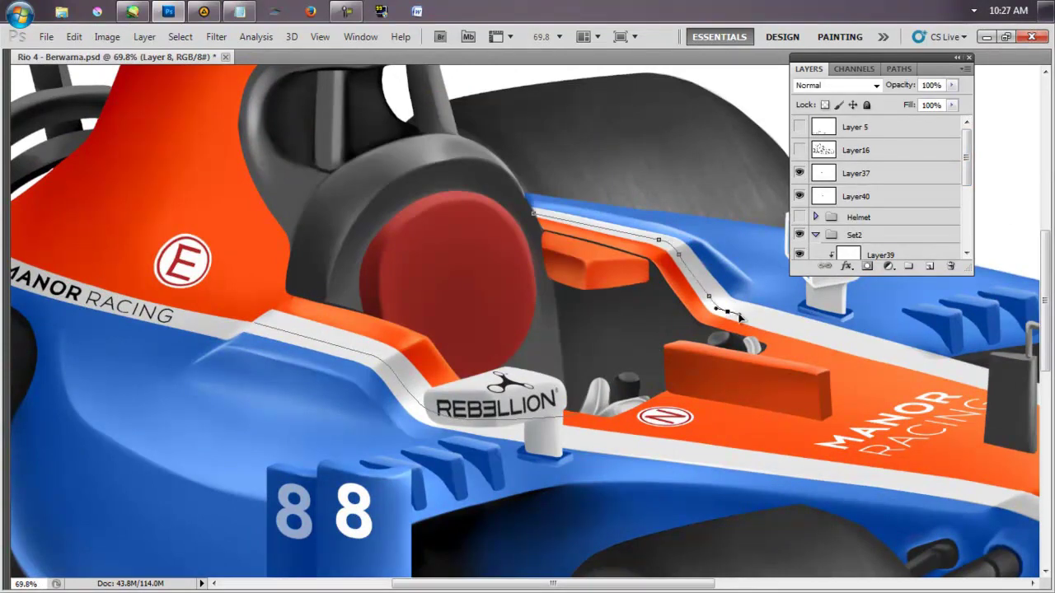
pyautogui.hotkey('ctrl', 'z')
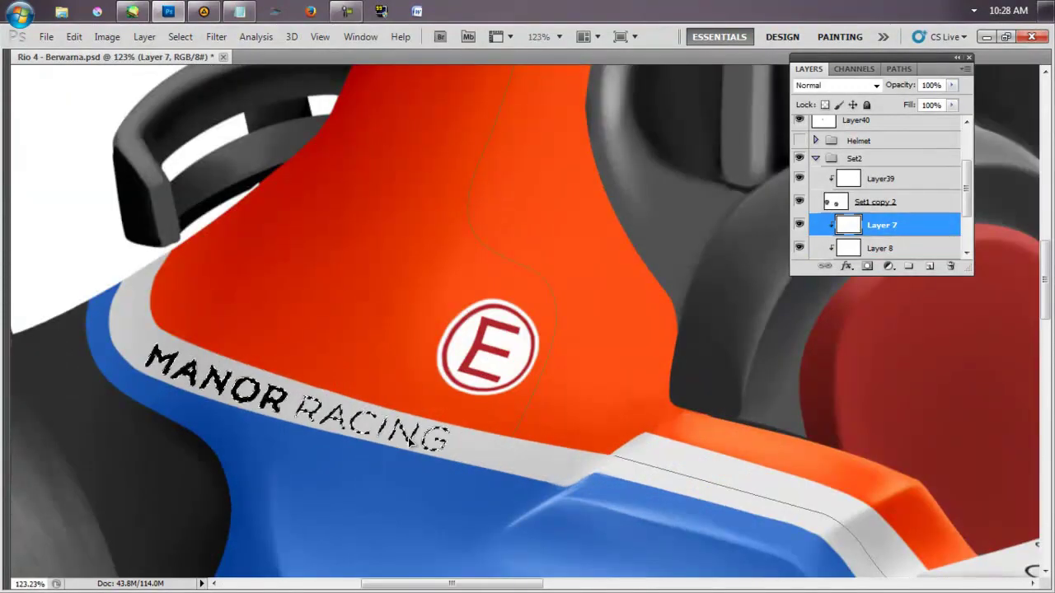
# Deselect the MANOR RACING lettering and shift the engine cover's panel-line path slightly away from the E badge.
pyautogui.hotkey('ctrl', 'd')
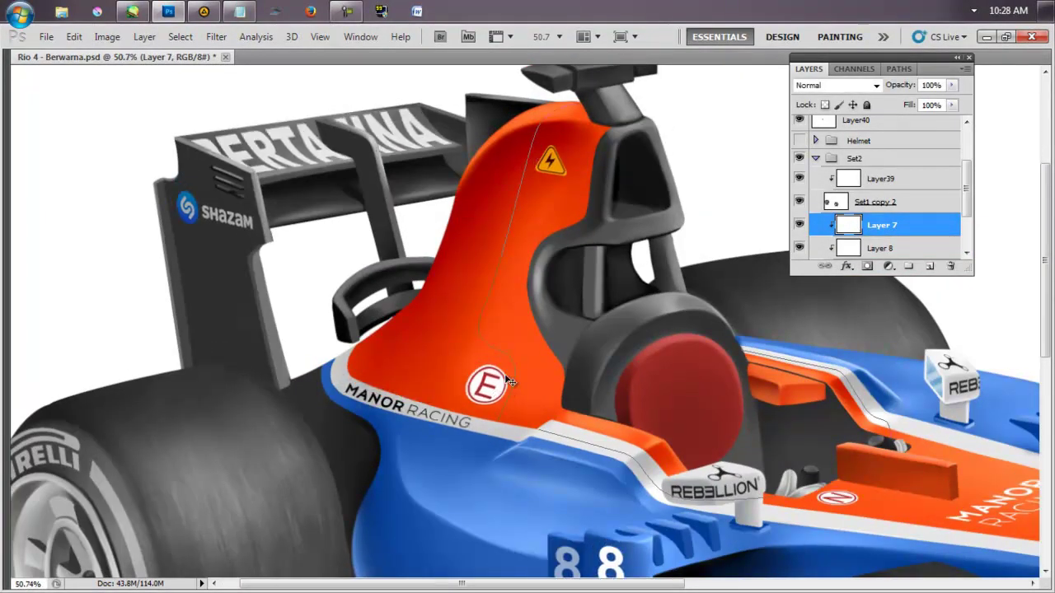
pyautogui.scroll(1, 510, 381)
pyautogui.moveTo(510, 382); pyautogui.dragTo(514, 384)
pyautogui.scroll(-2, 461, 394)
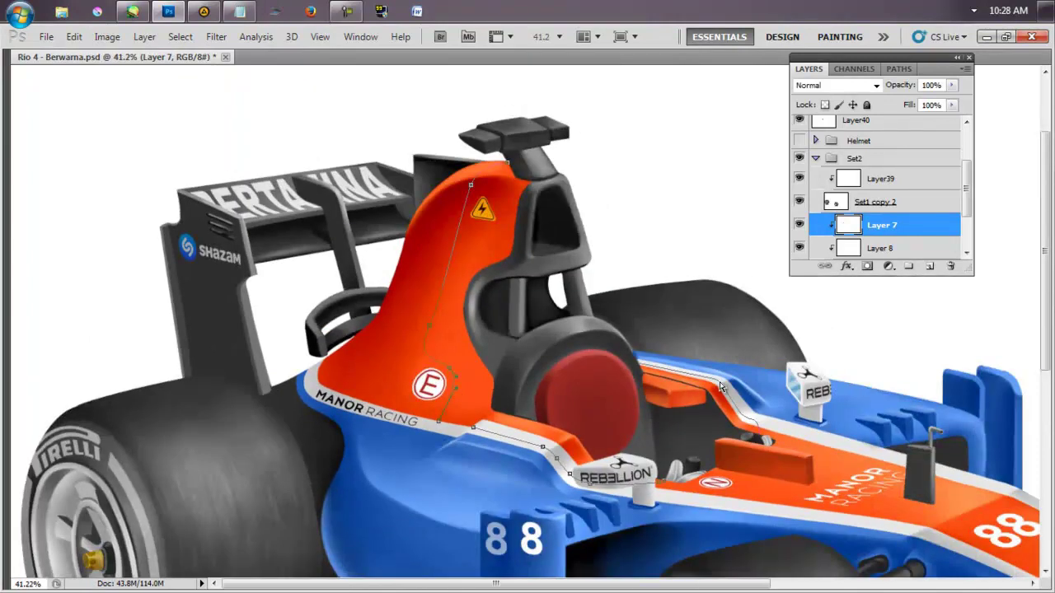
# Stroke the engine cover and cockpit panel-line paths with a thin dark line on Layer 8.
pyautogui.moveTo(969, 198); pyautogui.dragTo(969, 218)
pyautogui.click(847, 204)
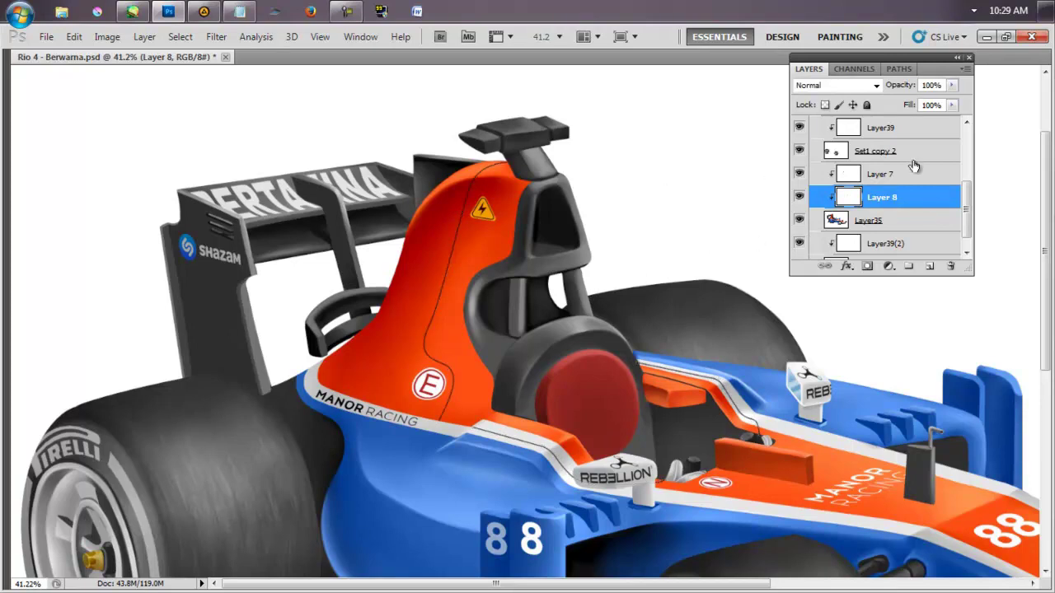
# Blend the panel lines on Layer 8 into the bodywork with the underlying-layer dark slider split to 0 / 121 and 57% opacity.
pyautogui.doubleClick(906, 197)
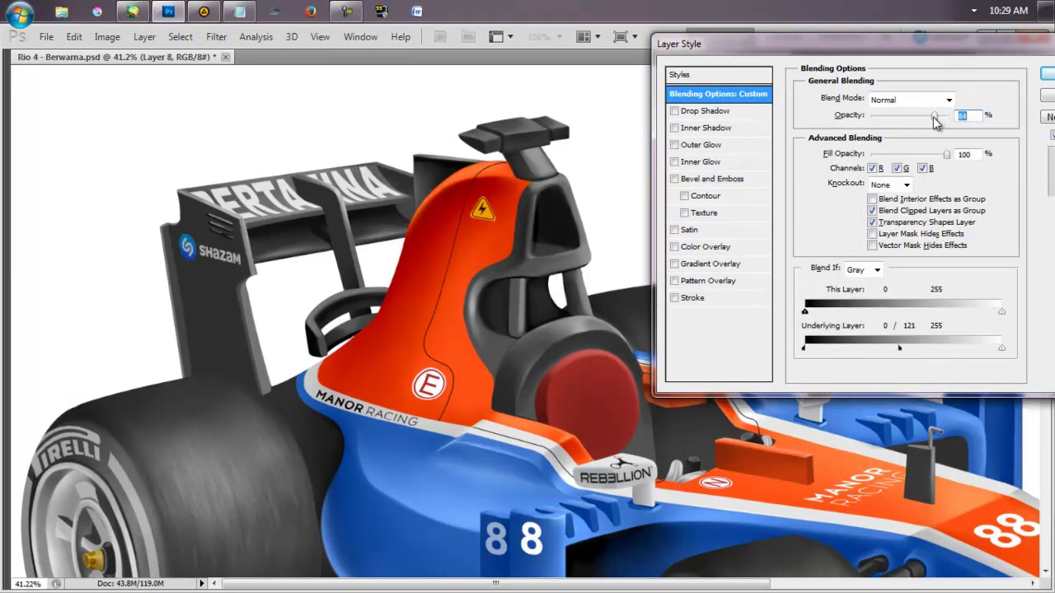
pyautogui.press('Return')
pyautogui.hotkey('ctrl', '0')
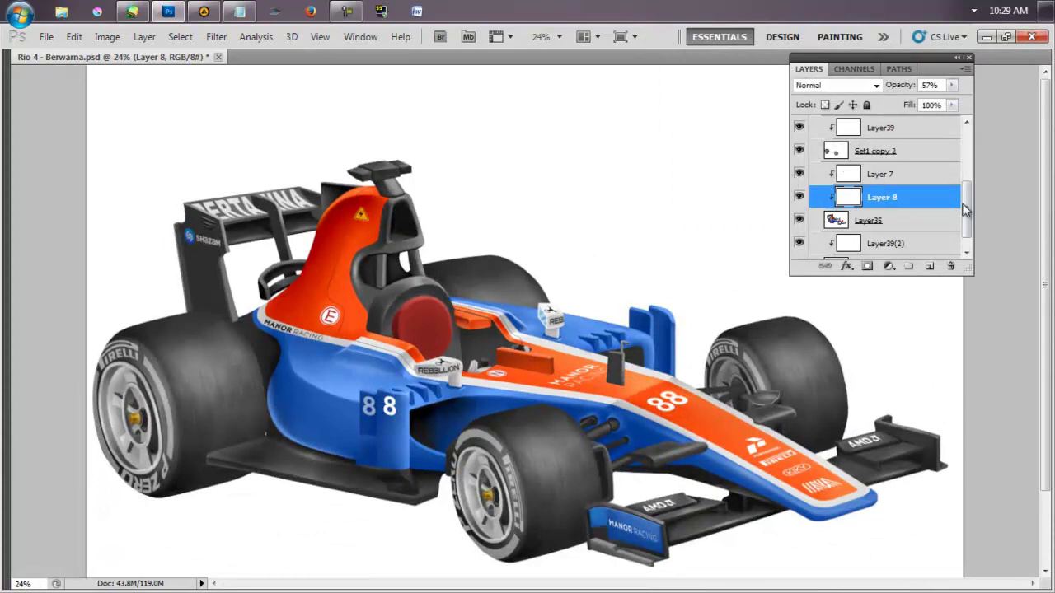
# Show the Helmet group again.
pyautogui.scroll(1, 962, 207)
pyautogui.click(799, 217)
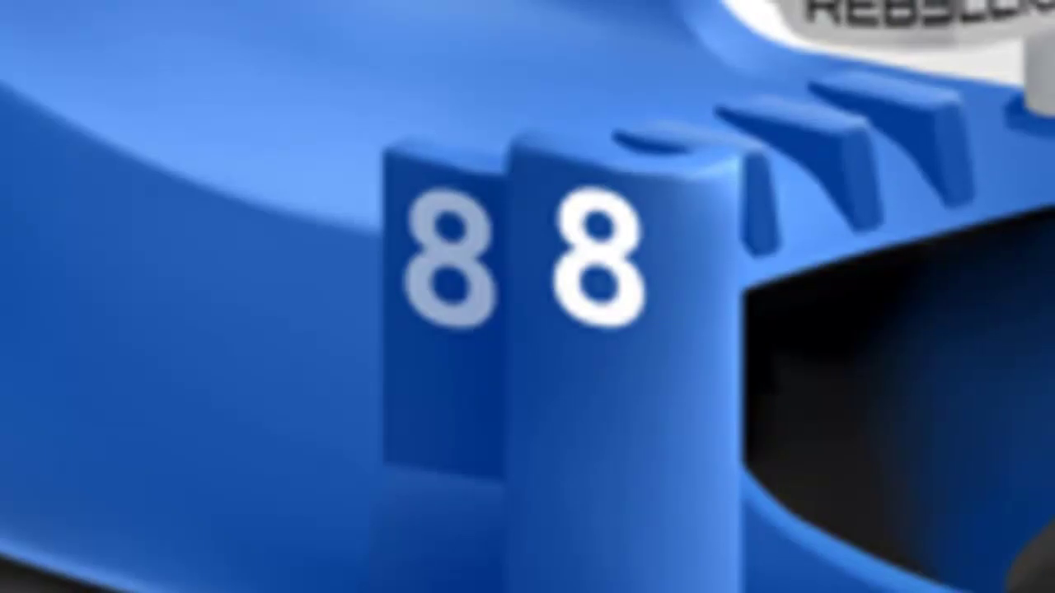